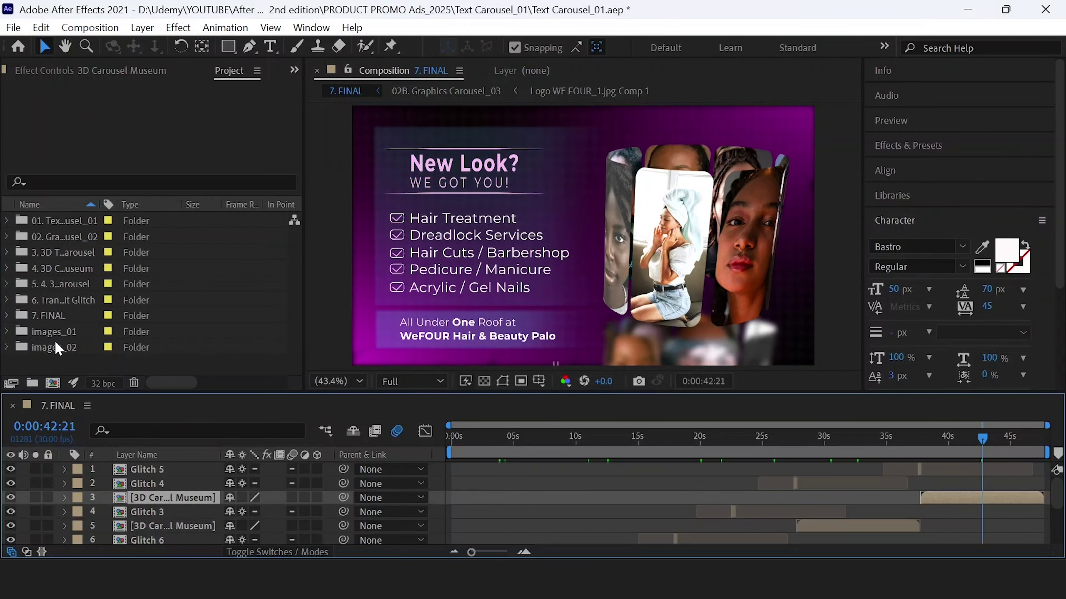
- Open the 7. FINAL composition from the 7. FINAL project folder
click(44, 319)
click(6, 316)
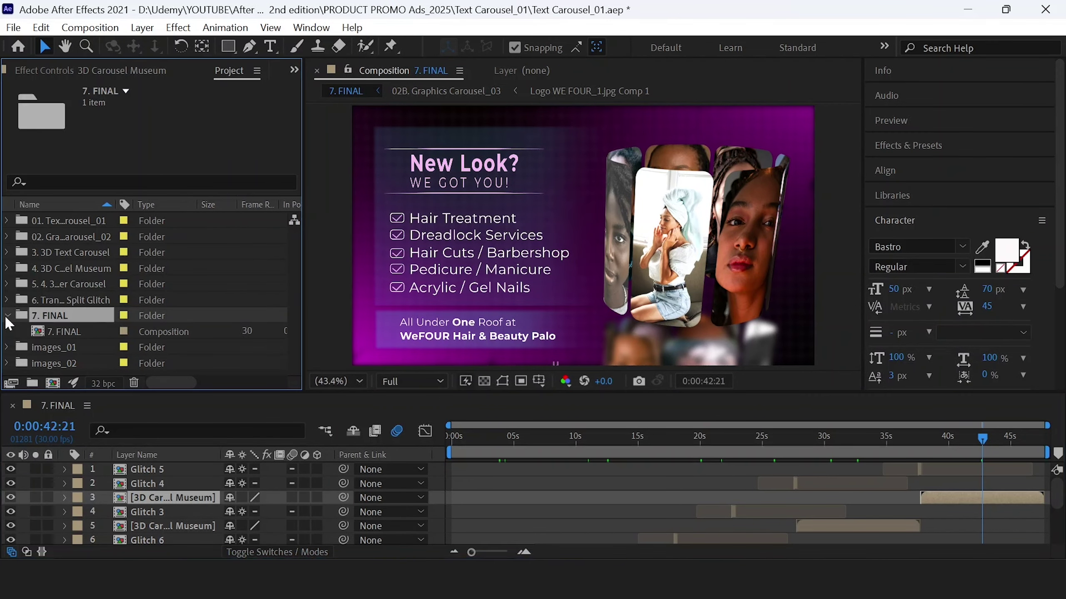
click(69, 334)
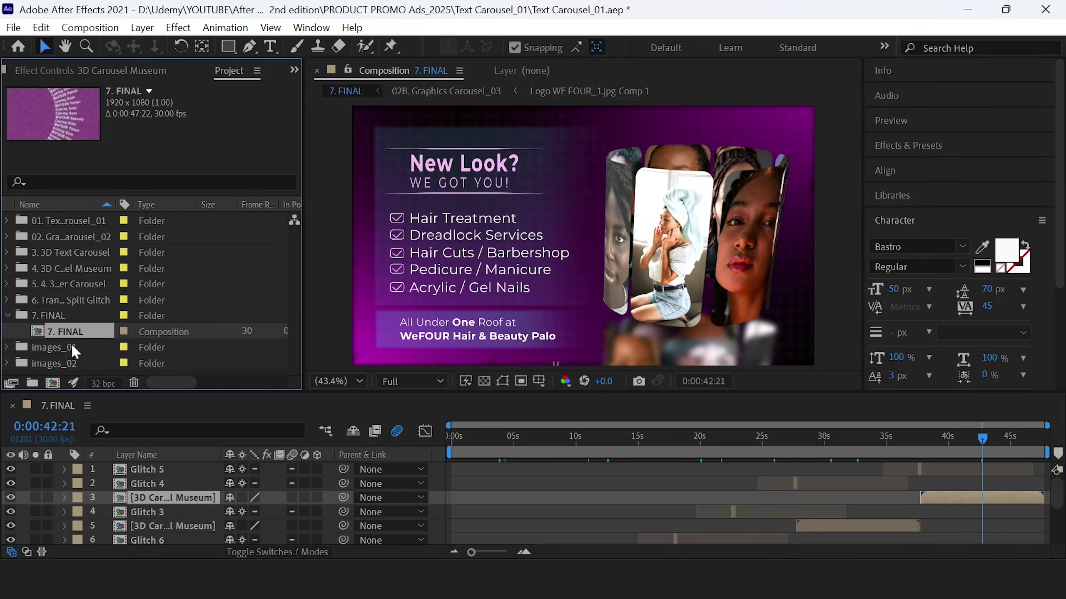
double_click(74, 335)
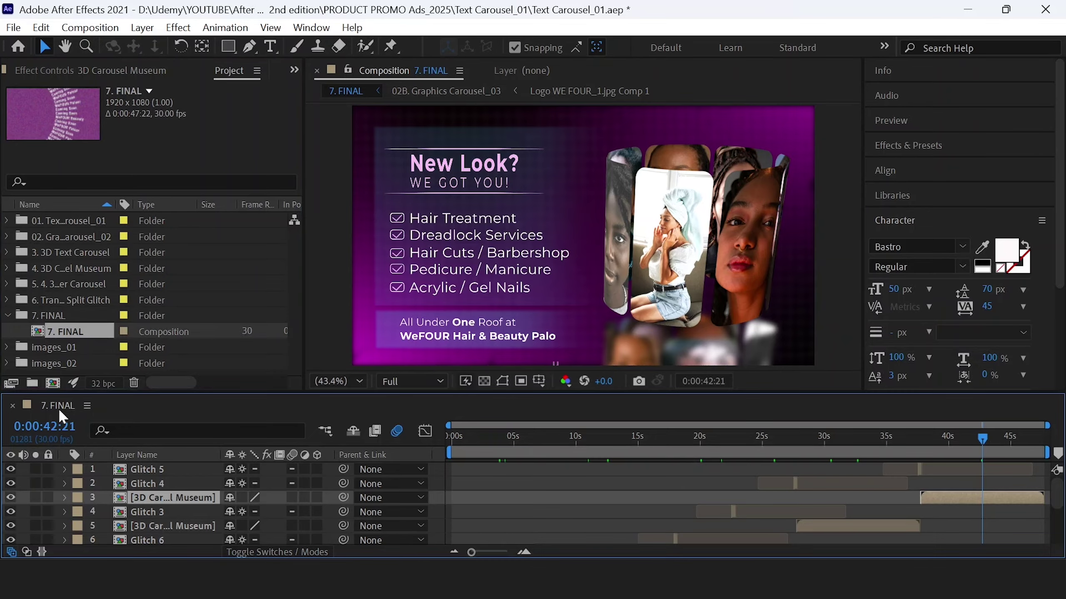
- Review the Text Carousel_01, 02A Graphics Carousel_02 and 02B Graphics Carousel_03 layers at a frame within each one
scroll(483, 491, down, 3)
scroll(505, 477, up, 2)
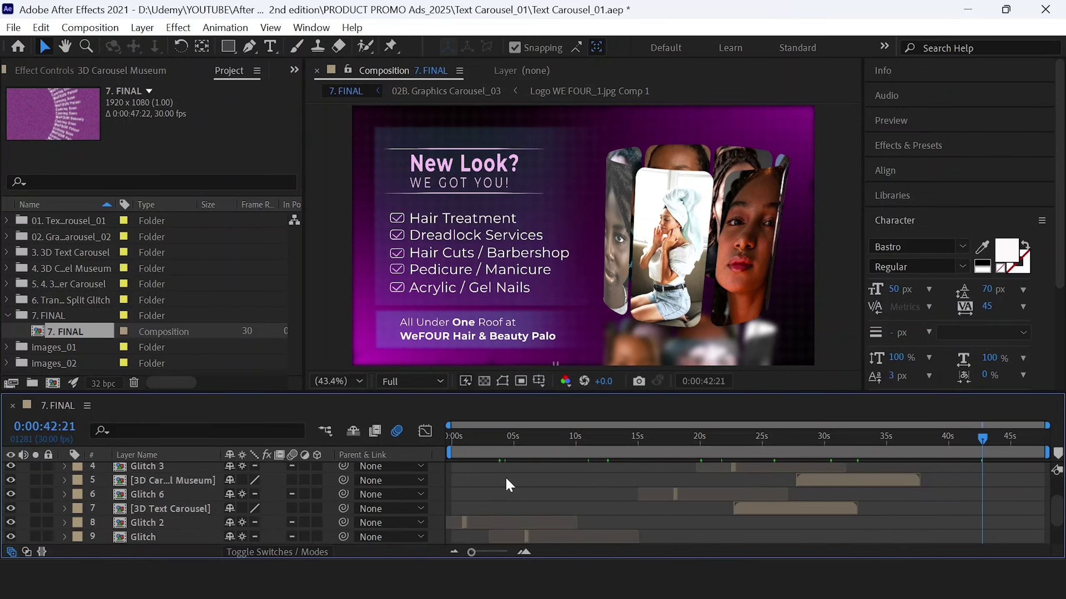
scroll(495, 470, down, 2)
click(476, 439)
click(328, 531)
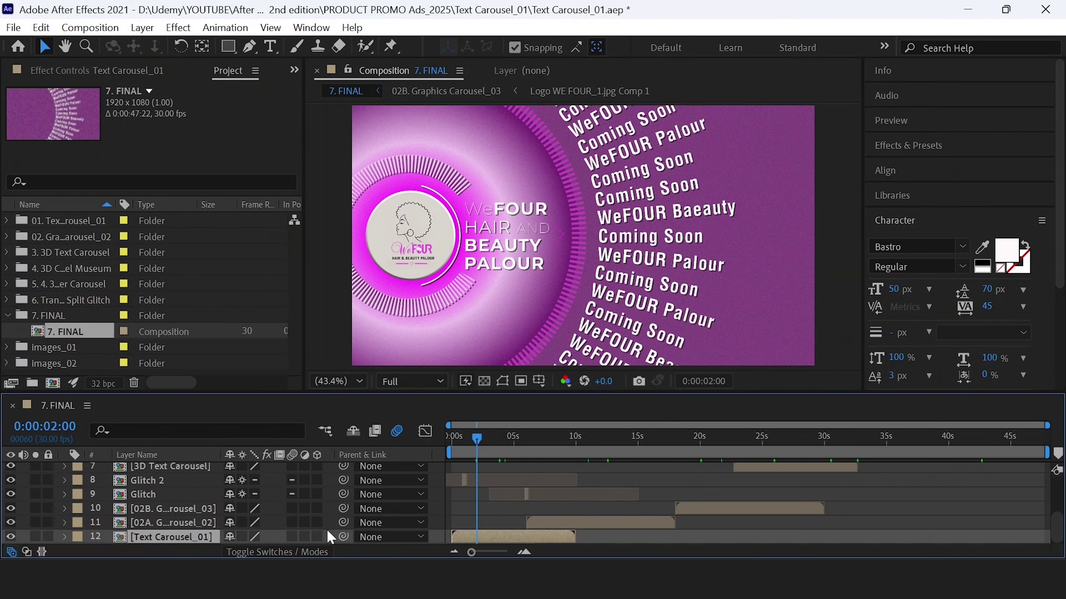
click(569, 527)
click(595, 440)
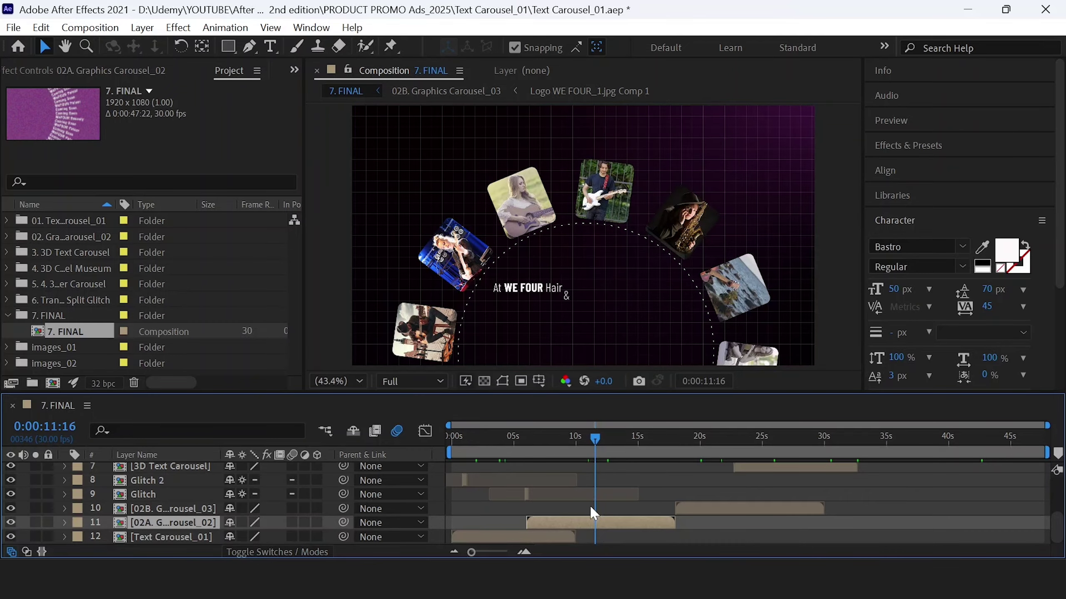
click(729, 513)
click(706, 440)
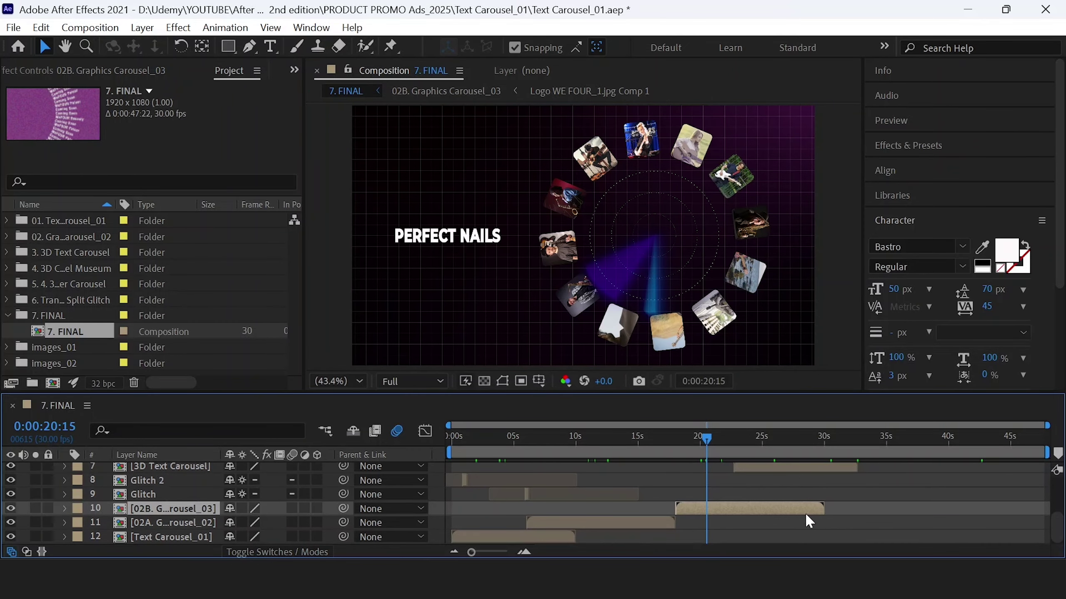
- Review the 3D Text Carousel layer and both 3D Carousel Museum layers at a frame within each one
click(789, 466)
scroll(766, 481, up, 3)
click(760, 440)
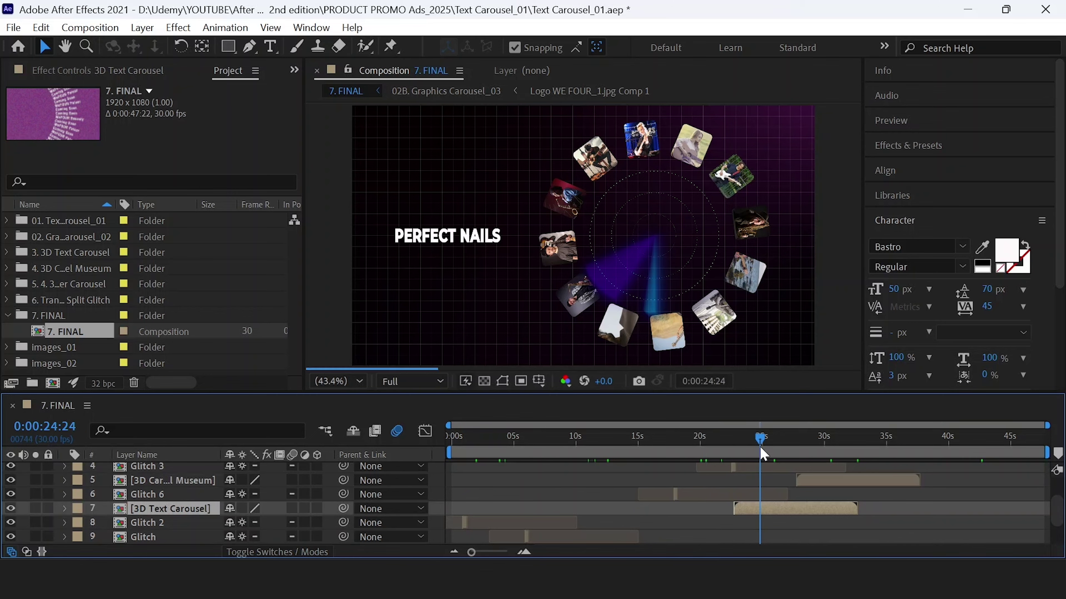
click(844, 478)
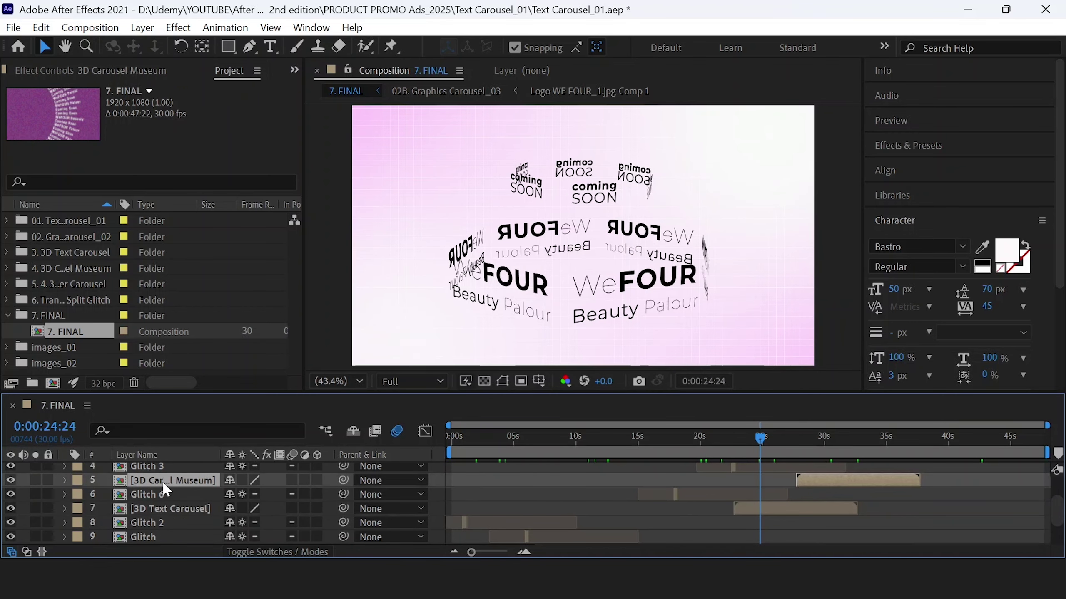
click(872, 438)
scroll(977, 497, up, 3)
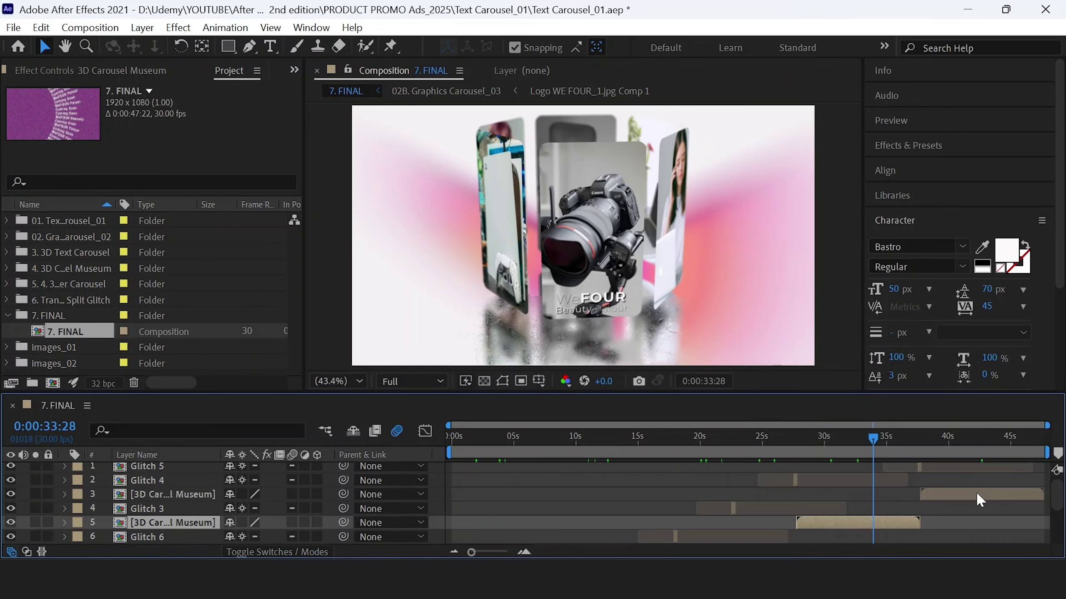
click(977, 497)
click(990, 437)
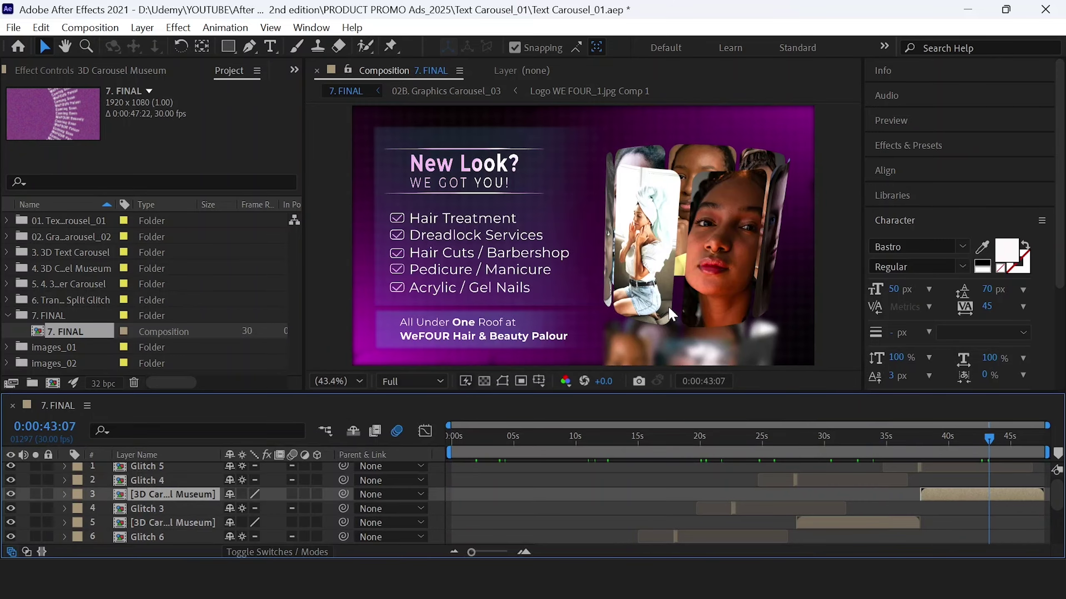
- Open the Text Carousel_01 composition from the 01. Text Carousel_01 folder and go to 0:00:02:23
click(82, 223)
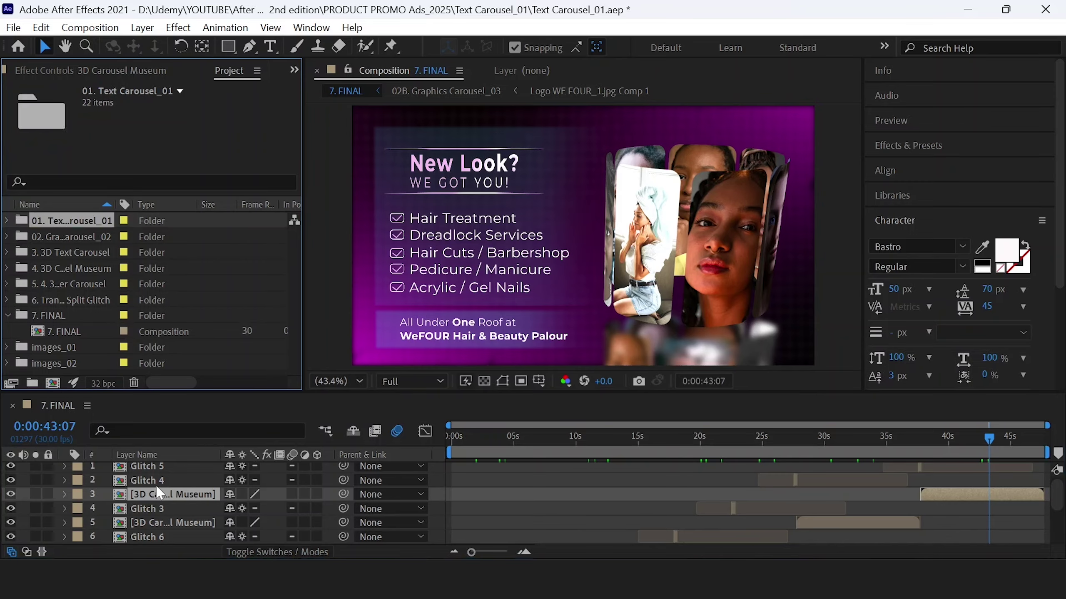
scroll(160, 493, up, 1)
click(8, 316)
click(7, 221)
click(67, 252)
click(82, 285)
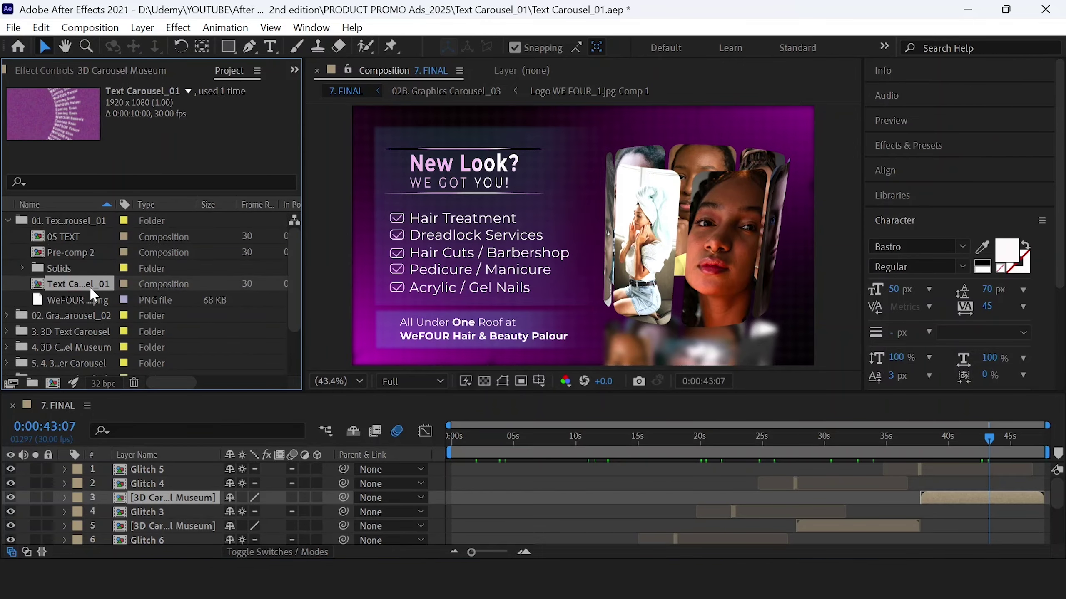
double_click(92, 287)
click(634, 438)
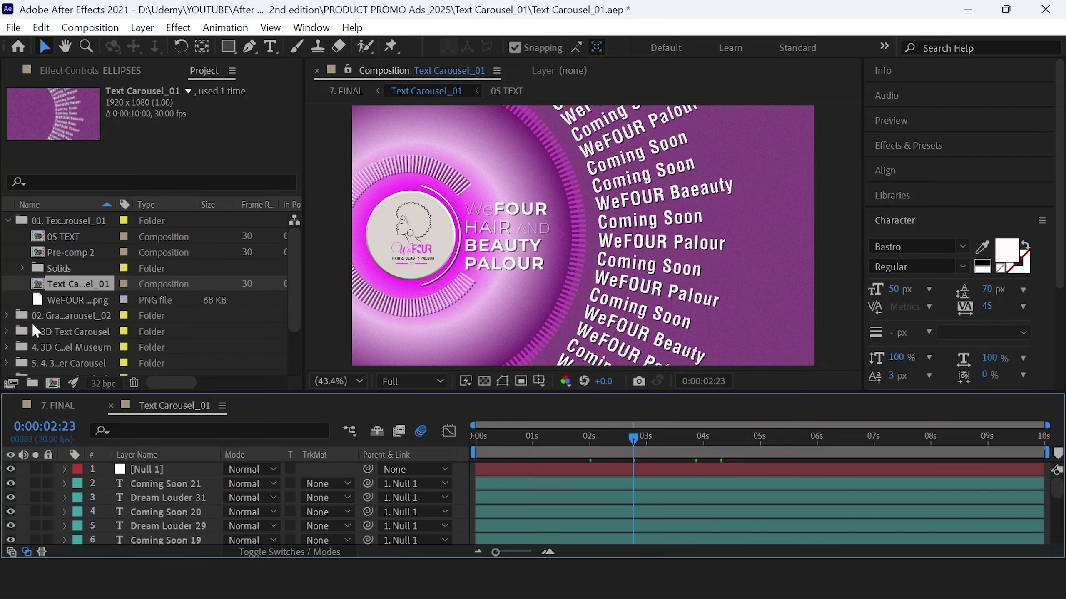
- Examine the images_01, images_02 and 7. FINAL folders in the project
scroll(33, 325, down, 2)
click(51, 347)
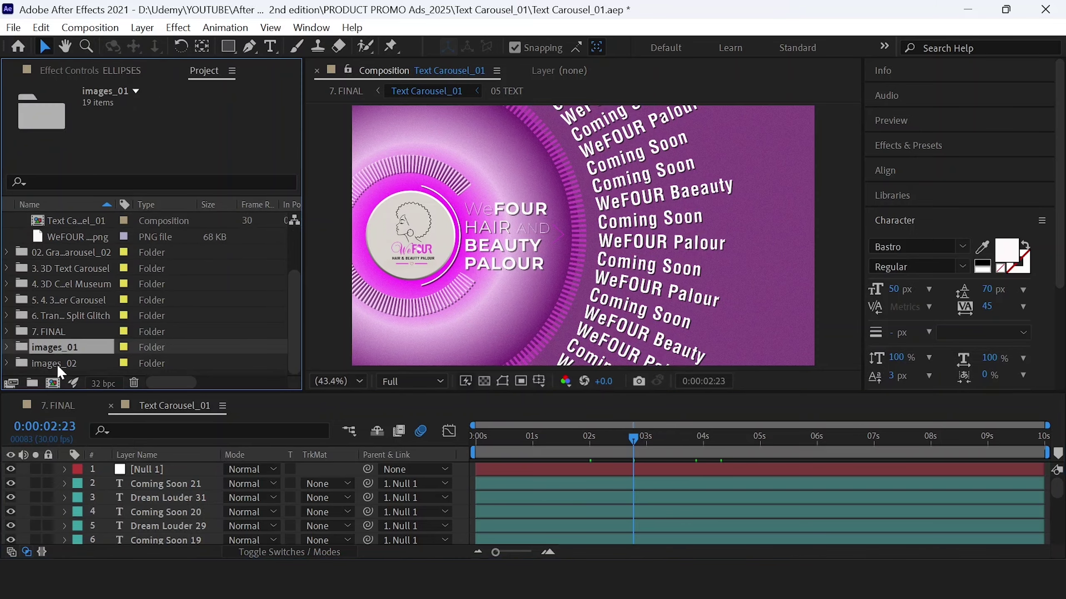
key(Return)
shift+click(67, 363)
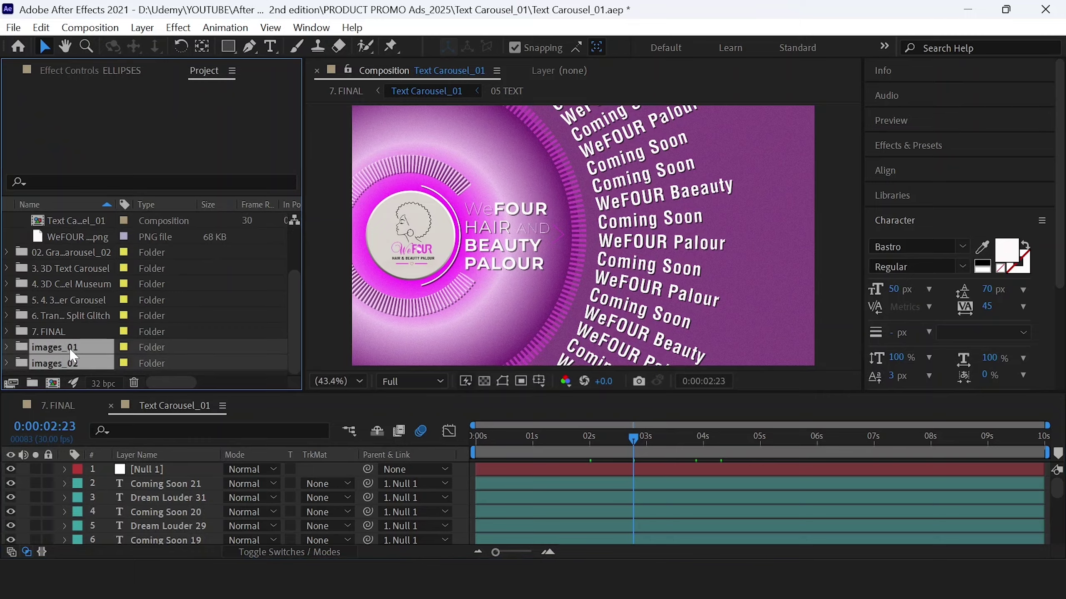
click(57, 333)
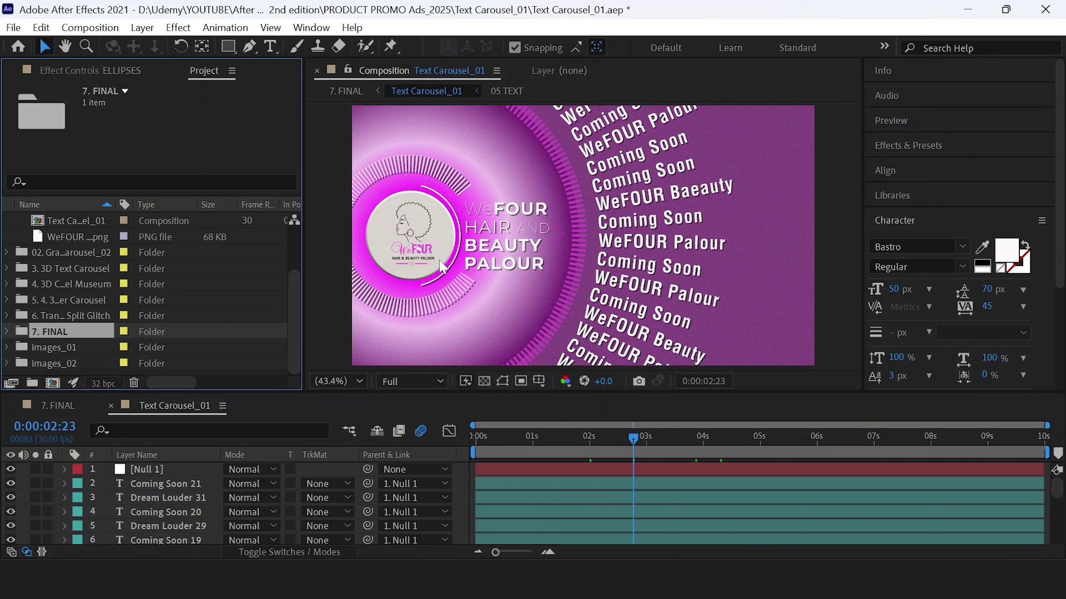
- Expand the images_02 folder and select Logo_01.png
scroll(139, 525, down, 3)
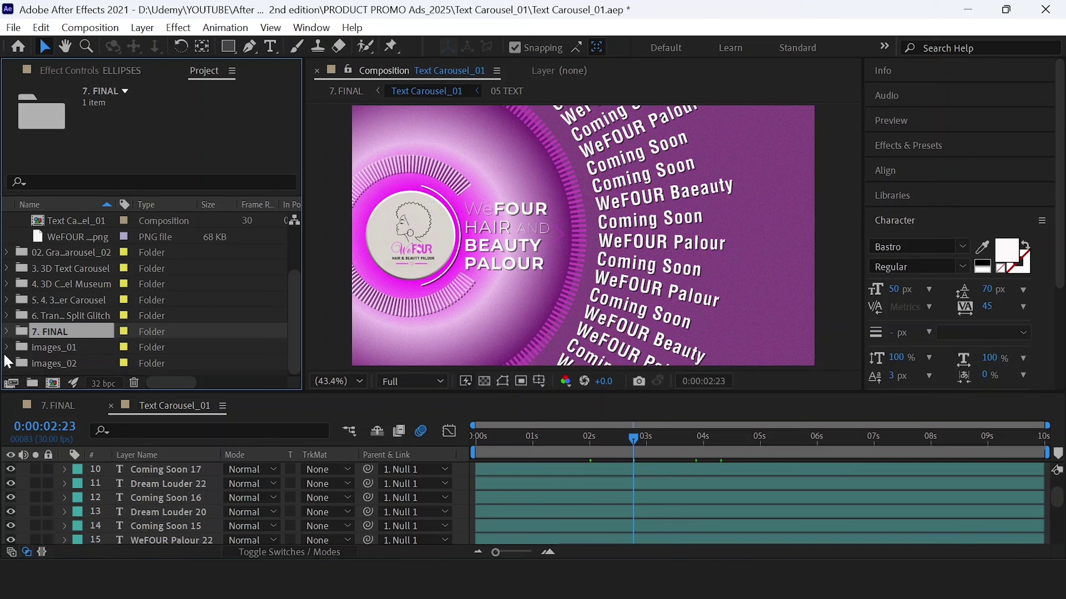
click(6, 363)
scroll(46, 369, down, 3)
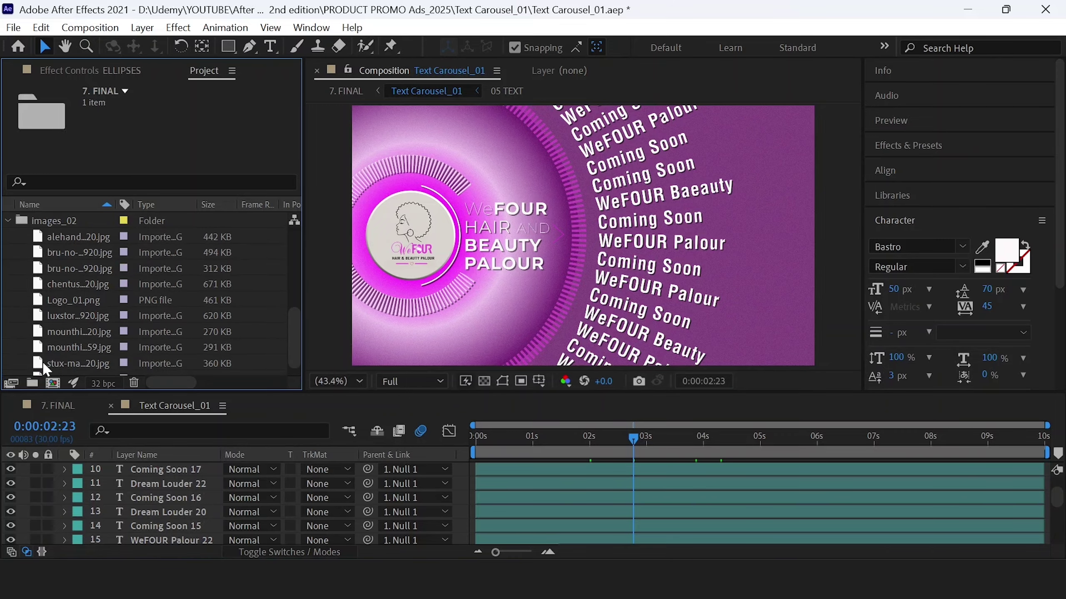
click(63, 296)
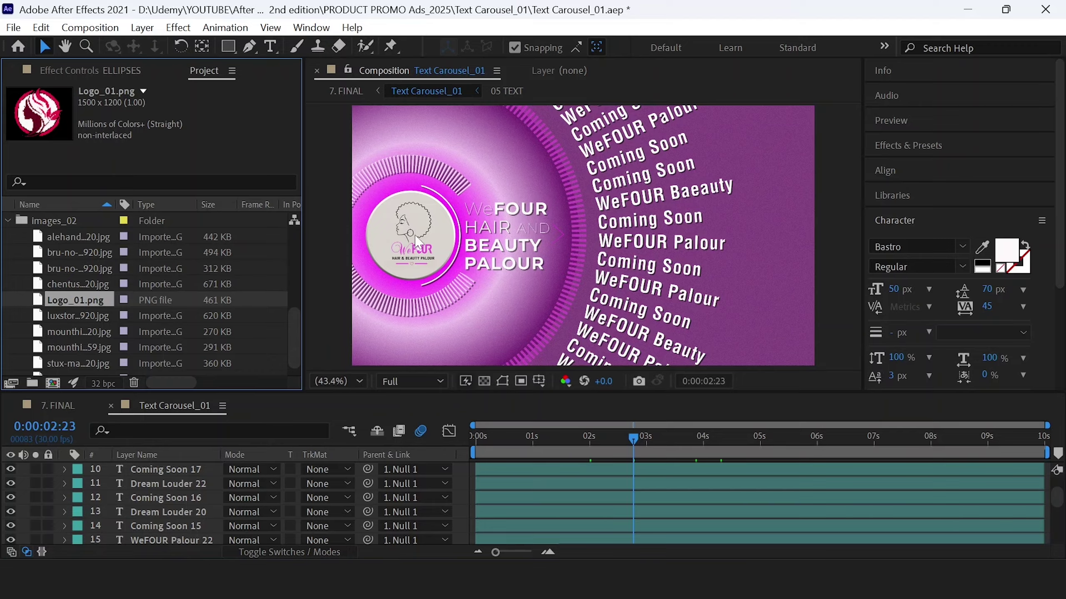
- Open the 05 TEXT precomposition from the Text Carousel_01 layers
scroll(163, 514, down, 10)
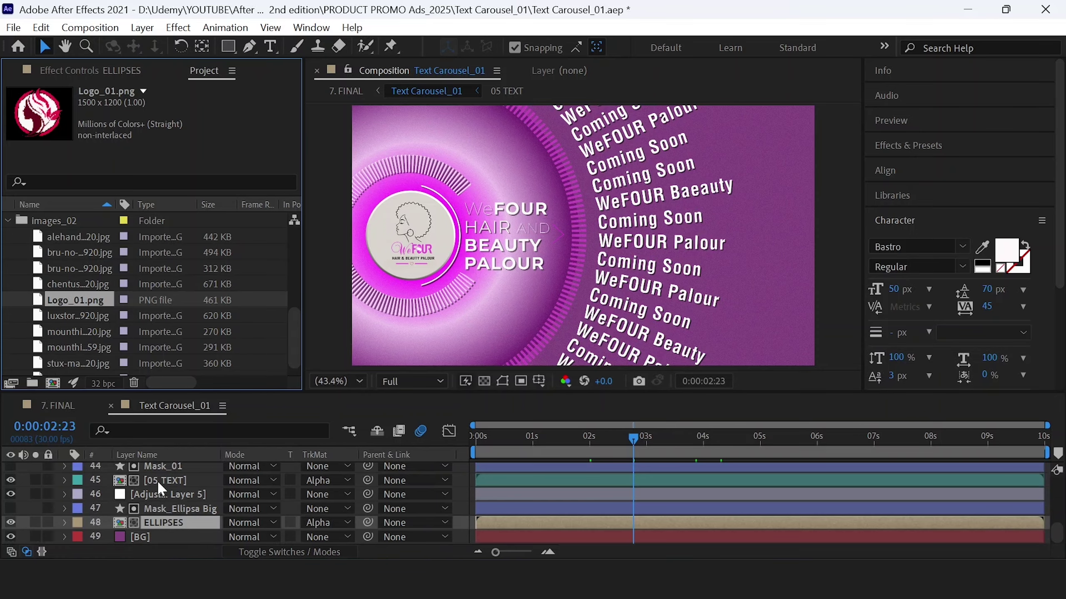
click(164, 481)
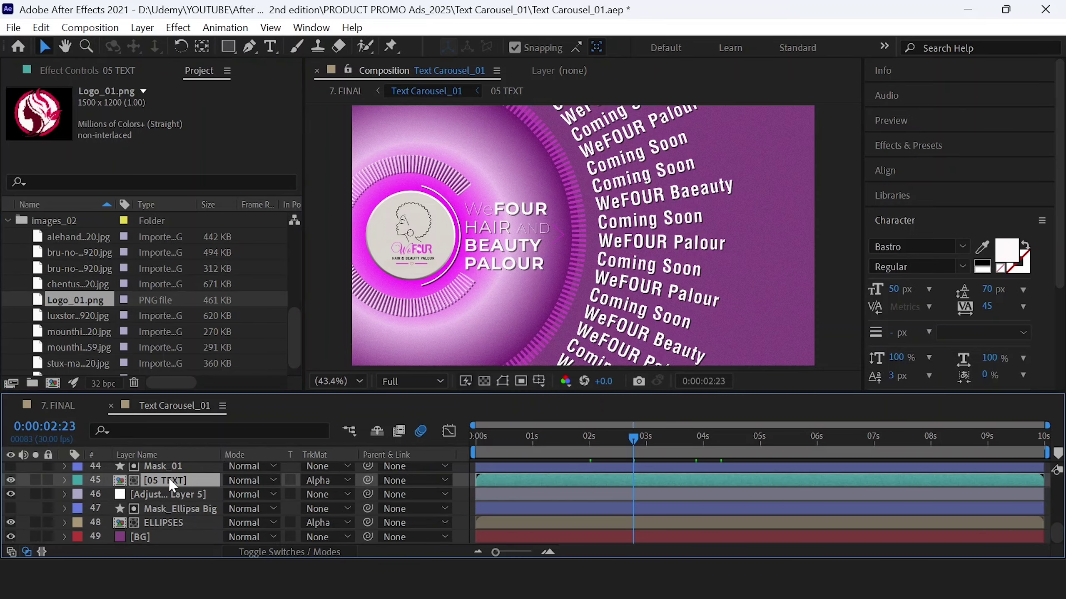
double_click(172, 481)
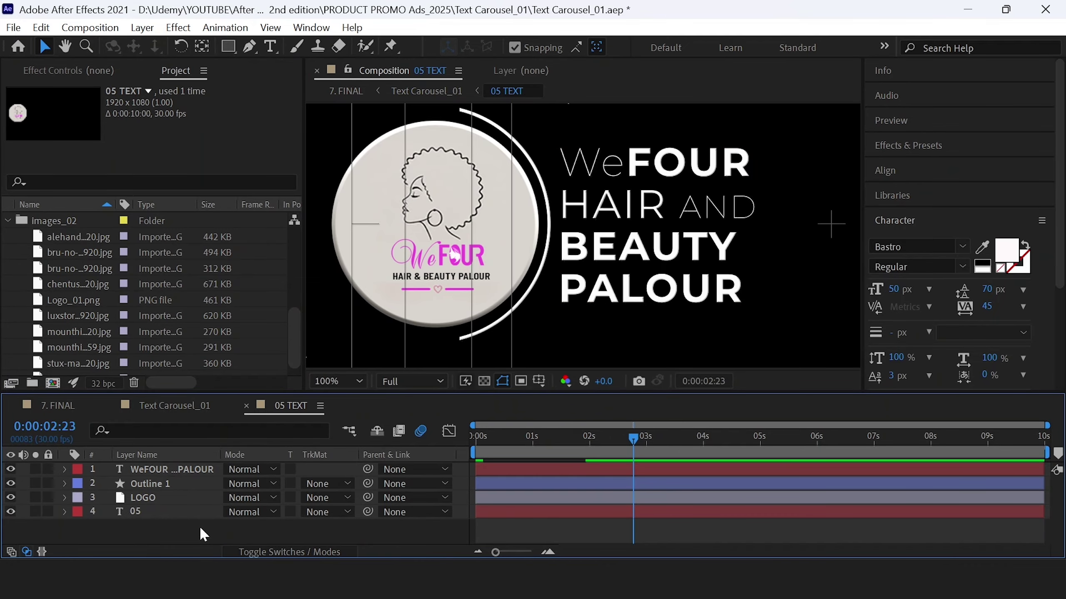
- Replace the source of the LOGO layer with Logo_01.png from the images_02 folder
click(142, 499)
scroll(47, 285, up, 2)
scroll(45, 290, down, 2)
click(58, 285)
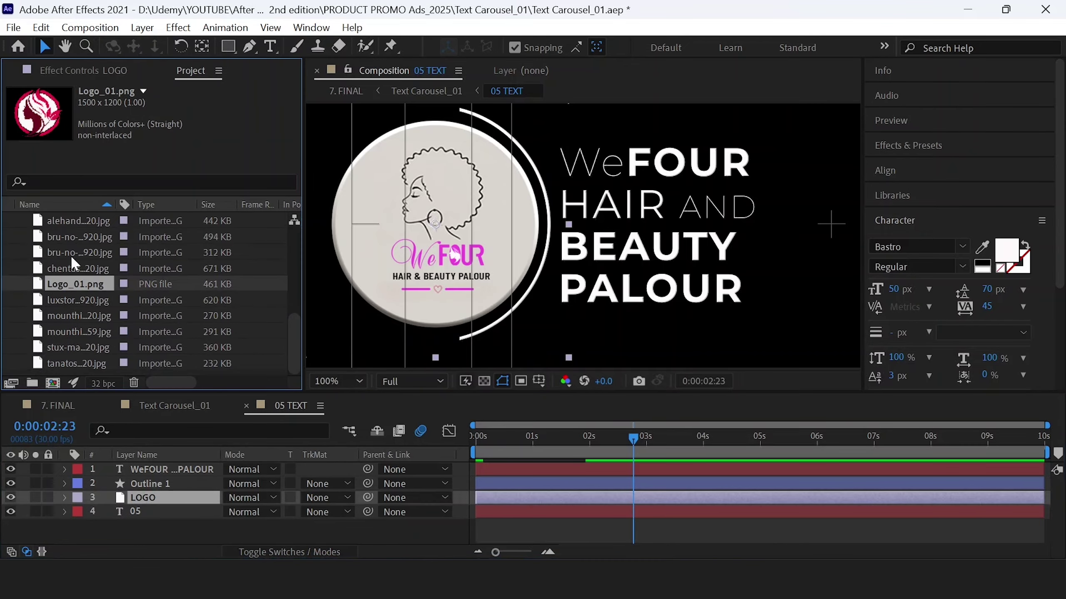
drag(84, 289, 183, 506)
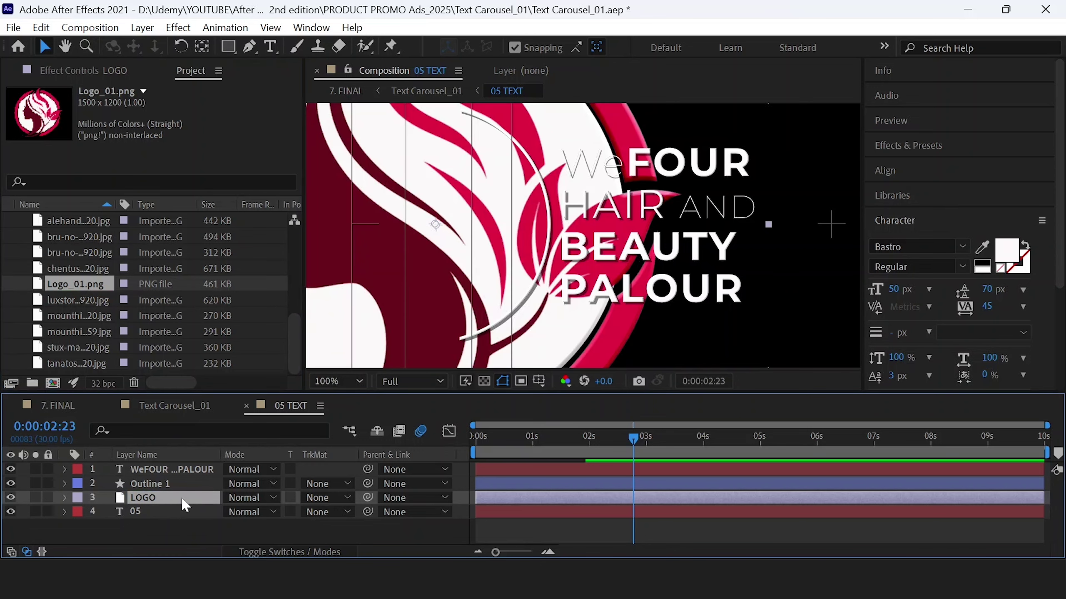
- Scale the LOGO layer to 35%
key(s)
click(248, 512)
text(40)
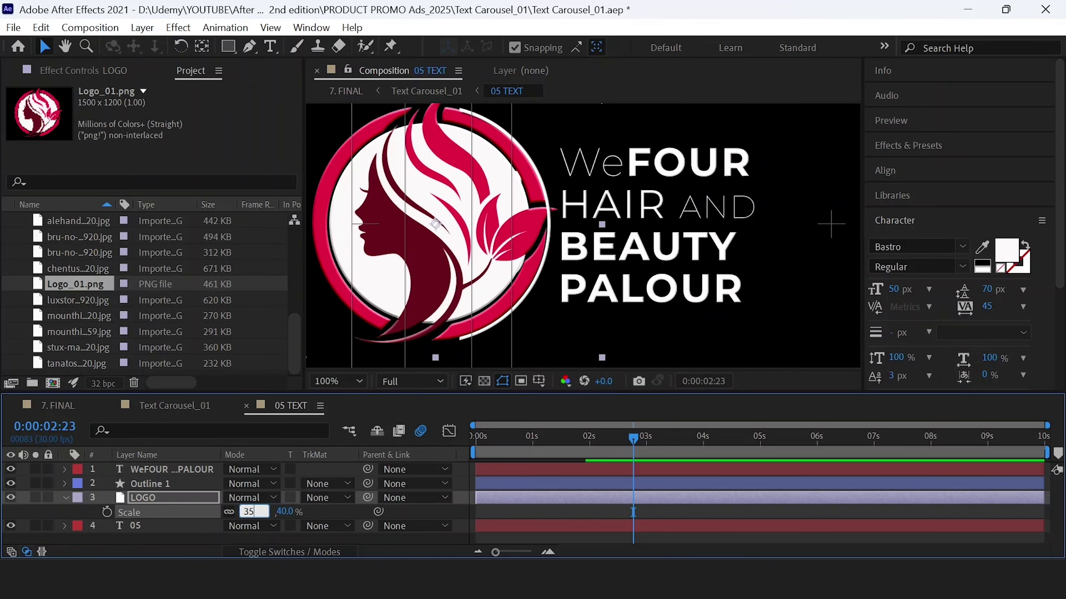
text(35)
key(Return)
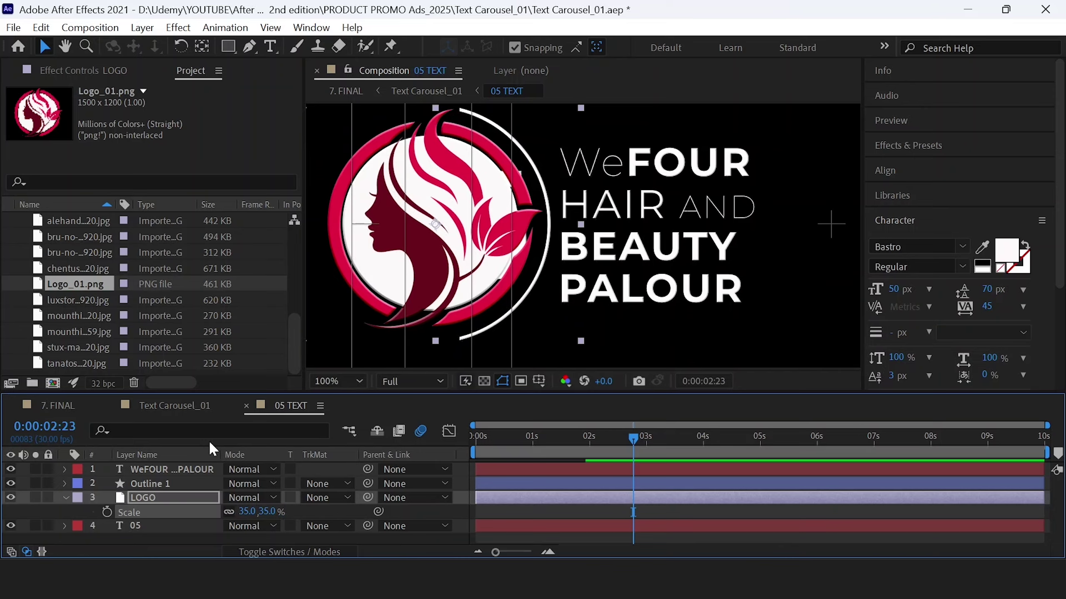
- Hide the 05 text layer, turning the LOGO layer off only while checking what lies beneath it
click(7, 500)
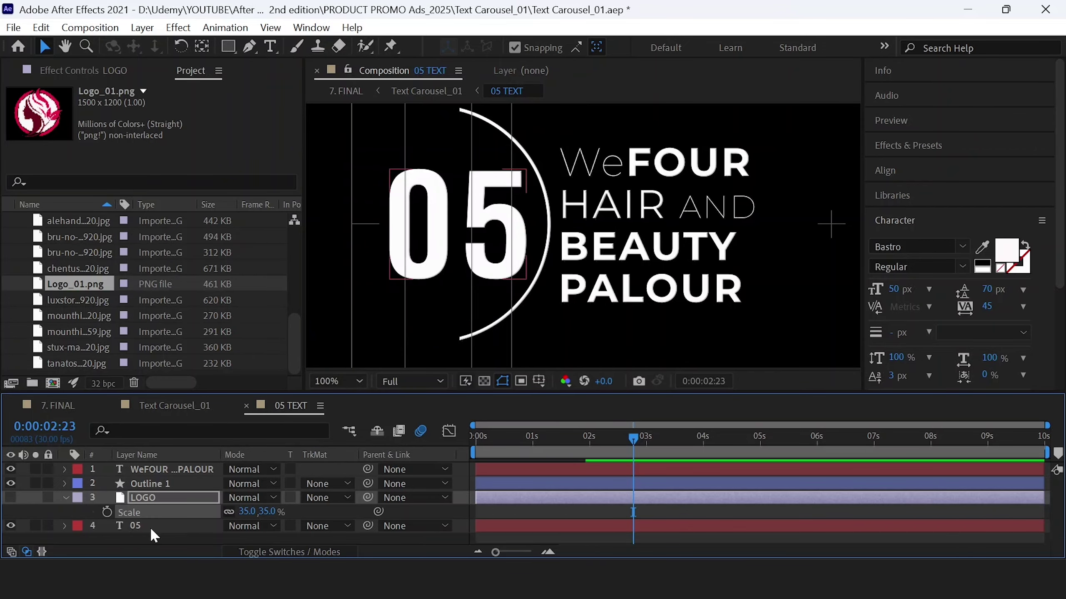
click(150, 526)
click(11, 527)
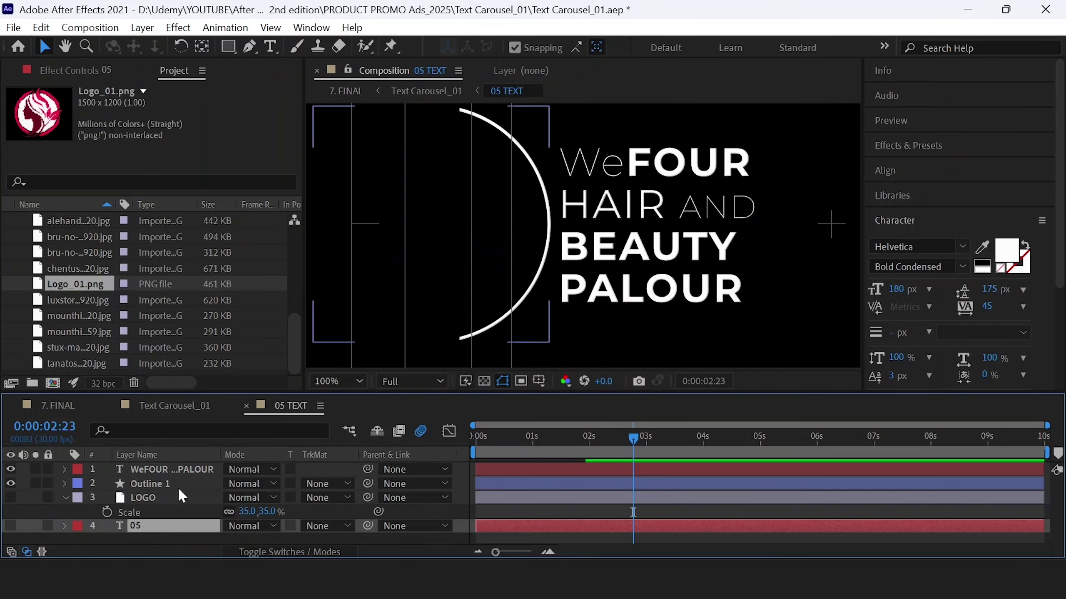
click(156, 494)
click(11, 498)
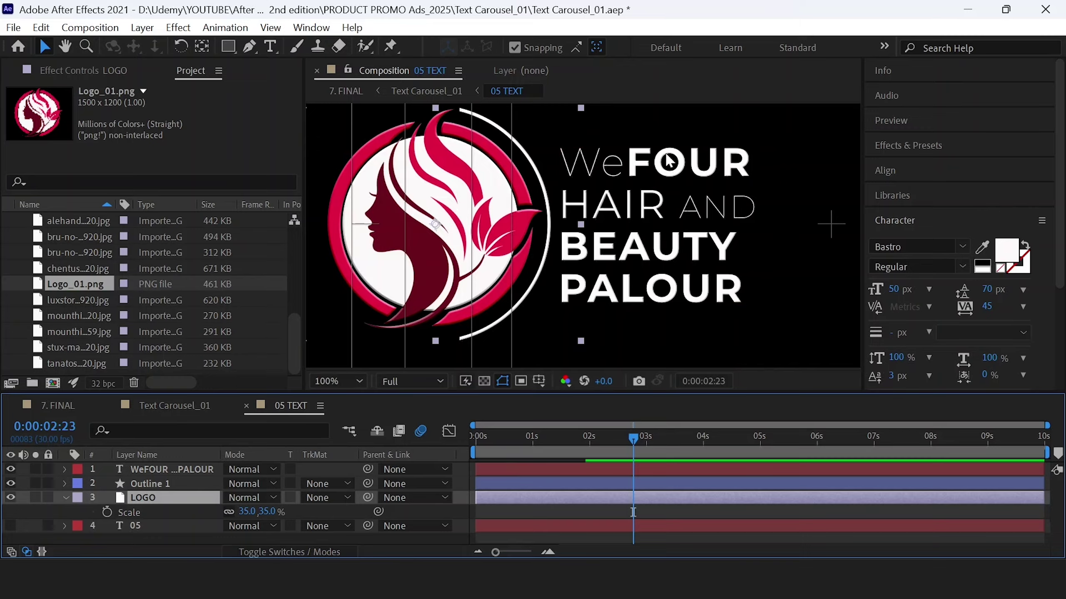
- Set the label color of the WeFOUR HAIR AND BEAUTY PALOUR text layer to Cyan
click(151, 469)
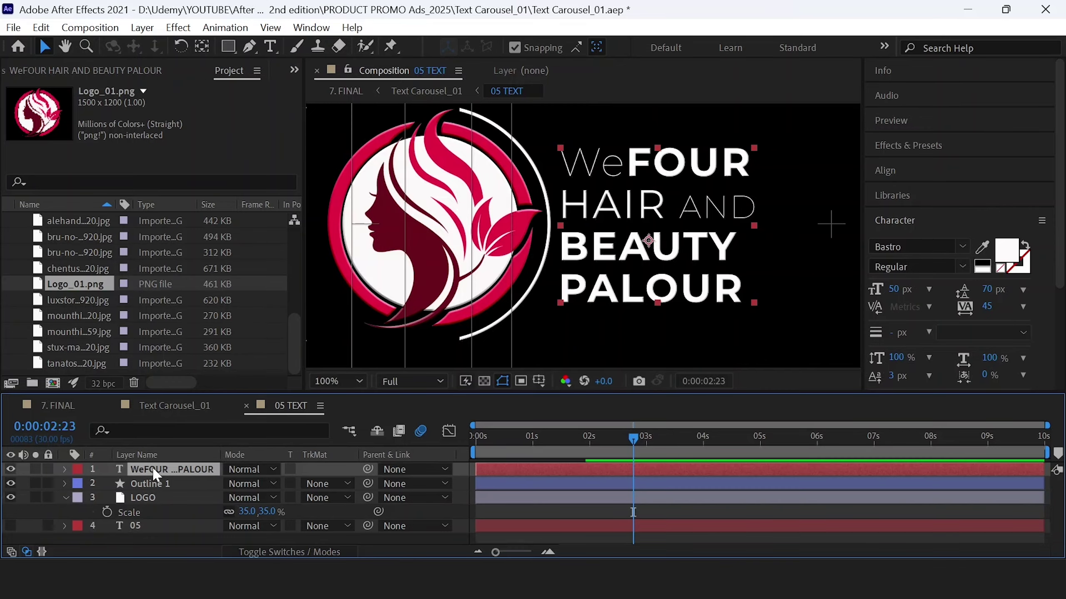
click(79, 475)
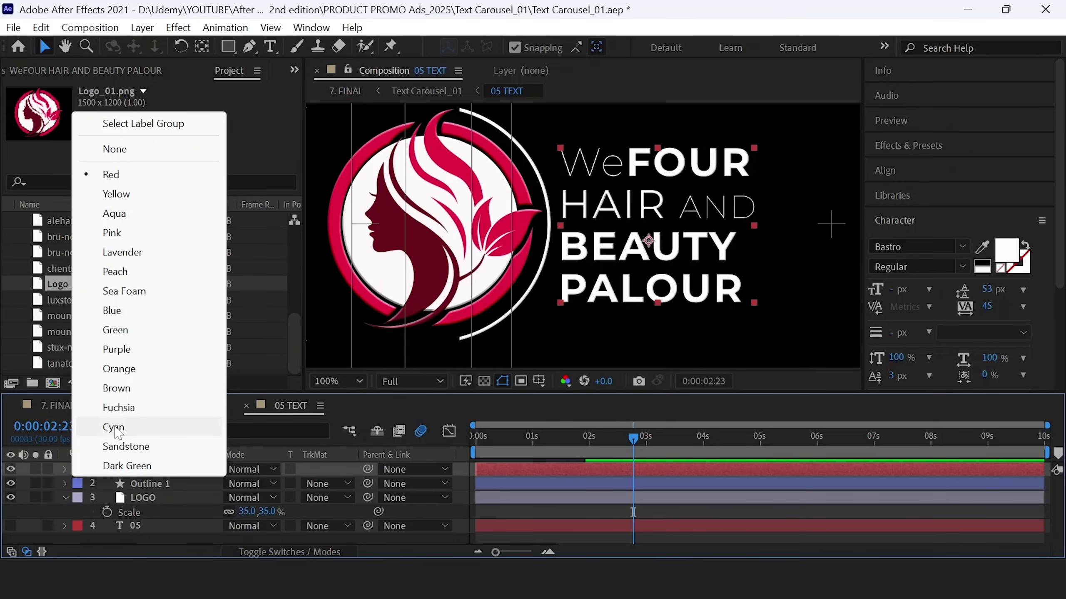
click(126, 427)
- Replace the text from "WeFOUR" up to the final Y of "BEAUTY" with "ghkjaxkjann" and, on a new line, "mzn"
double_click(178, 470)
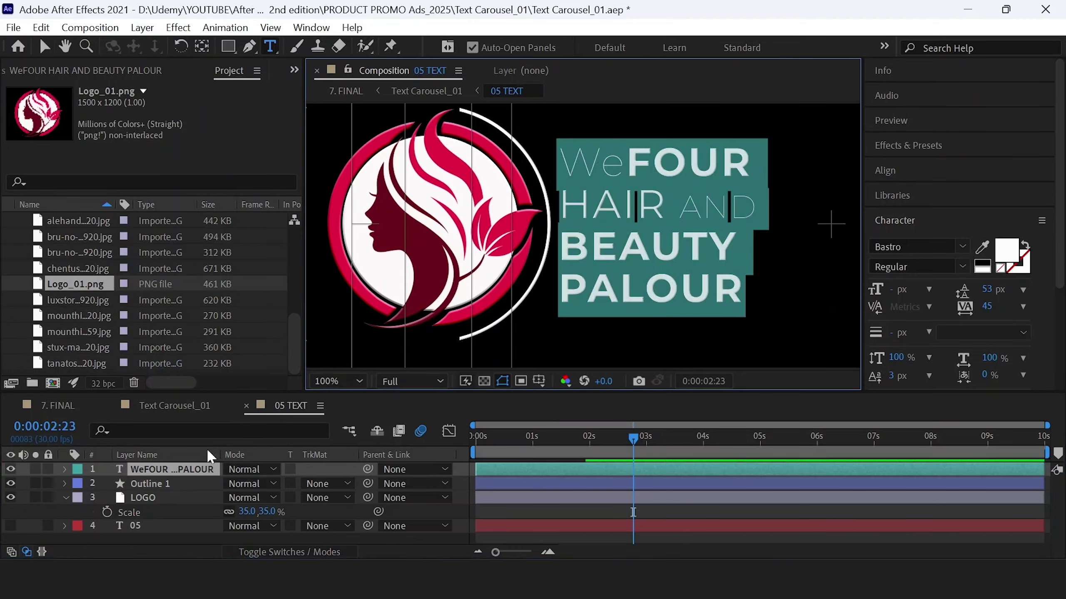
click(641, 177)
drag(562, 166, 707, 230)
text(ghkjaxkjann)
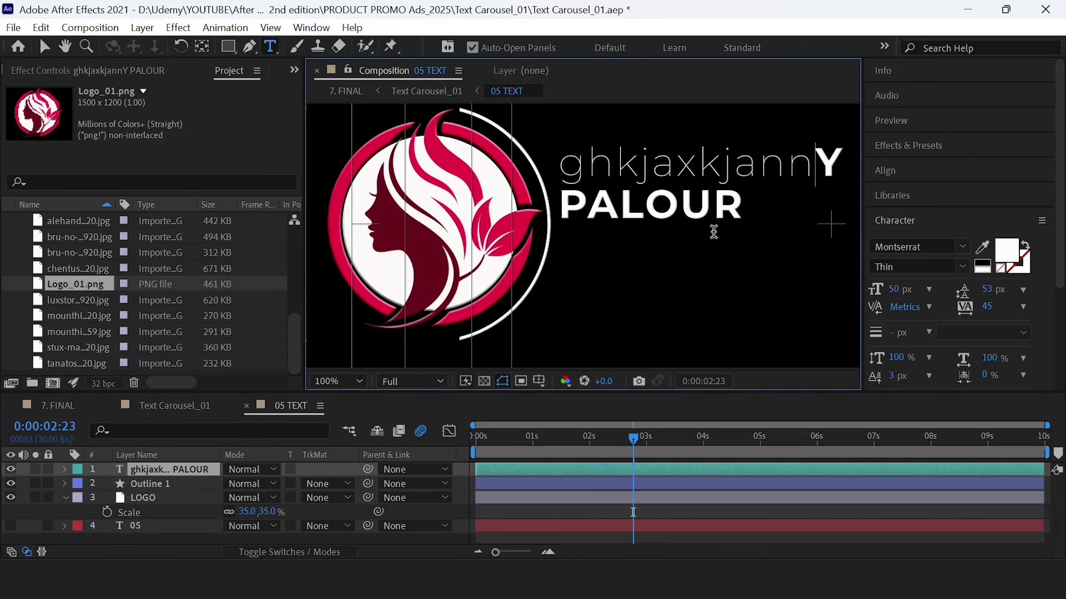
key(Return)
text(mznY)
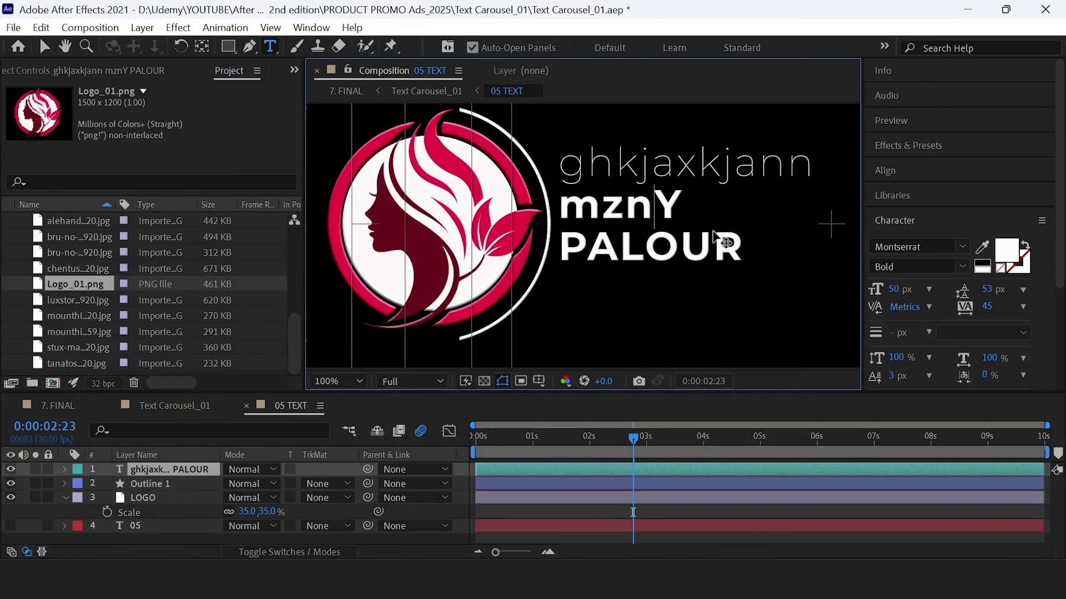
- Undo the title text replacement to restore the WeFOUR HAIR AND BEAUTY PALOUR wording, and leave text editing
key(ctrl+z)
key(ctrl+z)
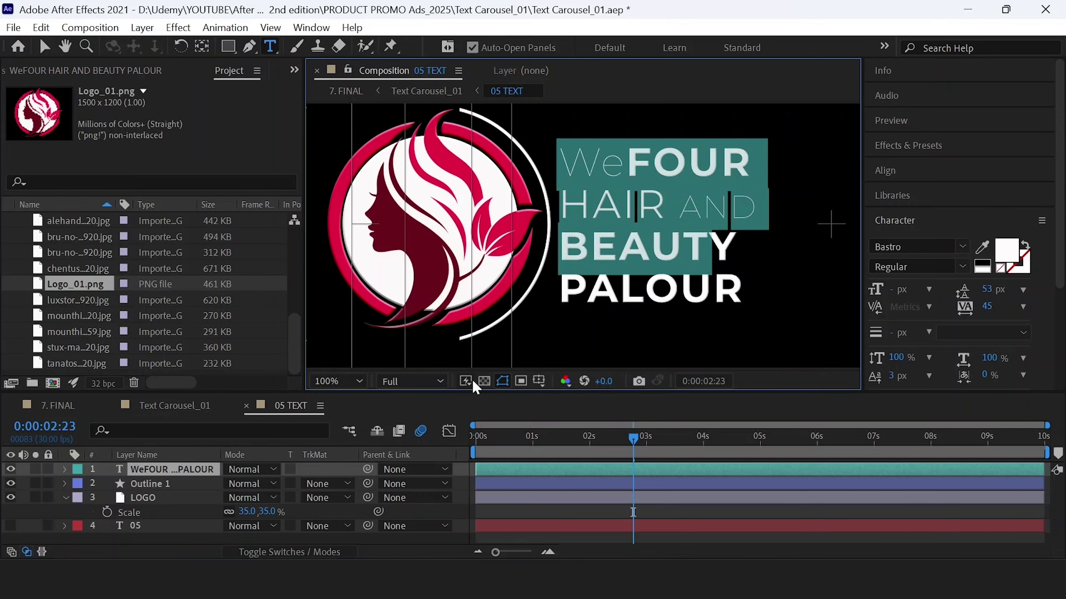
click(469, 536)
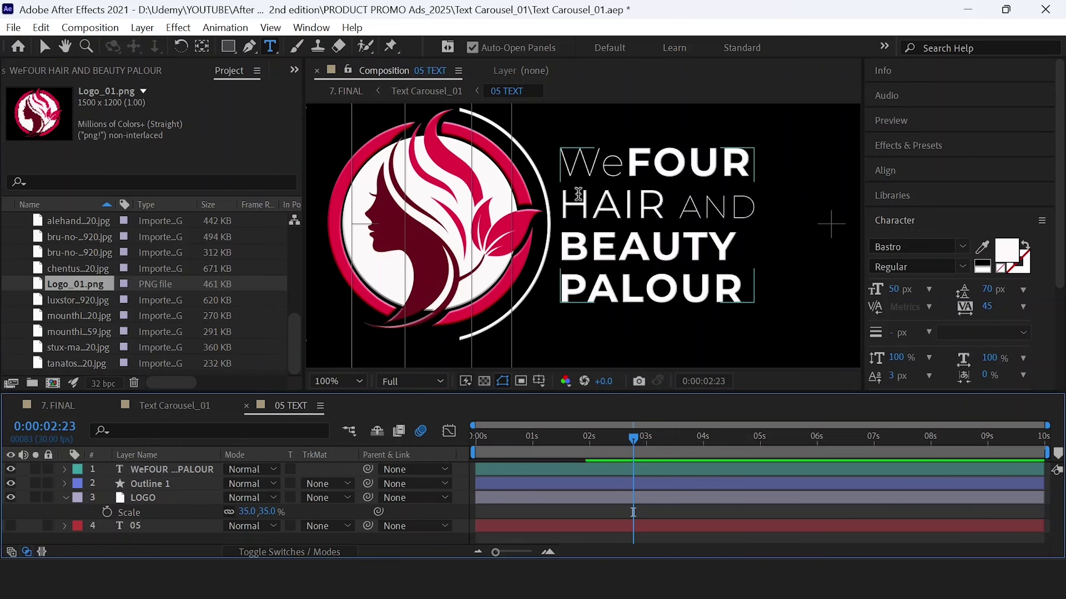
- Recolor the word PALOUR in the title with crimson E21440 sampled from the logo, and check it in the Text Carousel_01 composition
click(604, 211)
drag(742, 293, 556, 293)
click(1009, 250)
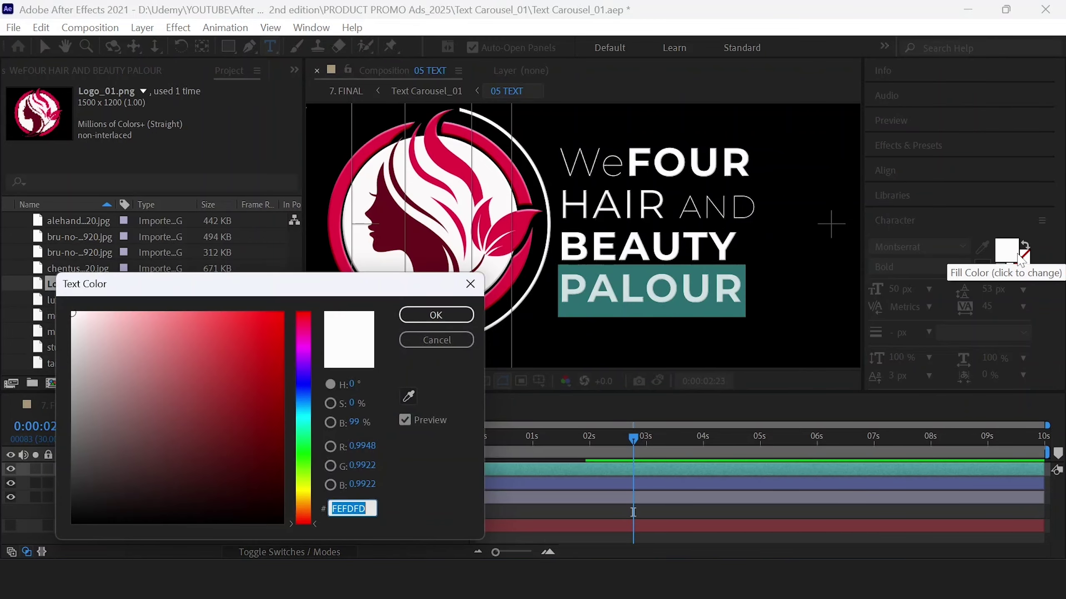
click(408, 395)
click(511, 173)
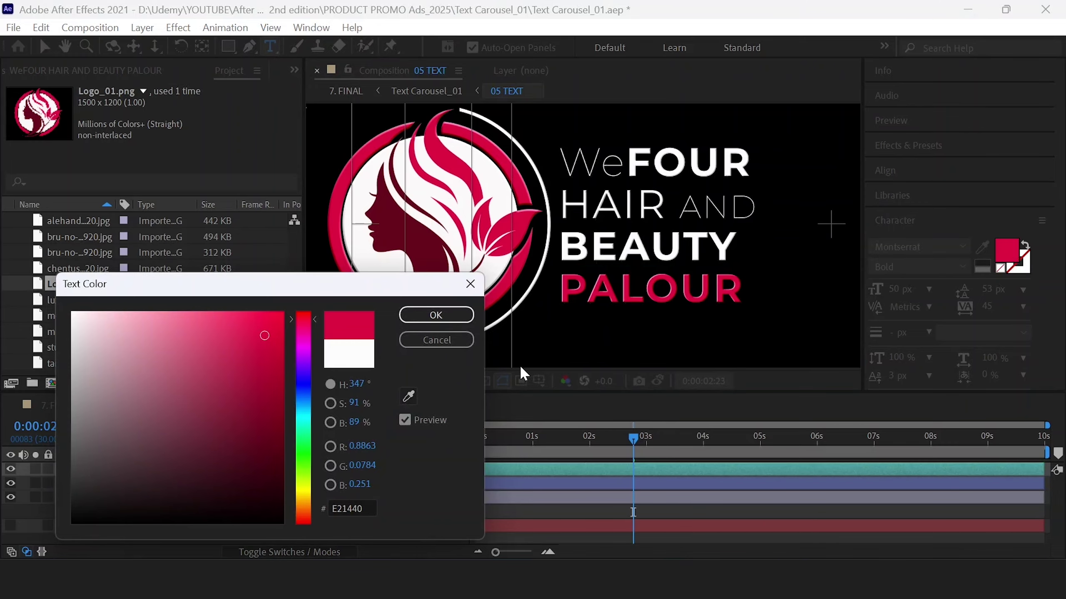
click(436, 314)
click(685, 325)
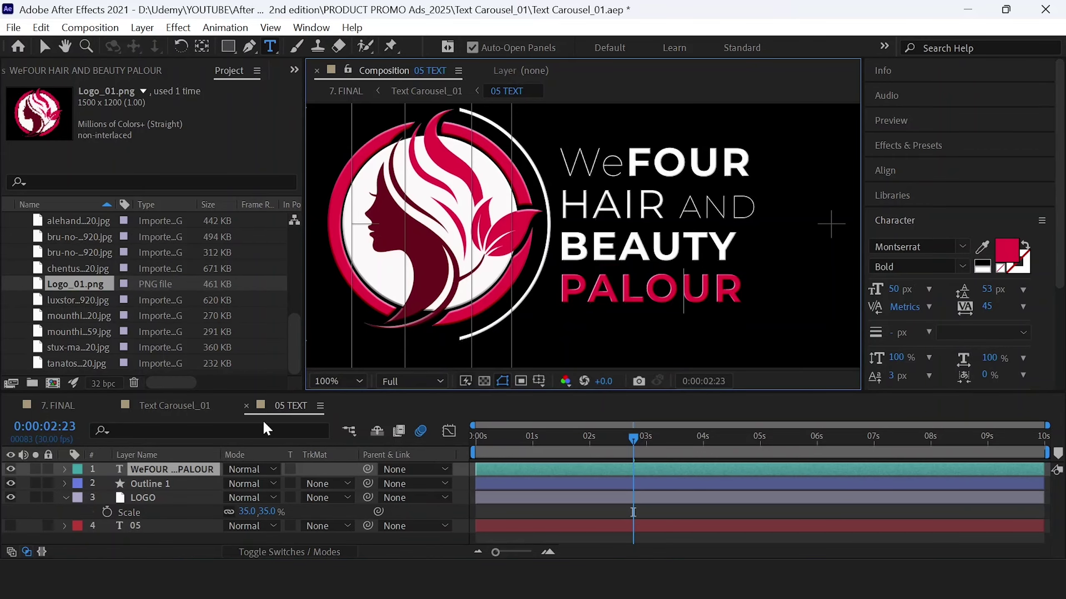
click(182, 407)
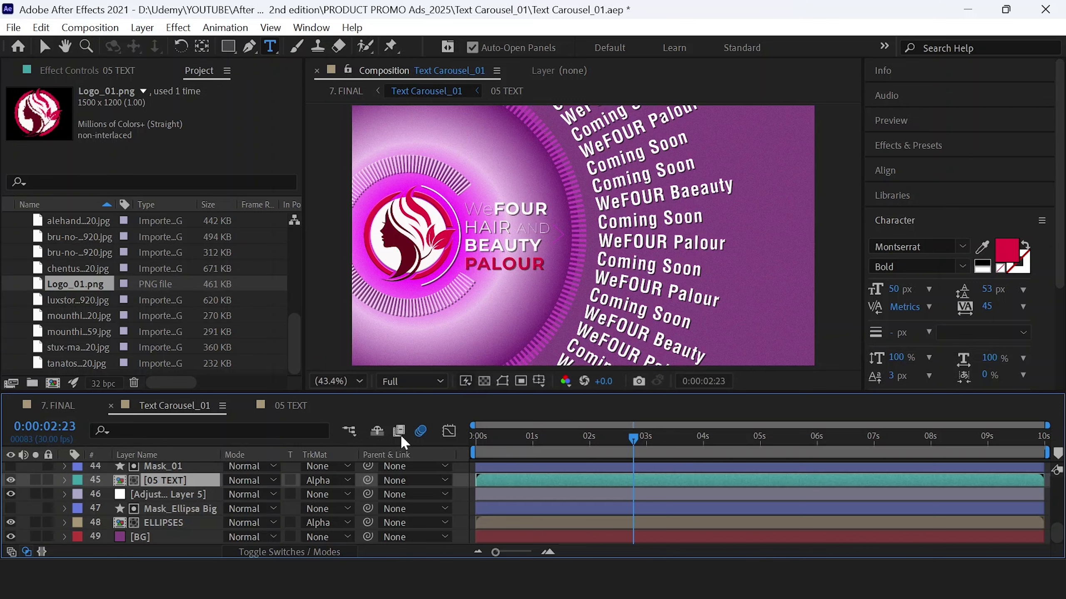
click(291, 406)
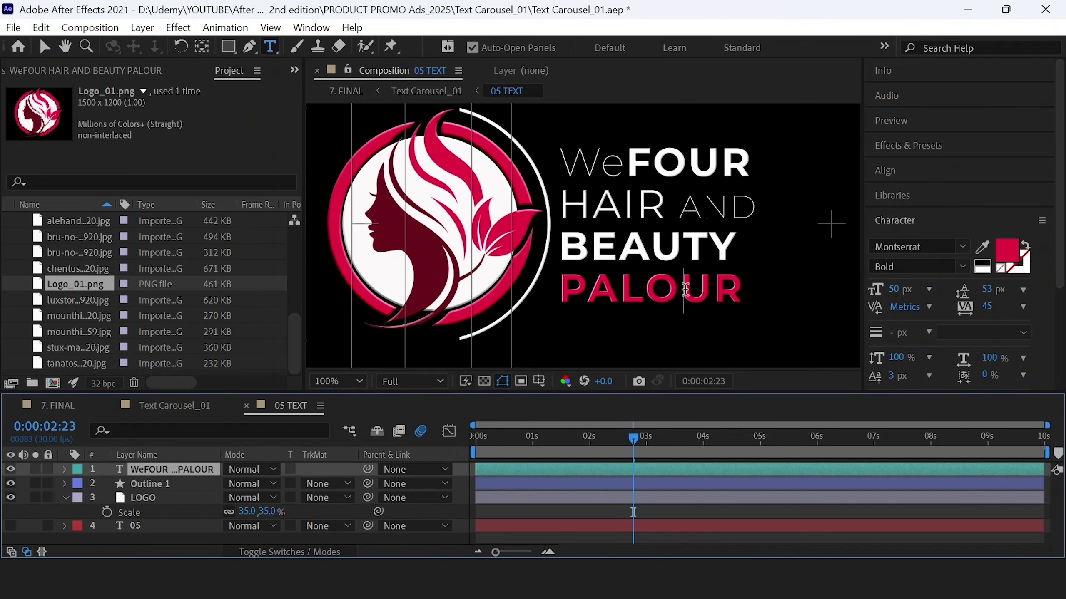
- Recolor the word PALOUR with the white sampled from the word BEAUTY, and go back to the Text Carousel_01 composition
drag(747, 287, 558, 289)
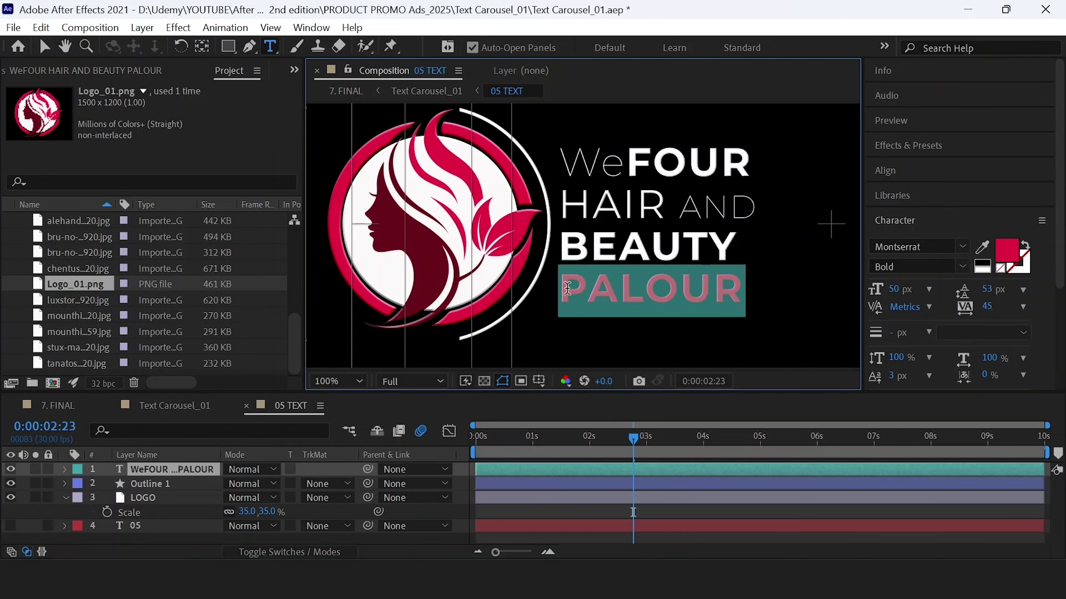
click(1007, 250)
click(408, 396)
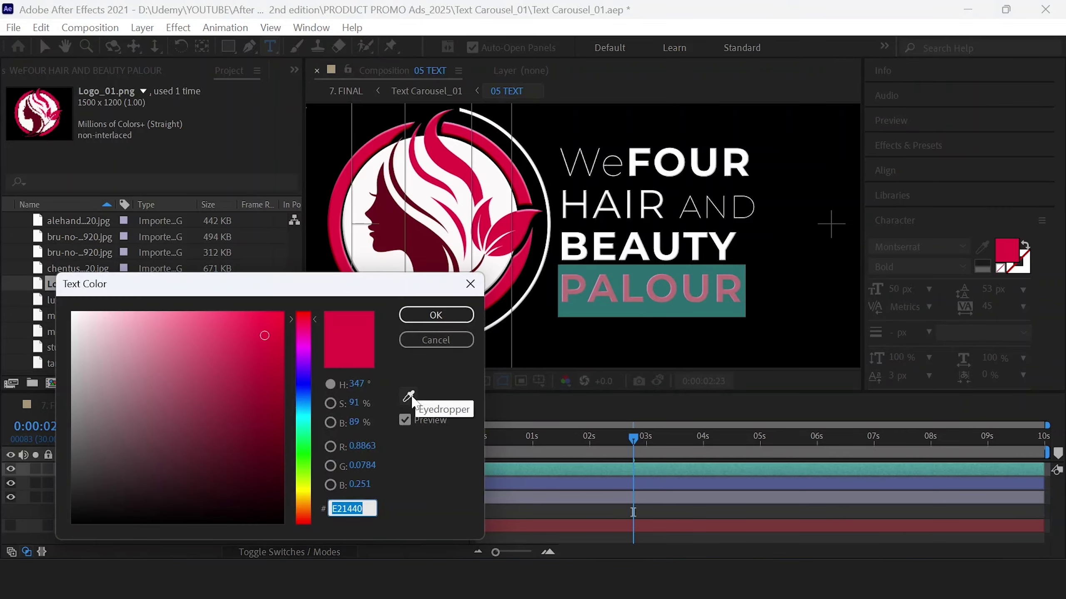
click(591, 245)
click(451, 314)
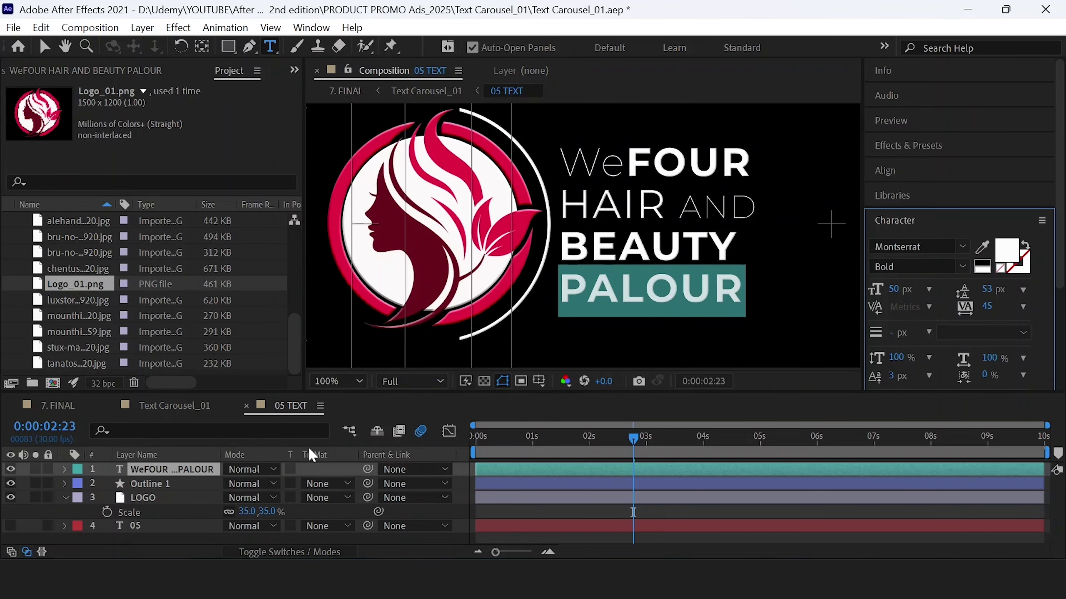
click(167, 406)
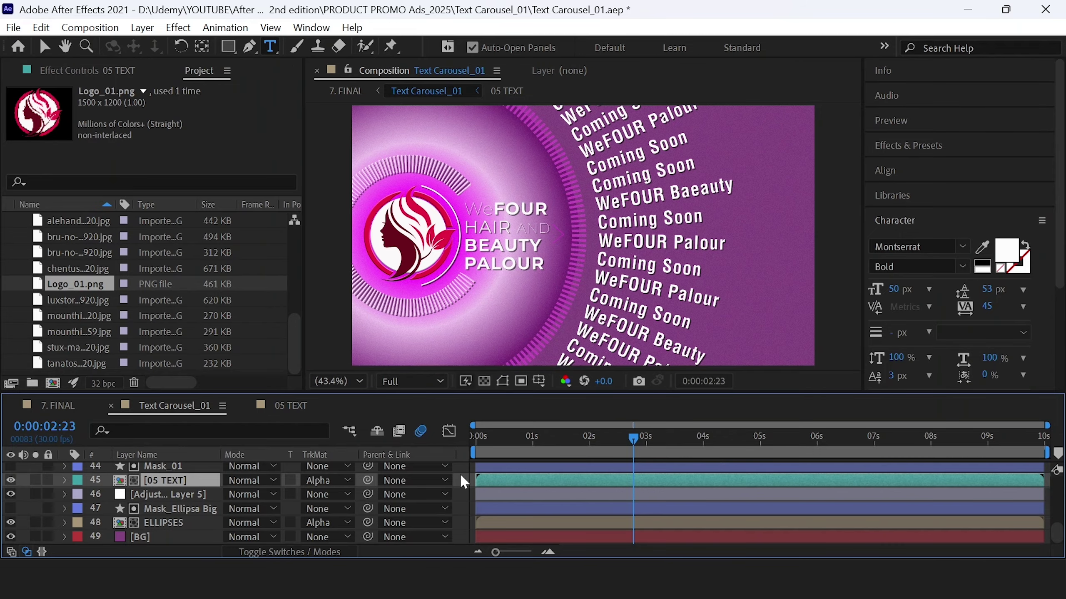
click(466, 487)
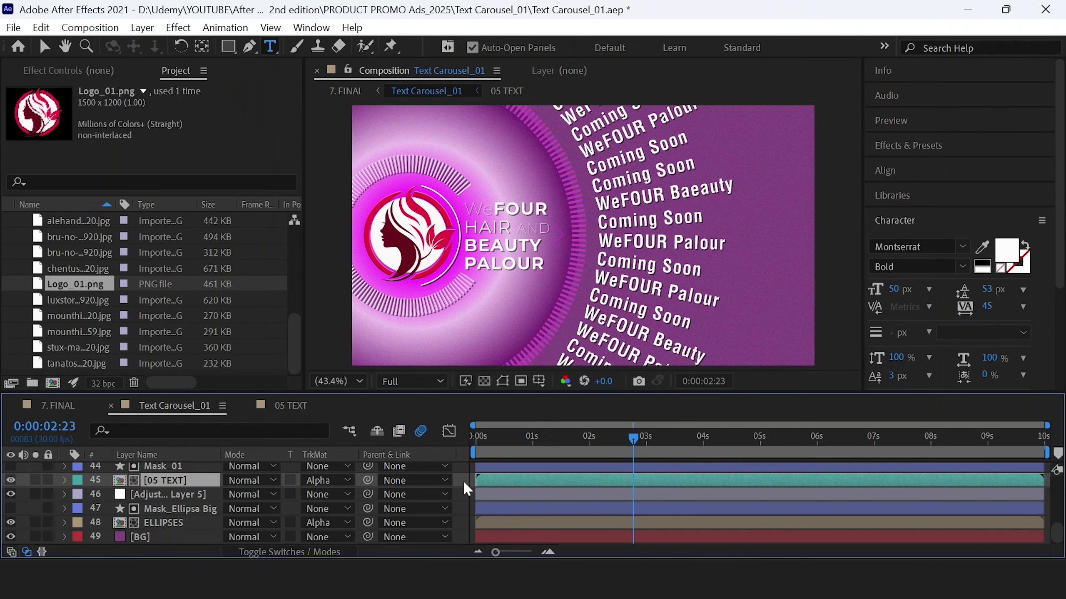
- Select the WeFOUR Baeauty text layer in the carousel and switch its visibility off and on to identify it
key(v)
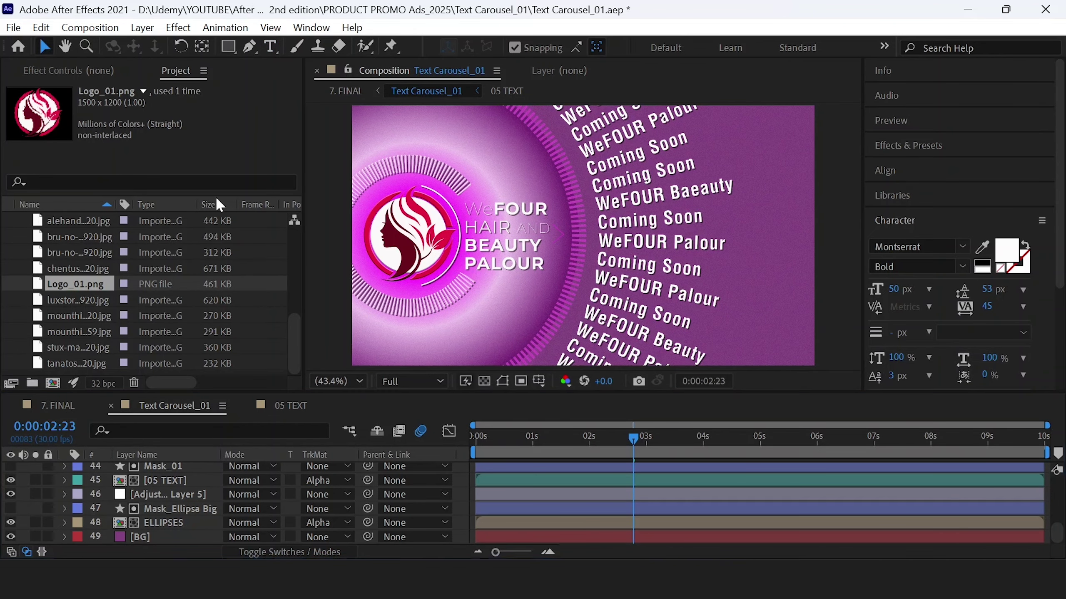
click(641, 205)
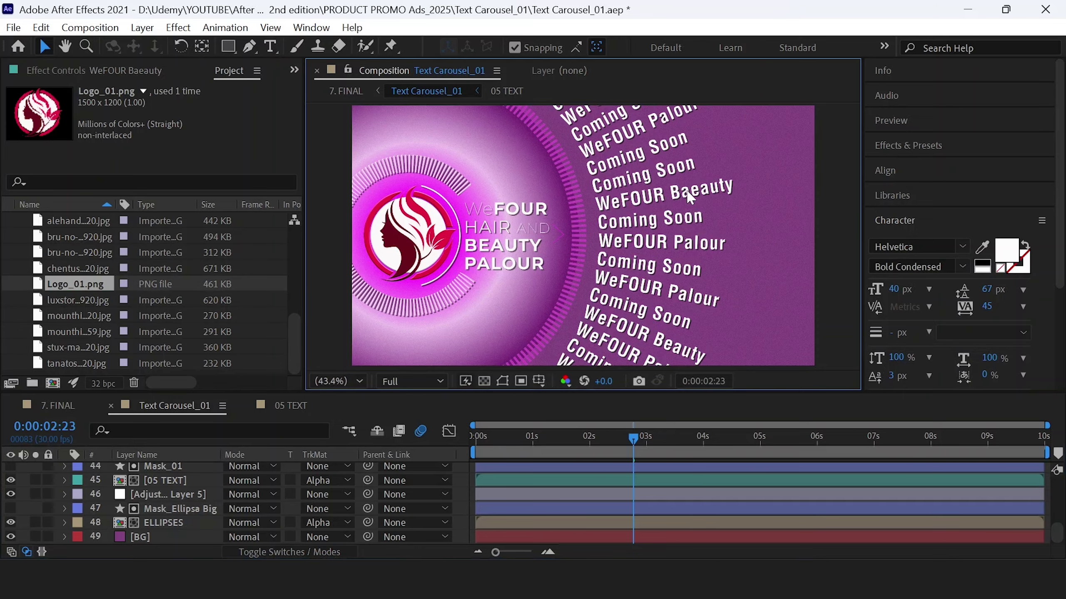
scroll(172, 510, up, 3)
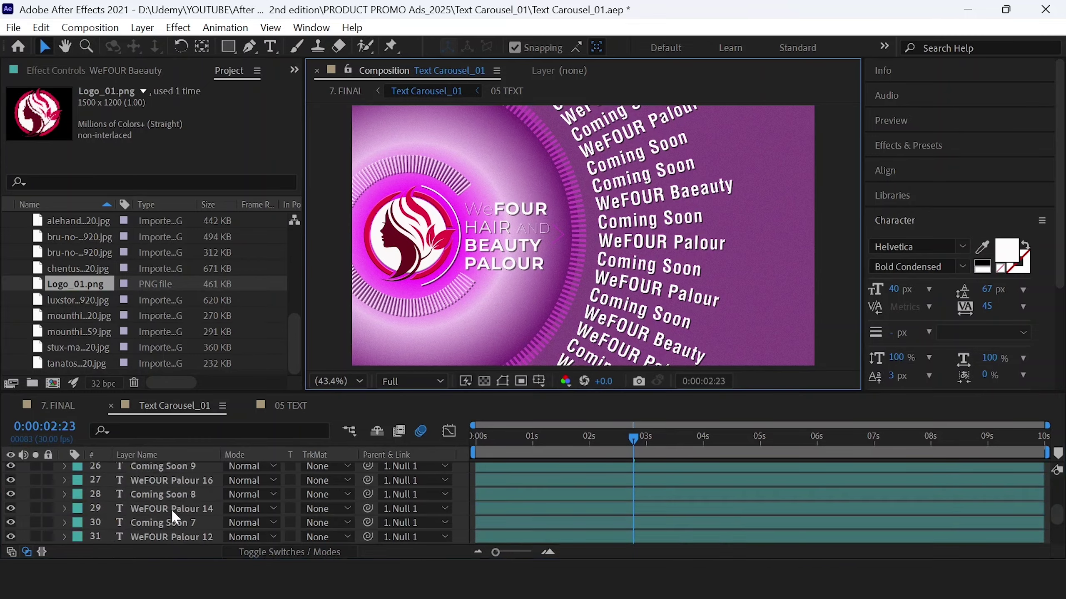
click(9, 537)
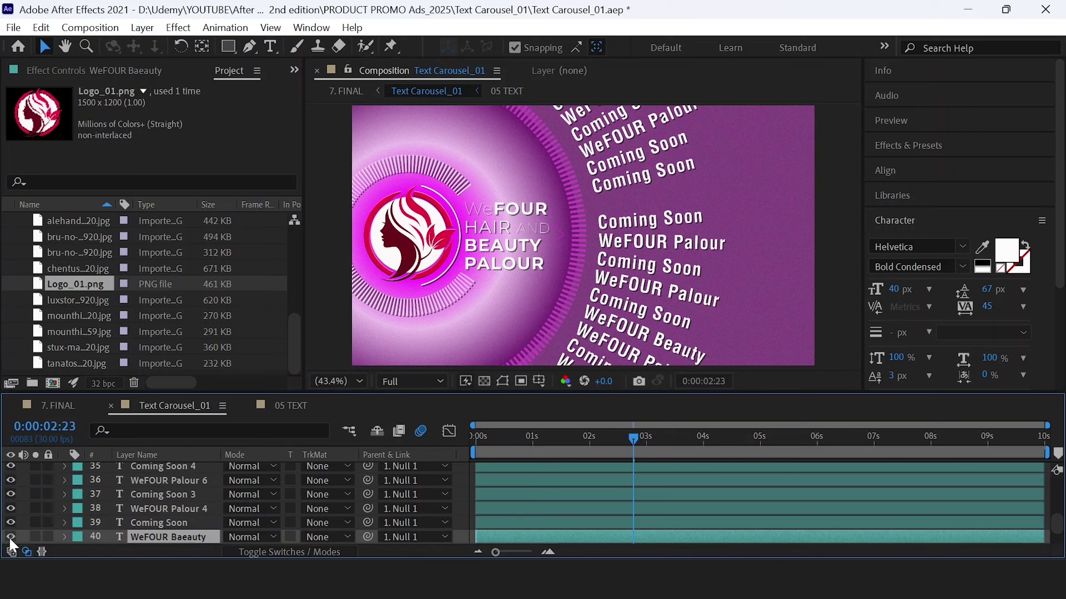
click(9, 537)
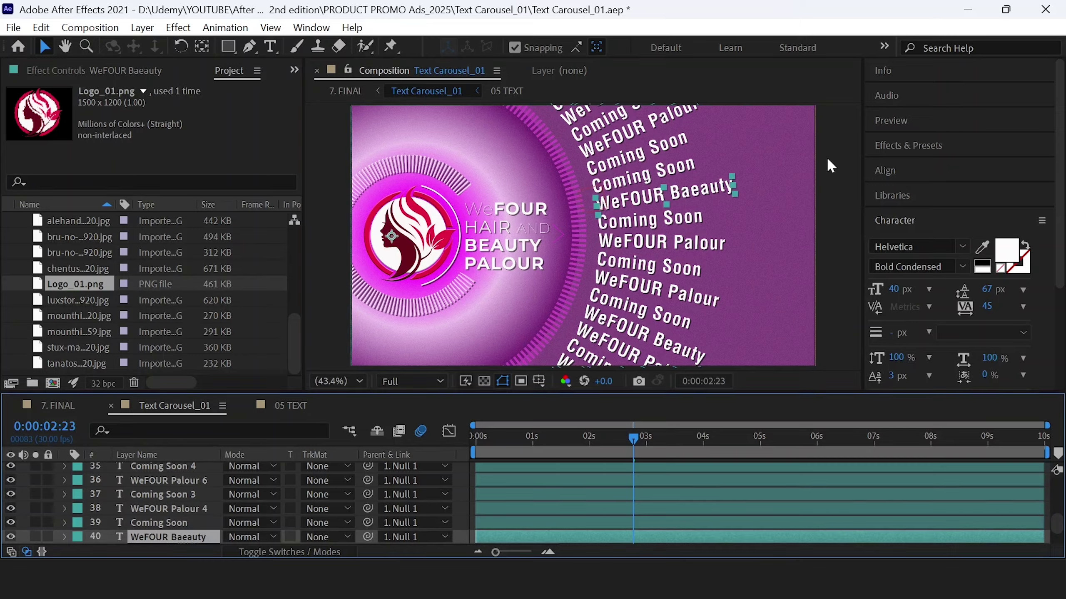
- Try replacing the carousel text "WeFOUR Baeauty" with "WeFOUR Salon", and undo the change
double_click(161, 537)
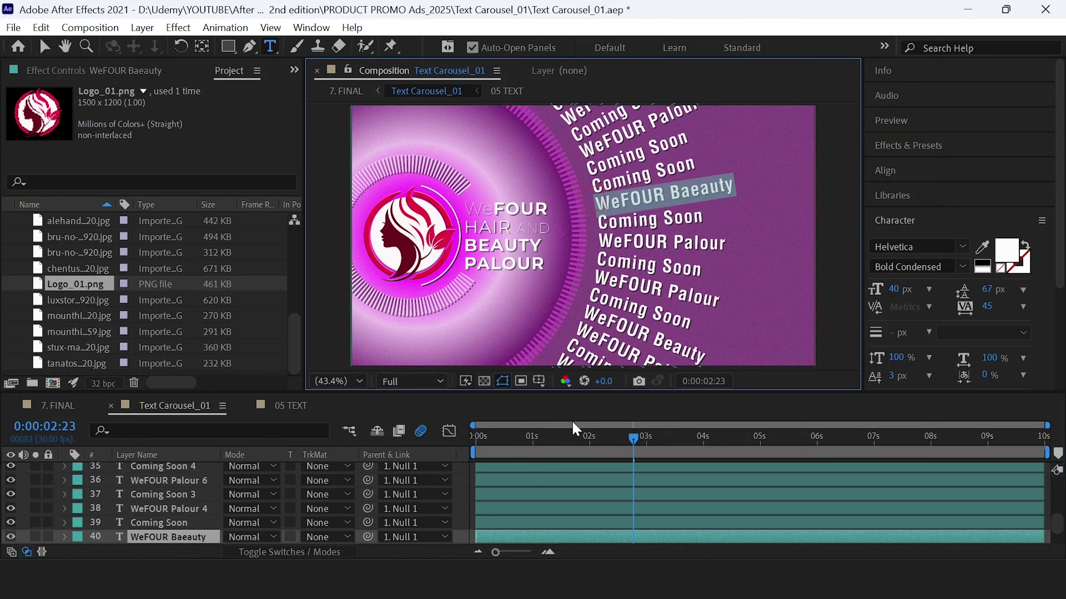
text(WeFOUR Salon)
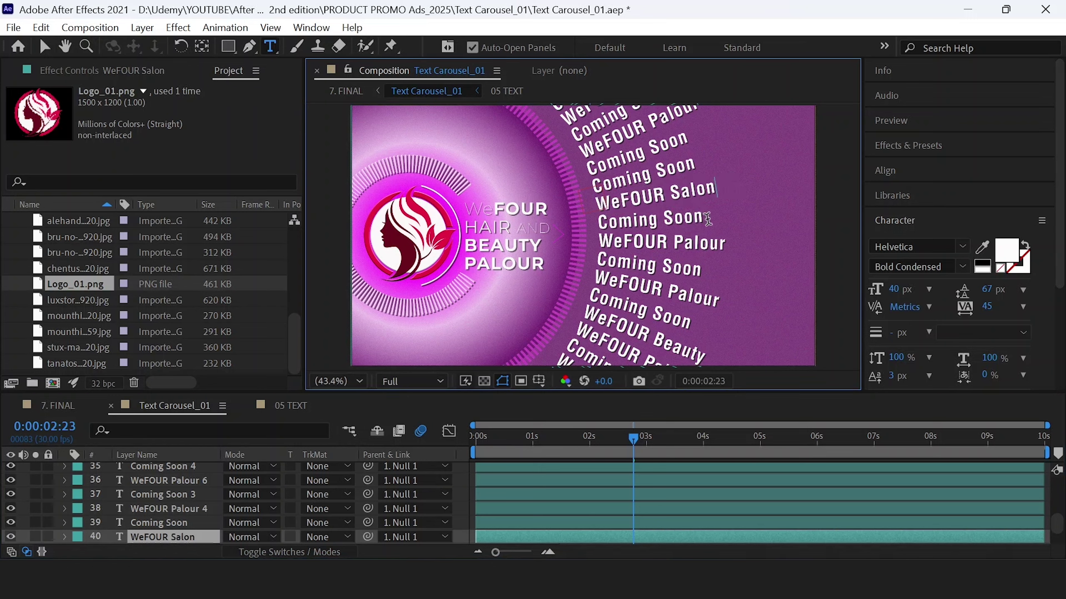
key(ctrl+z)
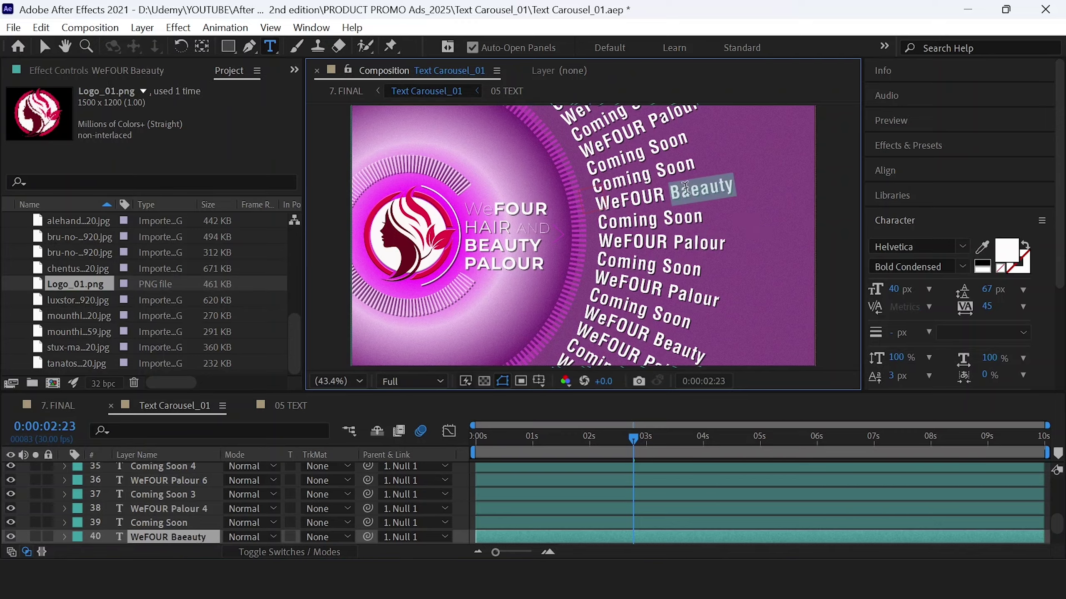
- Examine the neighbouring carousel text layers, from Coming Soon and WeFOUR Palour 4 through Coming Soon 3 and WeFOUR Palour 6
click(159, 523)
click(160, 509)
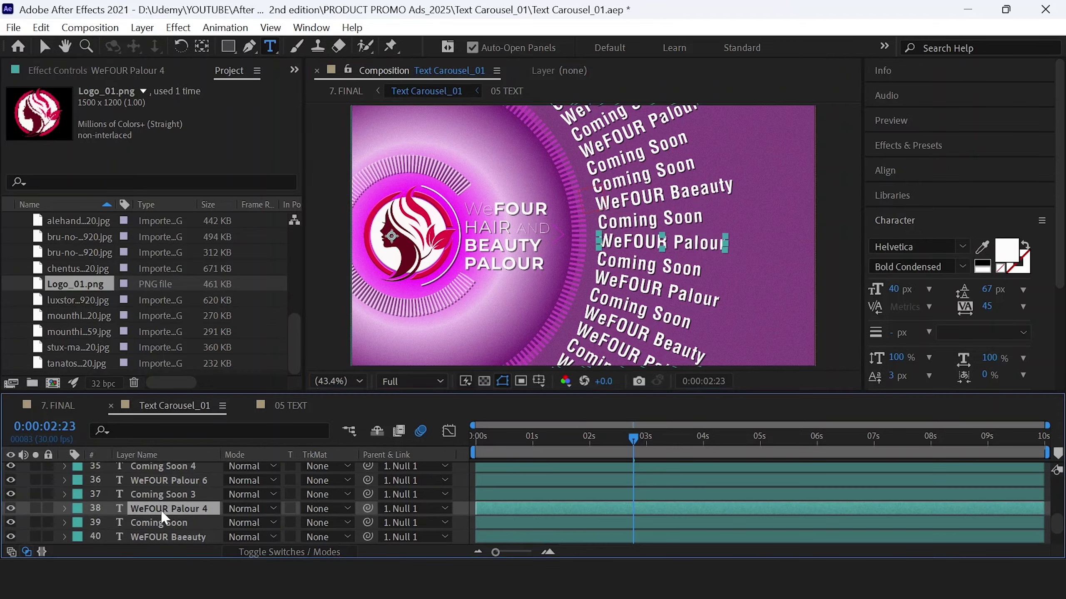
click(180, 496)
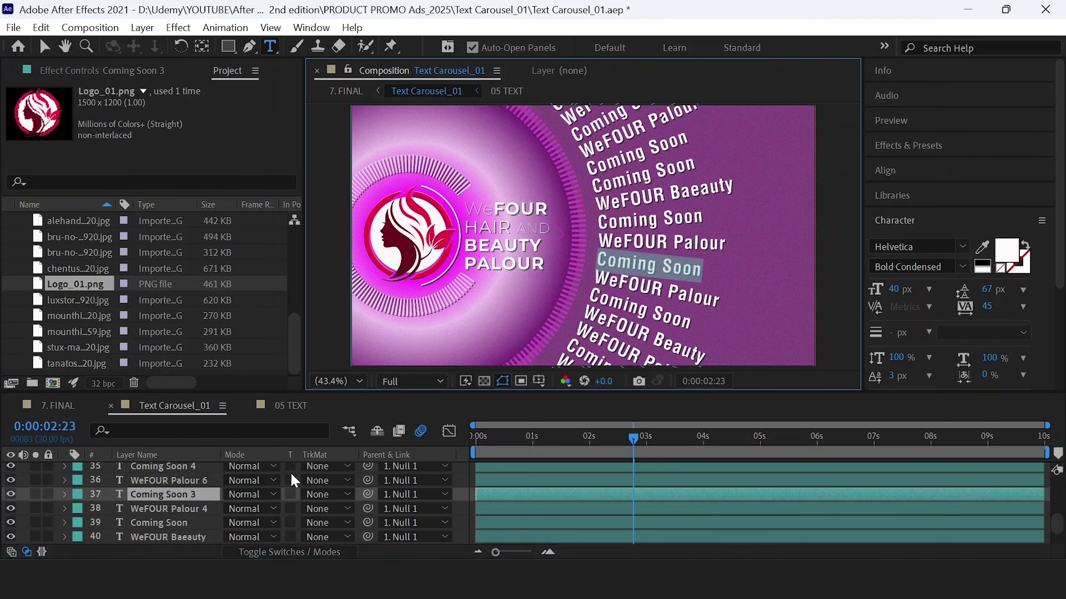
click(709, 298)
scroll(167, 492, up, 5)
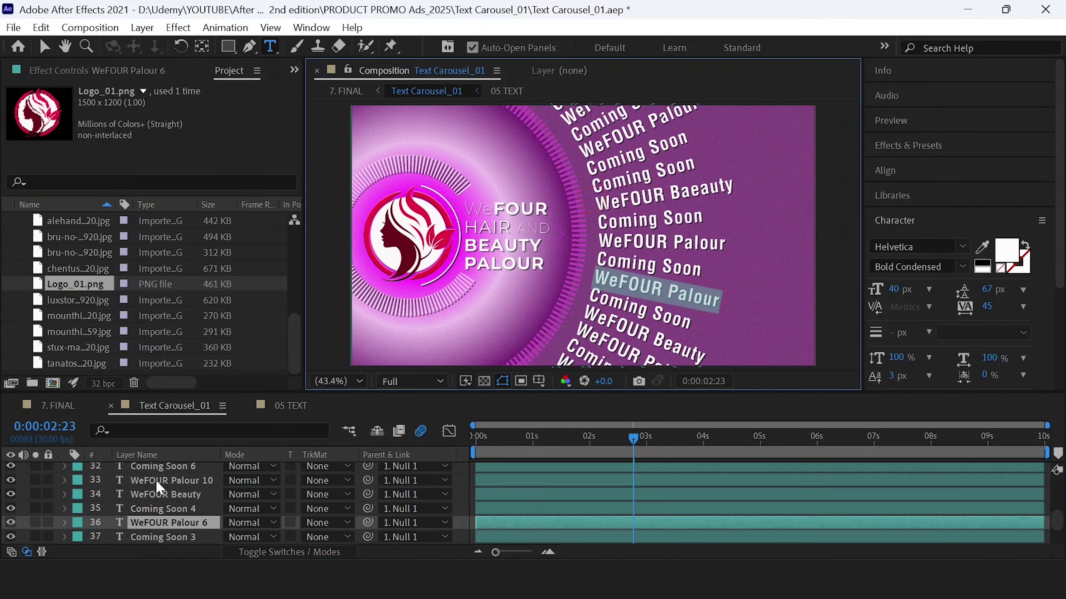
scroll(166, 492, up, 6)
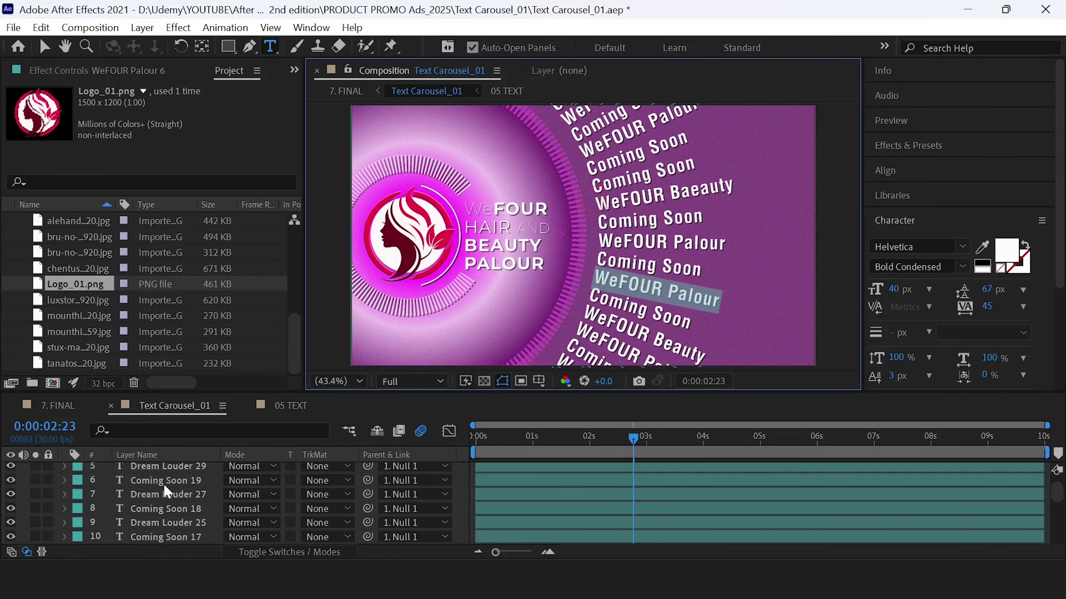
- Highlight all carousel text layers from Coming Soon 21 to Coming Soon 2 in an enlarged timeline, and clear the selection
click(168, 485)
key(grave)
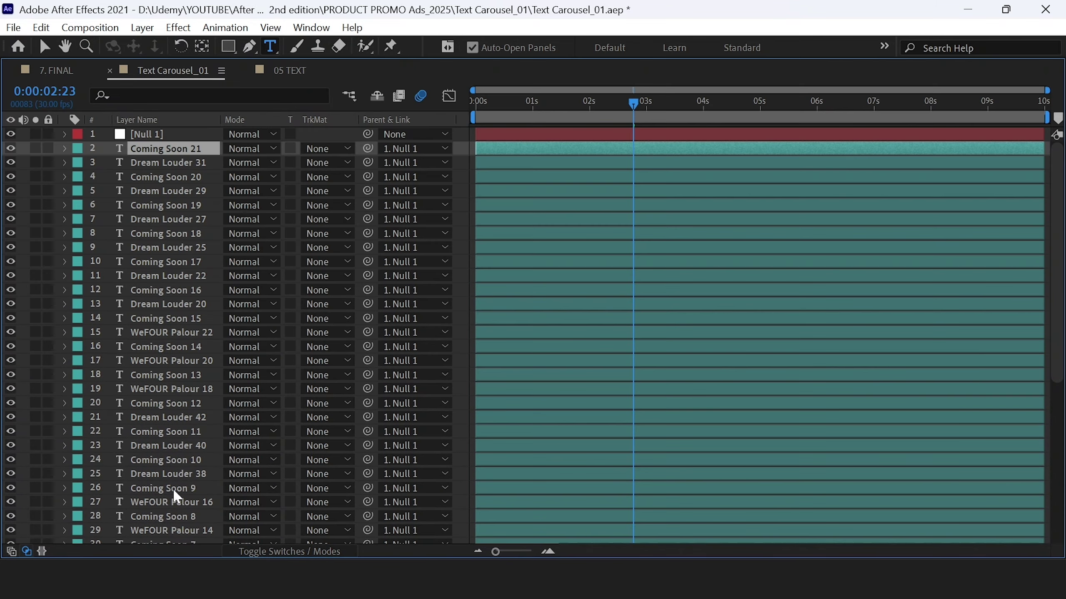
scroll(143, 367, down, 1)
scroll(138, 508, down, 5)
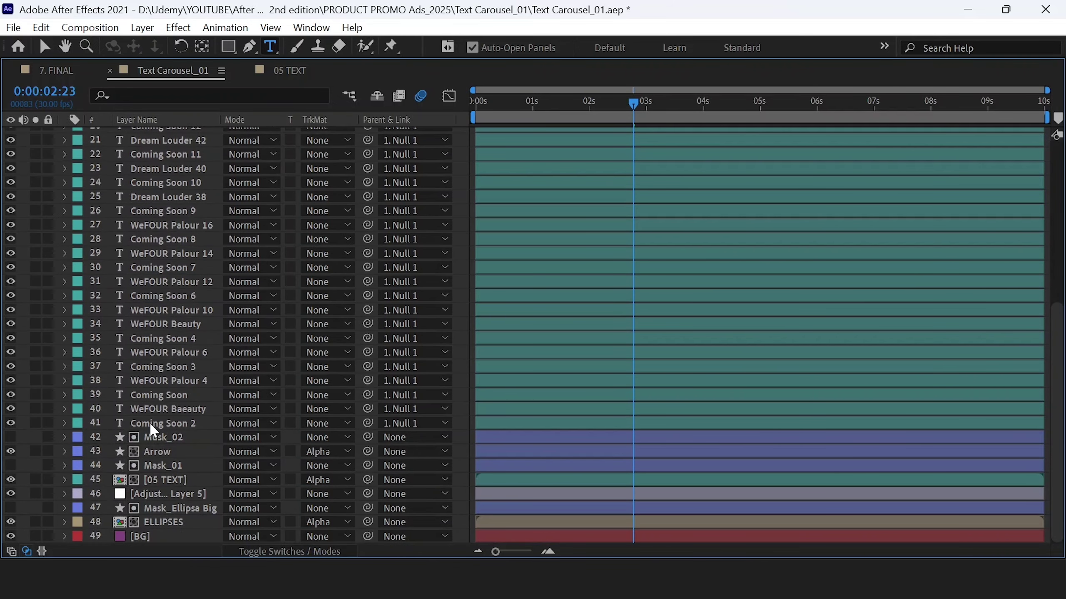
key(v)
shift+click(150, 422)
scroll(178, 279, up, 6)
scroll(178, 273, up, 1)
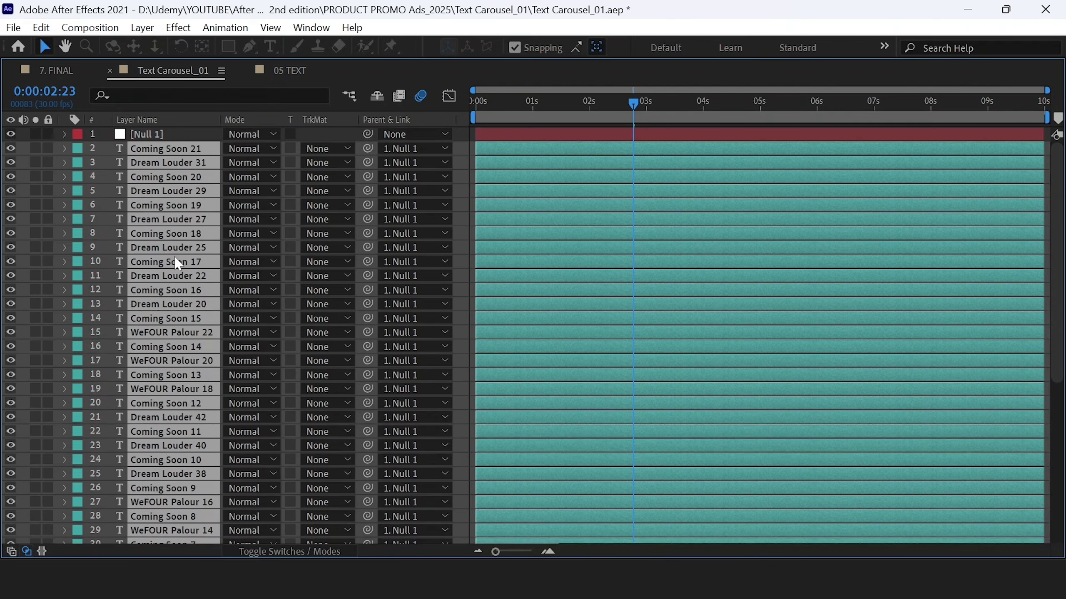
key(grave)
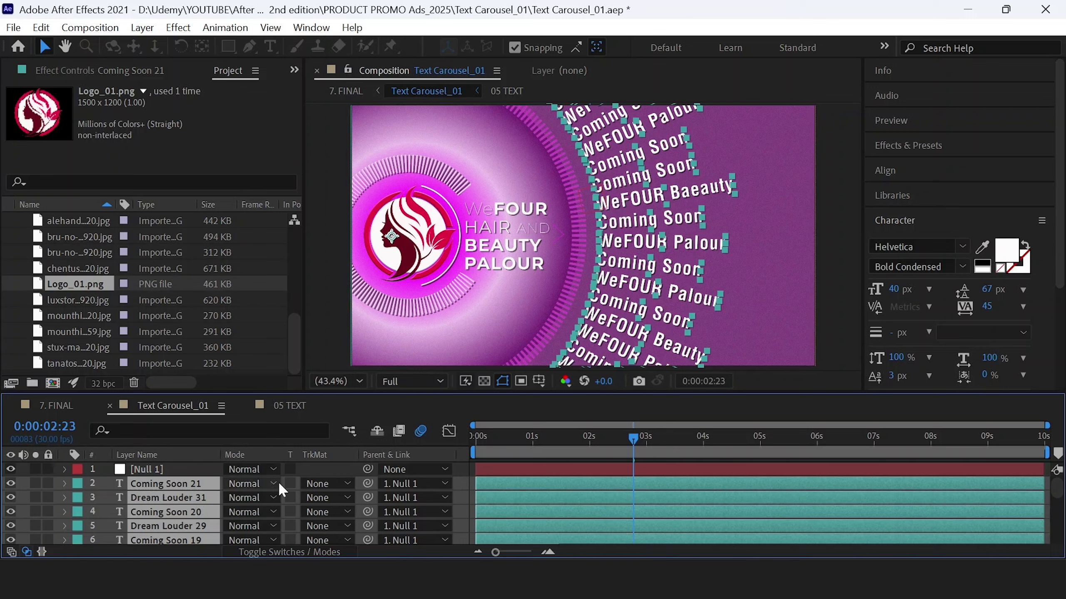
key(F2)
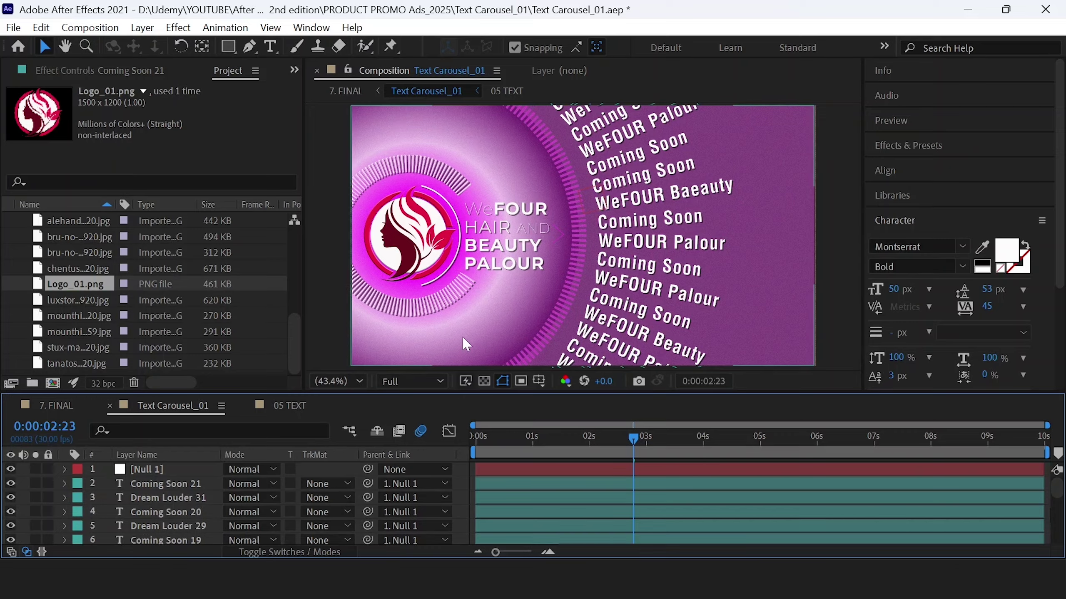
- Open the ELLIPSES precomposition from the Text Carousel_01 layer stack
scroll(164, 504, down, 11)
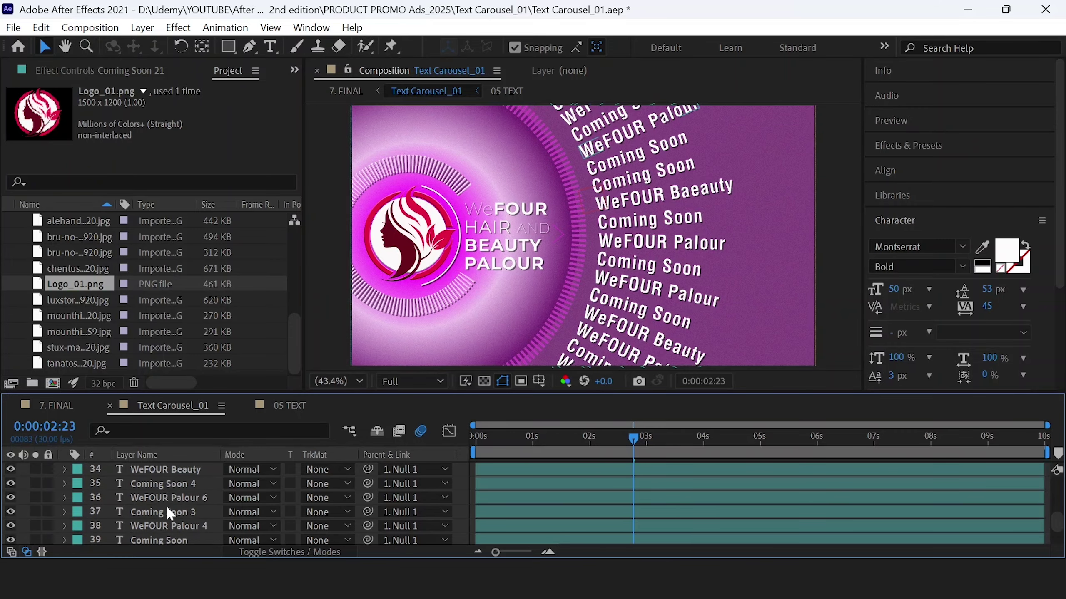
scroll(167, 506, down, 3)
click(166, 541)
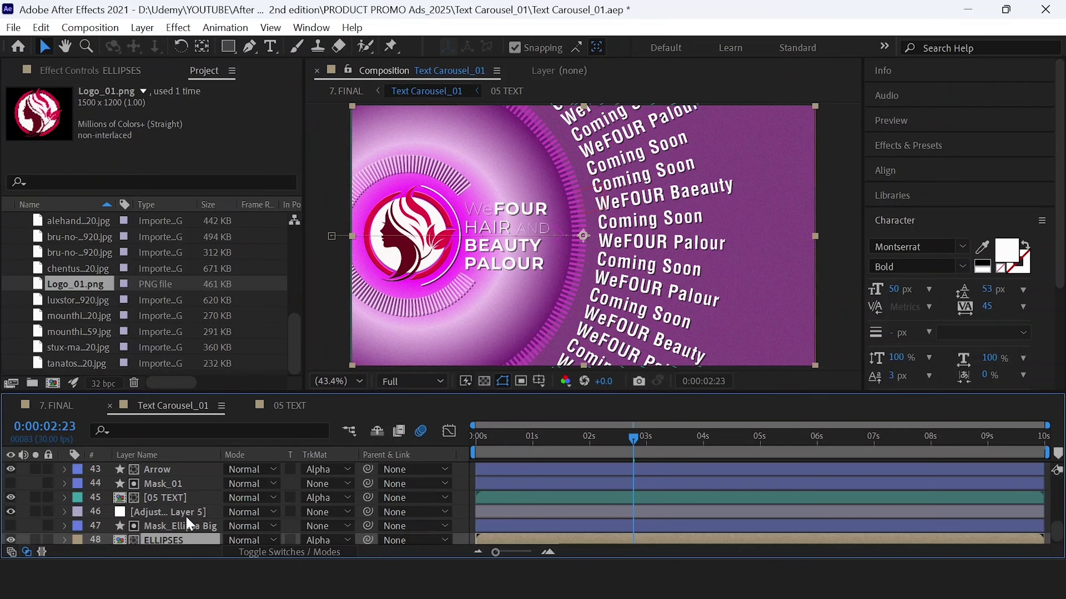
scroll(188, 522, down, 1)
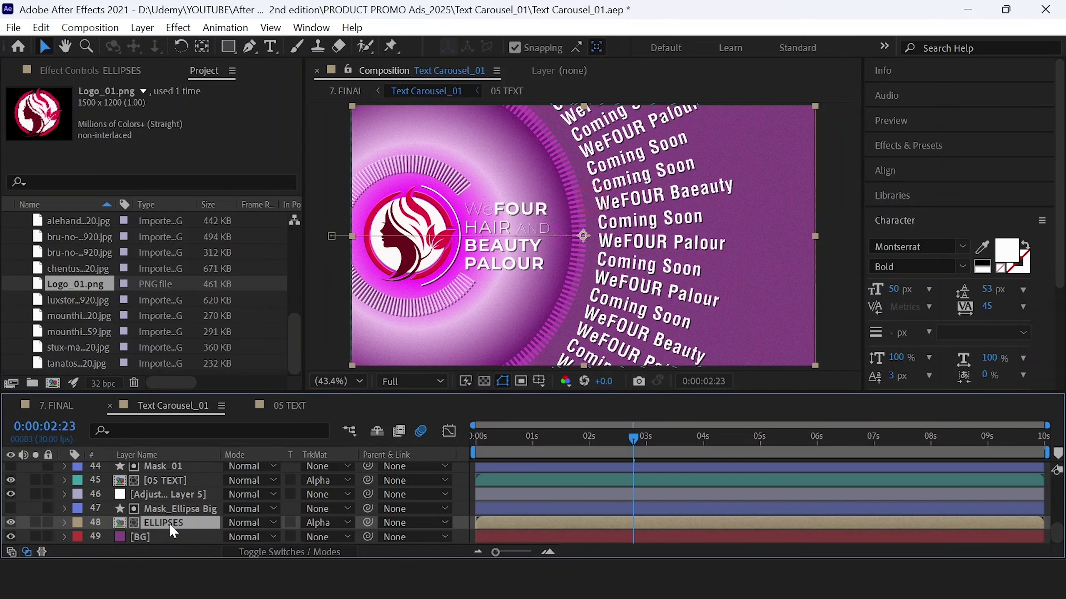
double_click(170, 523)
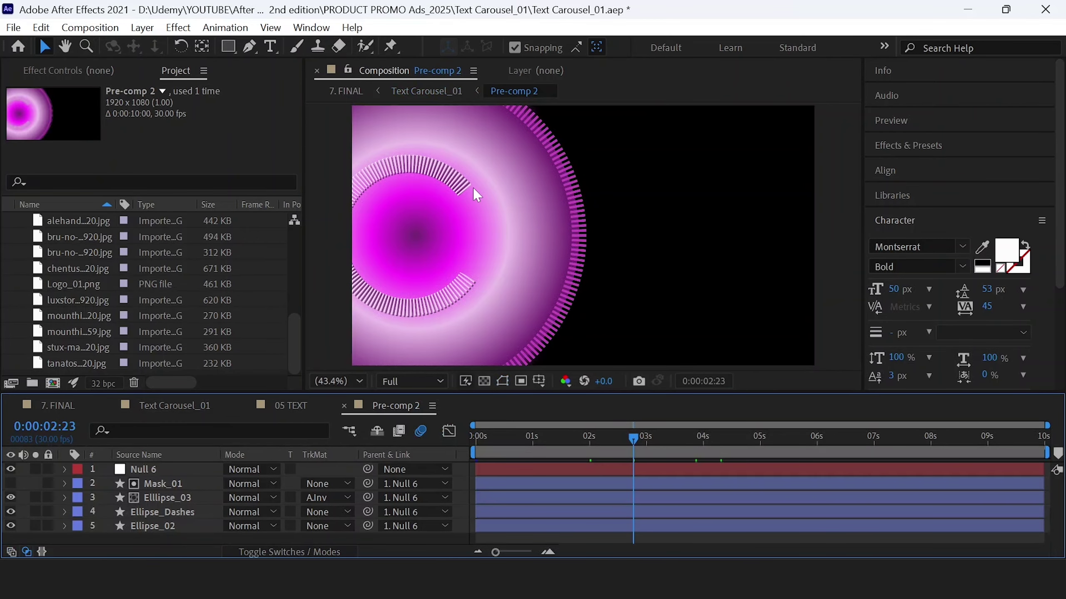
- Isolate the Ellipse_02 layer to see its gradient circle alone, and bring the other layers back
click(32, 526)
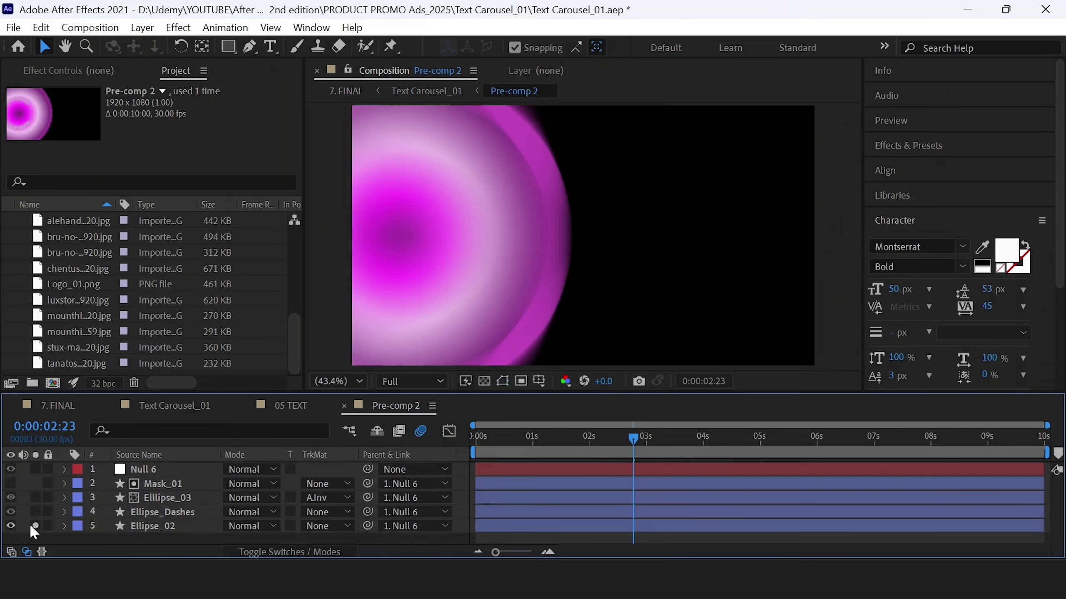
click(228, 46)
click(67, 71)
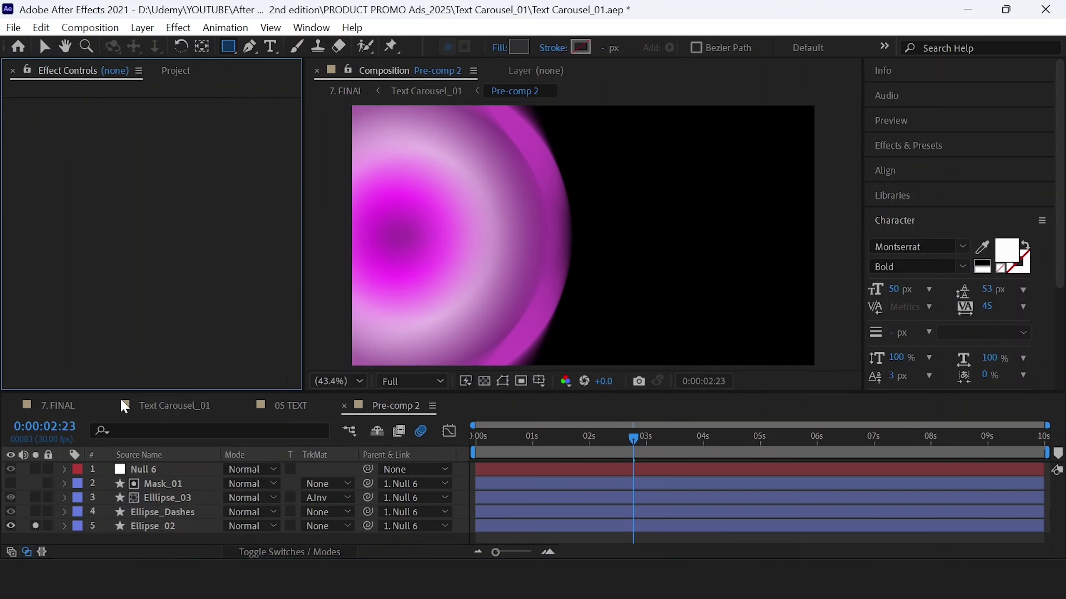
click(36, 527)
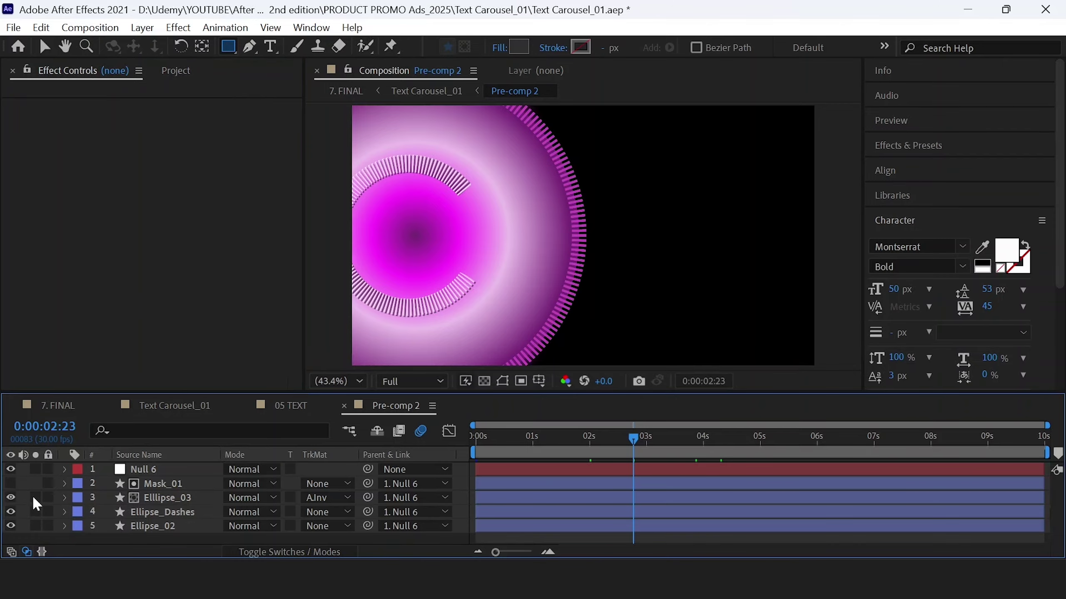
- Isolate the Elllipse_03 dashed ring, try a paler stroke color, discard the change and end the isolation
click(35, 498)
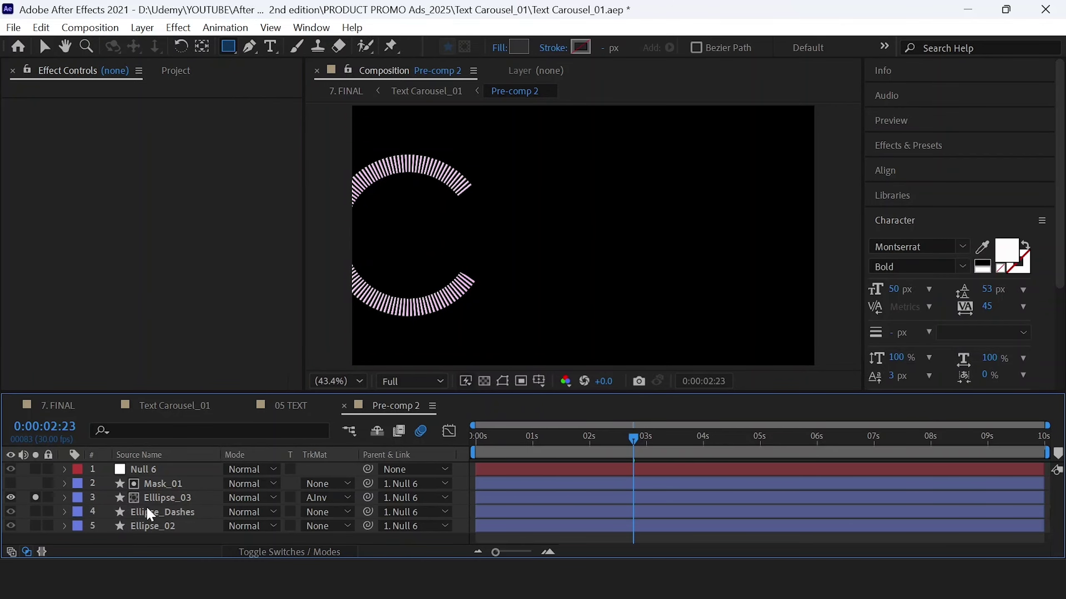
click(179, 500)
click(581, 47)
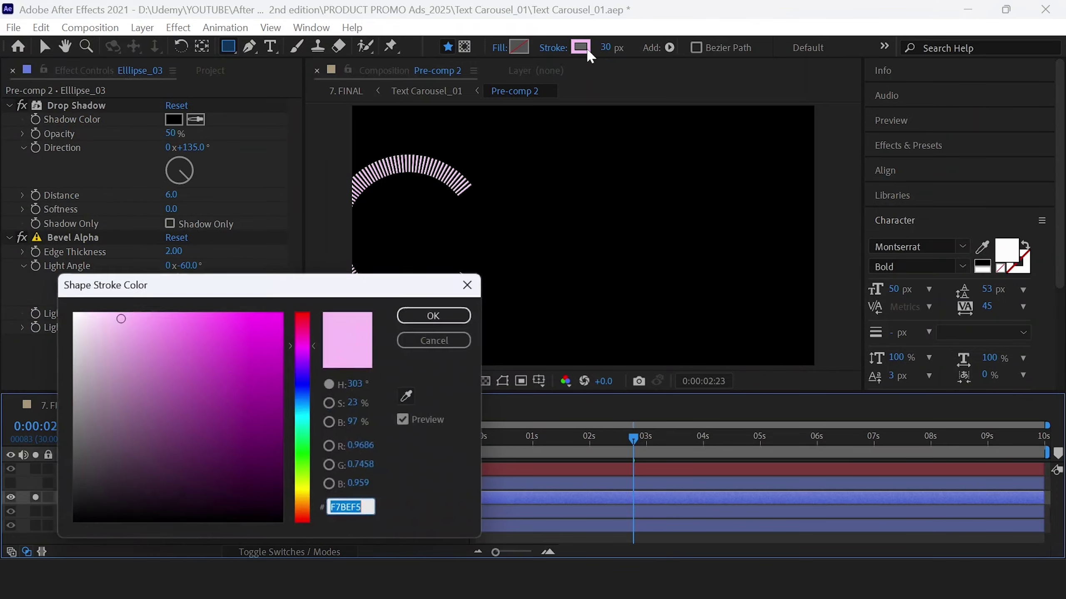
mouse_move(275, 336)
mouse_down()
mouse_move(190, 471)
mouse_move(143, 426)
mouse_move(92, 347)
mouse_up()
click(436, 341)
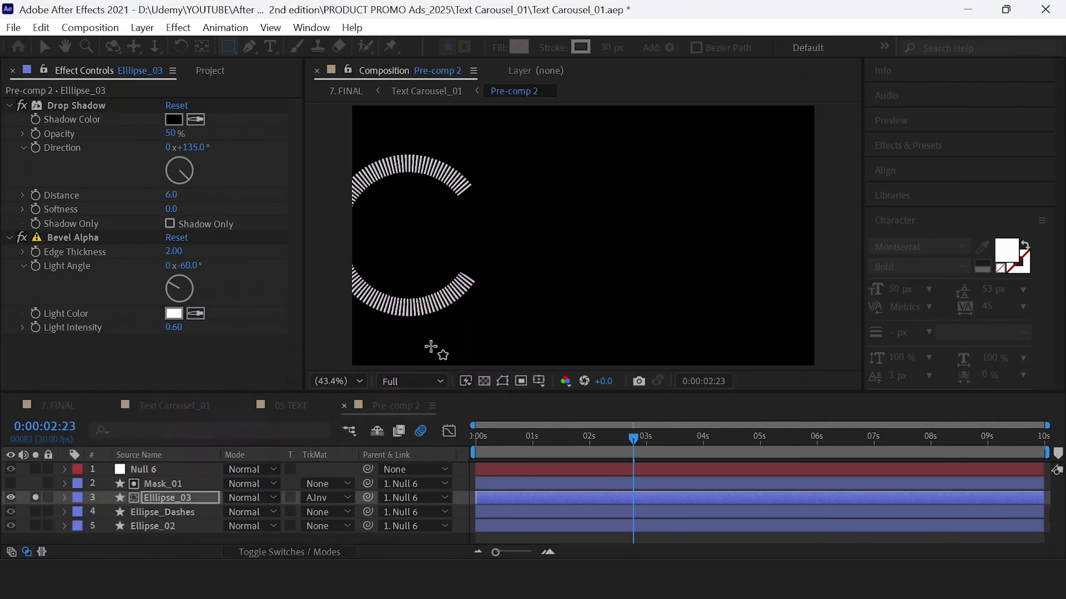
click(36, 498)
- Isolate the Ellipse_Dashes layer and open its radial fill gradient for editing
click(154, 512)
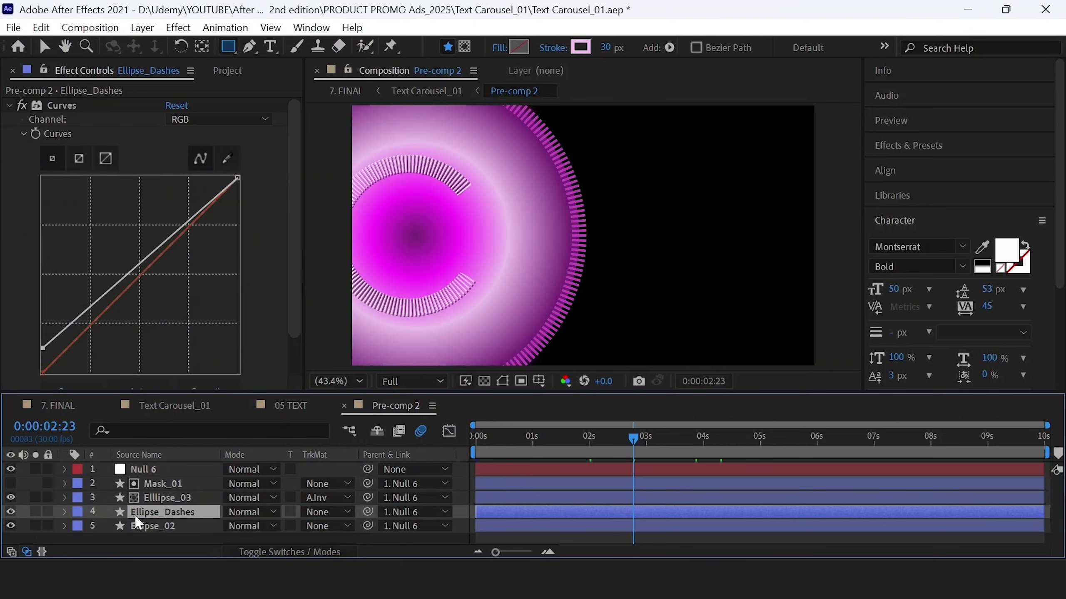
click(36, 511)
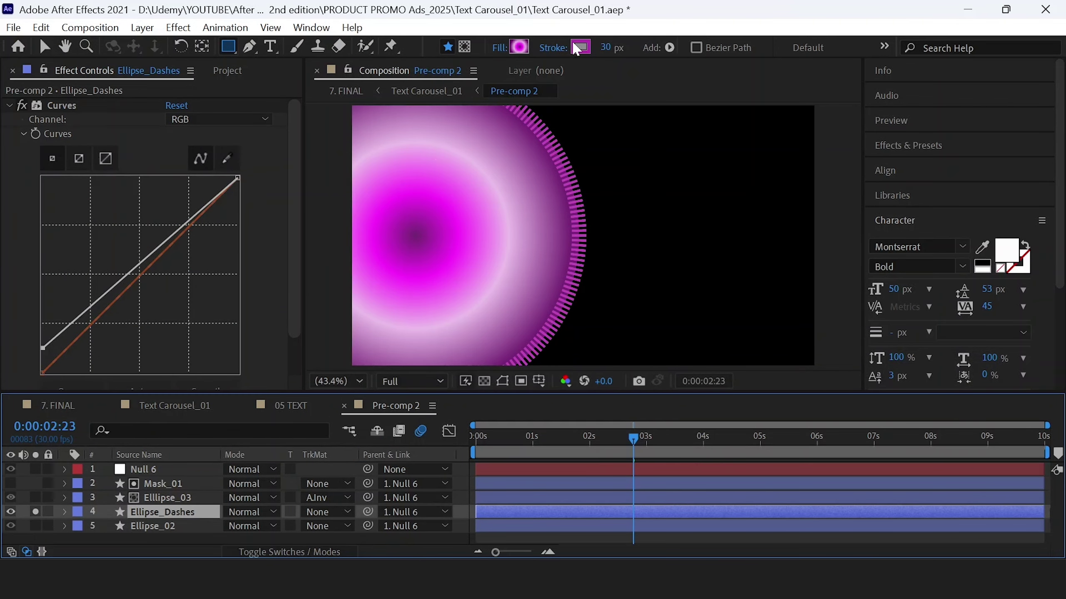
click(520, 47)
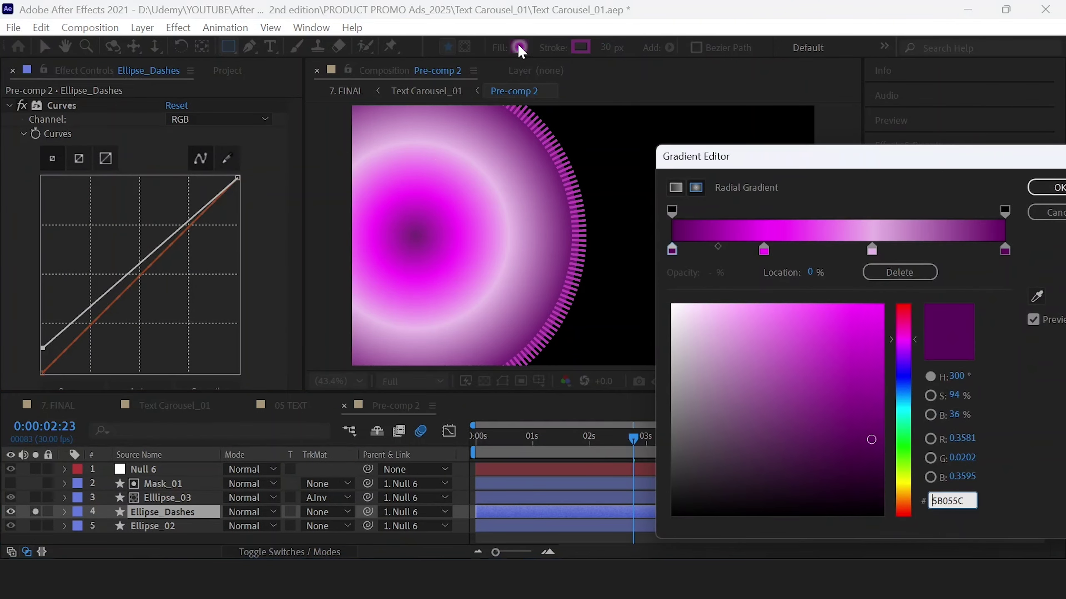
- Try recoloring all four stops of the radial gradient, with F0E5F0 at the start and 6519AA at the end, and discard the changes
click(672, 250)
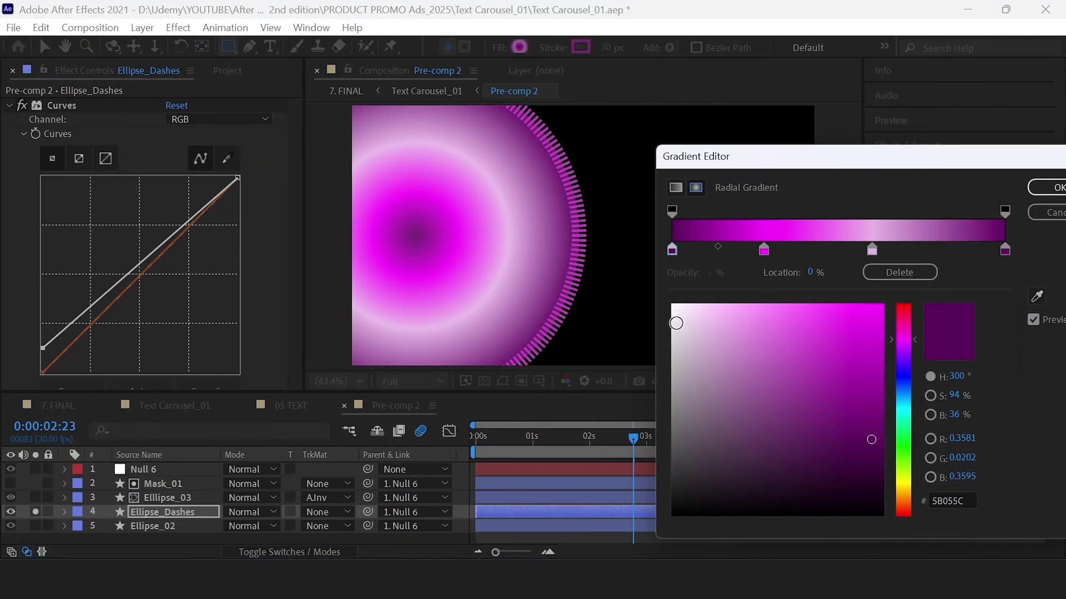
click(680, 315)
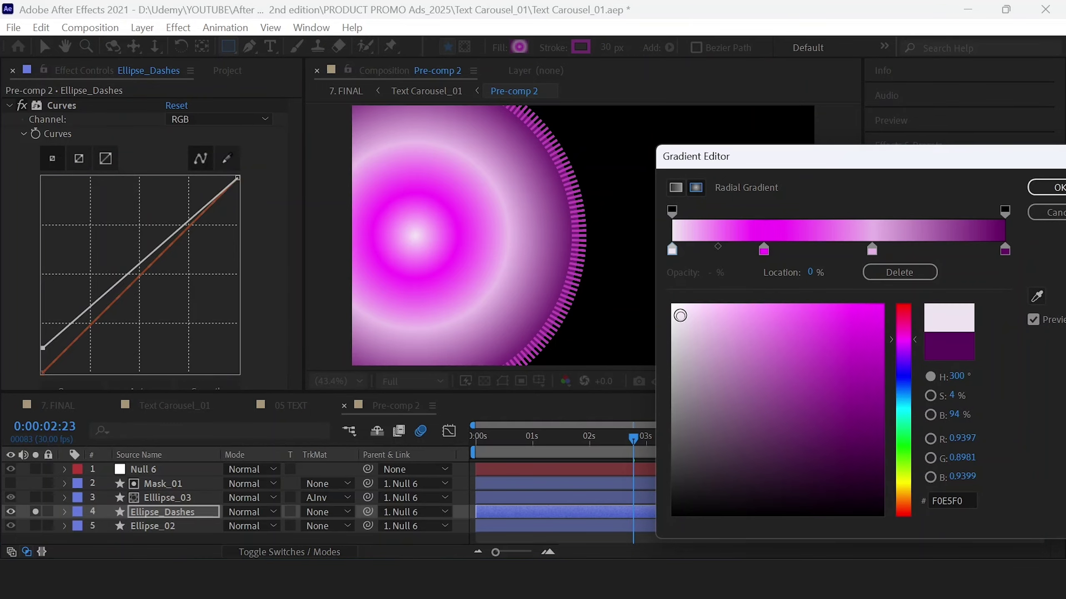
click(764, 250)
click(761, 395)
click(872, 250)
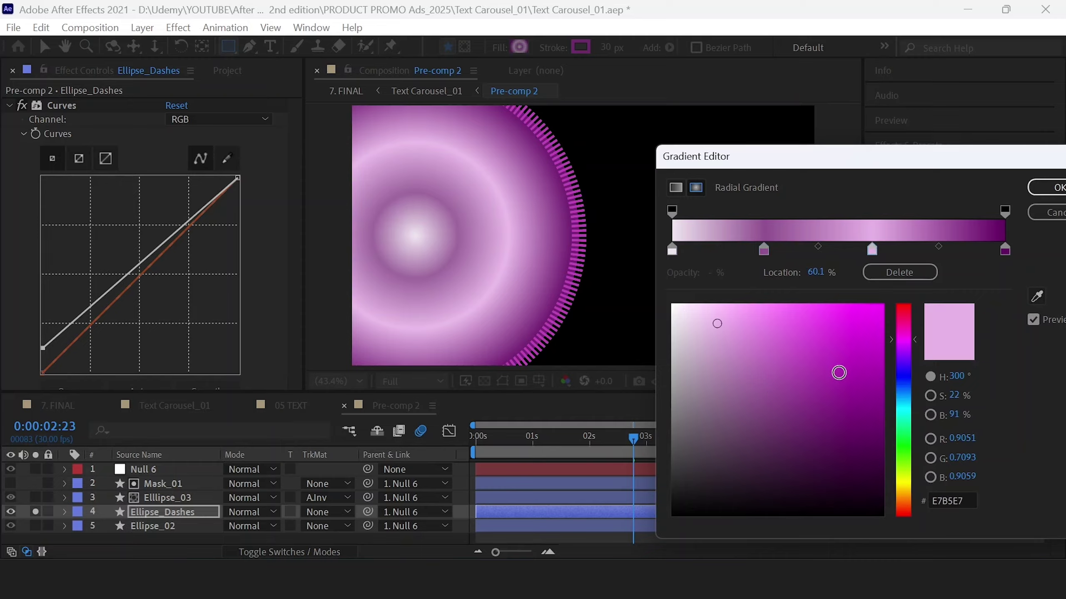
click(908, 380)
click(1005, 251)
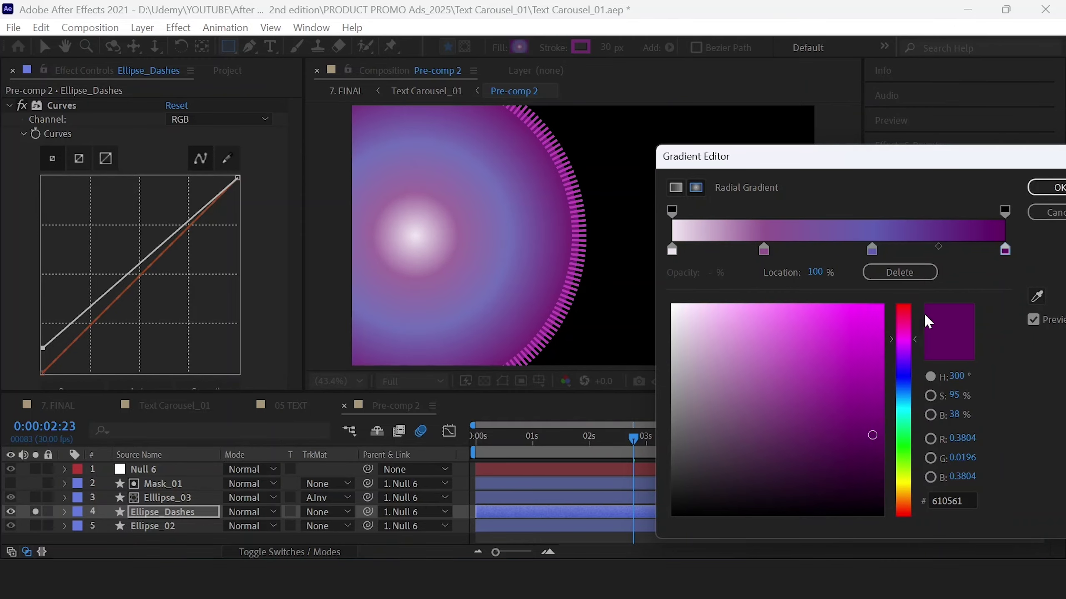
click(907, 357)
click(852, 373)
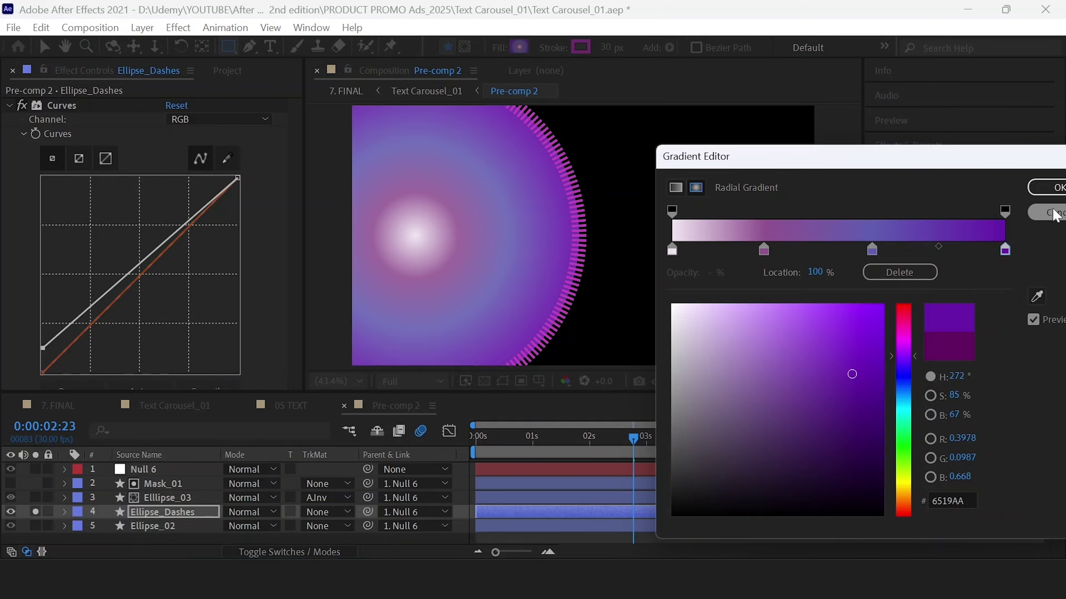
click(1055, 212)
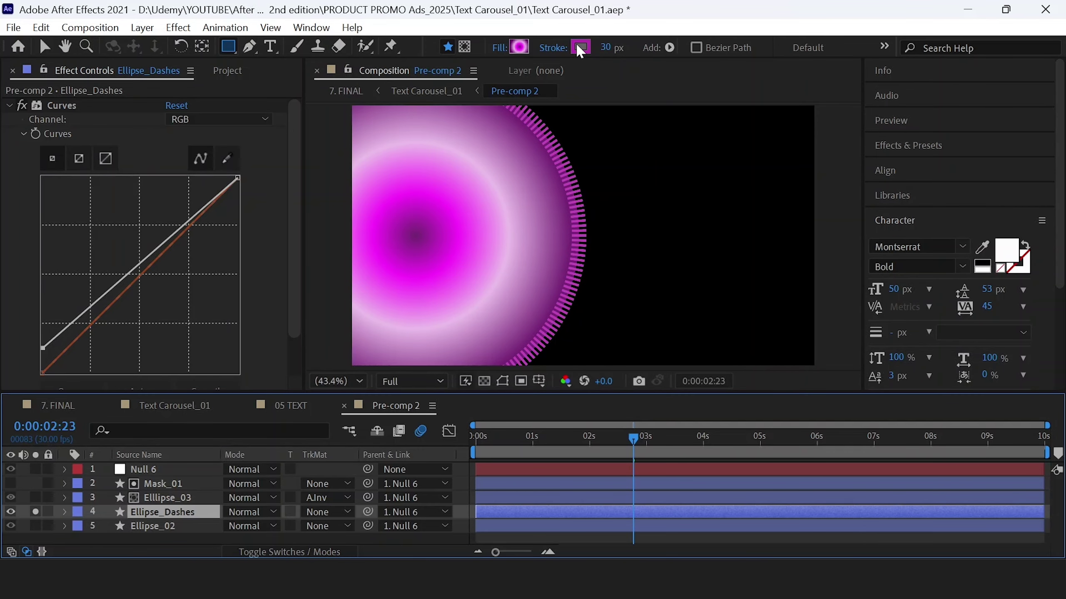
- Try changing the Ellipse_Dashes stroke color to blue 2F1BC1, and discard the change
click(581, 47)
drag(306, 397, 306, 378)
drag(269, 339, 257, 363)
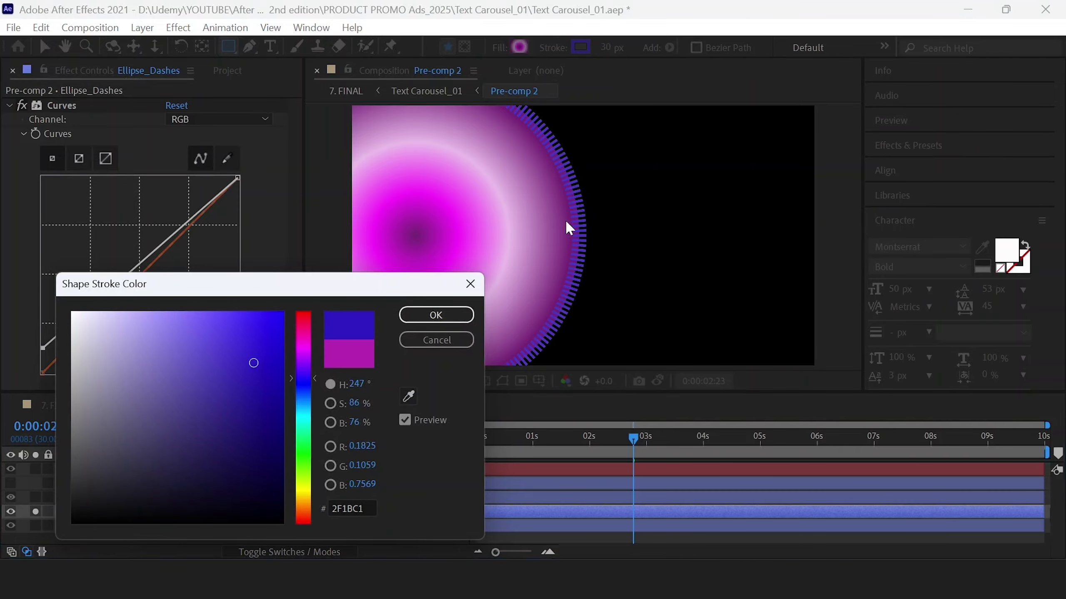
click(436, 340)
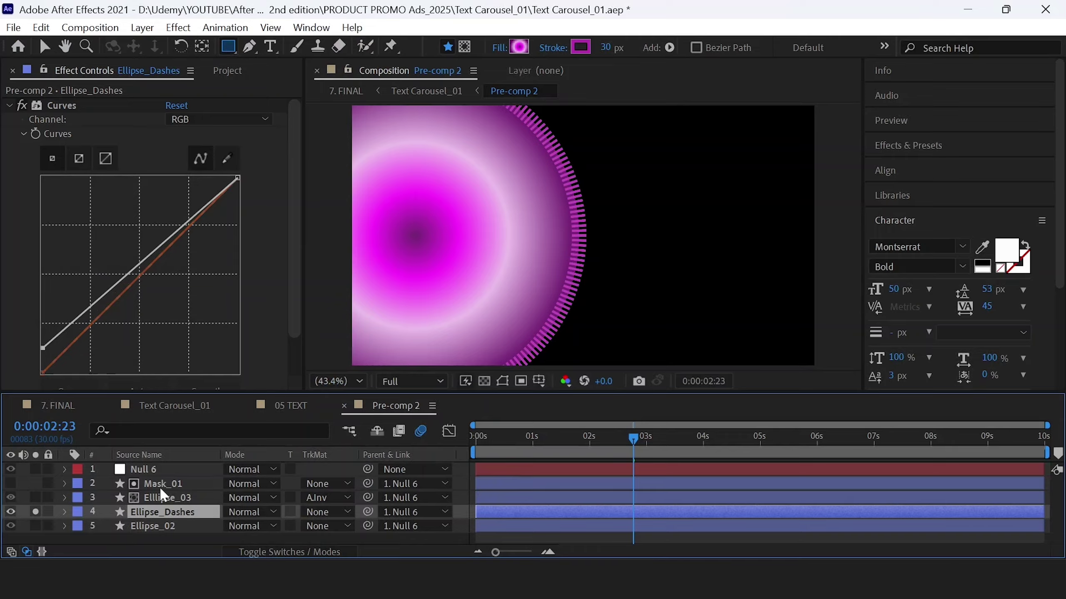
key(F2)
drag(72, 312, 344, 173)
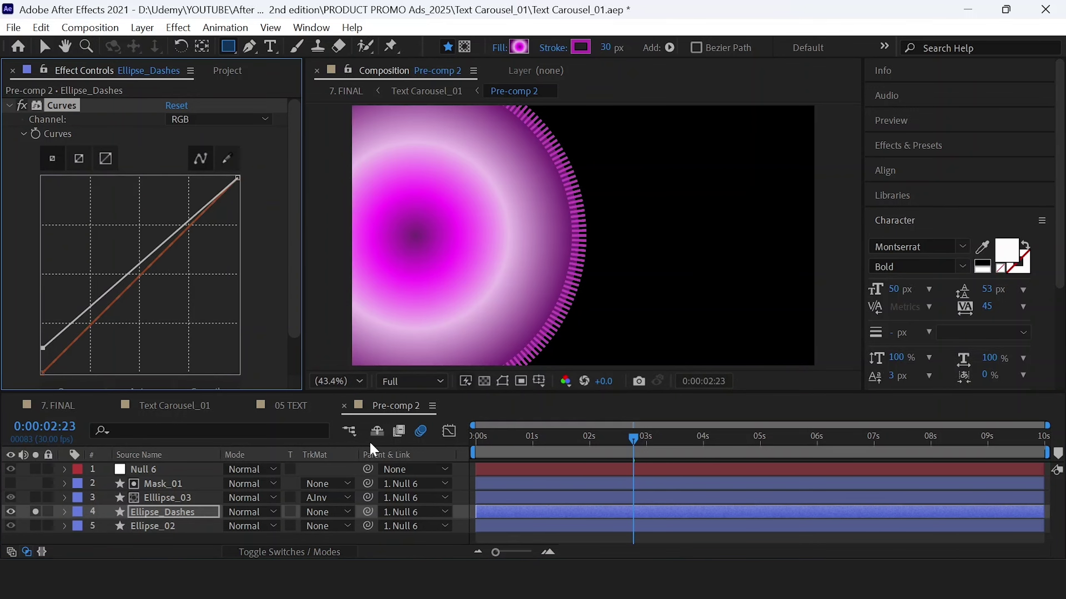
- Return to the 7. FINAL composition and select its Text Carousel_01 layer
click(193, 409)
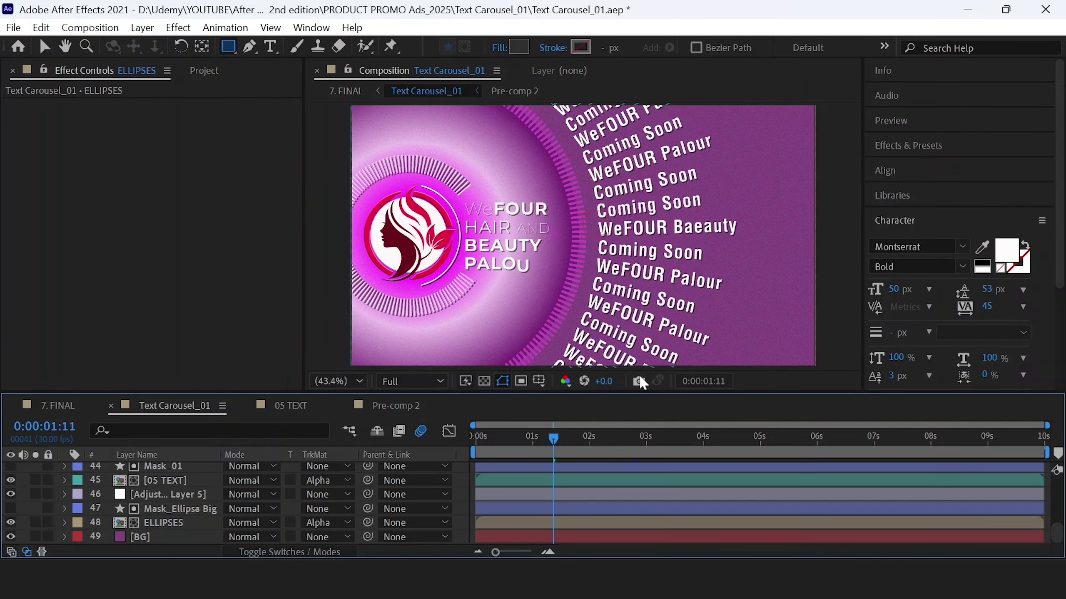
click(59, 406)
scroll(512, 479, down, 3)
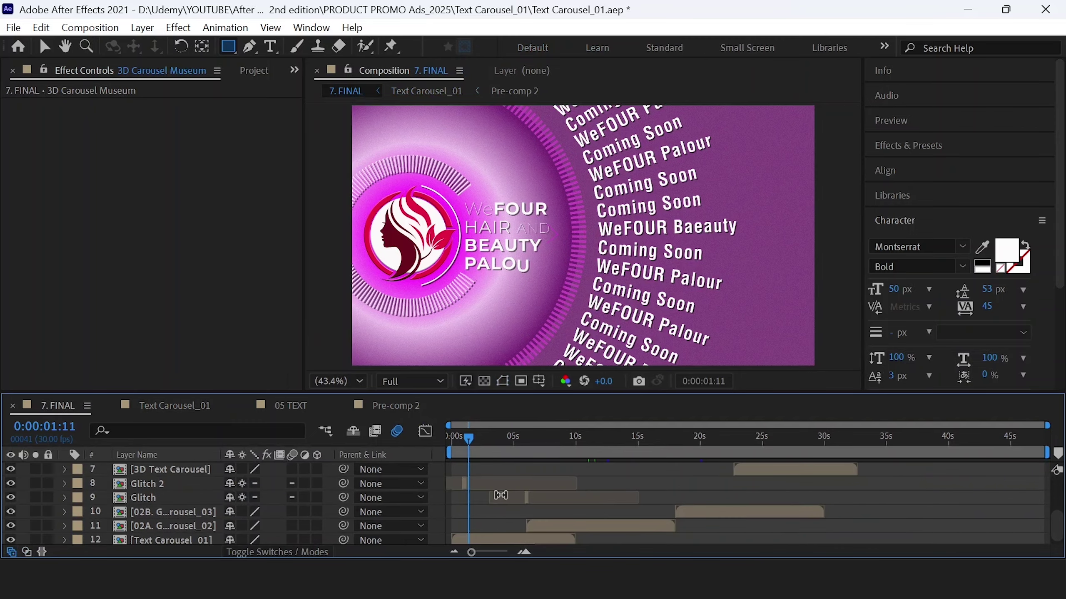
click(155, 541)
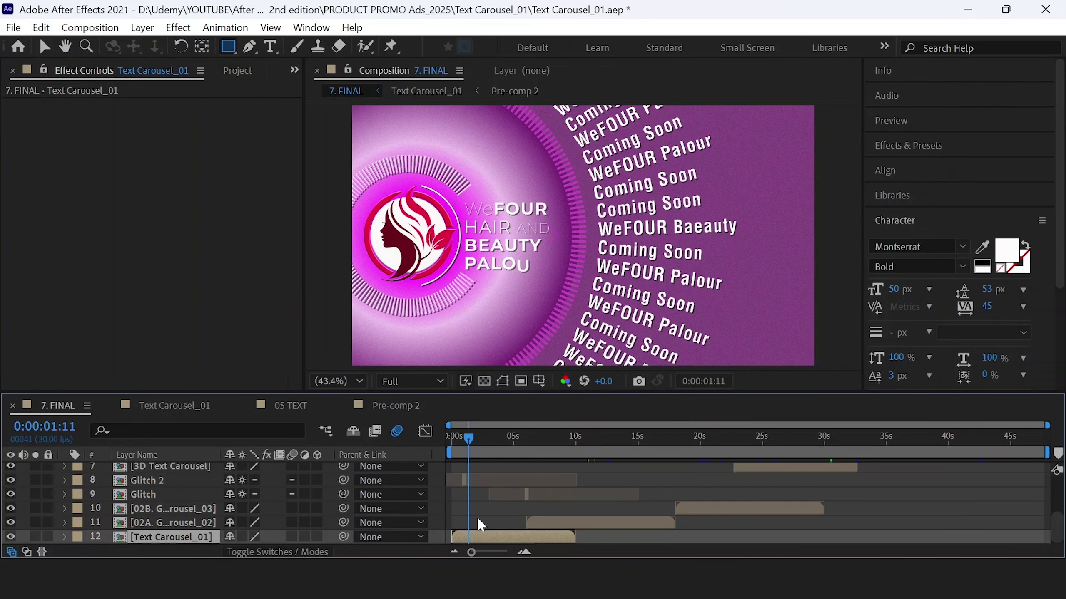
- Close the Text Carousel_01, 05 TEXT and Pre-comp 2 timelines, leaving only 7. FINAL open
click(147, 407)
click(111, 406)
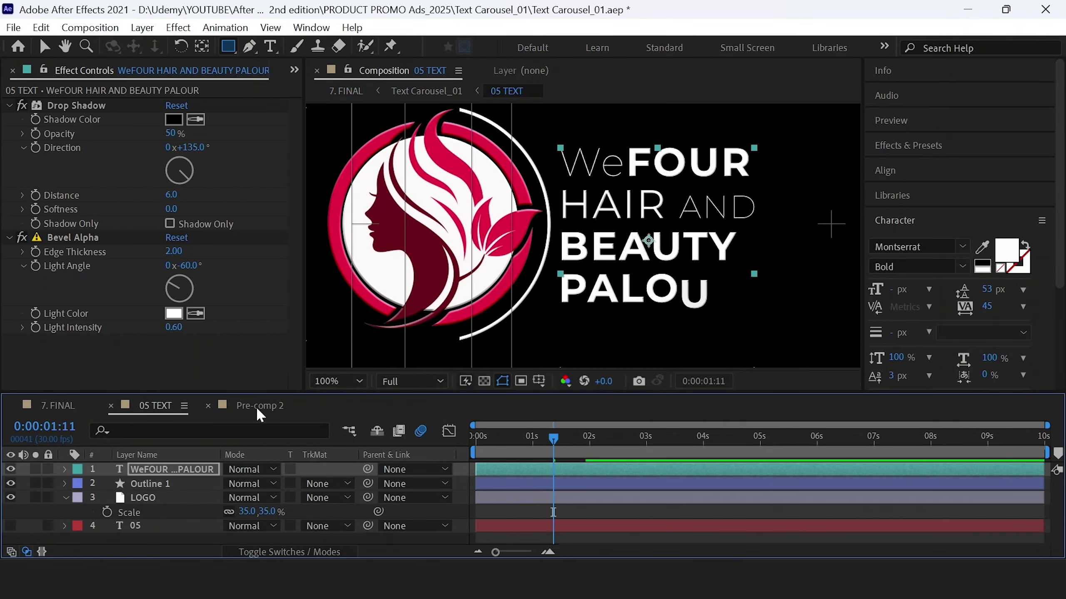
click(111, 406)
click(110, 406)
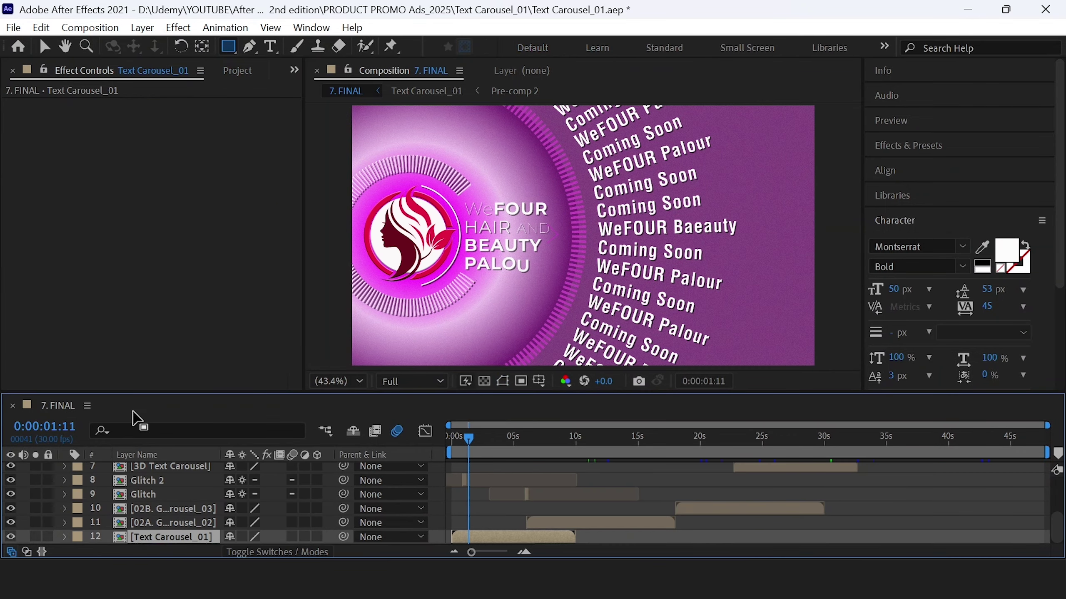
- Collapse the 01. Text Carousel_01 project folder and expand the 02. Graphics Carousel_02 folder
click(237, 70)
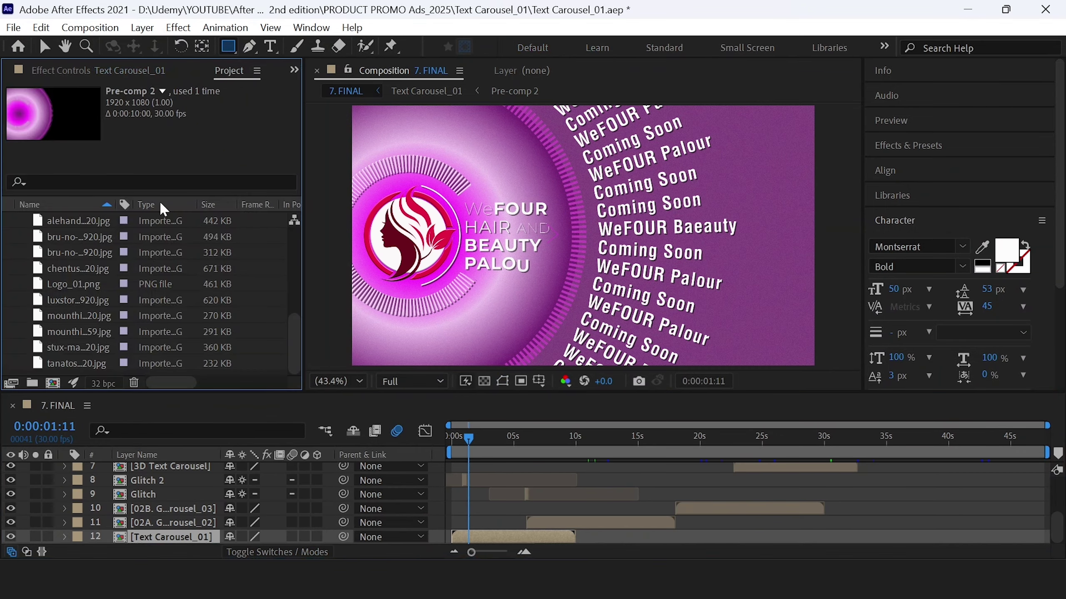
scroll(46, 245, up, 2)
scroll(66, 245, up, 6)
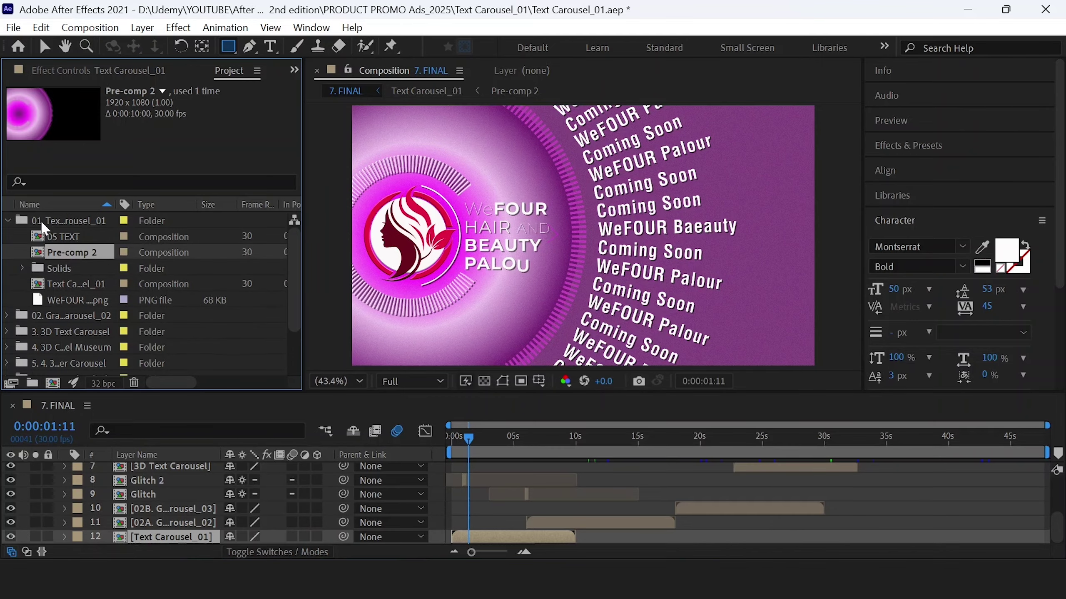
click(7, 221)
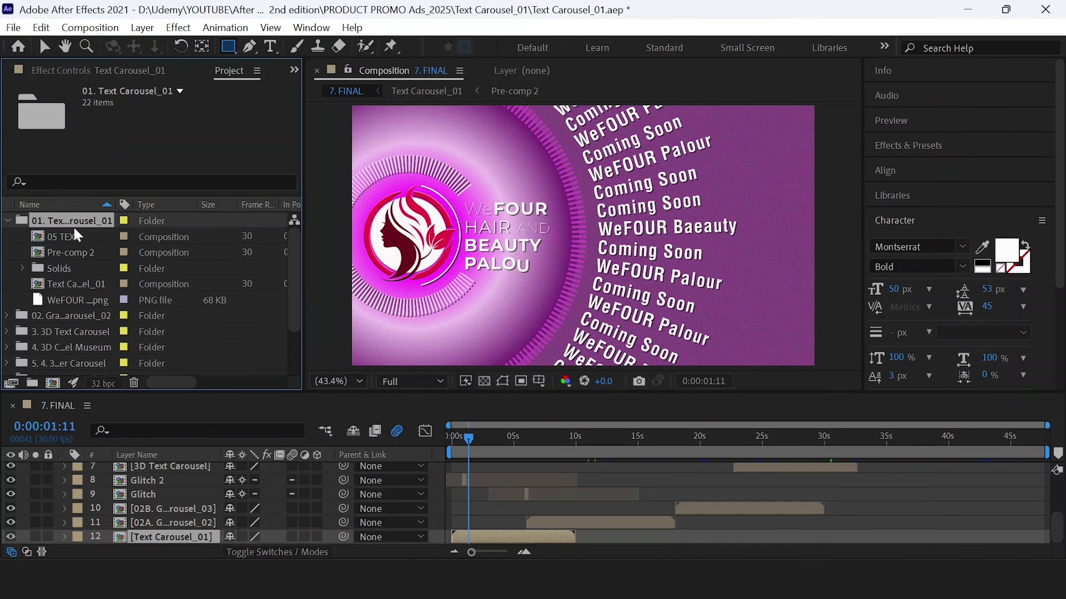
click(7, 221)
click(49, 240)
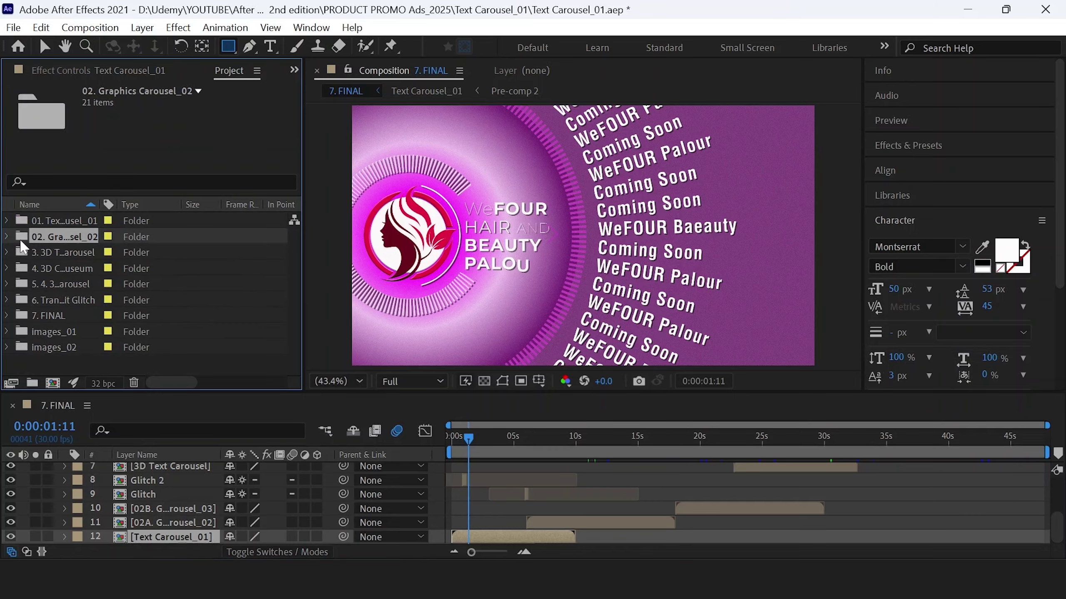
click(7, 236)
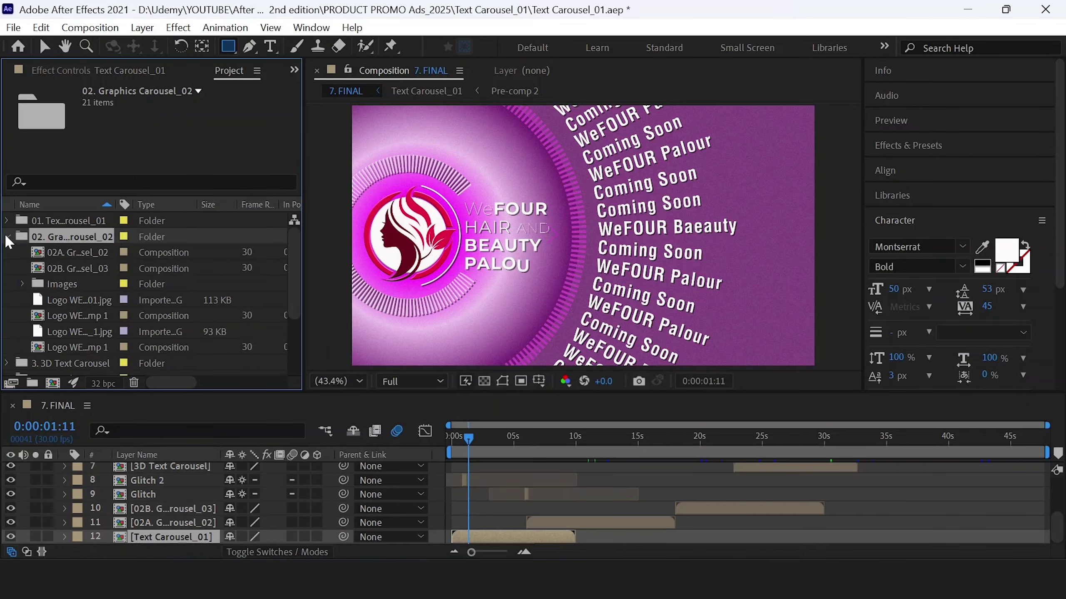
- View the 02A. Graphics Carousel_02 scene at 0:00:13:04 and the 02B. Graphics Carousel_03 scene at 0:00:20:28, matching each to its project composition
click(615, 443)
click(629, 523)
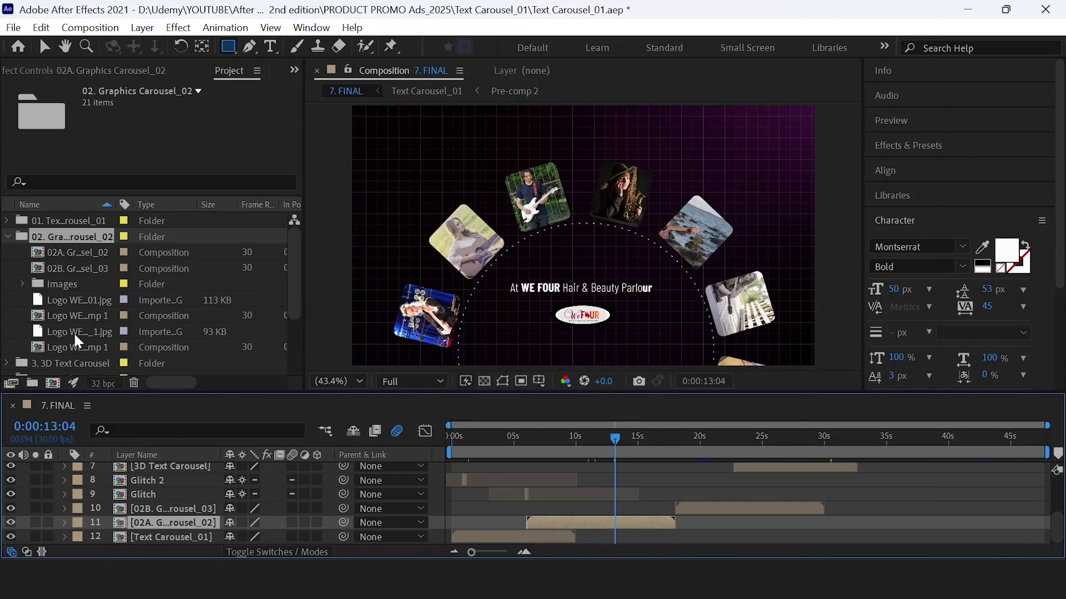
click(70, 254)
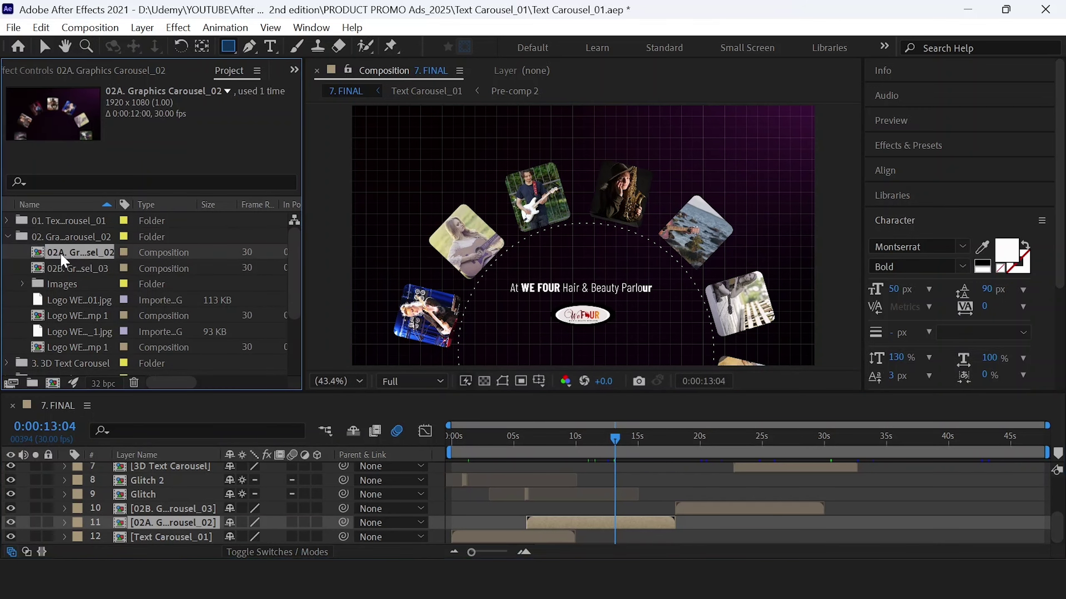
click(70, 271)
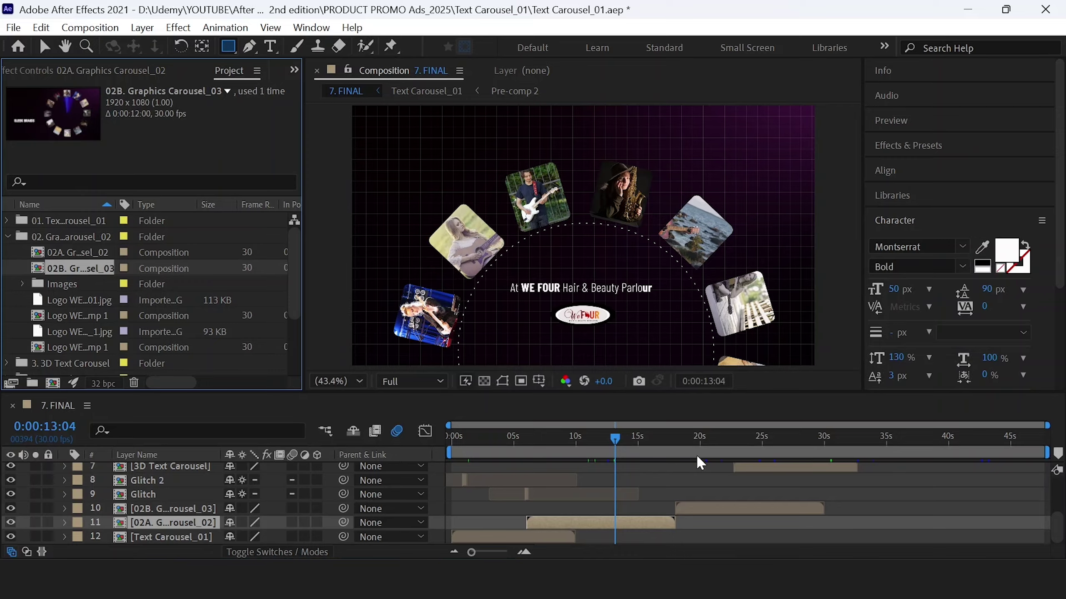
click(712, 448)
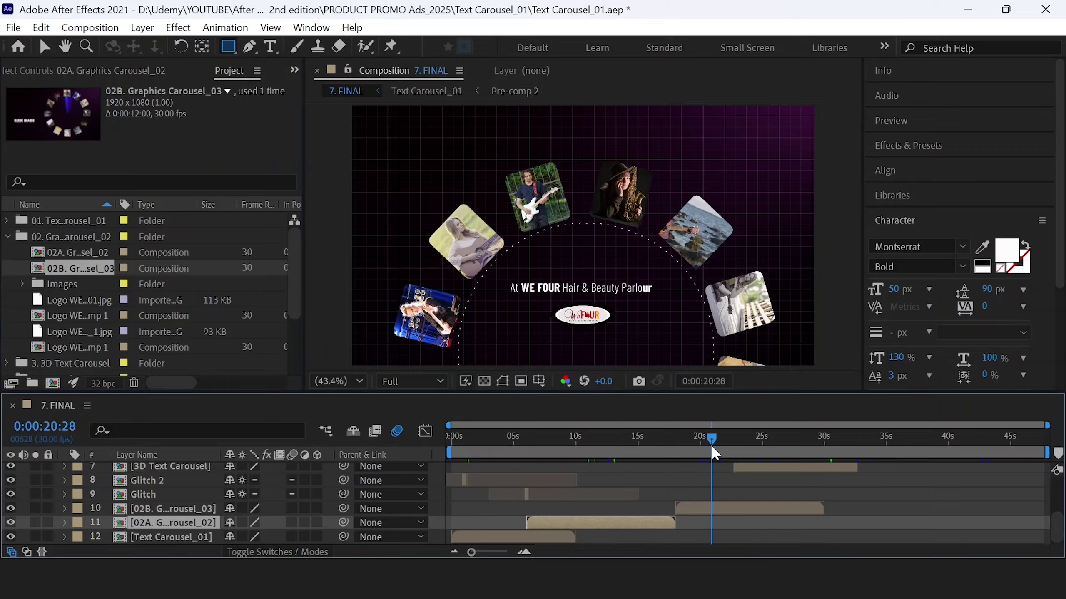
click(714, 508)
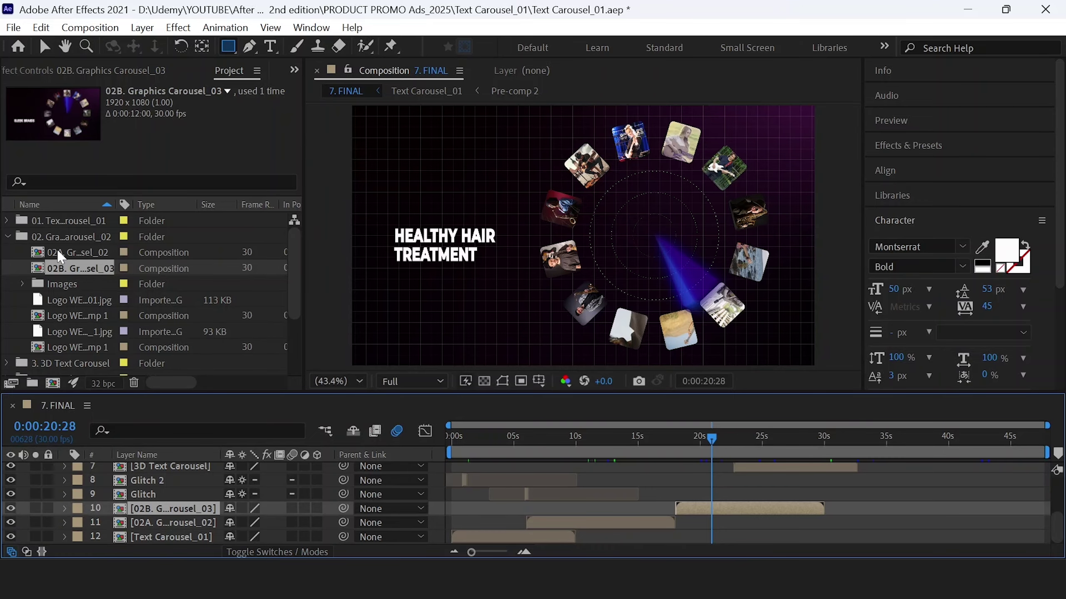
- Open the 02B. Graphics Carousel_03 composition and move its current time to 0:00:00:26
click(73, 273)
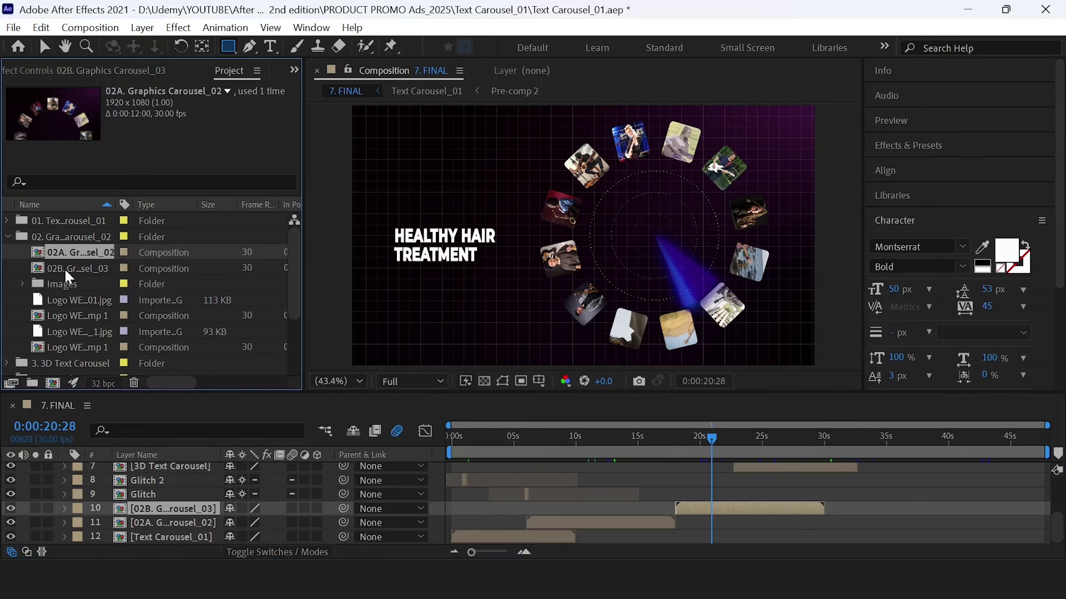
double_click(69, 268)
click(495, 446)
scroll(501, 479, down, 2)
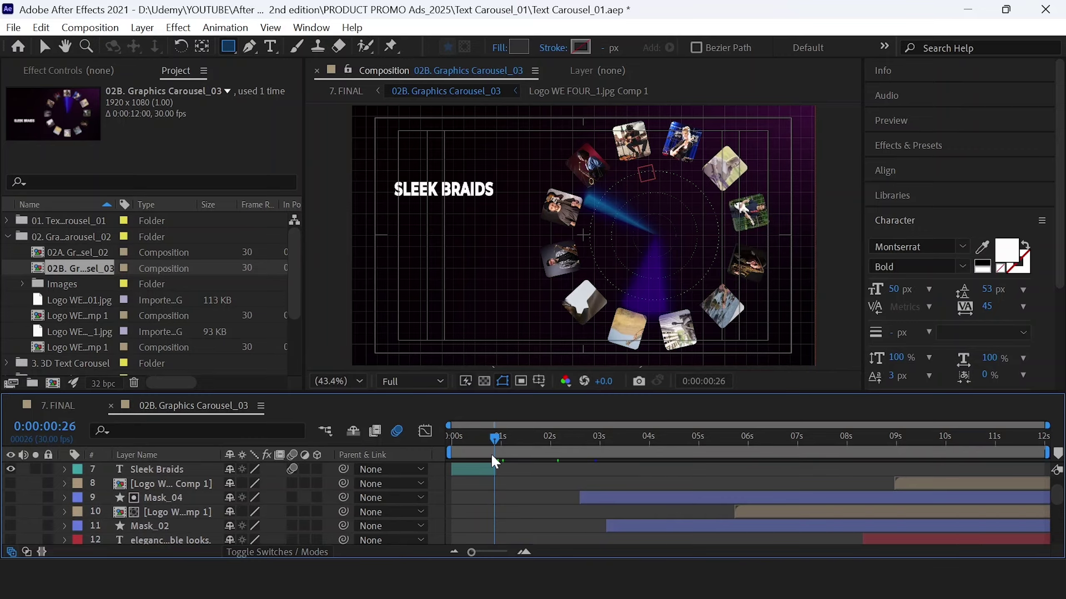
- Select the Sleek Braids text layer with the current time at 0:00:00:09
scroll(496, 461, up, 1)
click(43, 49)
click(466, 438)
click(469, 513)
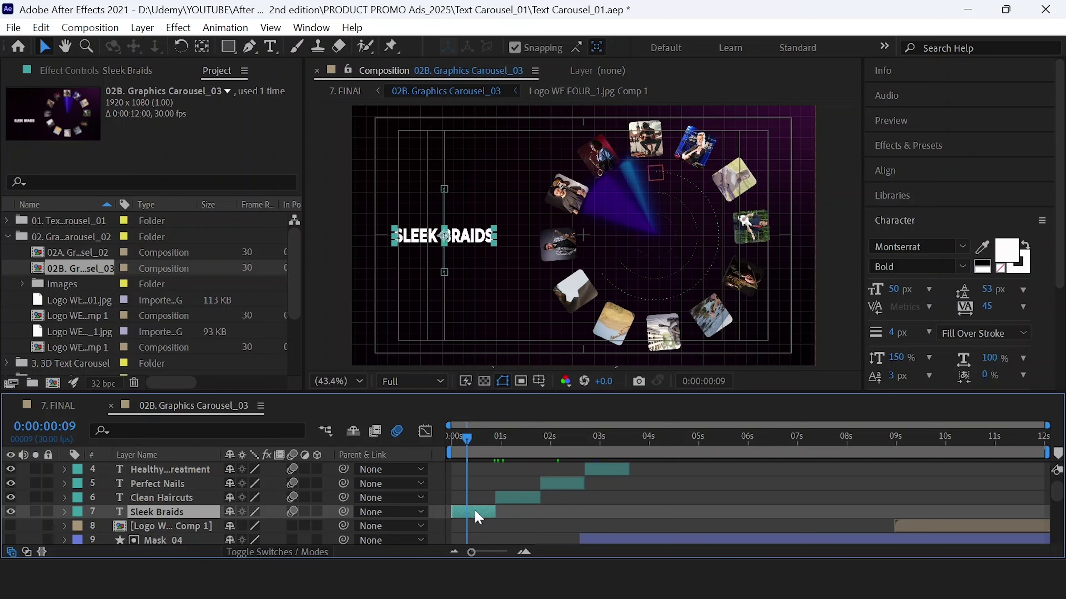
- Select the Clean Haircuts text layer at 0:00:01:11 and the Kids Grooming text layer at 0:00:04:01
click(520, 435)
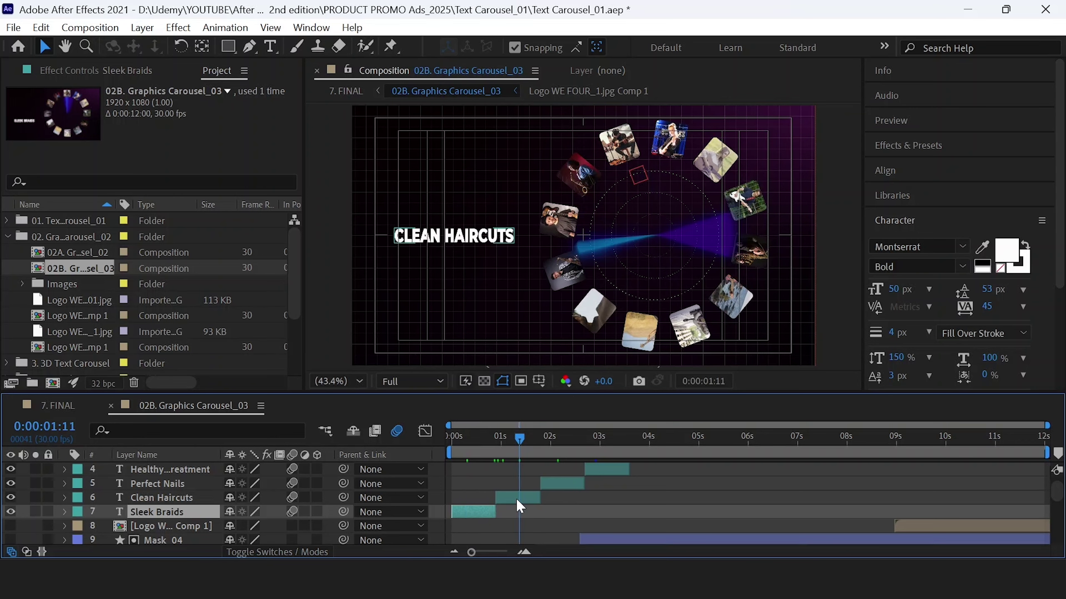
click(516, 499)
scroll(615, 470, up, 3)
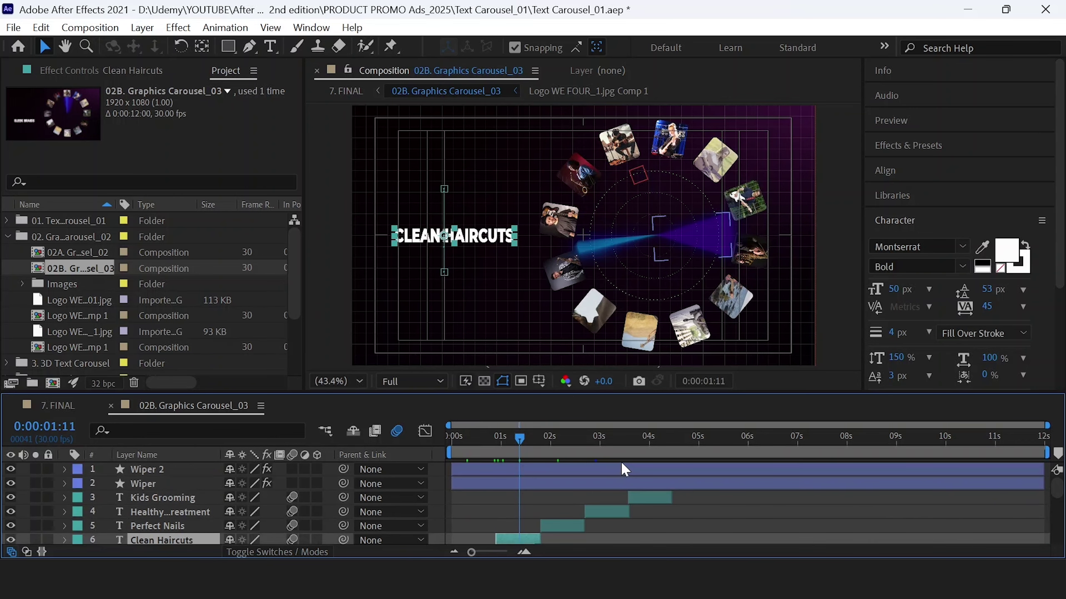
click(651, 438)
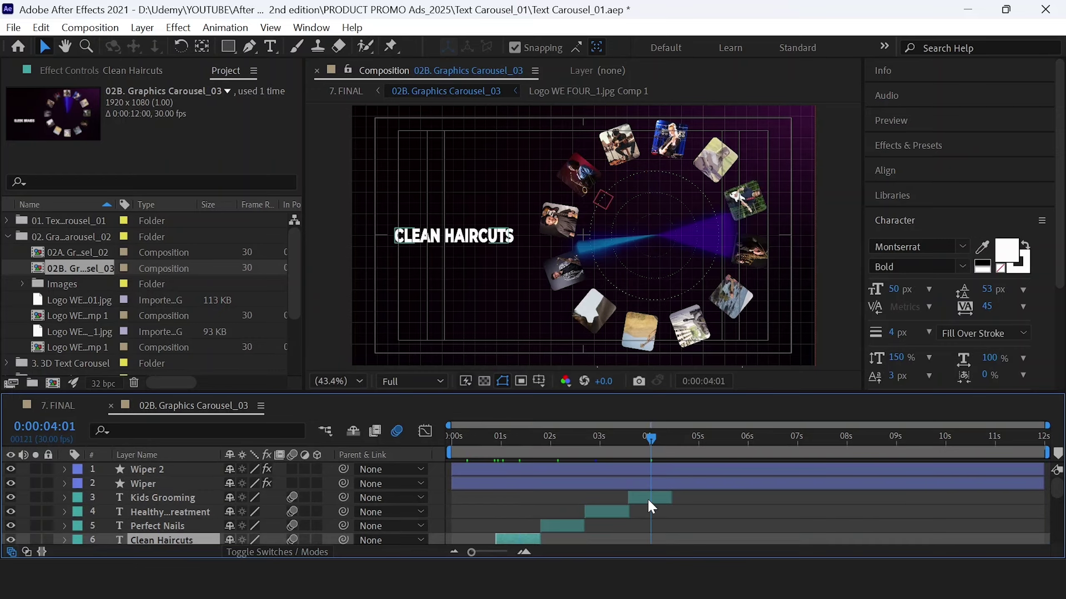
click(648, 498)
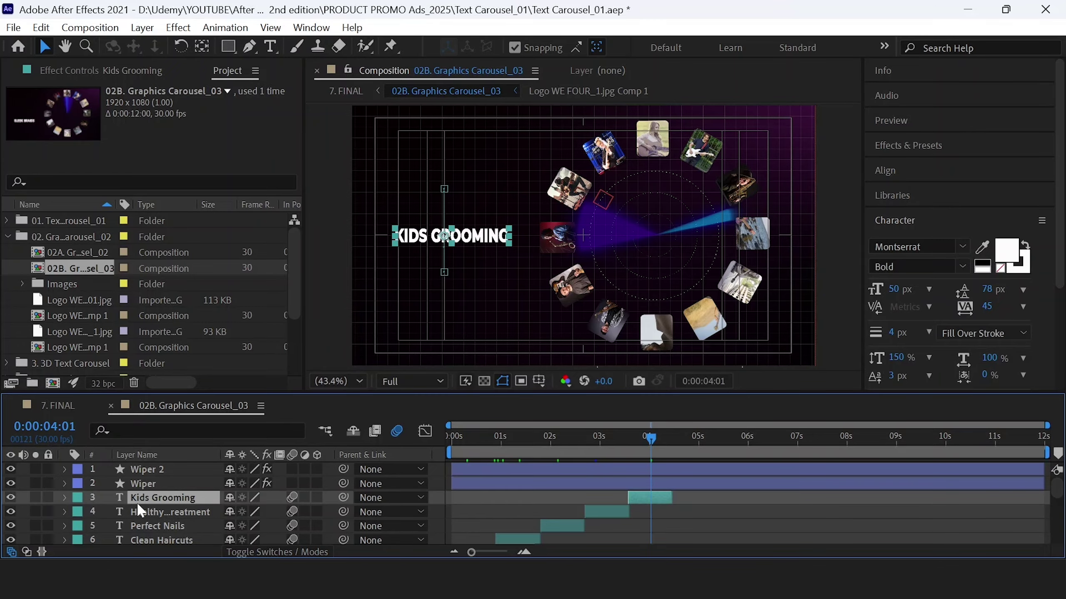
- Examine the paired shape and image layers parented to Null 2 in an enlarged timeline, selecting Shape_11, Shape_06 and Shape_12
scroll(152, 499, down, 10)
key(grave)
click(168, 220)
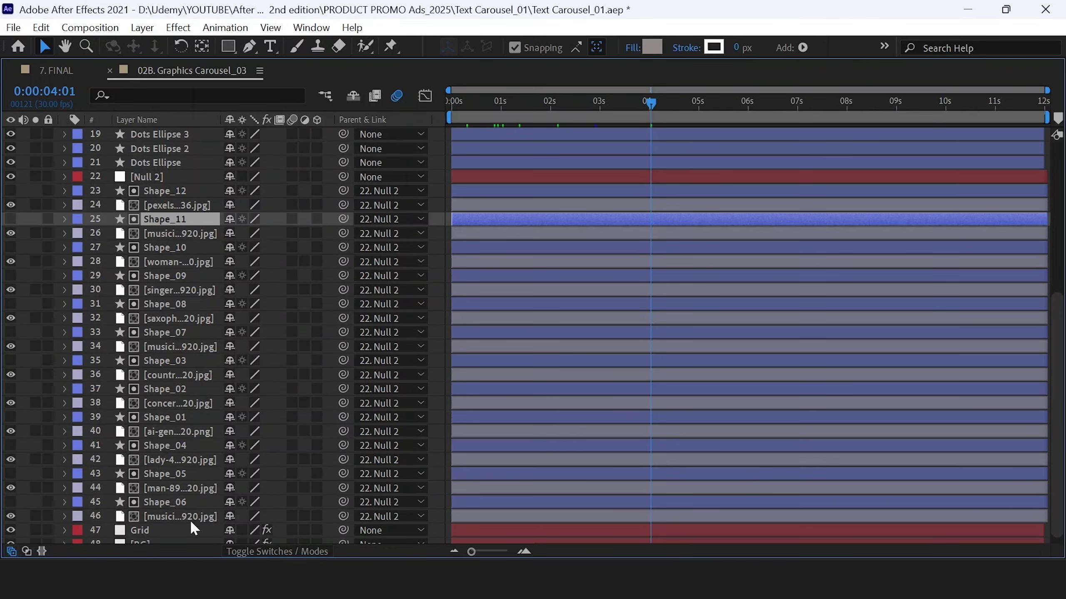
click(173, 505)
scroll(174, 503, down, 1)
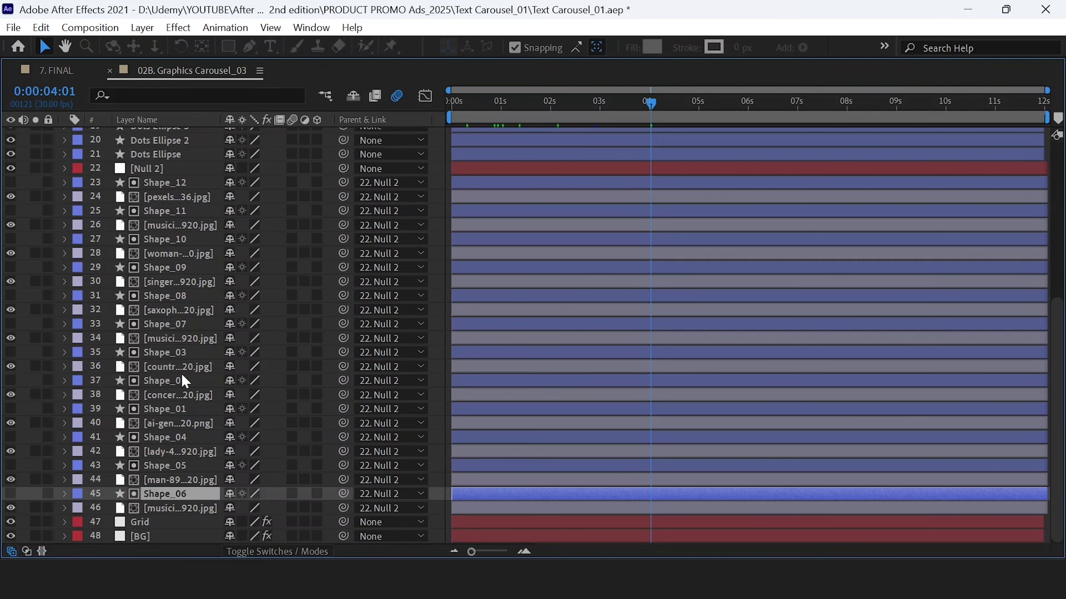
scroll(183, 376, up, 3)
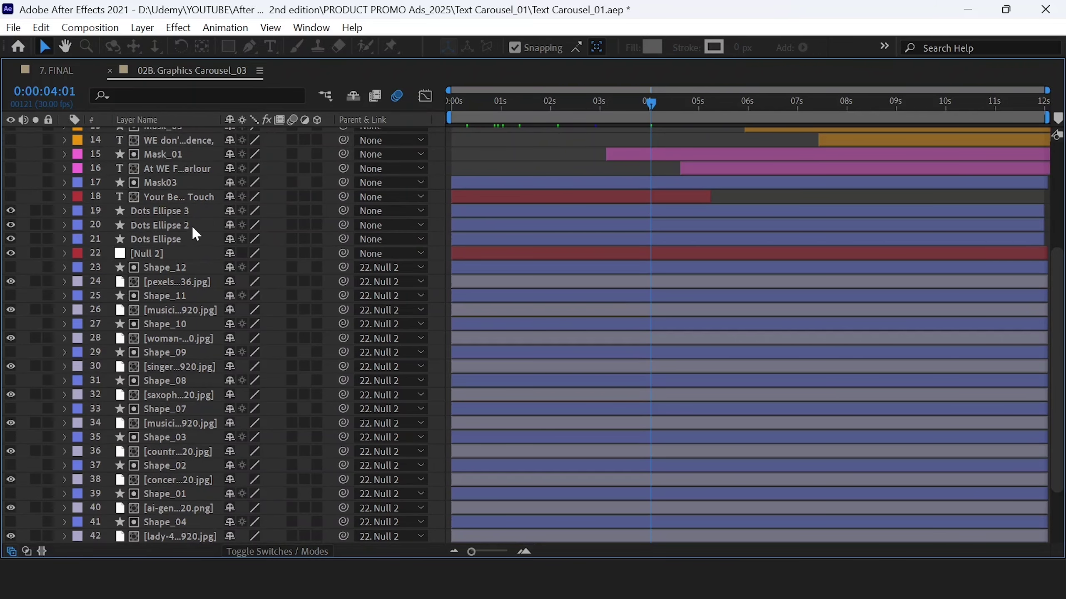
click(164, 271)
key(grave)
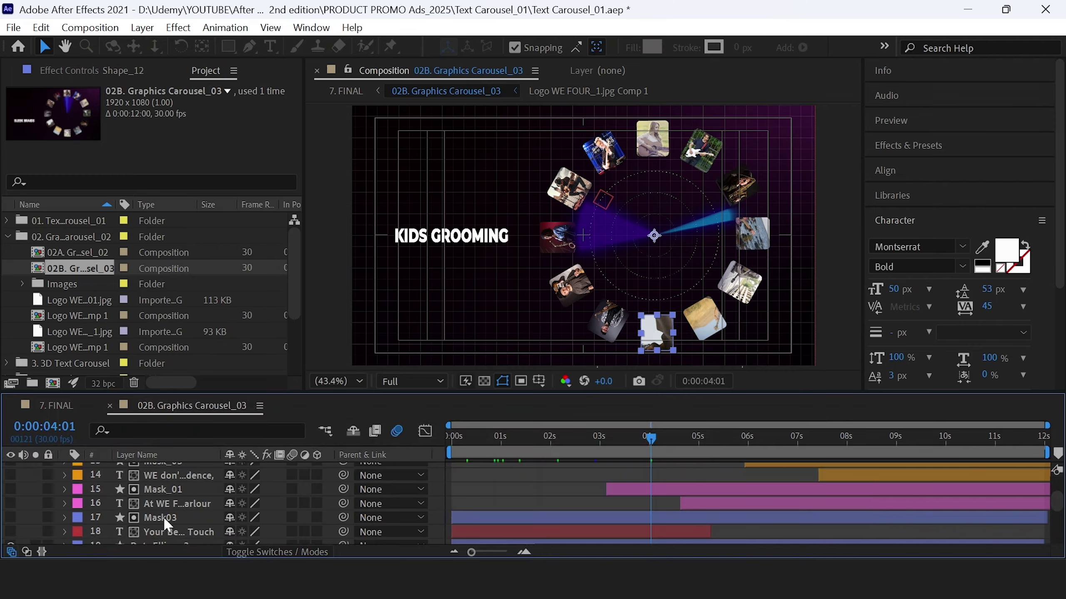
- Expand the Images_01 project folder and select apprisemusic-portrait-photography-10137072.jpg
scroll(163, 516, down, 2)
scroll(40, 335, down, 2)
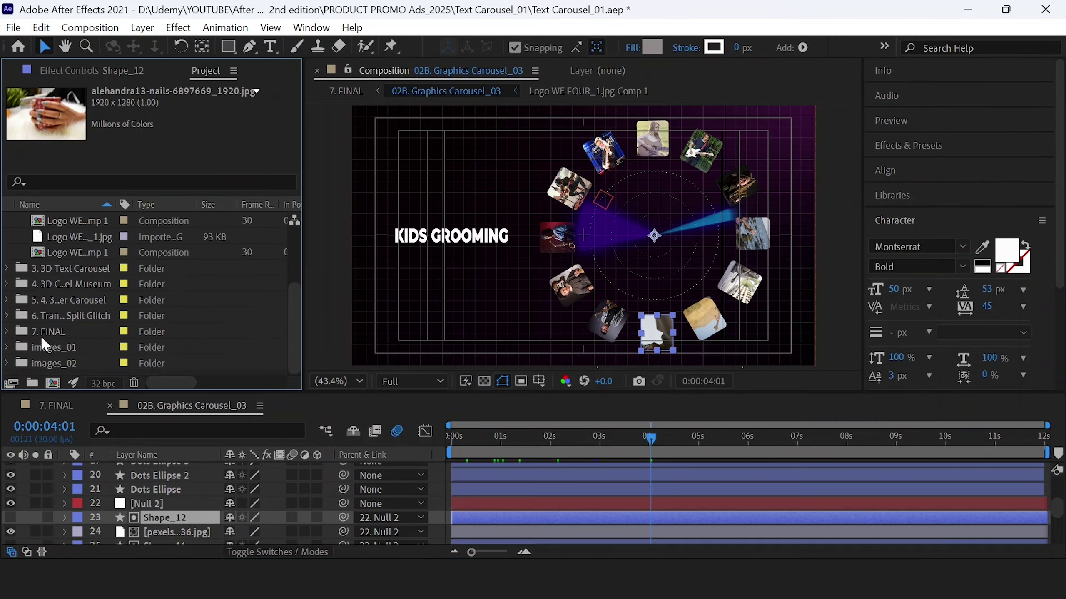
click(7, 348)
click(53, 255)
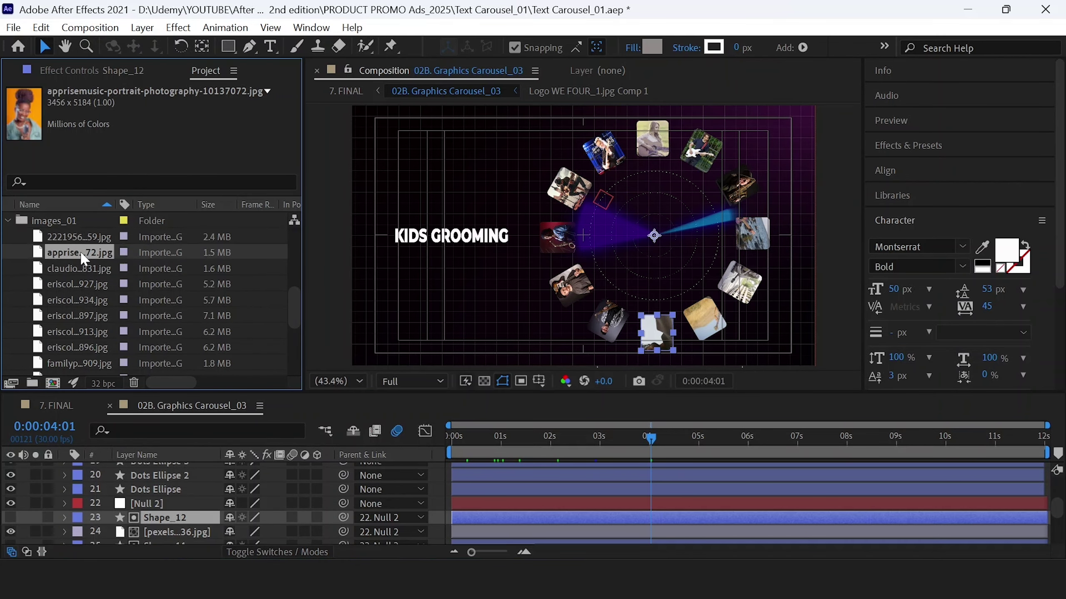
- Identify the pexels image layer under Shape_12 in the carousel by hiding it and showing it again
click(161, 532)
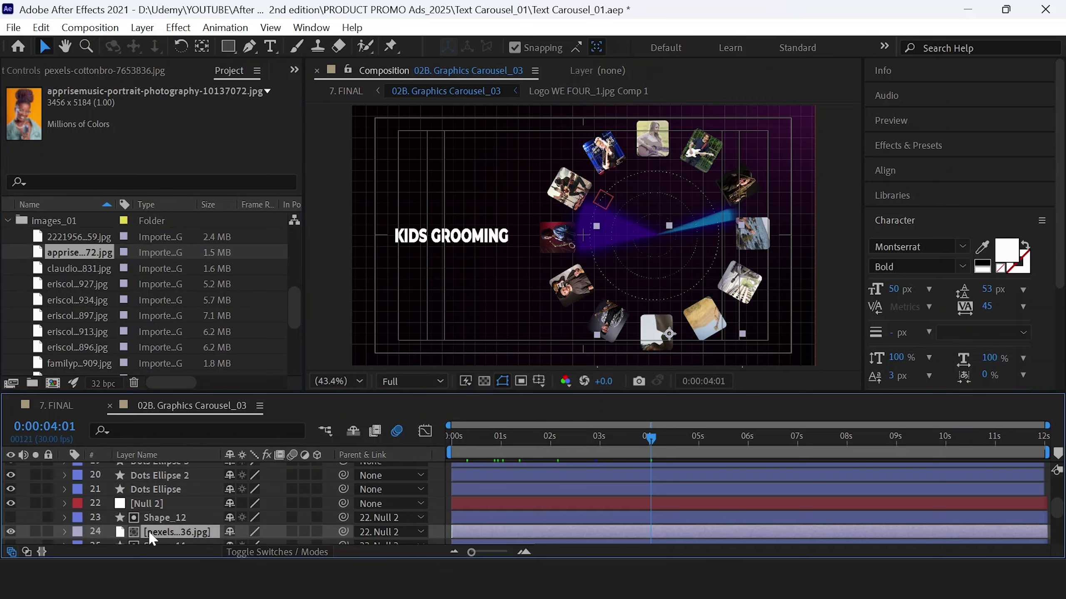
scroll(204, 522, down, 1)
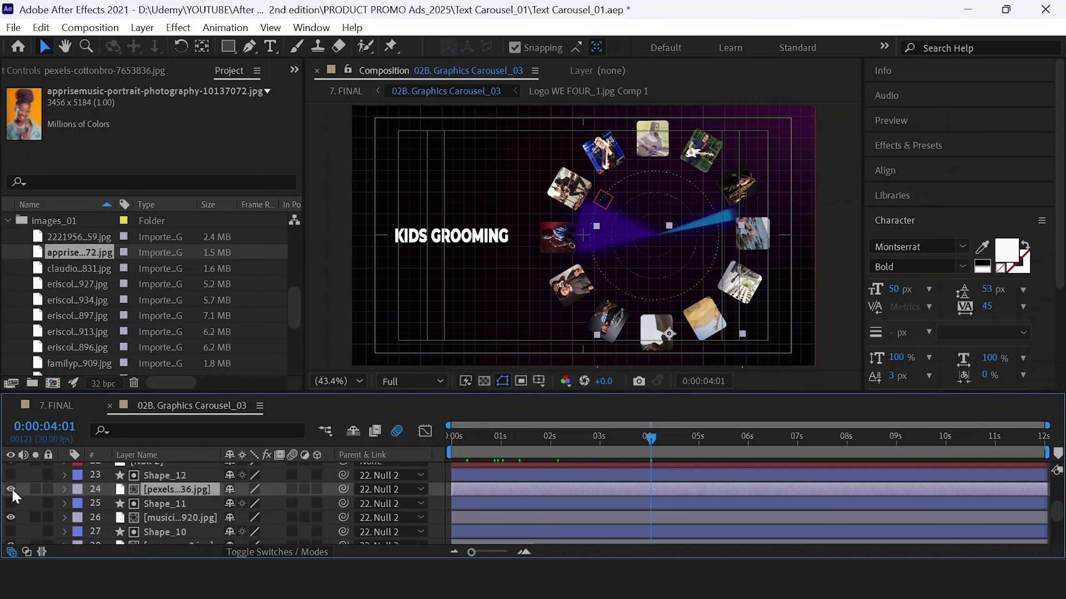
scroll(672, 305, up, 3)
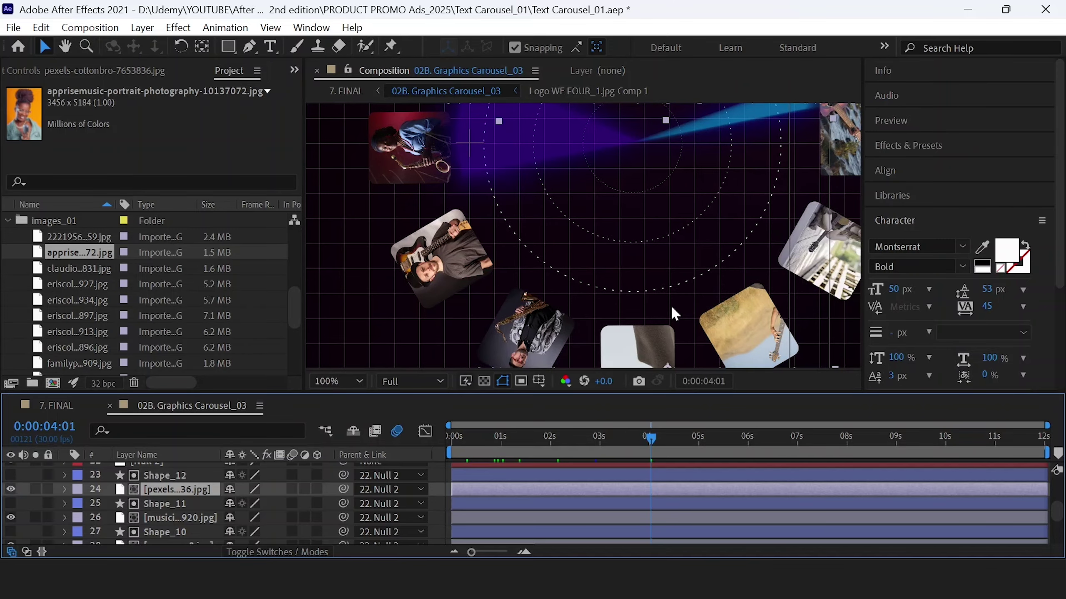
drag(668, 330, 668, 227)
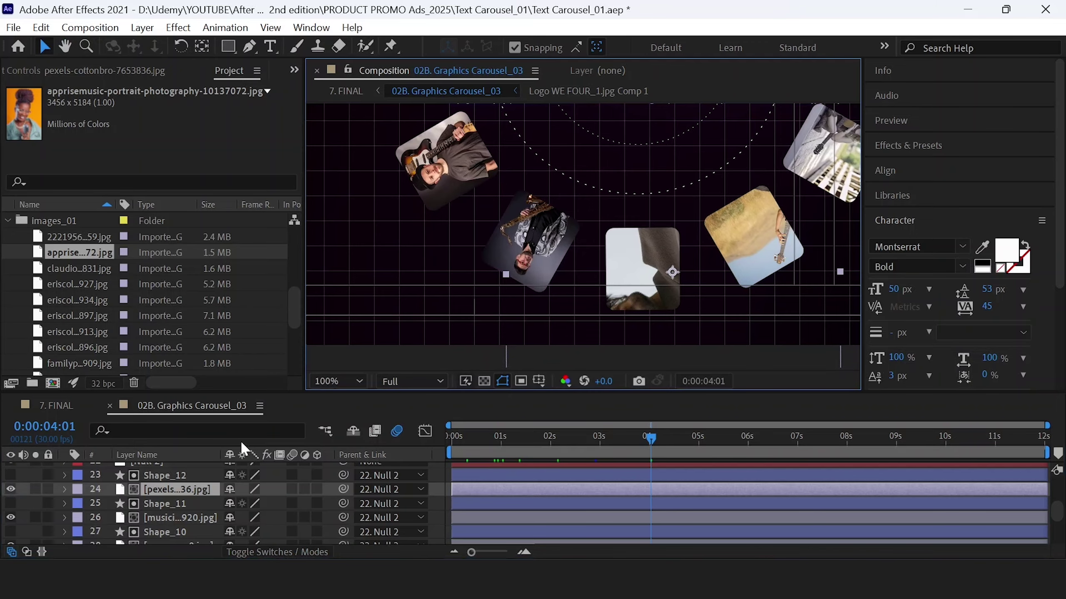
click(10, 489)
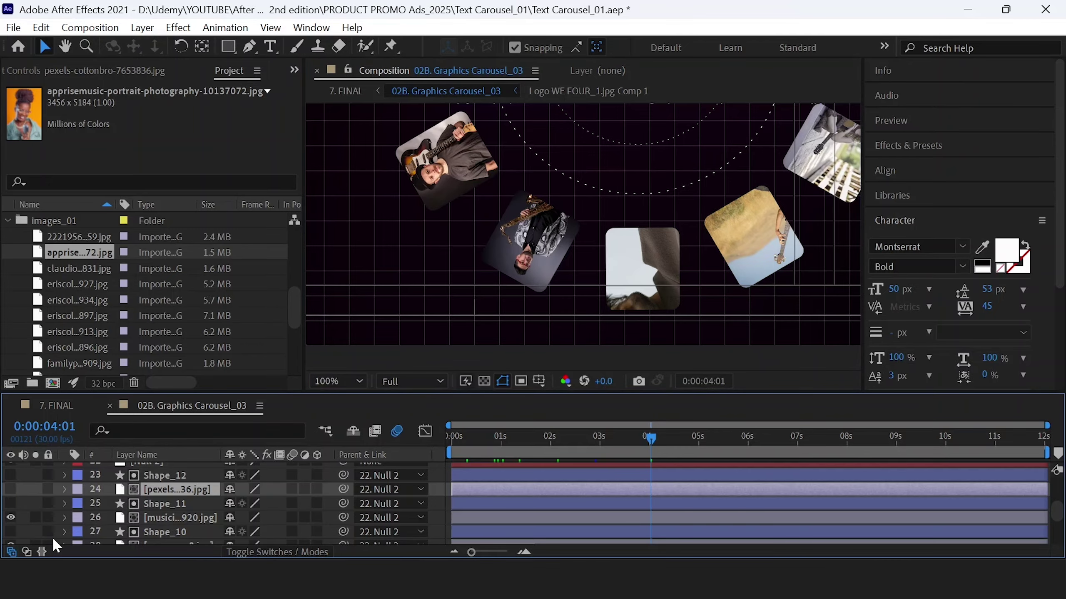
click(10, 490)
- Replace the pexels layer's photo under Shape_12 with apprisemusic-portrait-photography-10137072.jpg and set its scale to 10%
drag(88, 253, 184, 491)
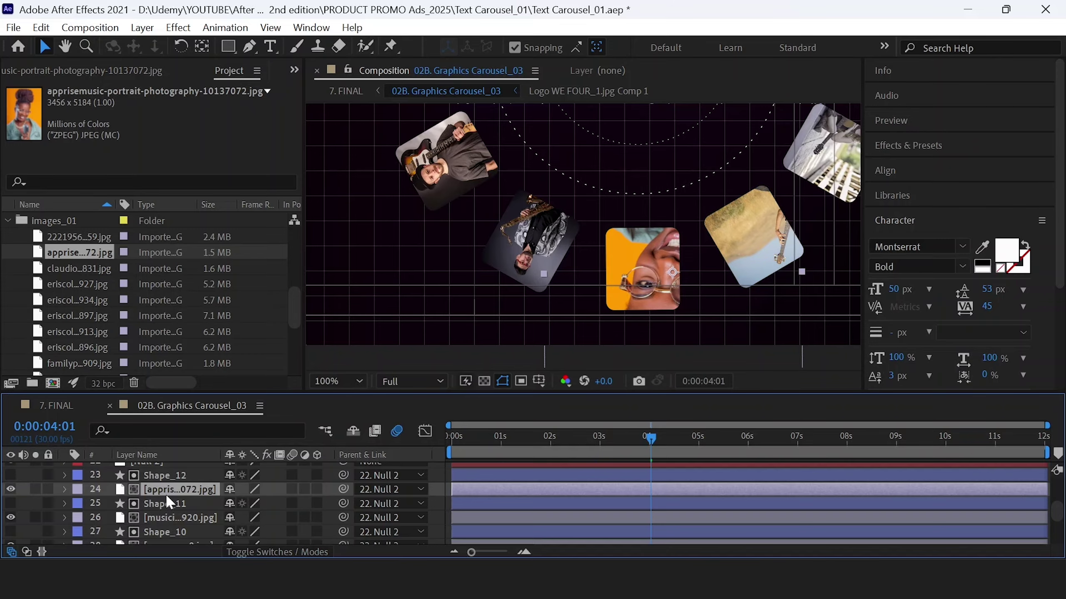
key(s)
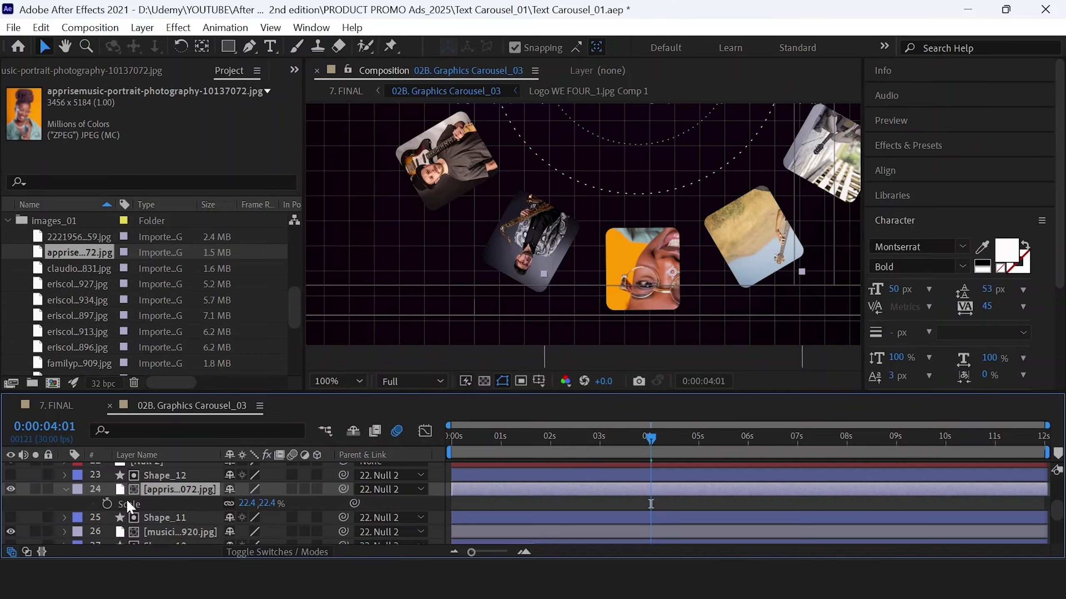
click(251, 503)
text(10)
key(Return)
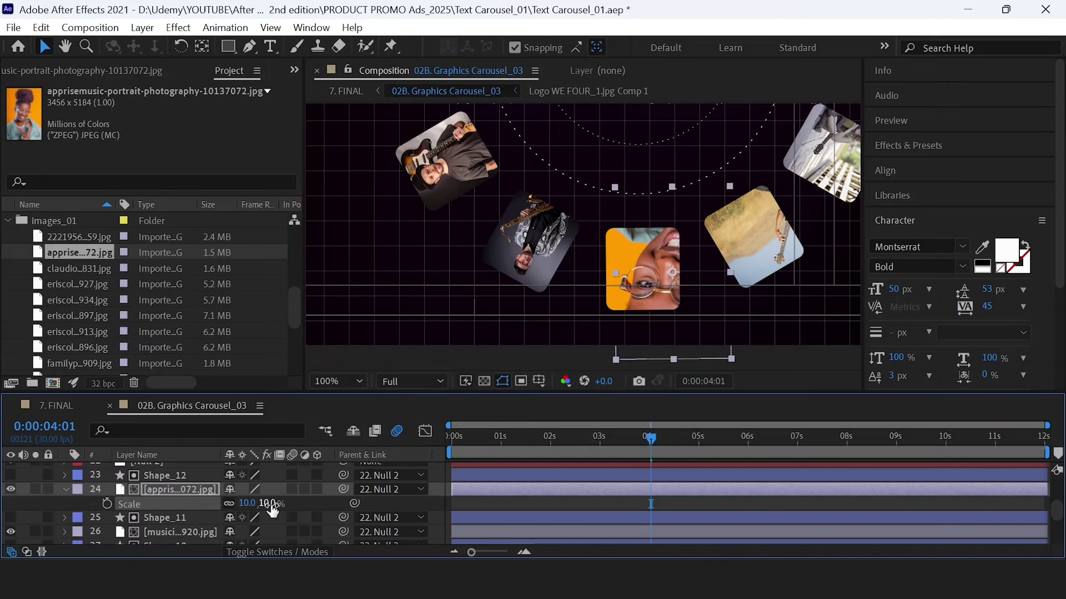
- Reposition the orange-background portrait inside its rounded frame and reduce its scale to 7%
drag(673, 281, 643, 269)
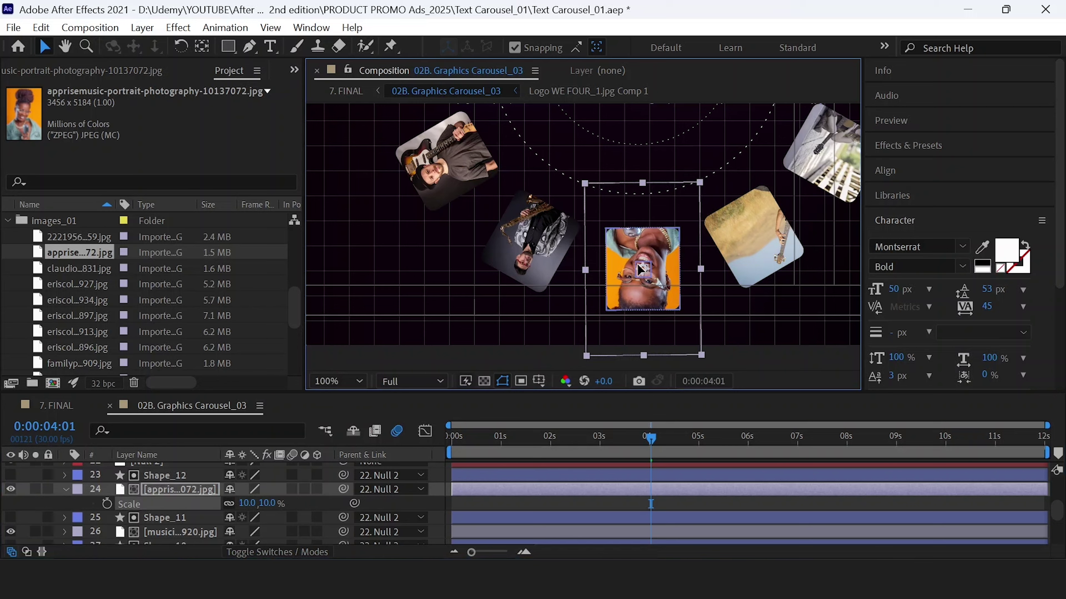
click(126, 489)
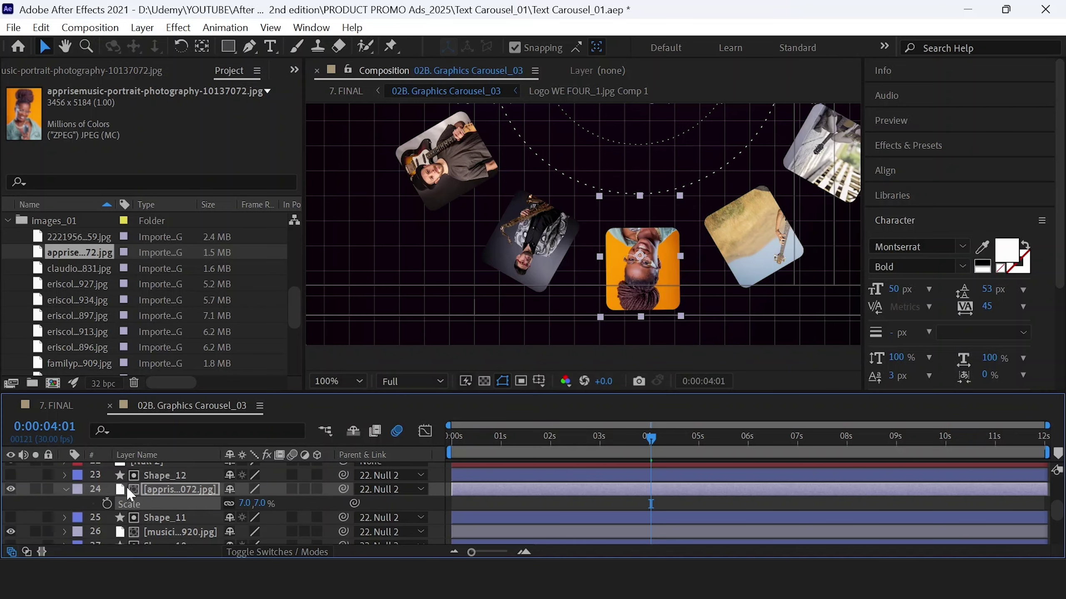
key(ctrl+z)
- Replace the musician photo in the layer under Shape_11 with the girl-2306831 photo from Images_01
scroll(172, 506, down, 2)
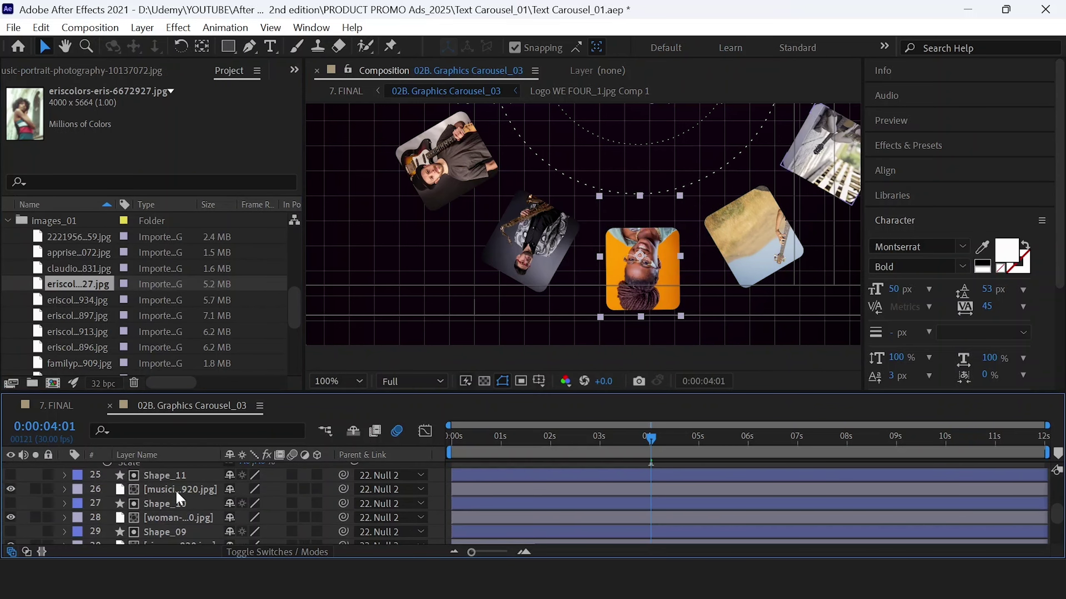
click(174, 491)
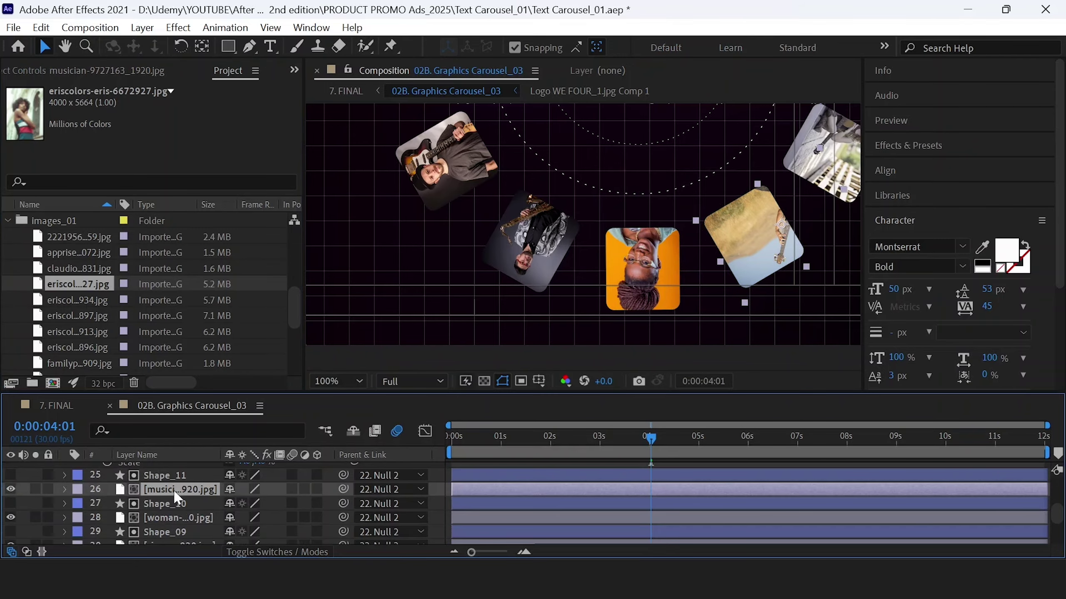
click(83, 249)
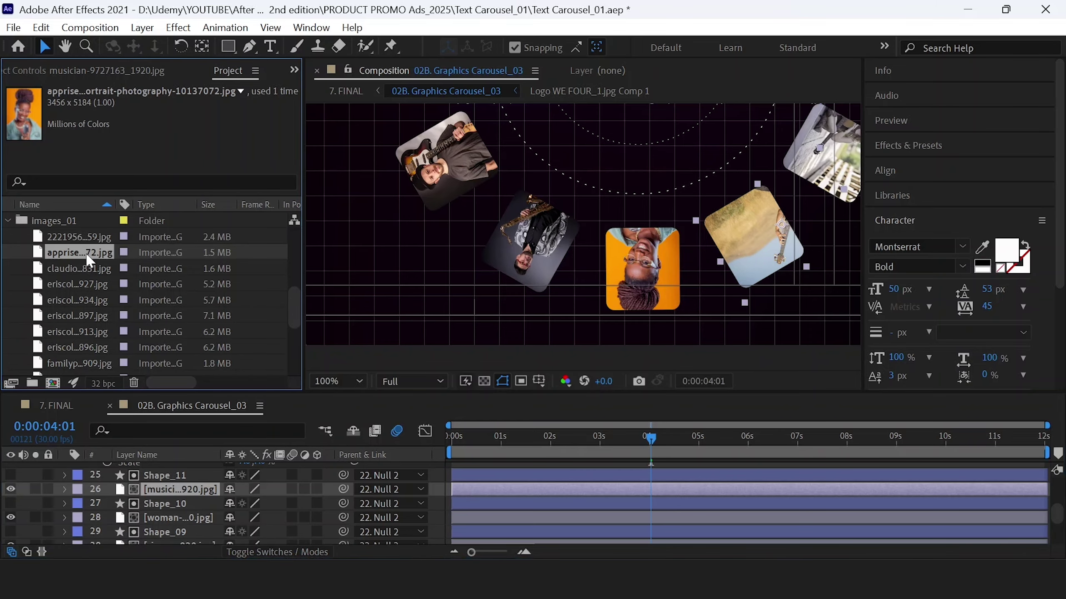
click(88, 271)
drag(89, 276, 186, 490)
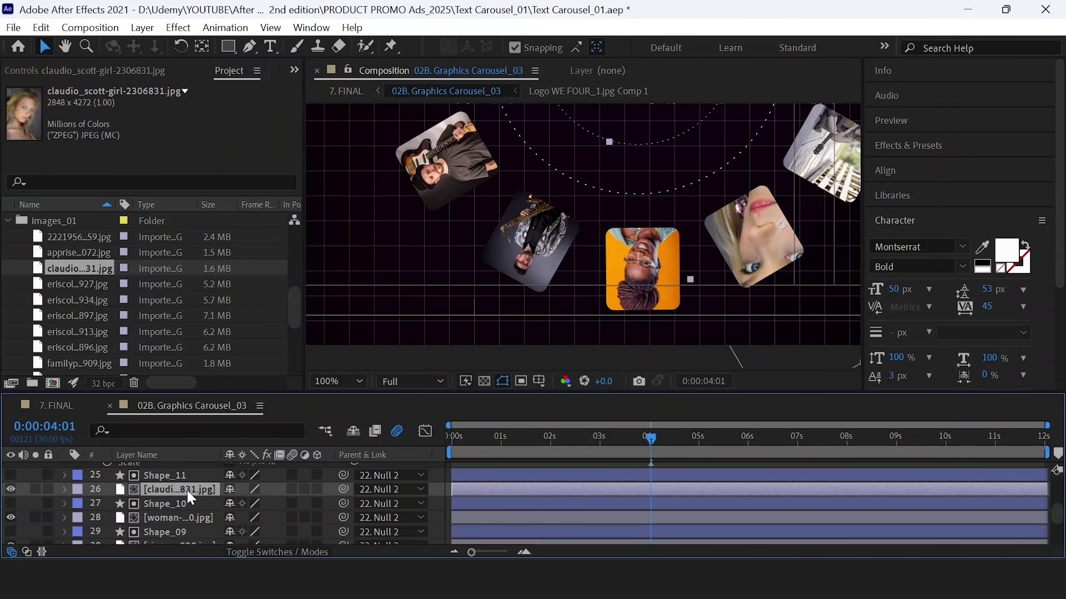
- Set the scale of the girl photo under Shape_11 to 10% and position her face inside the rounded frame
key(s)
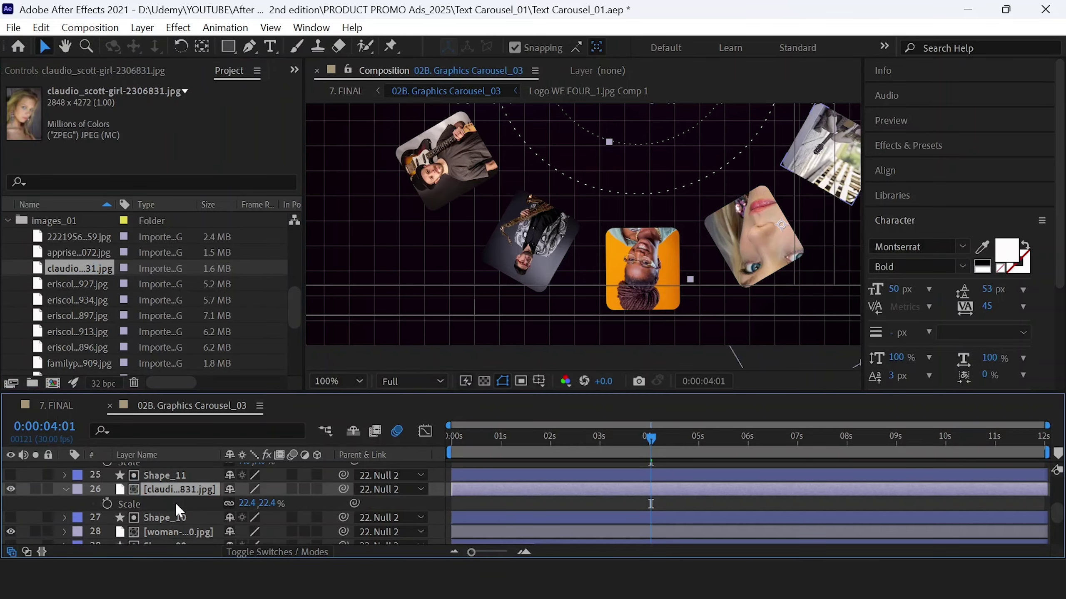
click(248, 504)
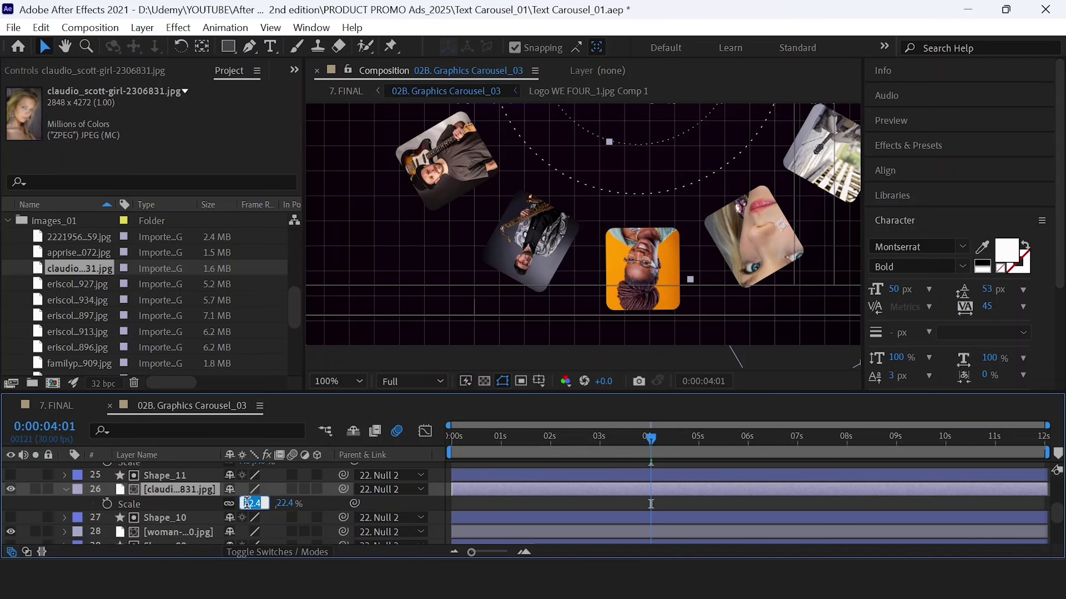
text(10)
key(Return)
click(767, 231)
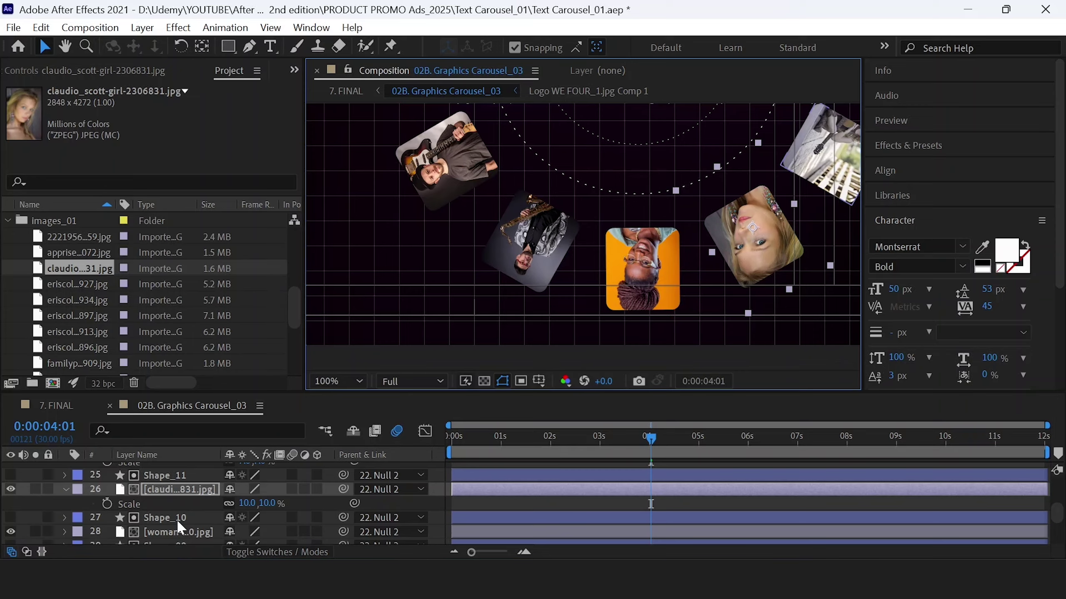
- Replace the woman photo in the layer under Shape_10 with eriscolors-eris-6672927.jpg and fit it to its frame
click(168, 531)
scroll(174, 512, down, 2)
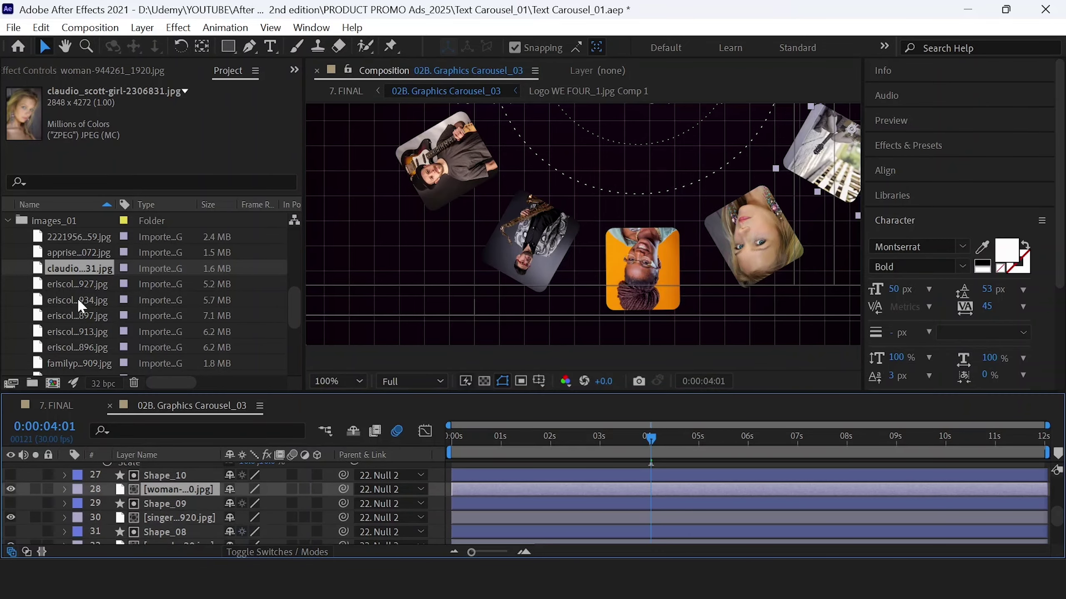
click(72, 285)
drag(79, 289, 147, 433)
drag(164, 495, 164, 492)
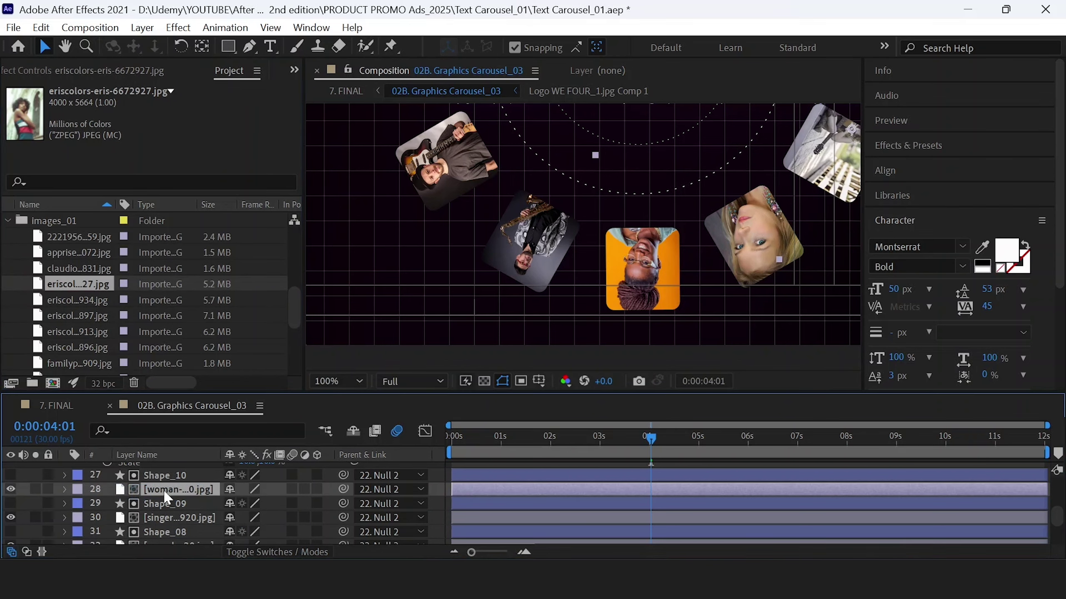
drag(715, 236, 611, 329)
key(s)
drag(746, 230, 718, 329)
- Replace the singer photo in the layer under Shape_09 with eriscolors-eris-6672934.jpg
click(146, 531)
scroll(146, 532, down, 2)
click(75, 300)
drag(73, 305, 179, 489)
- Set the scale of the new photo under Shape_09 to 6% and fit it inside its rounded frame
key(s)
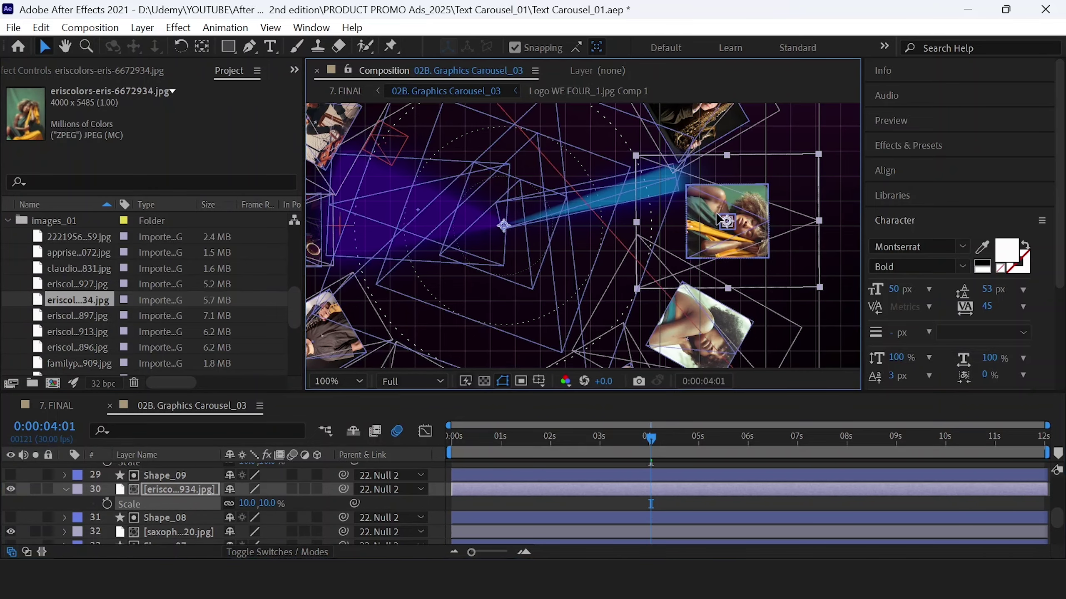
click(247, 503)
text(6)
key(Return)
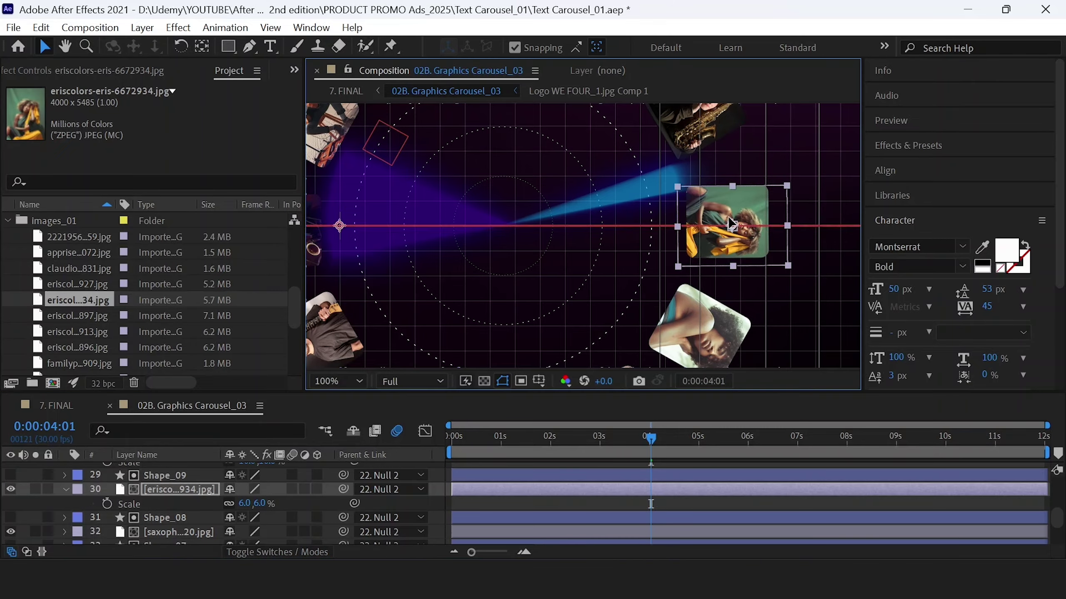
- Replace the saxophone photo in the layer under Shape_08 with eriscolors-model-6672897.jpg
drag(727, 216, 735, 276)
scroll(166, 510, down, 3)
drag(74, 315, 170, 495)
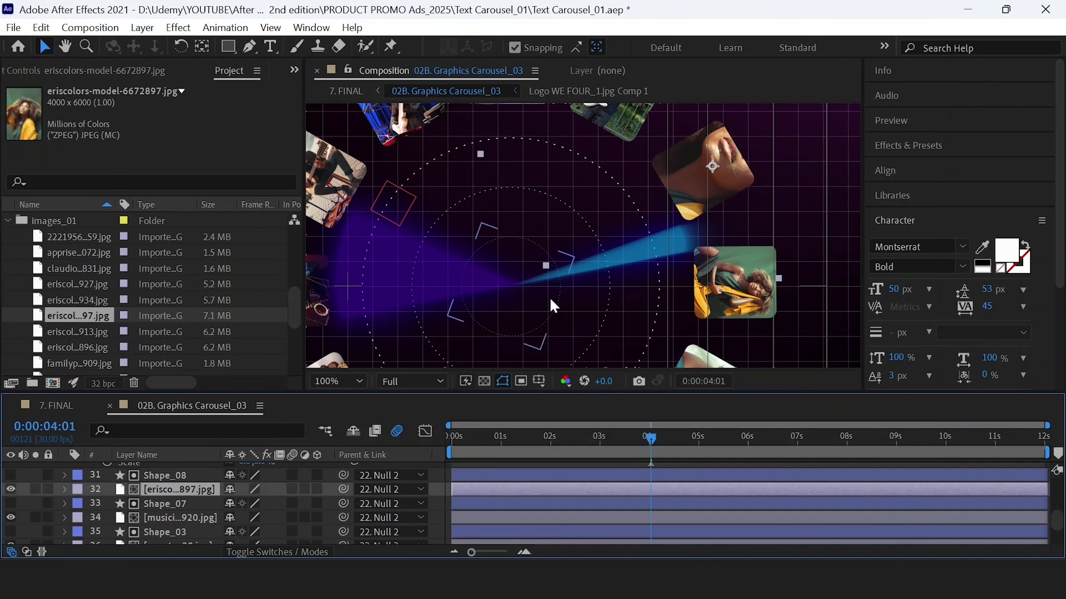
- Replace the musician photo in the layer under Shape_07 with eriscolors-model-6672913.jpg
scroll(168, 504, down, 2)
click(180, 489)
drag(553, 268, 613, 338)
click(74, 332)
alt+drag(74, 332, 631, 289)
- Set the scale of the new photo under Shape_07 to 6%
key(s)
click(247, 504)
text(6)
key(Return)
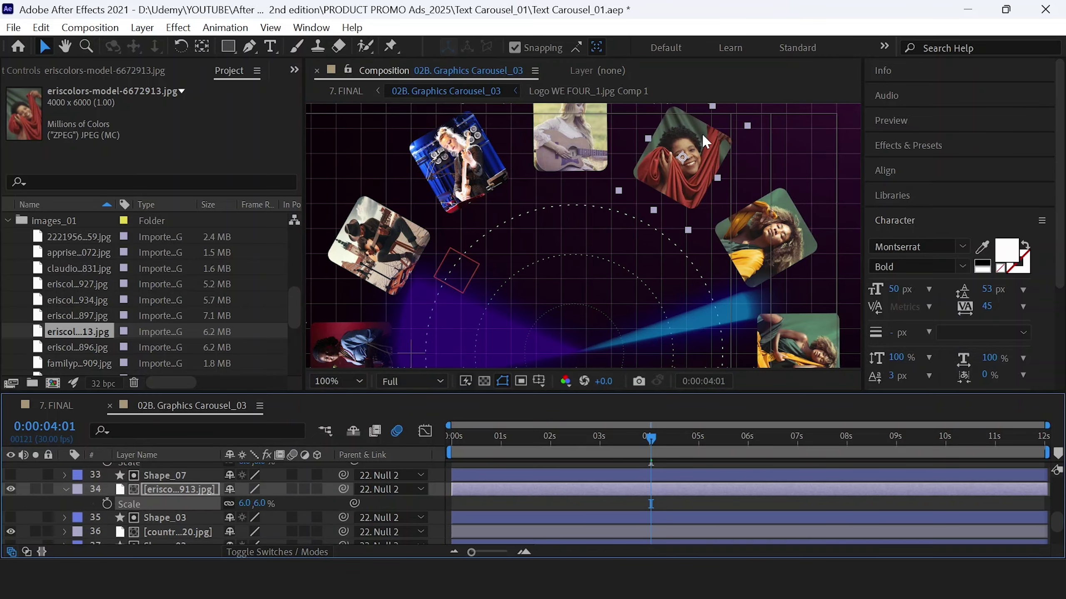
- Replace the country photo in the layer under Shape_03 with eriscolors-woman-6672896.jpg
drag(706, 142, 800, 178)
click(180, 532)
scroll(168, 504, down, 3)
alt+drag(73, 347, 191, 490)
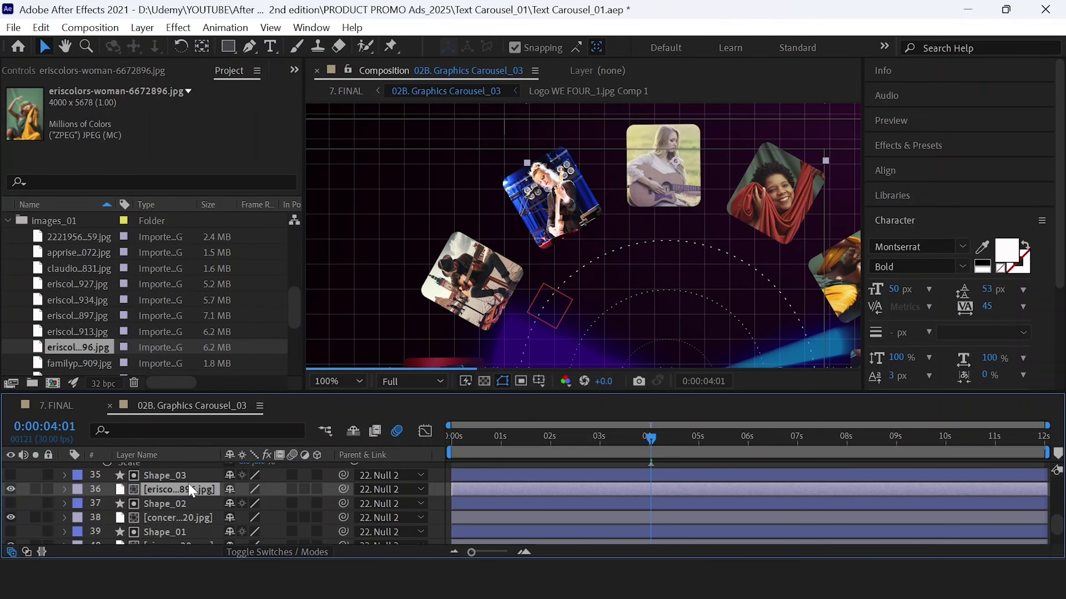
- Replace the concert photo in the layer under Shape_02 with familyphotostudio-woman-1439909.jpg and scale it to 10%
click(181, 518)
scroll(177, 509, down, 2)
scroll(125, 294, down, 2)
click(73, 268)
alt+drag(74, 268, 180, 489)
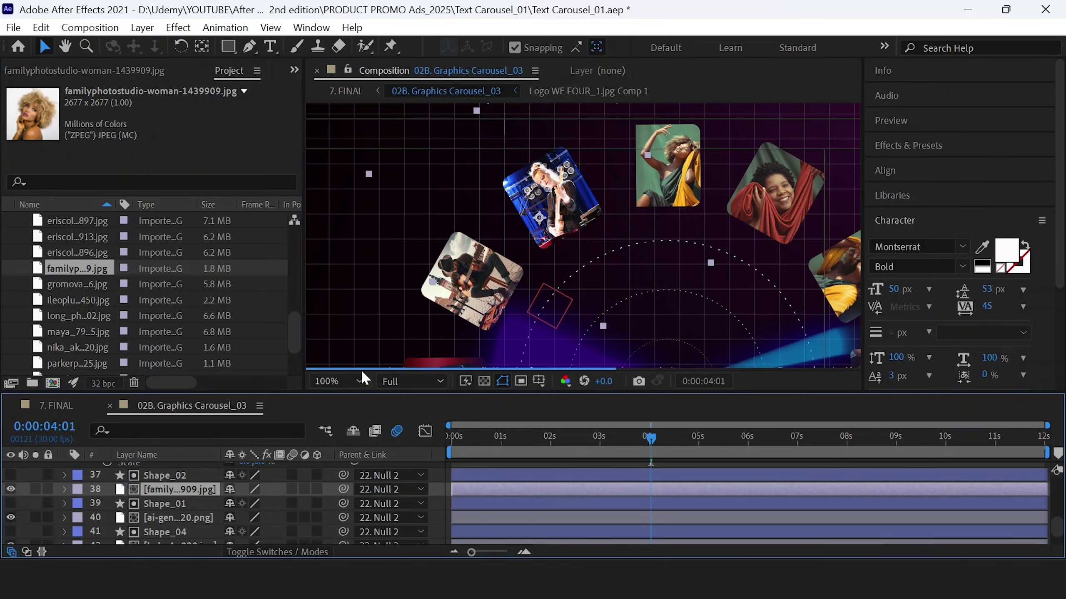
key(s)
click(247, 503)
text(10)
key(Return)
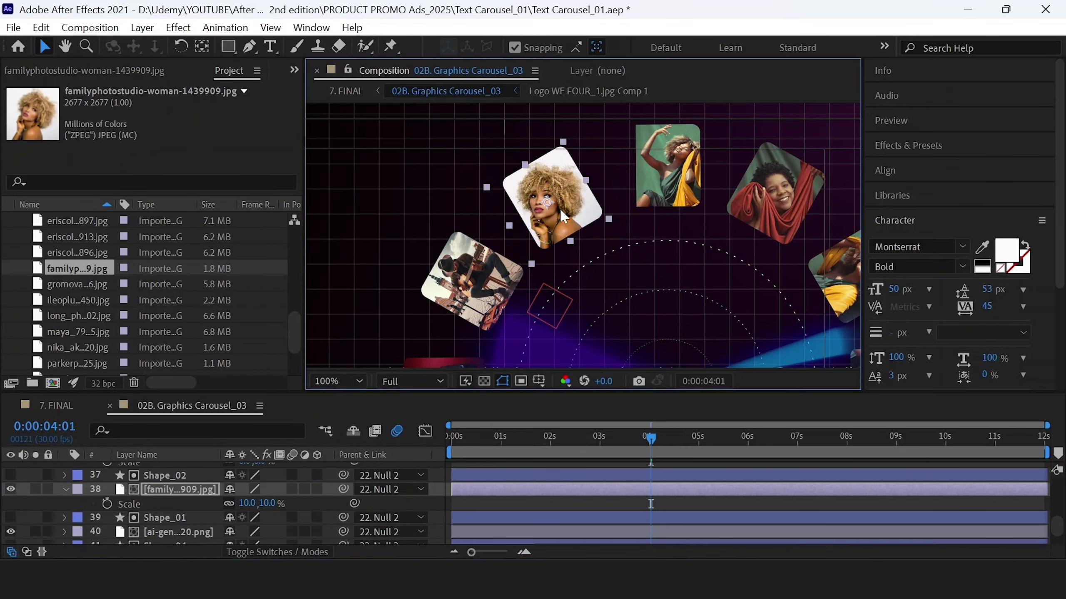
- Replace the photo in the layer under Shape_01 with gromovataya-woman-3083516.jpg and scale it to 10%
drag(560, 208, 599, 137)
click(180, 532)
scroll(168, 503, down, 2)
click(74, 284)
drag(73, 284, 180, 490)
key(s)
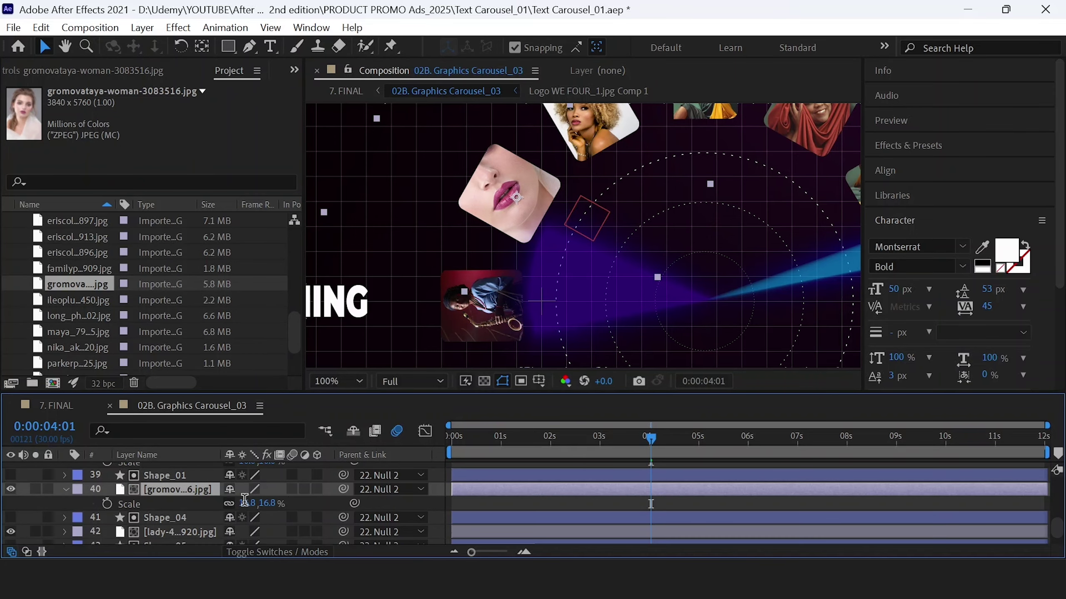
click(244, 504)
text(10)
key(Return)
- Replace the saxophone photo in the layer under Shape_04 with ileoplus-makeup-6645450.jpg and scale it to 10%
drag(546, 302, 552, 191)
click(168, 532)
scroll(156, 501, down, 3)
click(73, 301)
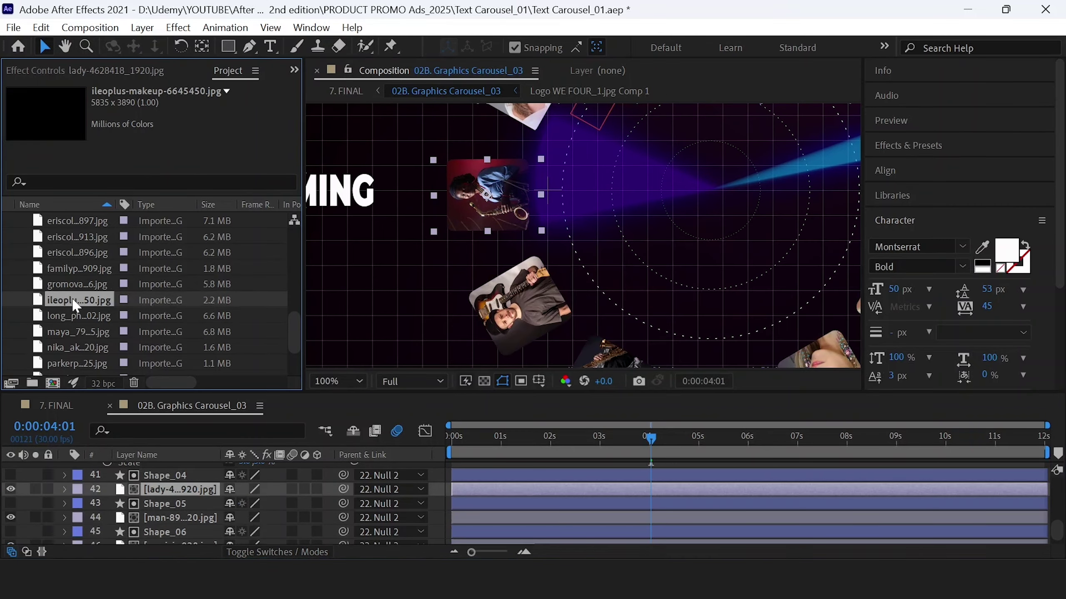
drag(75, 300, 181, 490)
key(s)
click(247, 503)
text(10)
key(Return)
- Replace the guitarist photo in the layer under Shape_05 with long_phung-christmas-8367102.jpg and scale it to 6%
drag(527, 301, 504, 211)
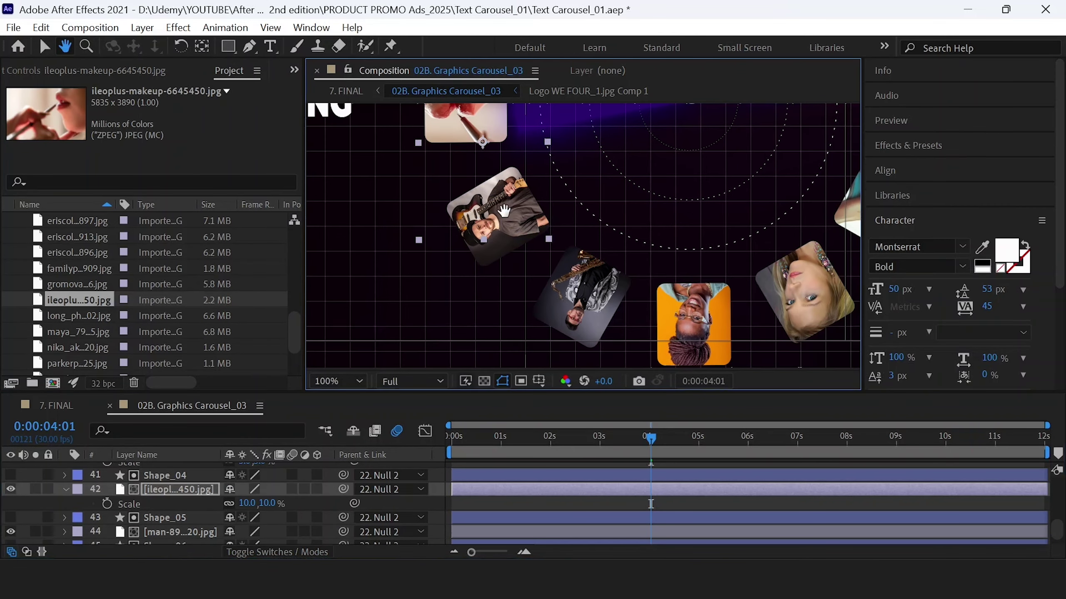
click(180, 532)
scroll(168, 504, down, 3)
click(75, 315)
drag(76, 315, 180, 480)
key(s)
click(247, 494)
text(10)
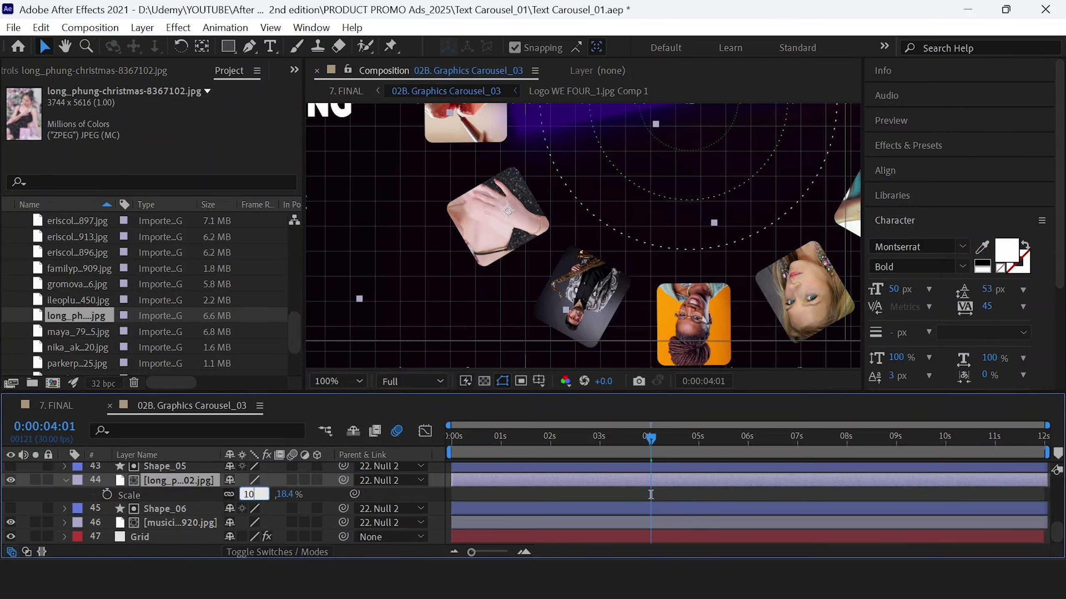
key(Return)
click(248, 494)
text(6)
key(Return)
- Replace the musician photo in the layer under Shape_06 with maya_7966-portrait-828395.jpg and scale it to 6%
drag(546, 294, 469, 252)
click(181, 522)
scroll(168, 504, down, 1)
click(76, 332)
drag(75, 338, 180, 509)
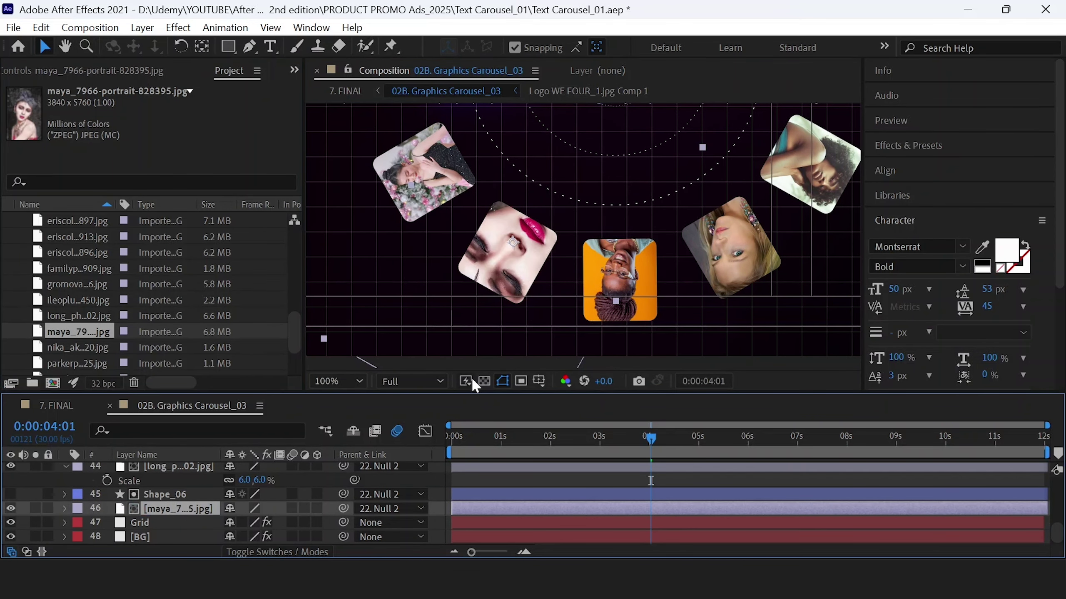
key(s)
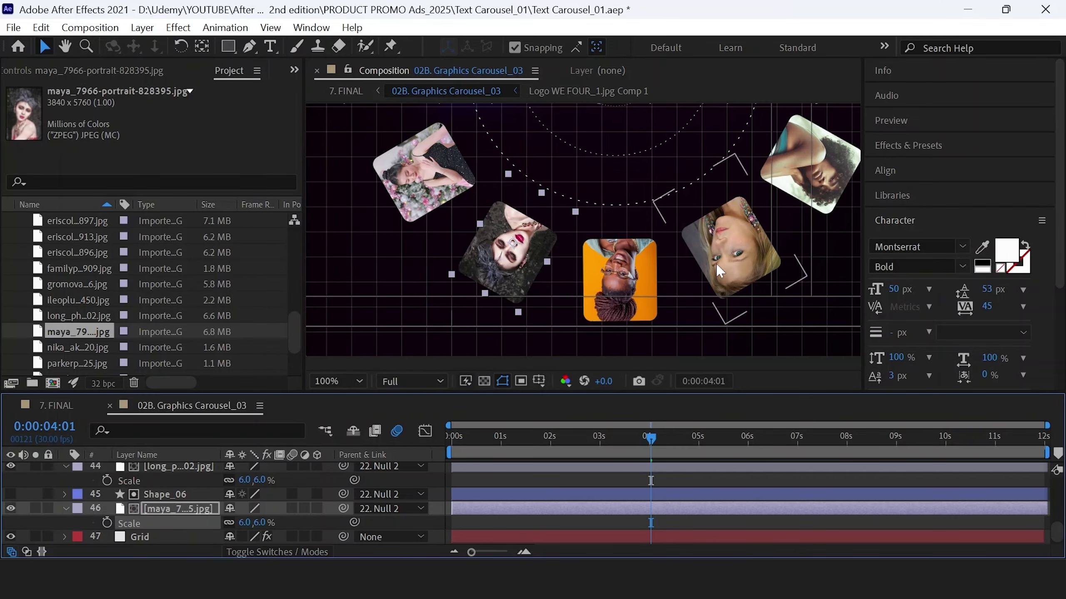
- Fit the composition in the viewer up to 100% and look over the replaced photos around the ring
key(h)
drag(515, 195, 680, 126)
key(v)
click(351, 373)
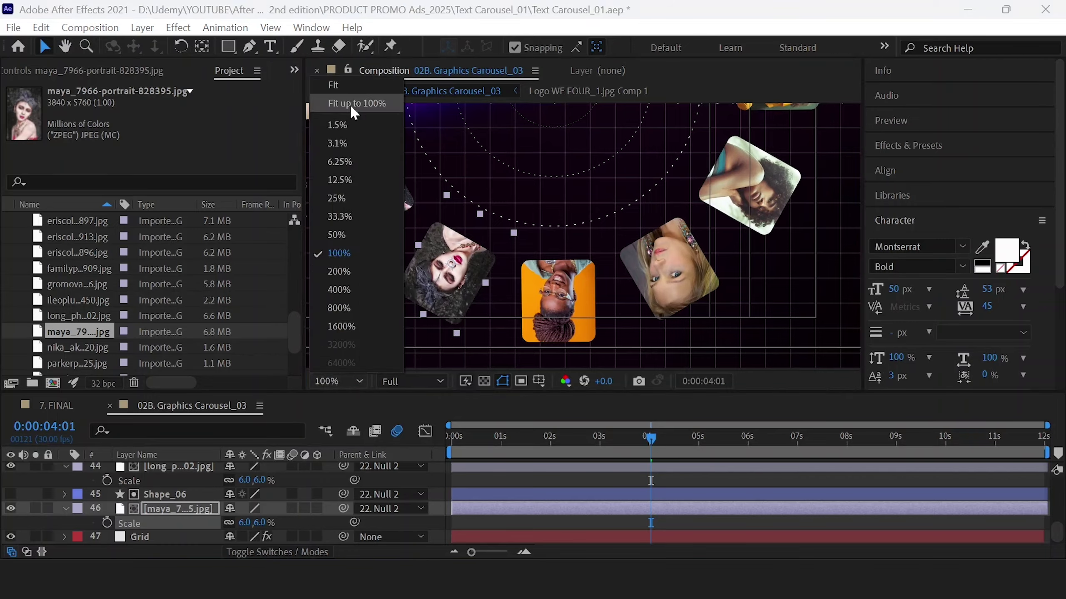
click(355, 110)
scroll(545, 472, up, 5)
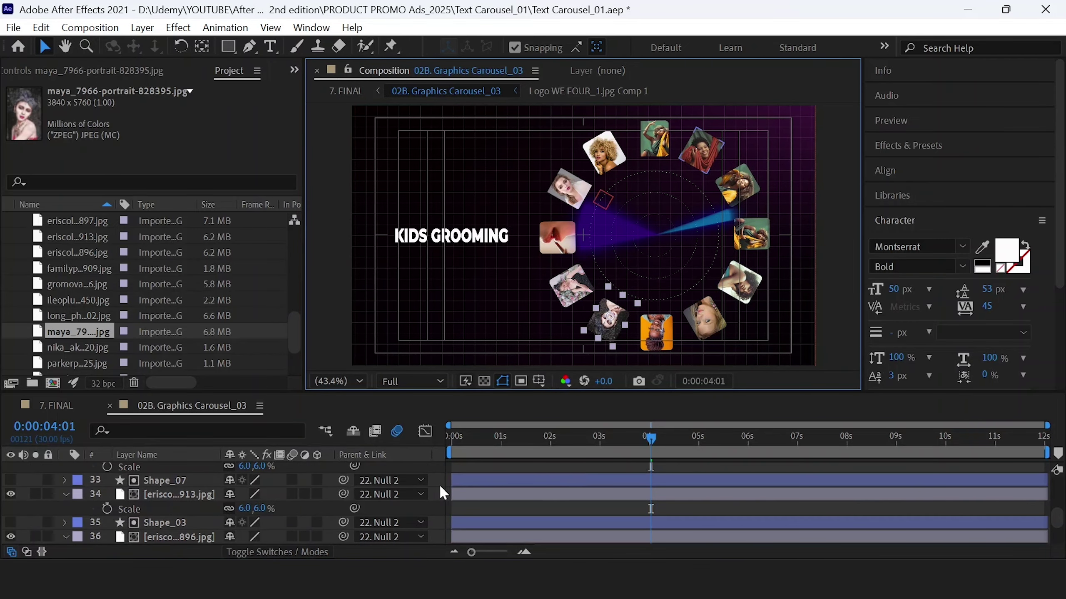
click(440, 485)
scroll(436, 477, up, 10)
- Change the word Sleek to AFRICAN in the Sleek Braids text layer
click(476, 444)
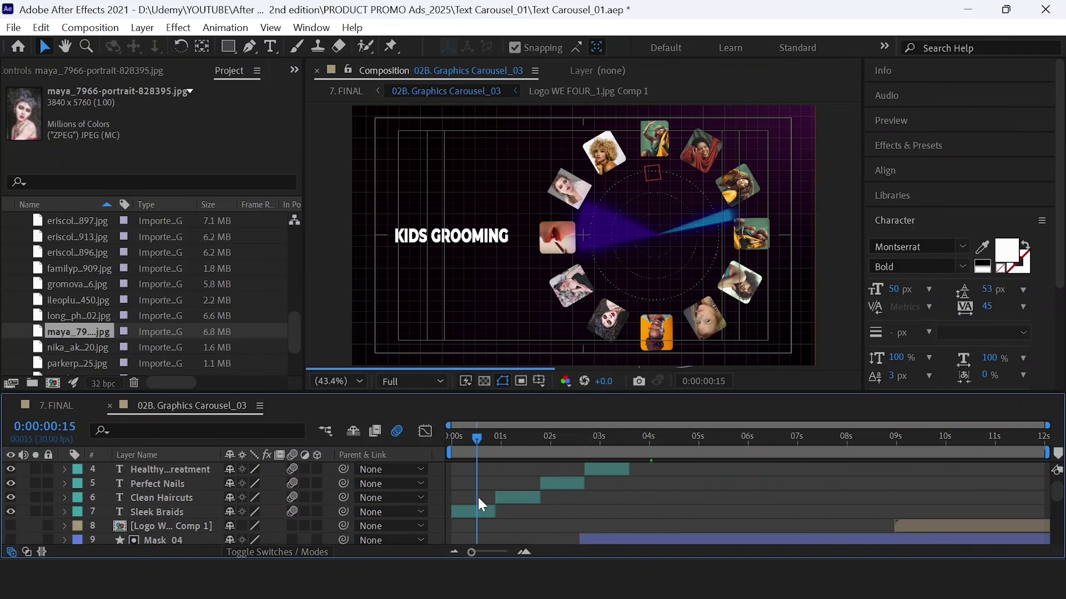
click(477, 509)
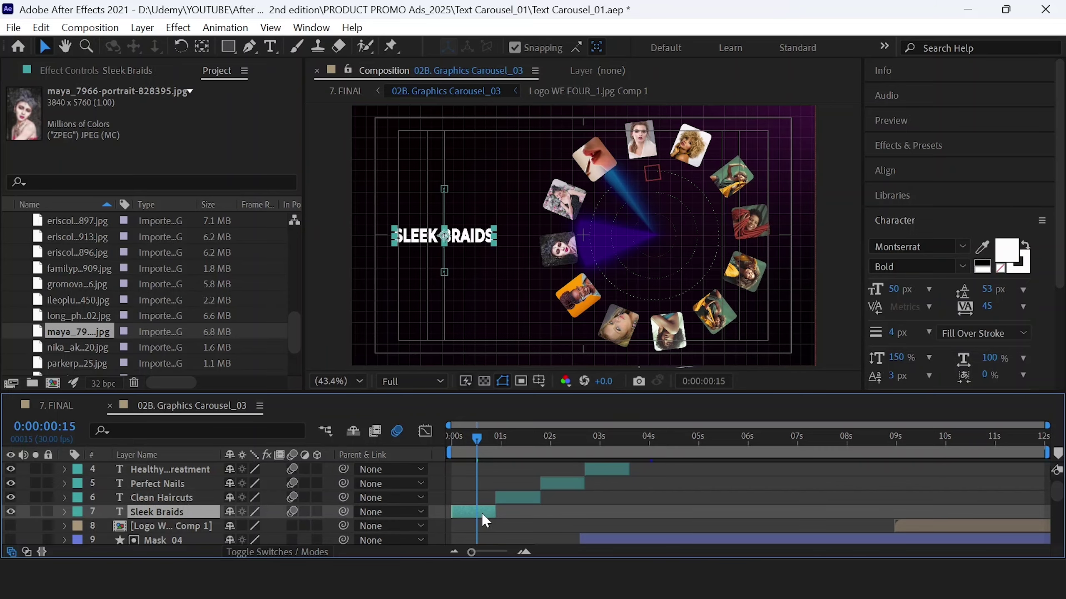
double_click(158, 512)
click(473, 240)
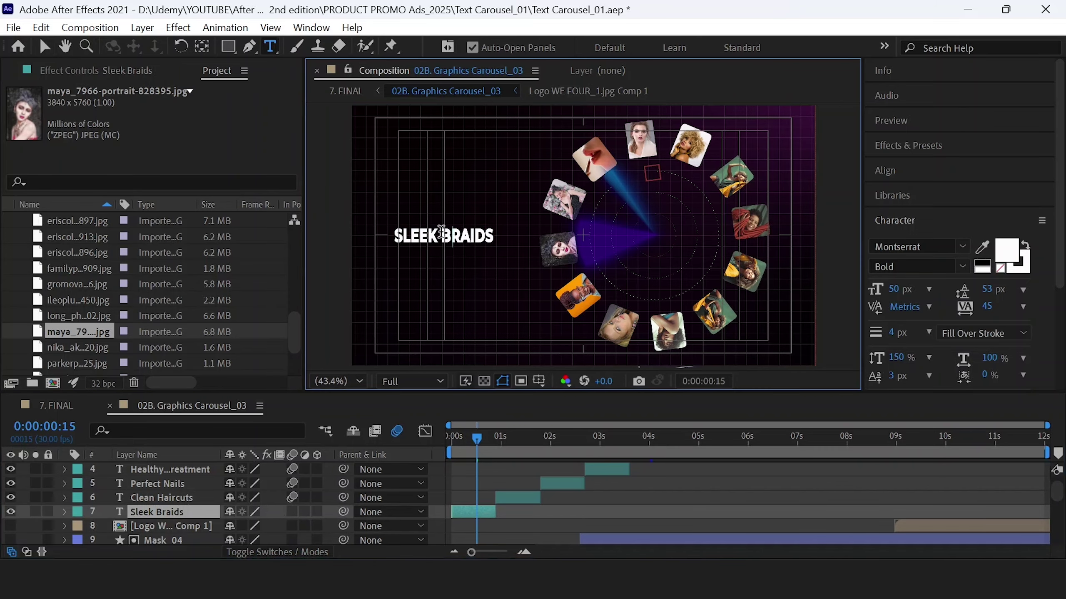
drag(441, 233, 376, 232)
text(AFRI)
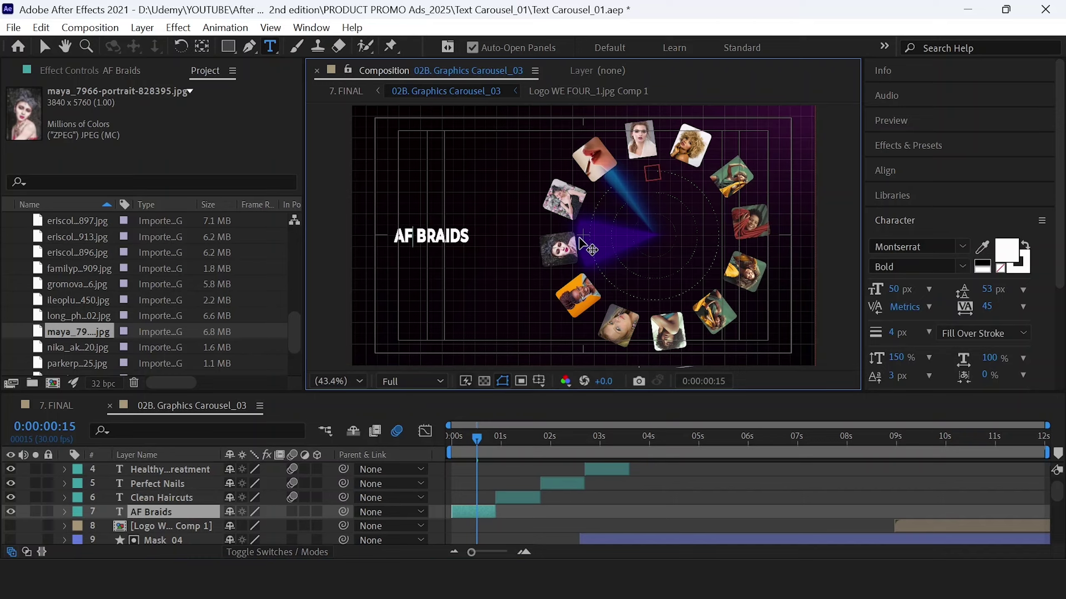
text(CAN)
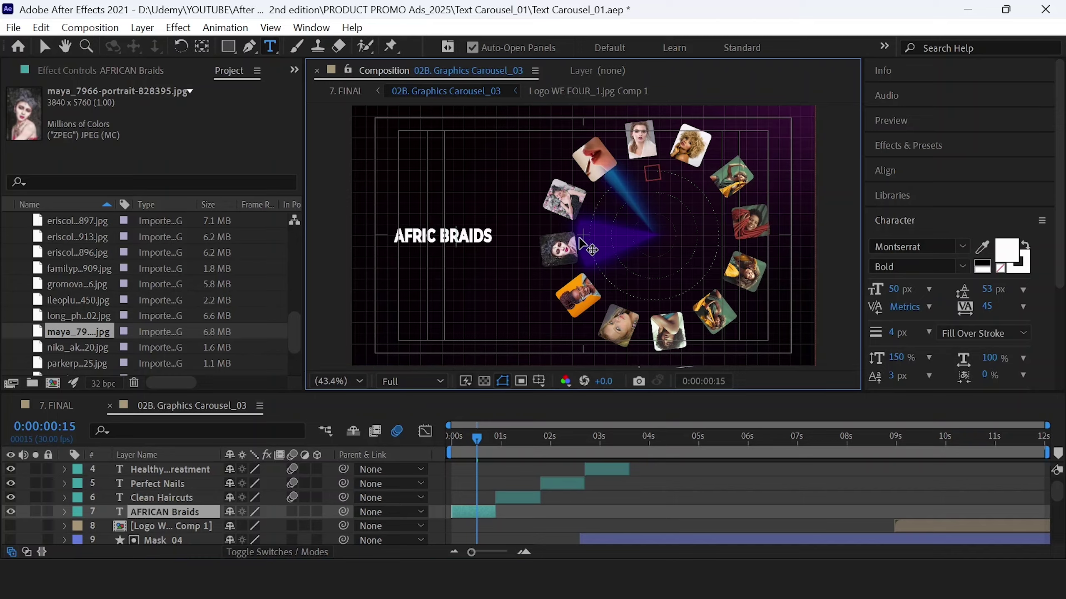
- Change the word Clean to ELEGANT in the Clean Haircuts text layer
click(513, 441)
double_click(151, 498)
mouse_move(513, 437)
mouse_down()
mouse_move(566, 436)
mouse_move(480, 421)
mouse_move(517, 436)
mouse_up()
double_click(415, 236)
text(ELEGANT)
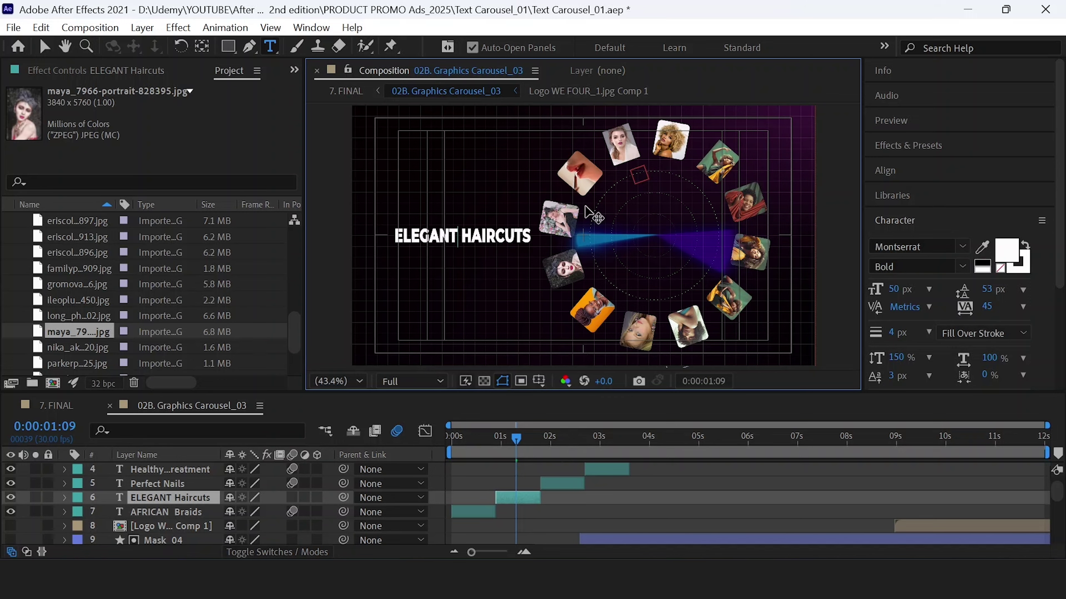
- Review the Perfect Nails and Healthy Hair Treatment titles at their times in the composition
mouse_move(560, 455)
mouse_down()
mouse_move(559, 441)
mouse_move(614, 441)
mouse_up()
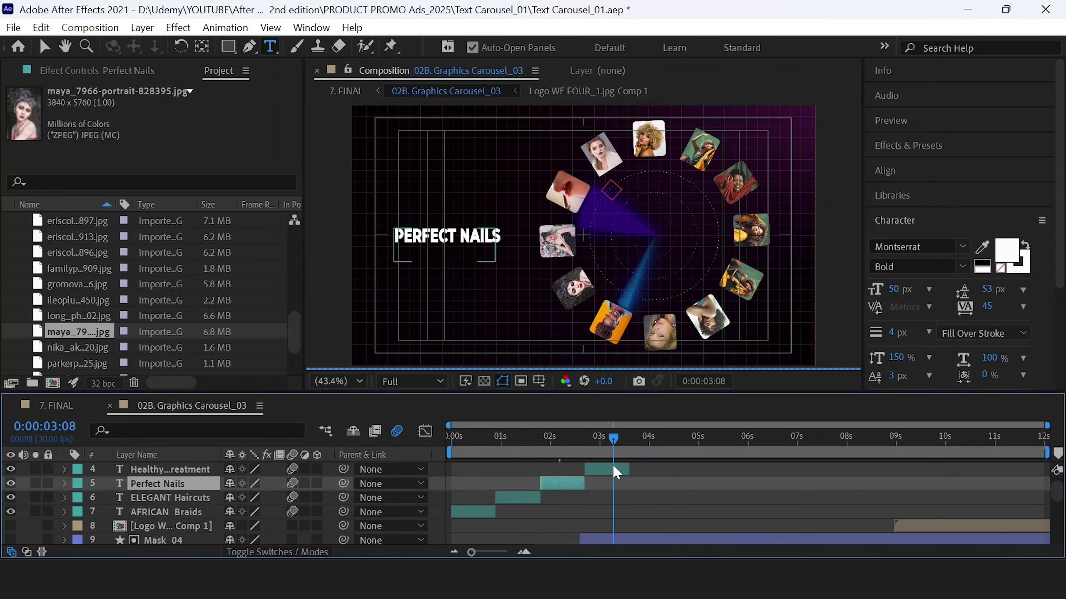
click(310, 470)
click(539, 380)
click(575, 402)
click(448, 478)
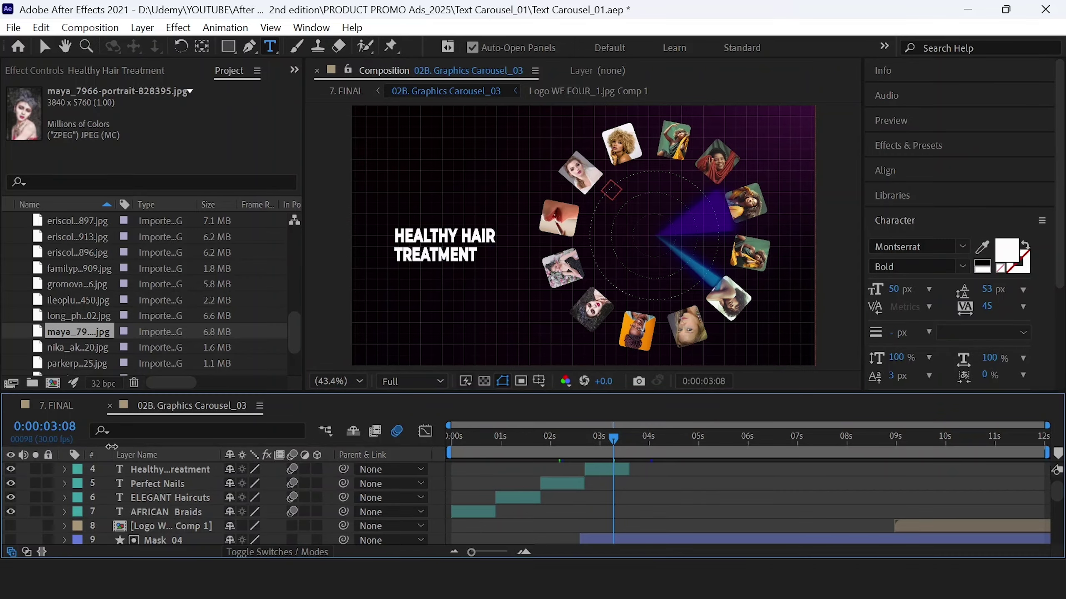
- Open the 02A. Graphics Carousel_02 composition from the 02. Graphics Carousel_02 project folder
scroll(52, 242, up, 5)
double_click(54, 238)
scroll(54, 239, up, 2)
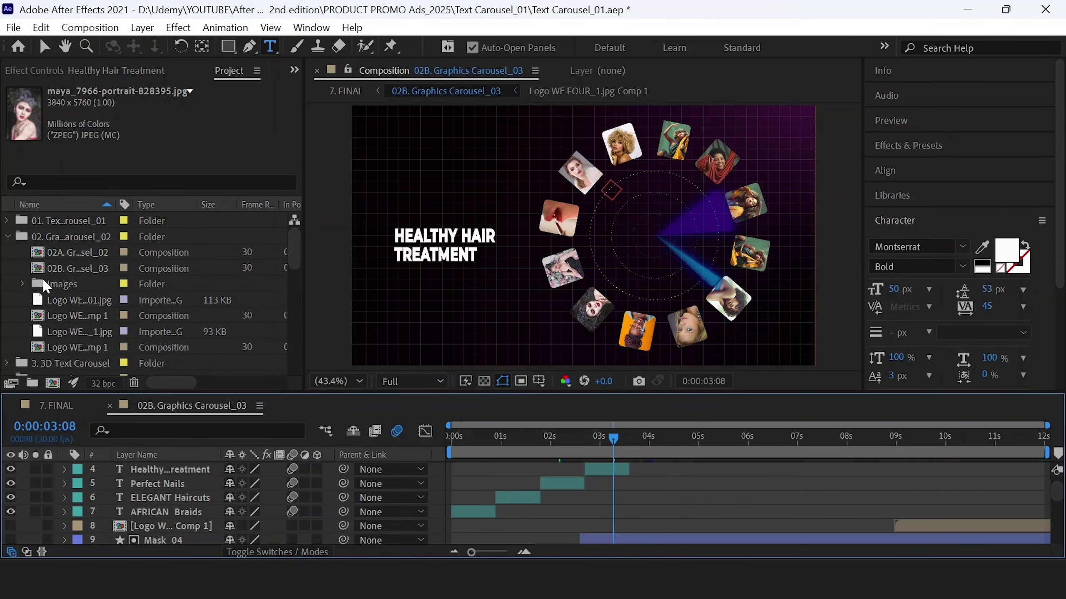
click(71, 255)
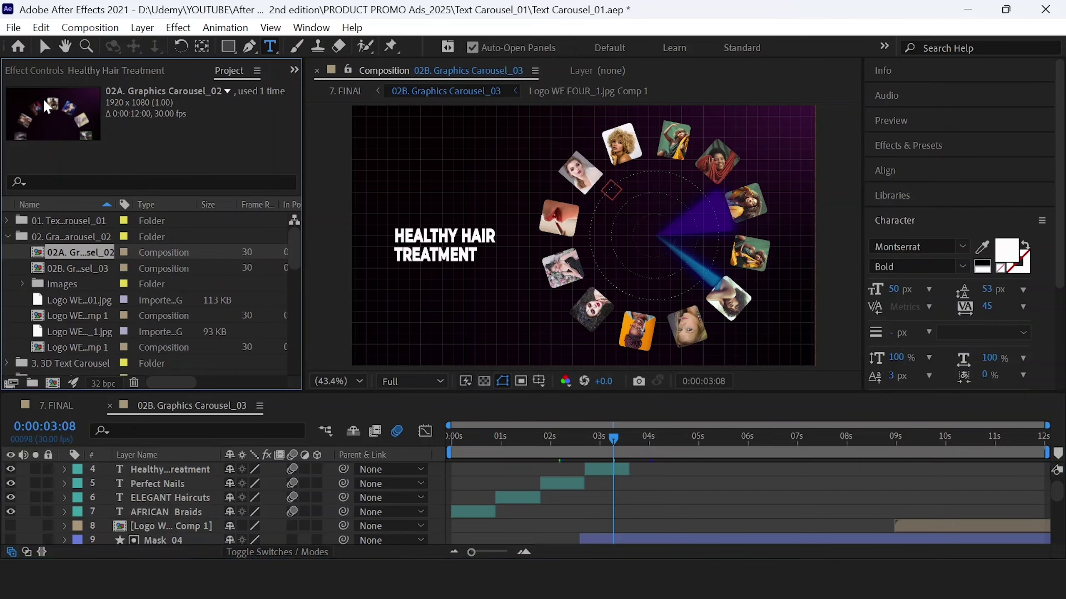
double_click(86, 256)
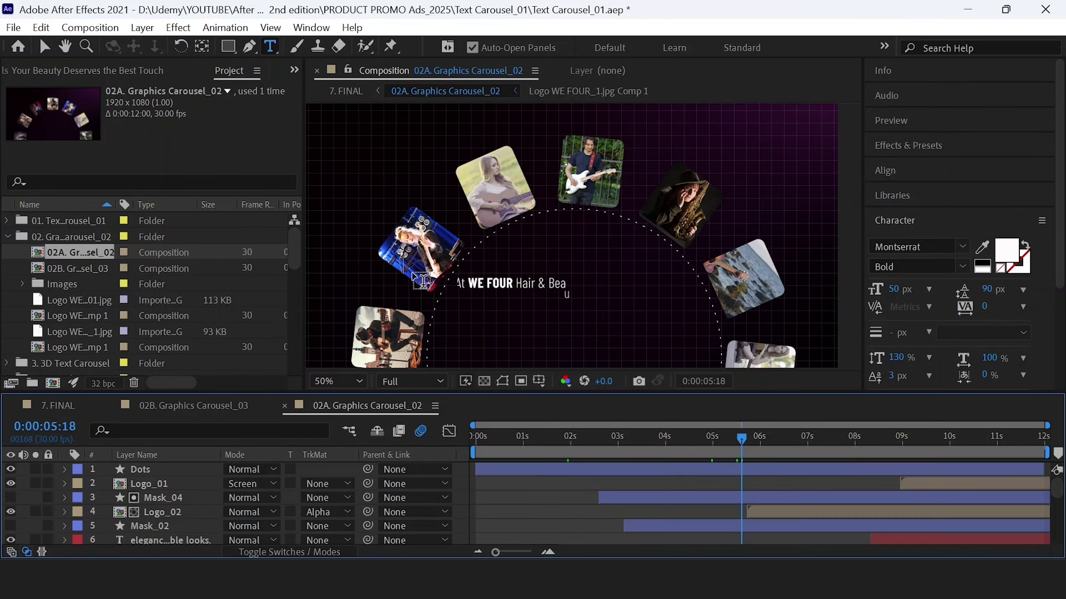
- Examine the texts and rotating photos at several times in the 02A. Graphics Carousel_02 composition, ending near its start
click(827, 440)
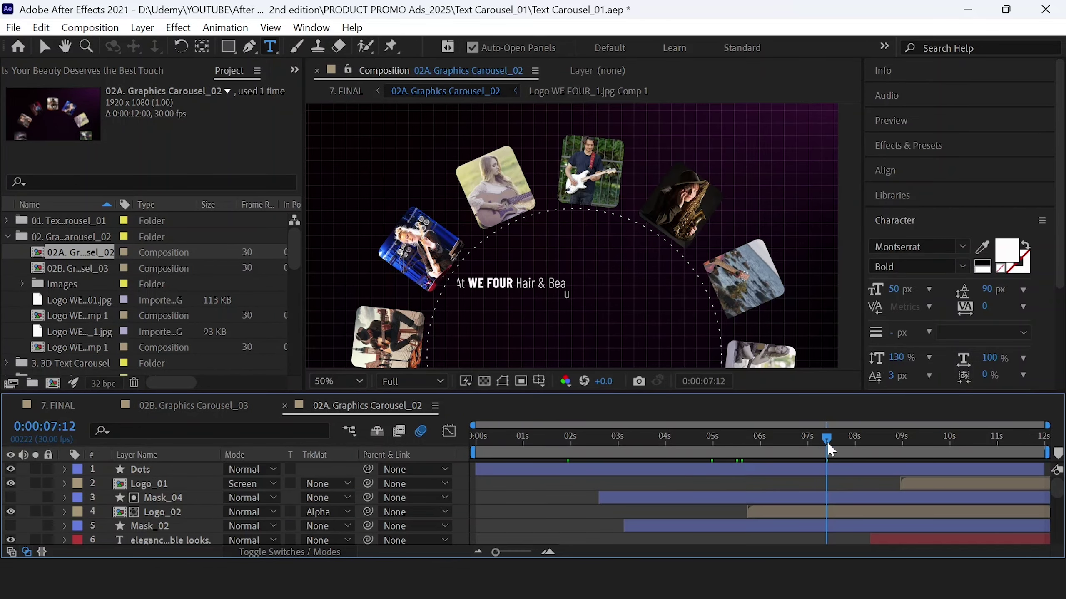
click(885, 441)
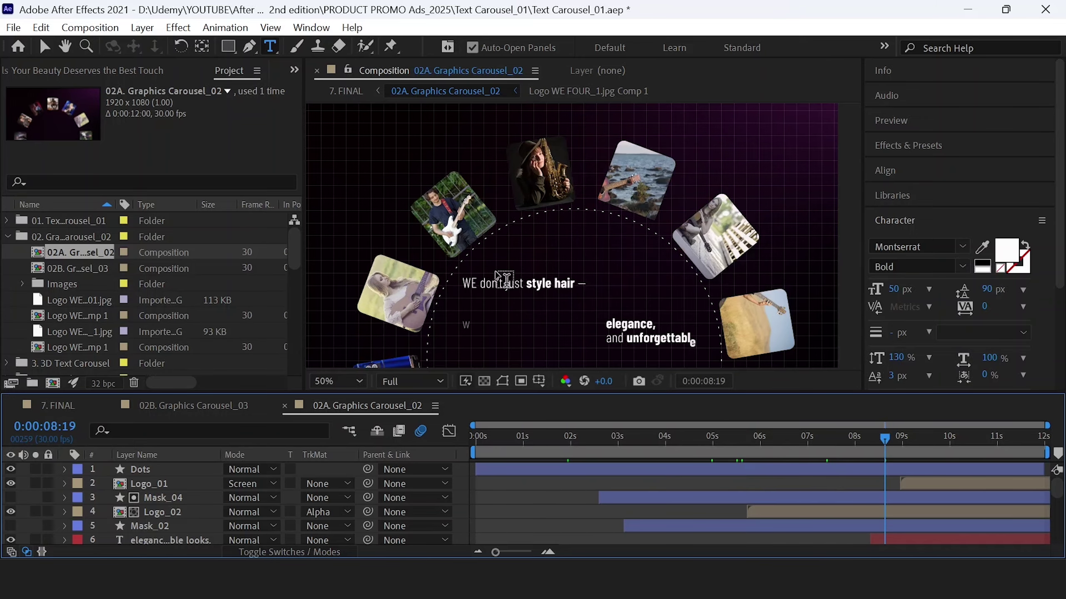
click(973, 440)
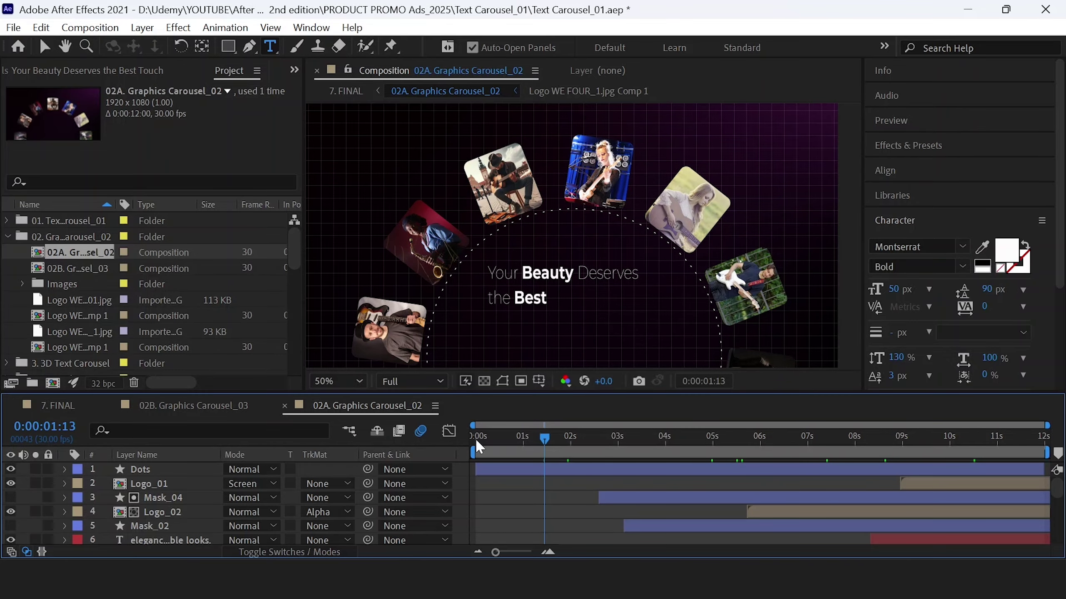
click(493, 447)
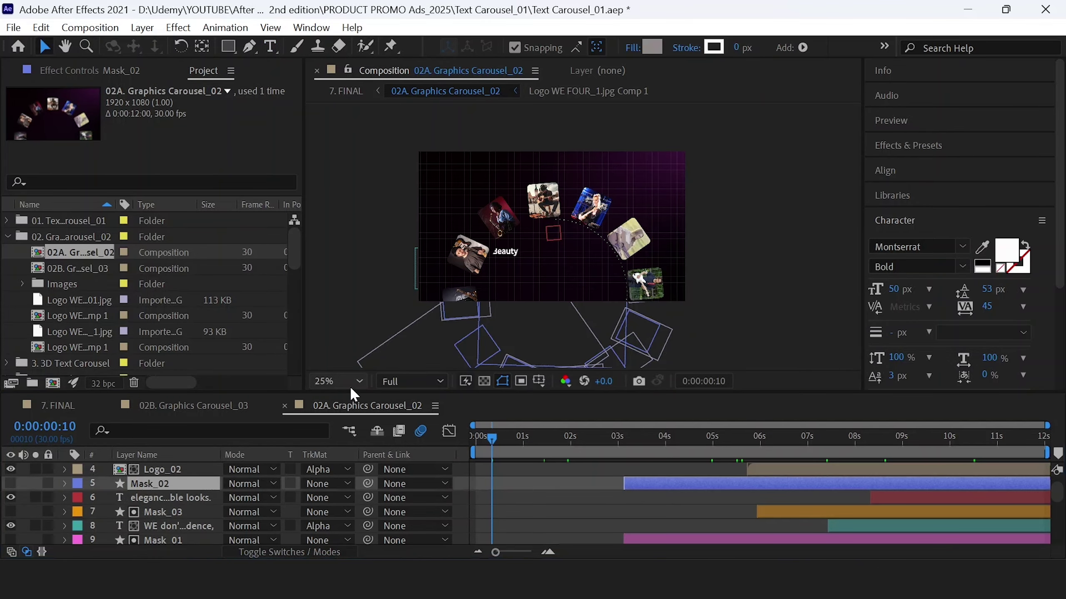
- Replace the saxophone photo in the layer under Shape_04 with surprising_media-woman-8112717.jpg
click(351, 387)
click(327, 101)
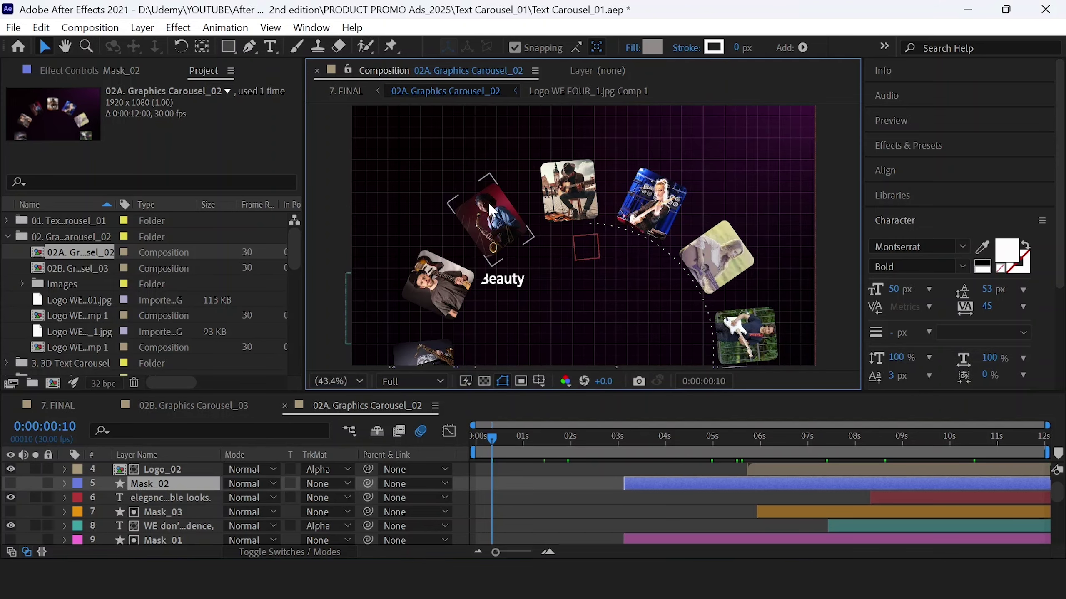
click(488, 201)
scroll(175, 523, down, 5)
scroll(176, 511, down, 5)
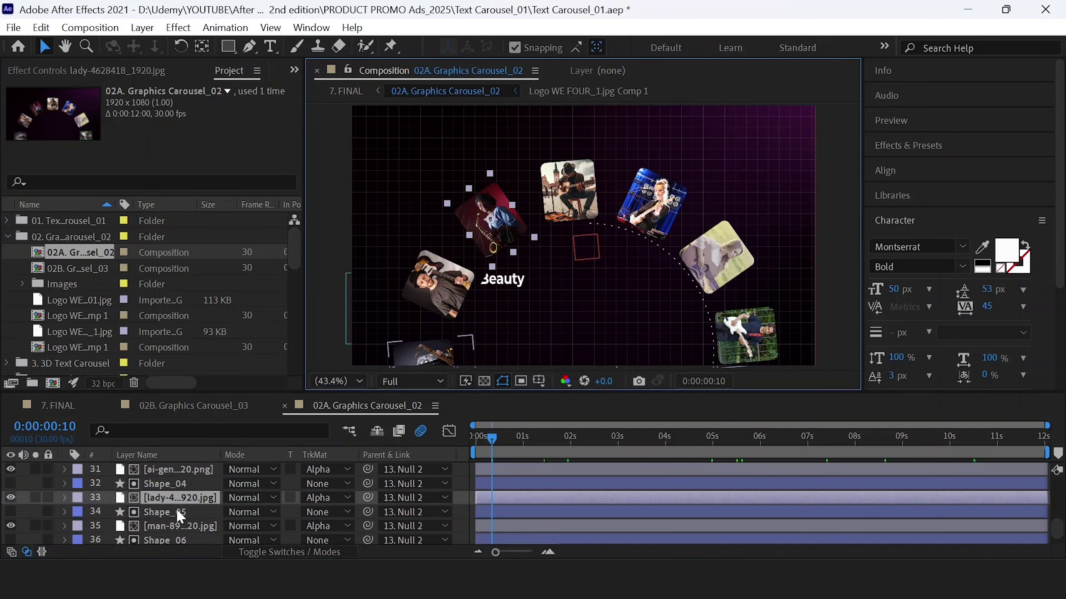
click(189, 485)
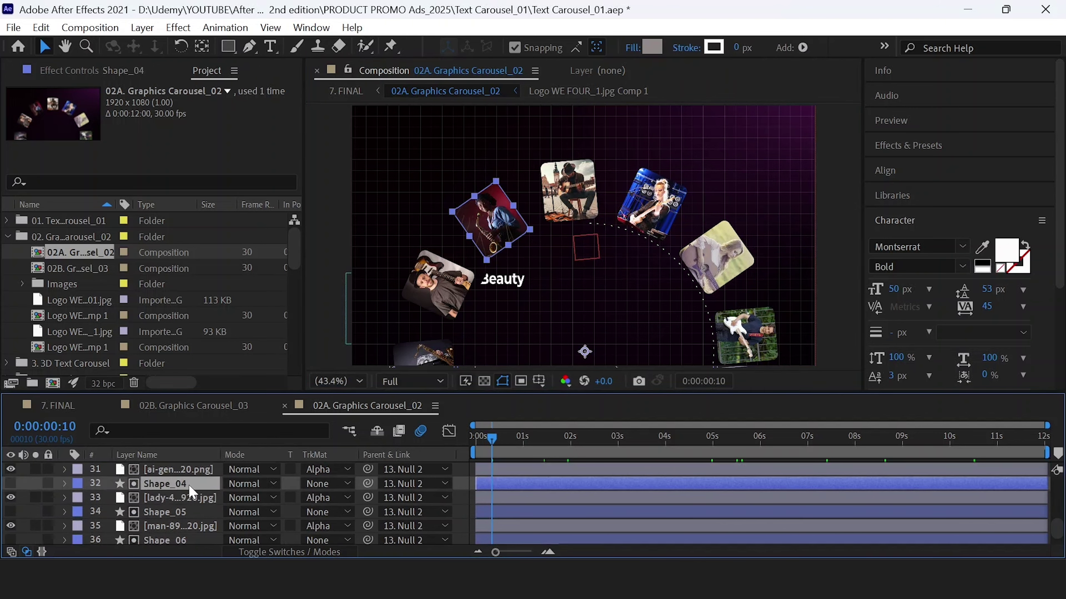
click(176, 497)
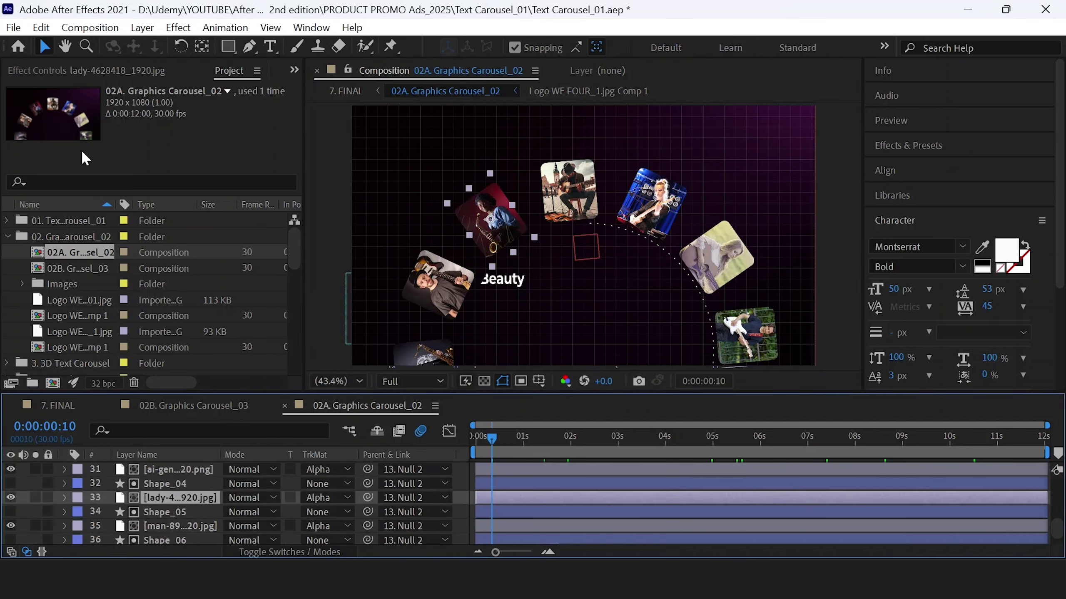
double_click(48, 277)
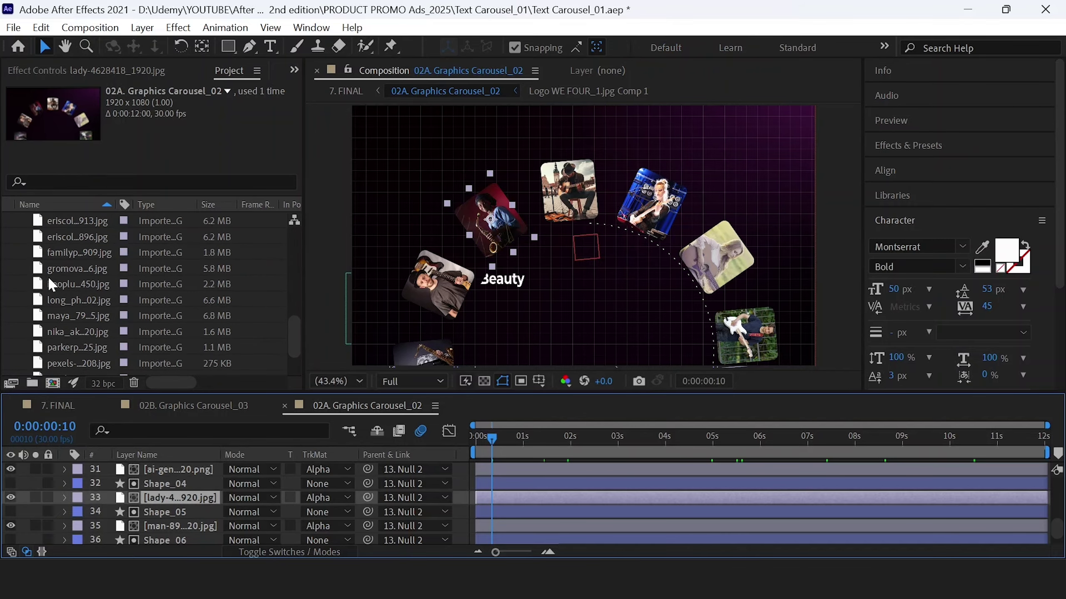
click(65, 350)
drag(63, 346, 176, 497)
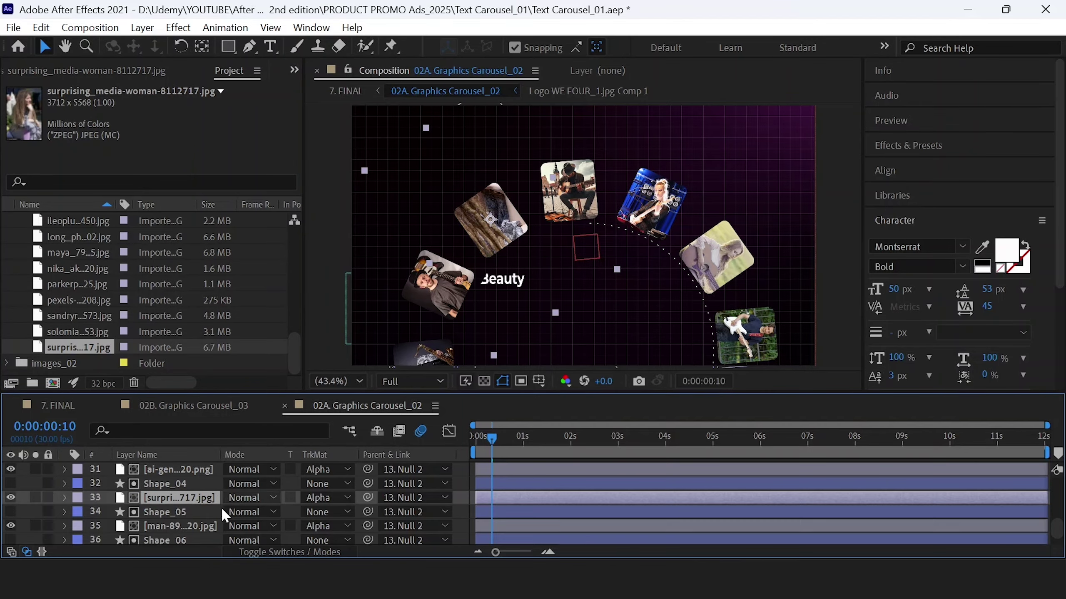
- Set the scale of the new photo under Shape_04 to 6%
key(s)
click(247, 511)
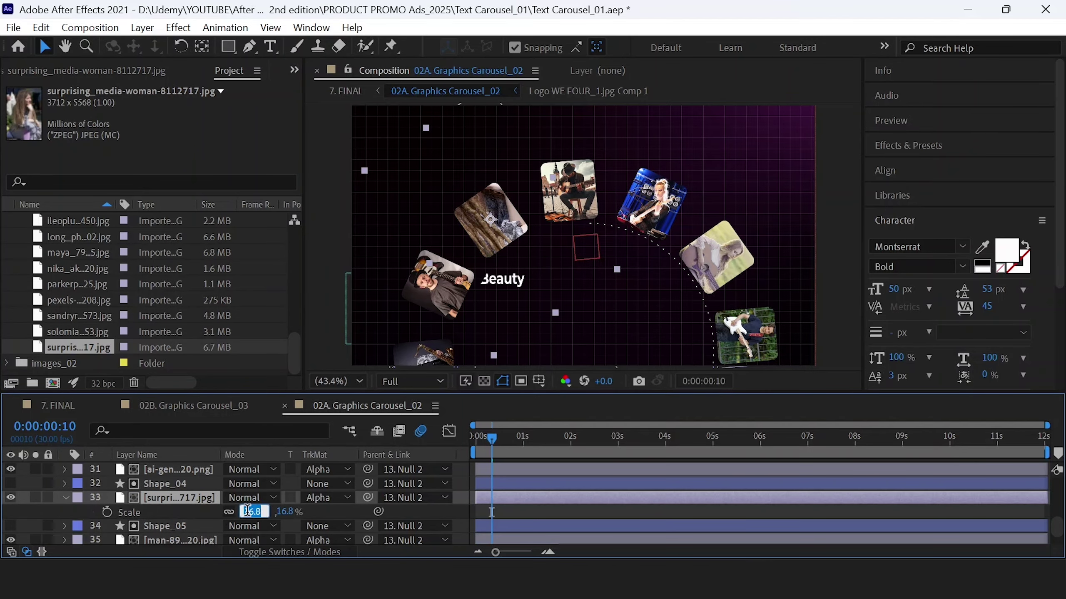
text(6)
key(Return)
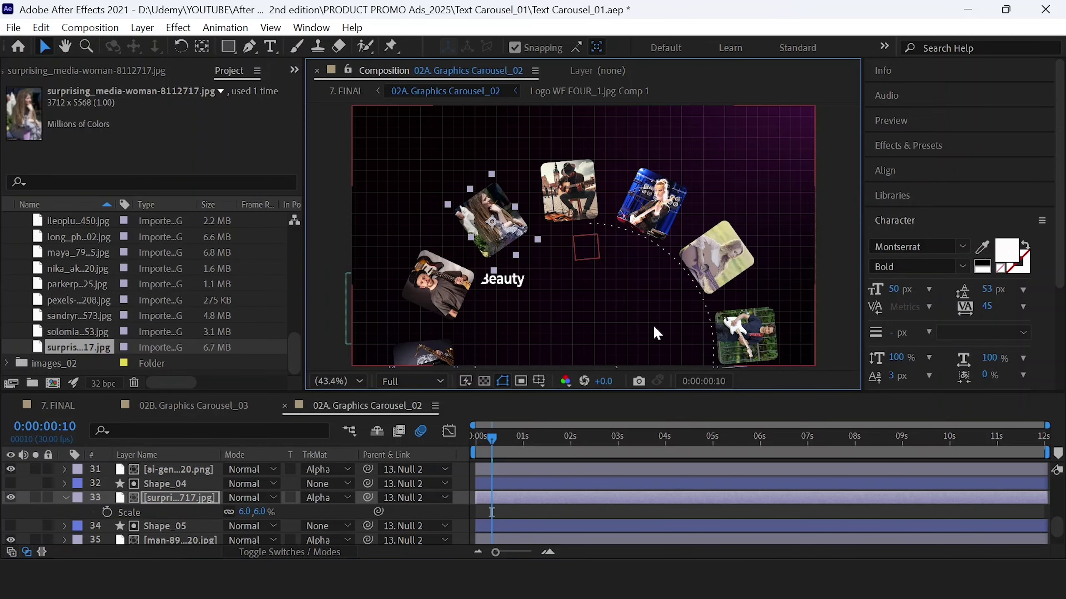
- Replace the guitarist photo in the layer under Shape_01 with solomia2016shoping-woman-4290853.jpg and set its scale to 6%
click(179, 488)
scroll(186, 511, up, 1)
click(186, 512)
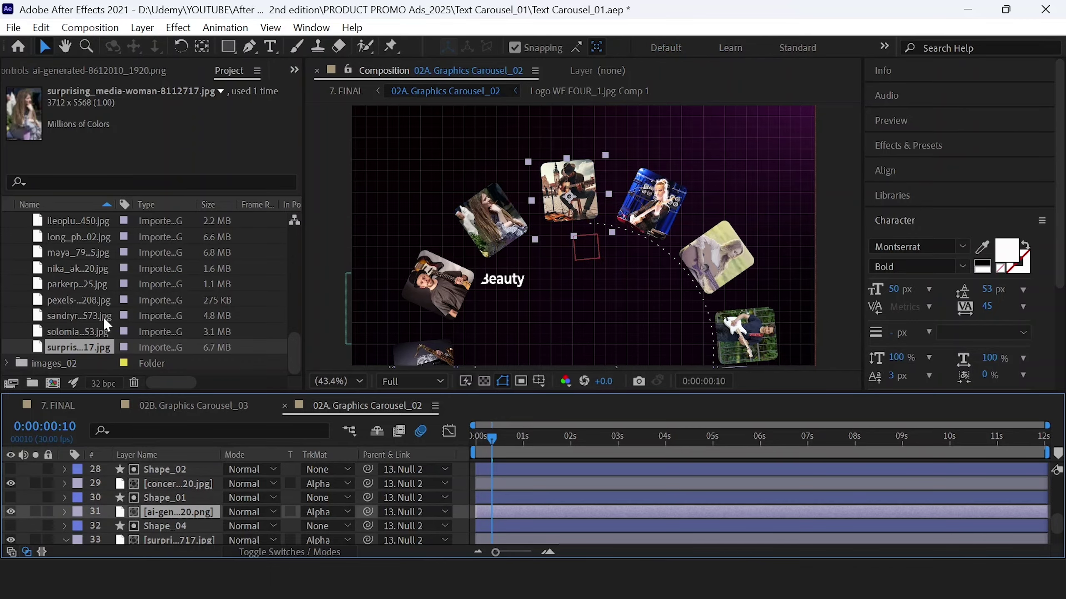
click(68, 332)
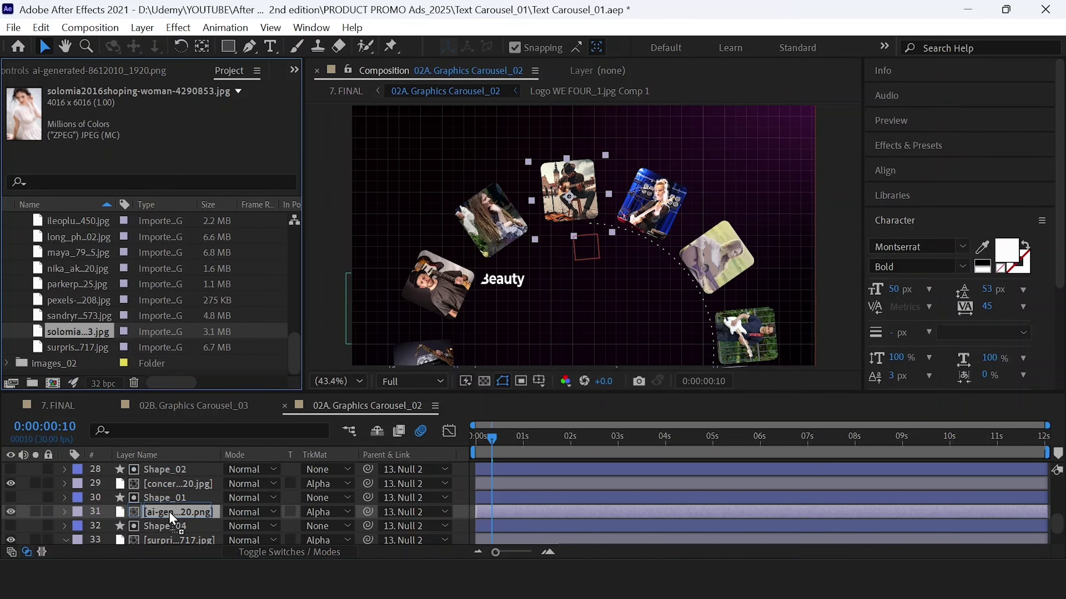
drag(169, 511, 168, 512)
key(s)
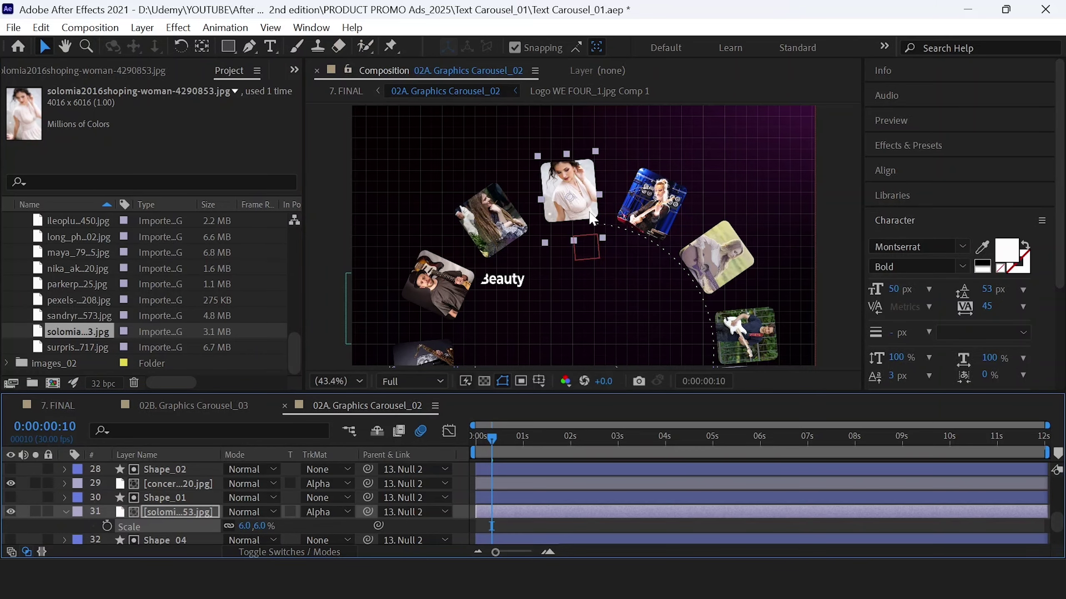
- Replace the concert photo in the layer under Shape_02 with sandryr…573.jpg and set its scale to 6%
click(172, 484)
click(69, 316)
drag(69, 315, 155, 477)
key(s)
click(248, 498)
text(6)
key(Return)
- Replace the photos under Shape_03 and Shape_07 with pexels-…208.jpg and parkerphotographic-woman-8277925.jpg
scroll(174, 476, up, 1)
click(172, 498)
drag(79, 300, 168, 498)
key(s)
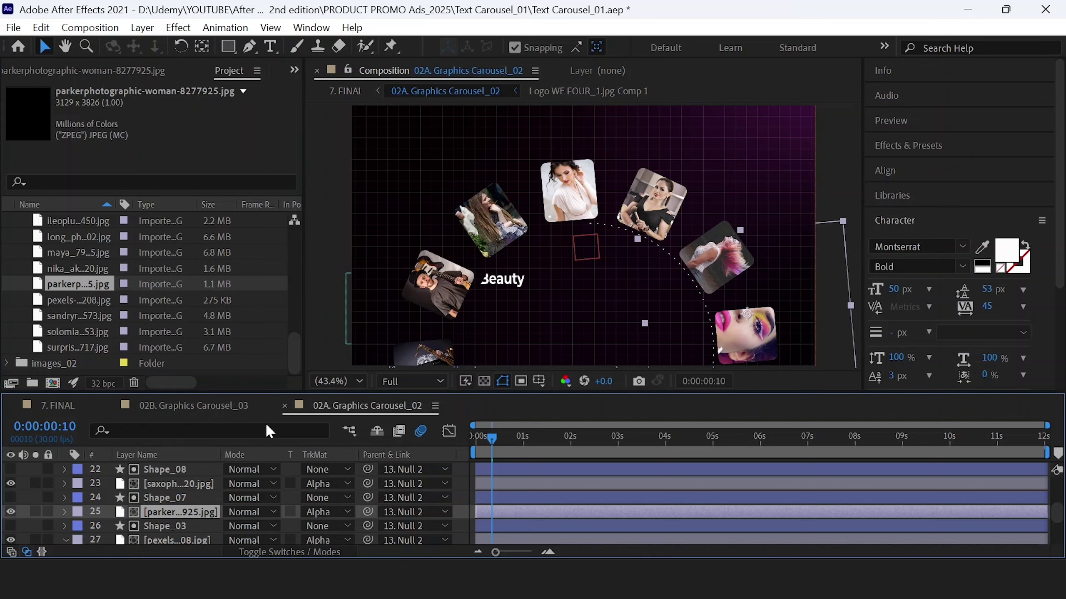
- Replace the saxophone photo under Shape_08 with nika_akin-beauty-5241620.jpg and set its scale to 8%
click(71, 268)
drag(71, 268, 170, 483)
key(s)
scroll(637, 173, down, 3)
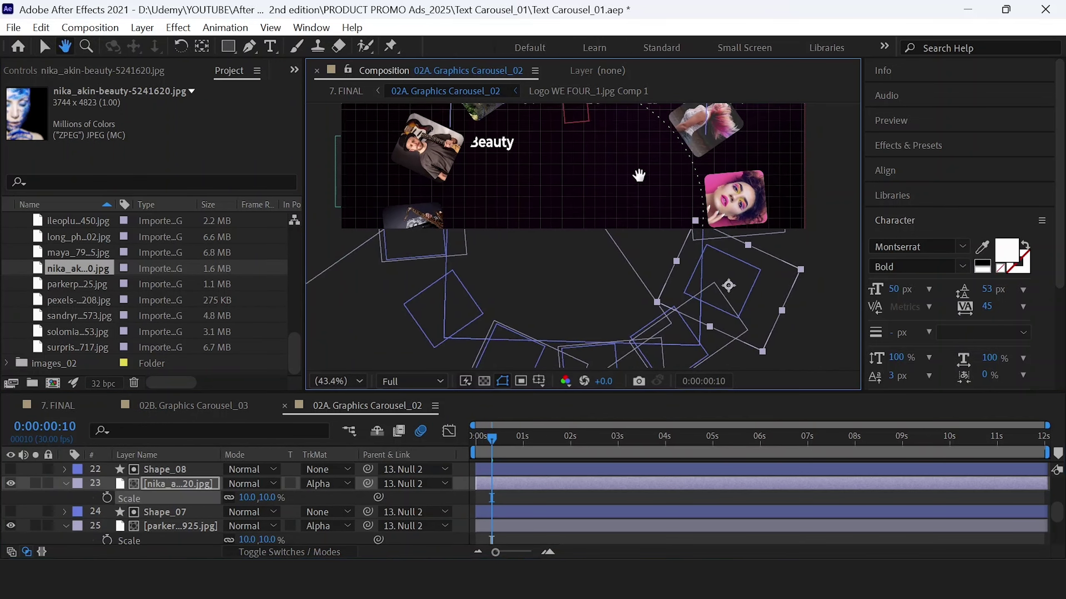
click(249, 498)
text(8)
key(Return)
- Replace the photo in the layer under Shape_09 with maya_7966-portrait-828395.jpg and set its scale to 6%
scroll(168, 487, up, 2)
click(72, 253)
drag(71, 252, 181, 498)
key(s)
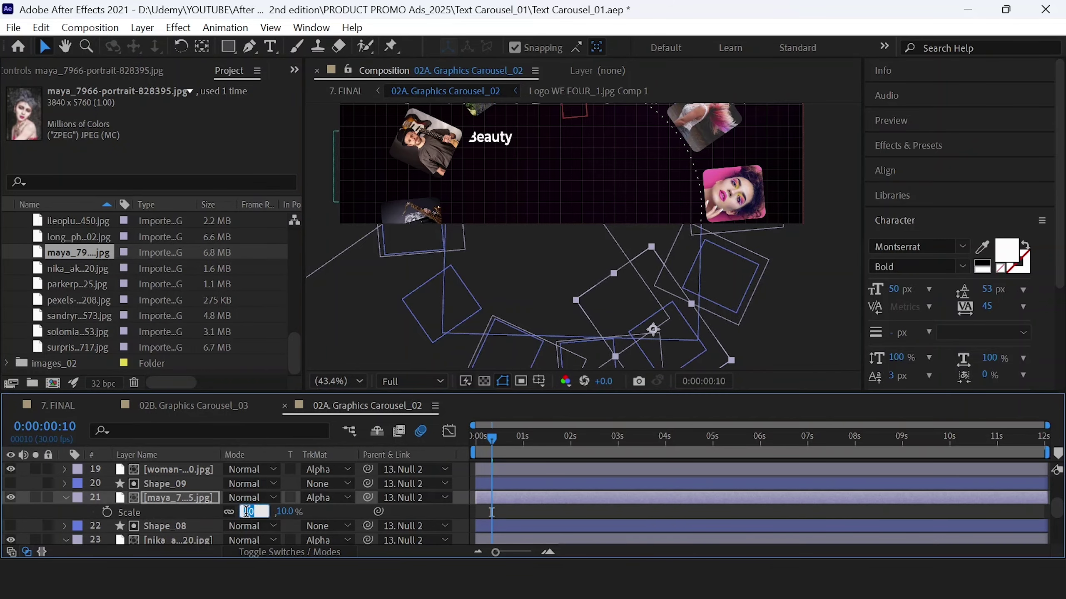
- Replace the photo in the layer under Shape_10 with long_phung-christmas-8367102.jpg and set its scale to 10%
scroll(182, 478, up, 2)
click(71, 236)
drag(71, 236, 180, 511)
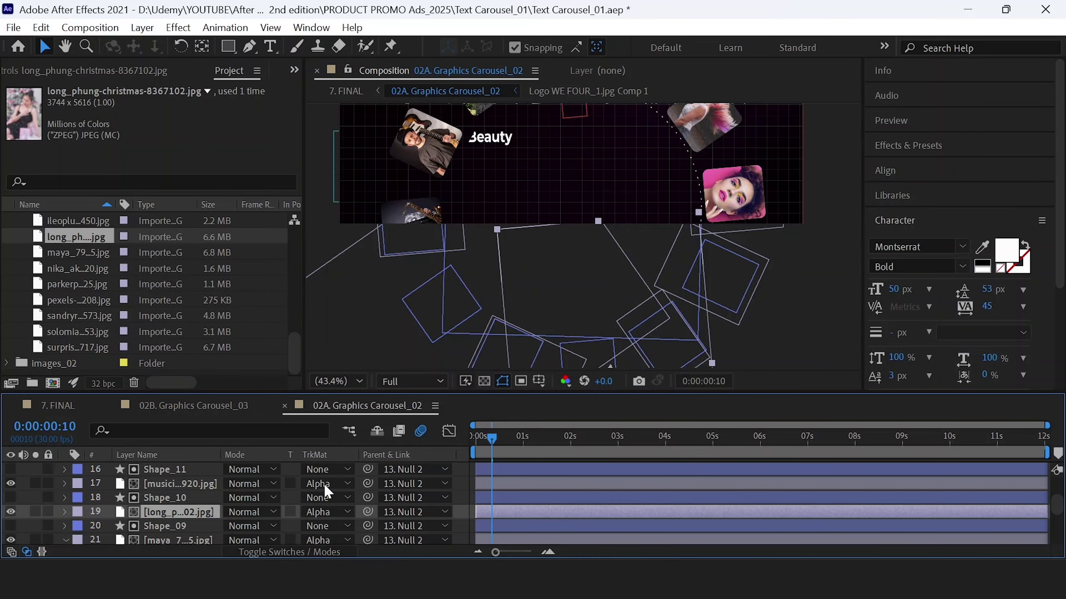
key(s)
click(247, 526)
text(10)
key(Return)
- Fit the composition in the viewer and preview the rotating carousel with its new photos from near the start
click(563, 437)
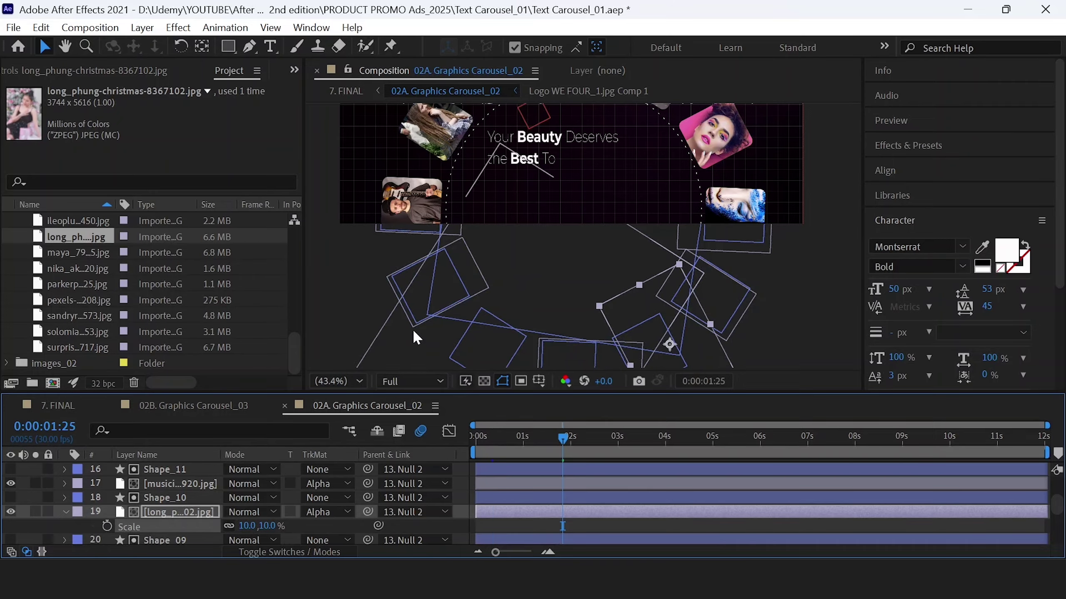
click(350, 381)
click(333, 85)
click(480, 438)
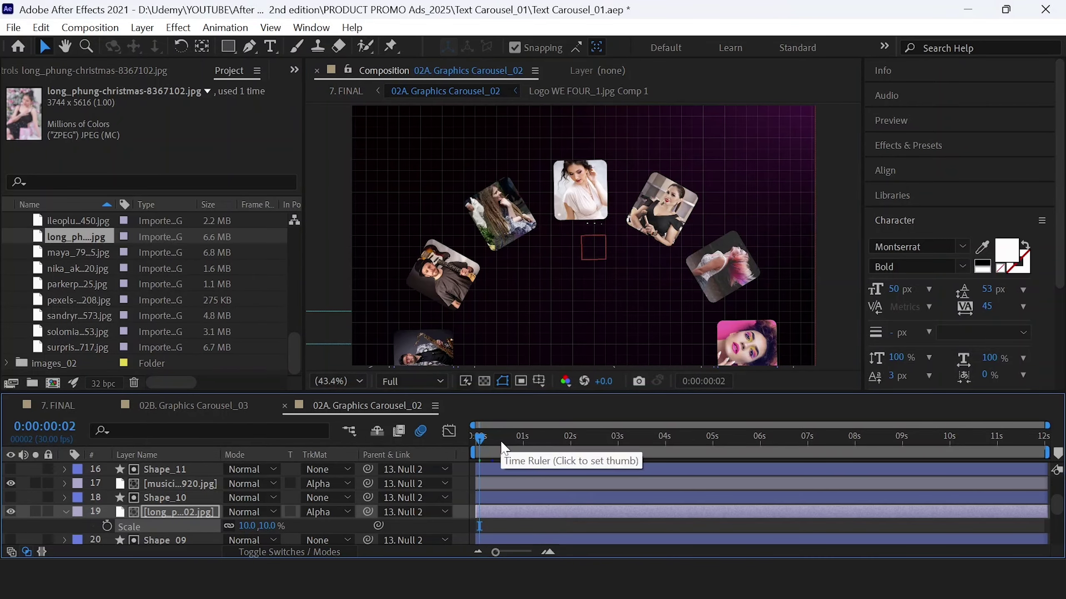
key(space)
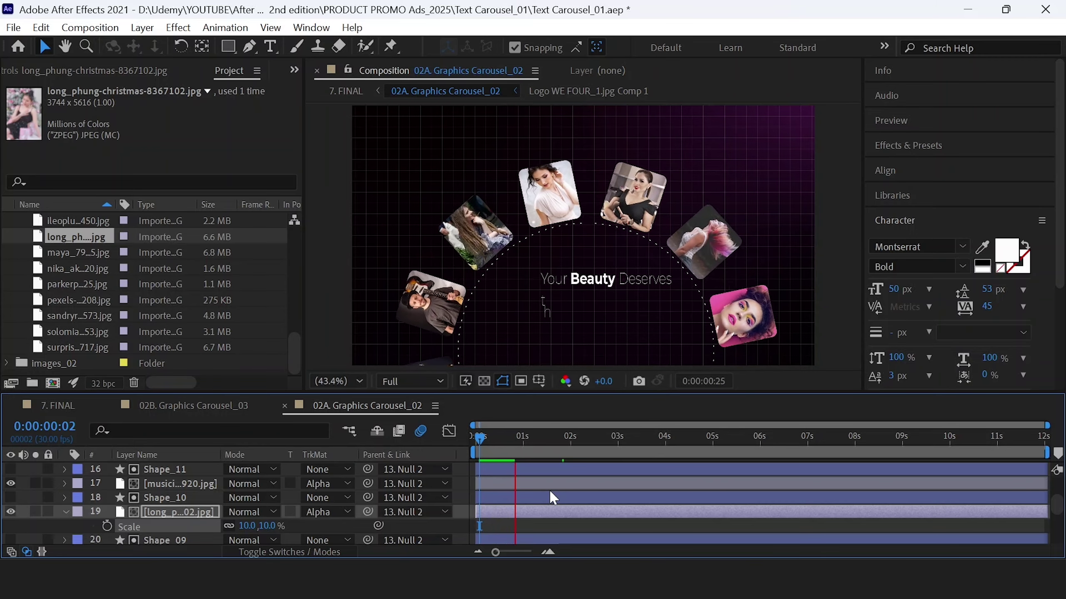
key(space)
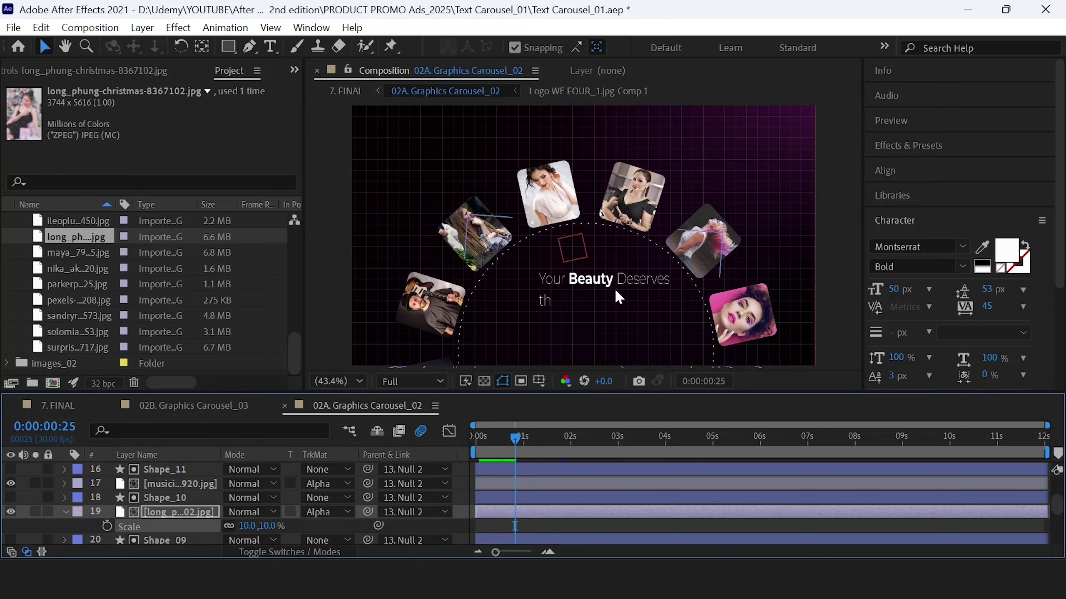
- Collapse the revealed layer properties and maximize the timeline to list the composition's layers
click(144, 473)
scroll(149, 485, down, 1)
click(460, 479)
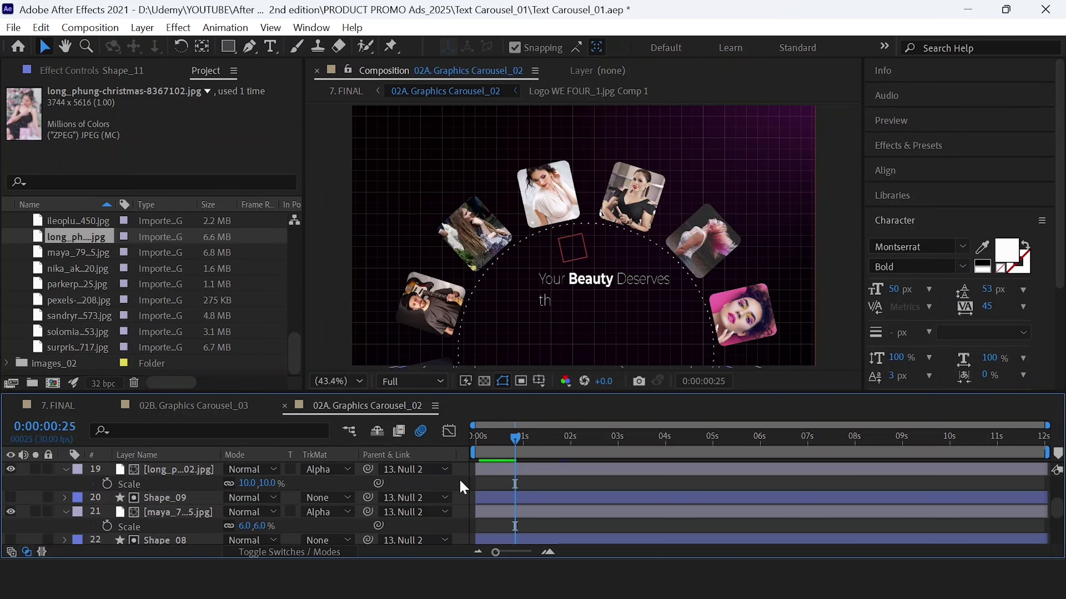
key(u)
key(grave)
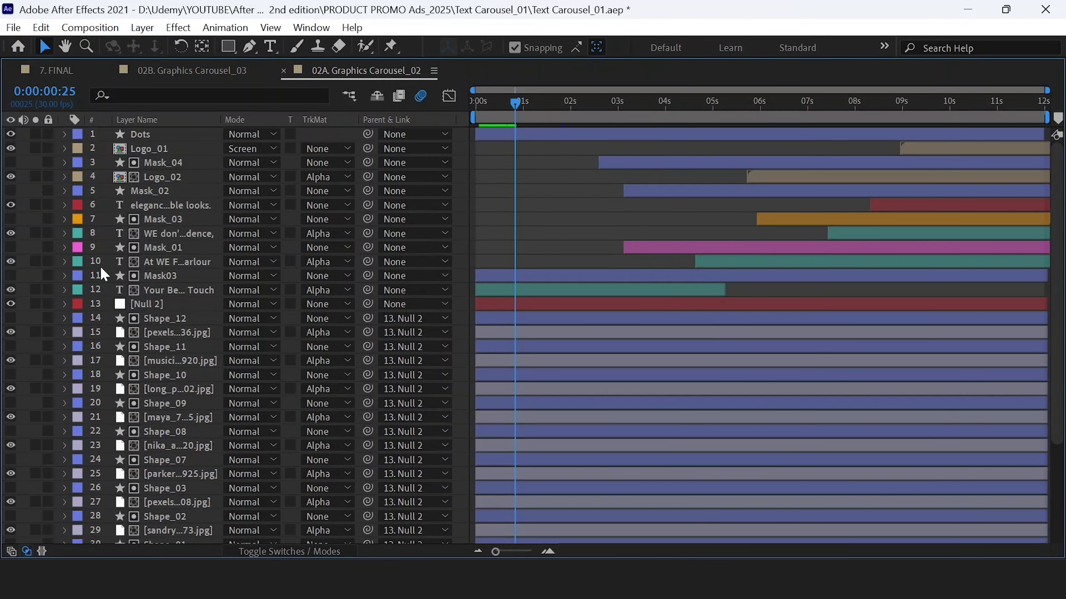
- Examine the text layers in the timeline, checking the "WE don't just style hair" layer at about 9 seconds
click(155, 233)
click(79, 267)
click(265, 261)
click(183, 269)
click(153, 289)
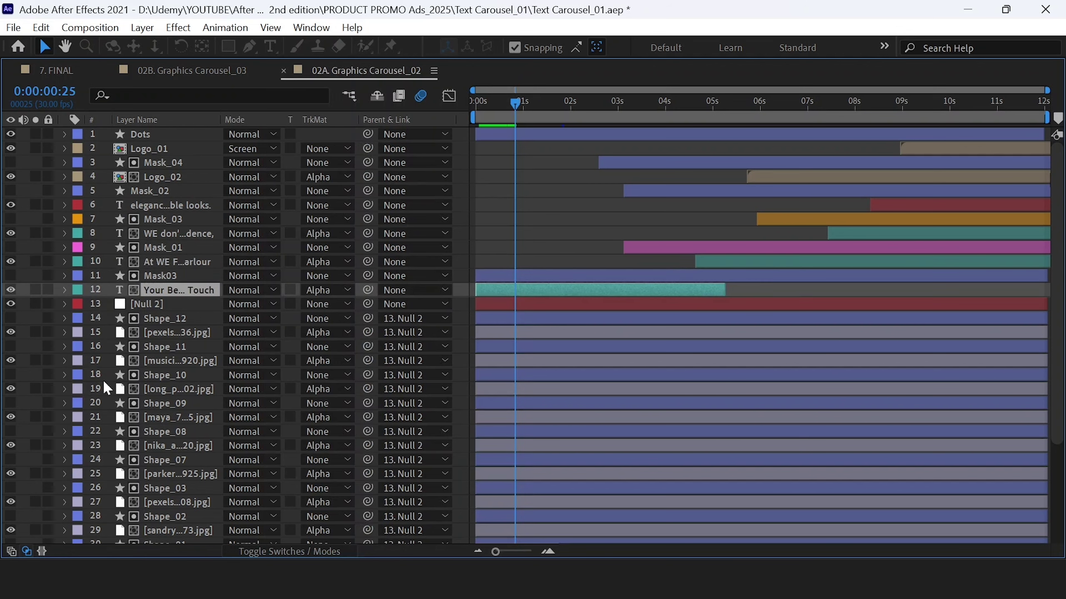
click(160, 233)
key(grave)
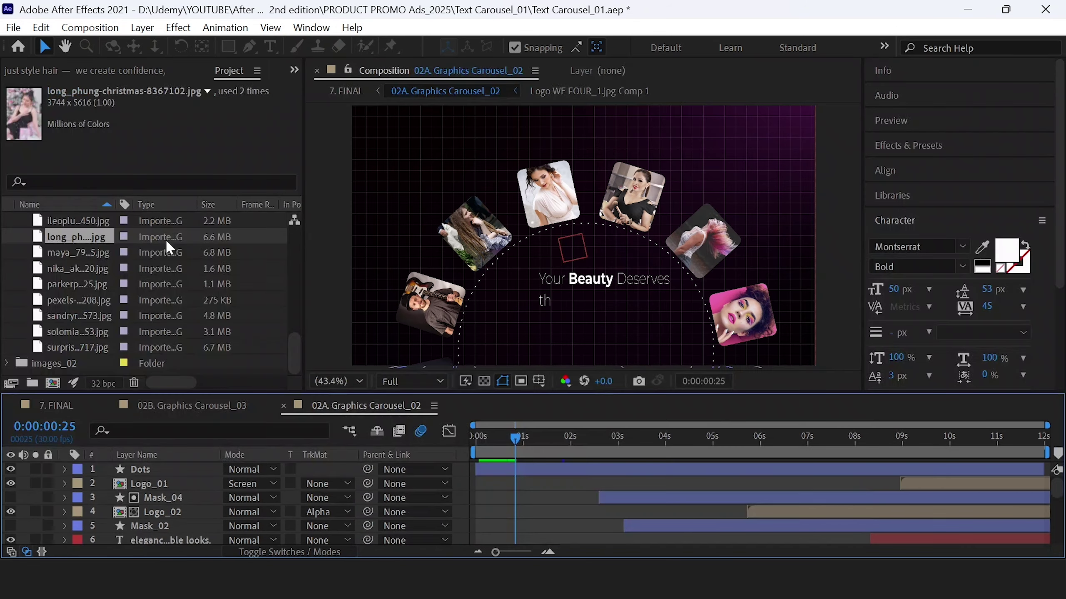
scroll(217, 511, down, 3)
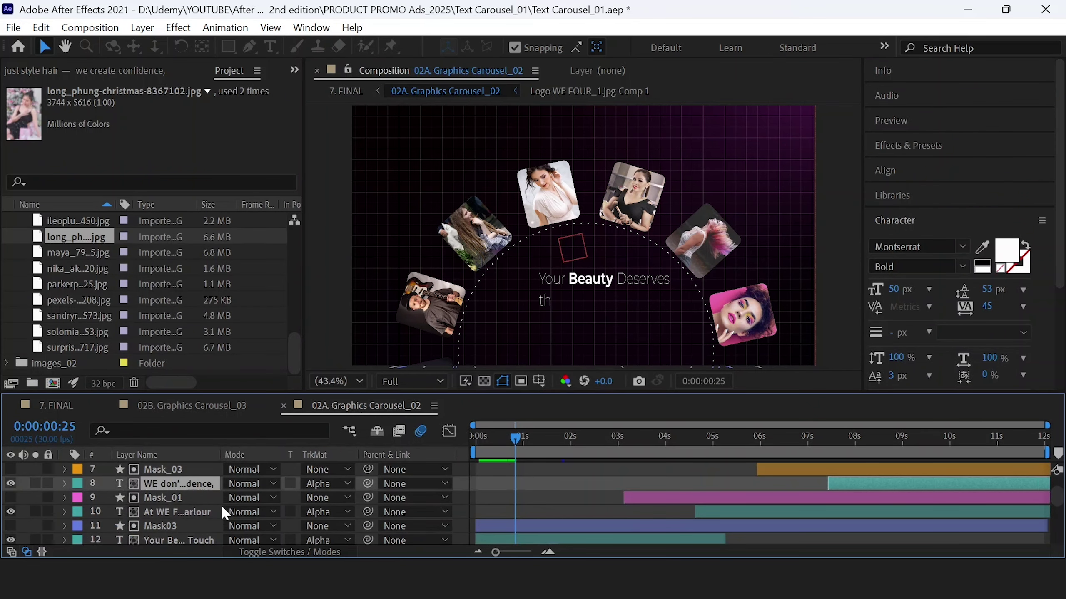
click(904, 438)
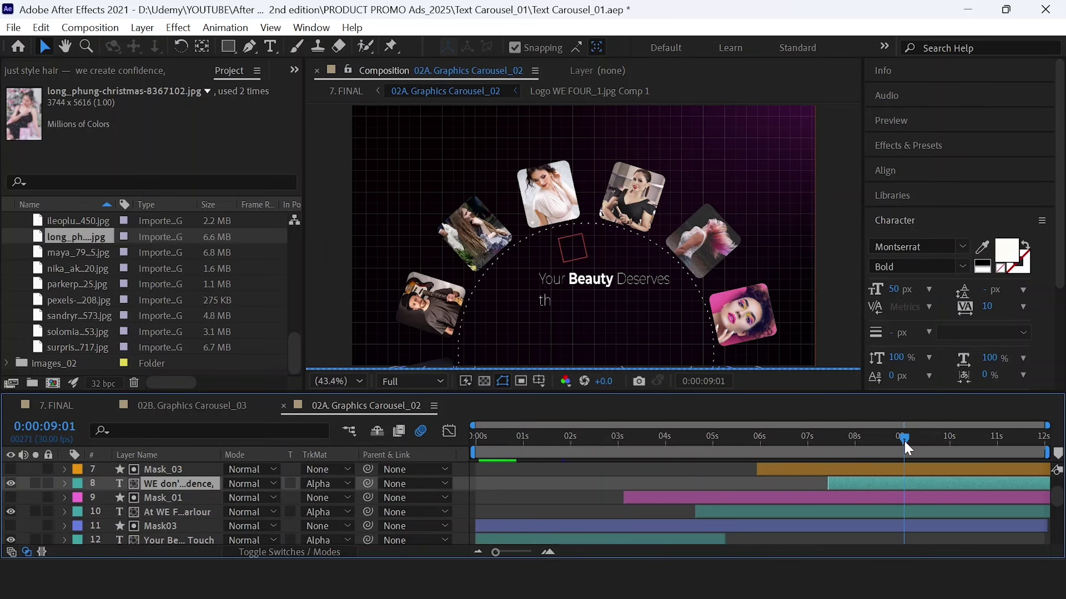
click(10, 484)
click(10, 484)
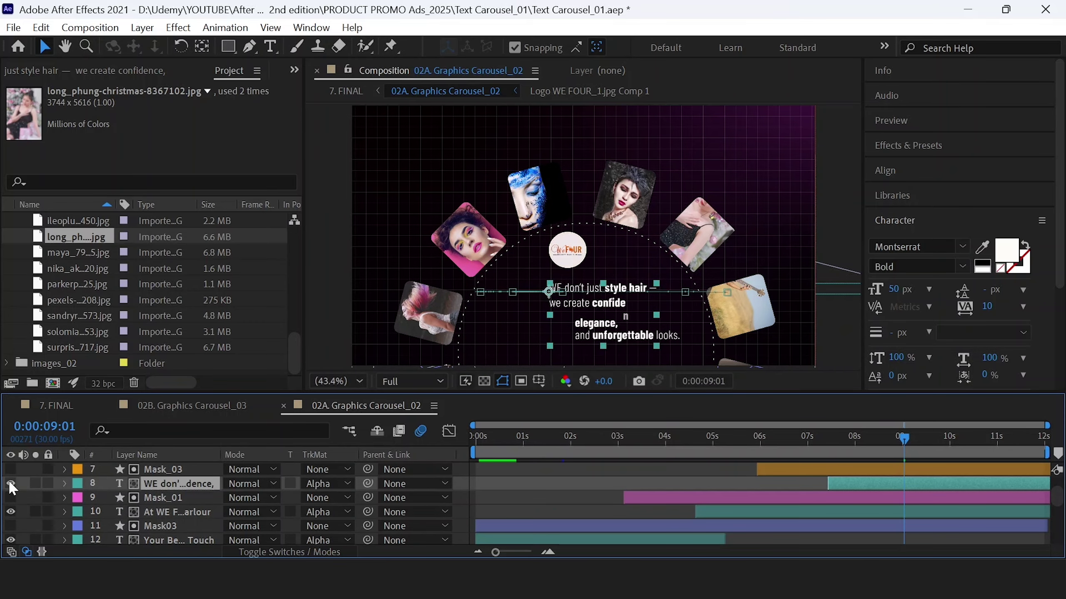
- Try the fill colour 9E6C24 on the "WE don't just style hair" text
double_click(162, 484)
click(596, 299)
drag(549, 288, 626, 303)
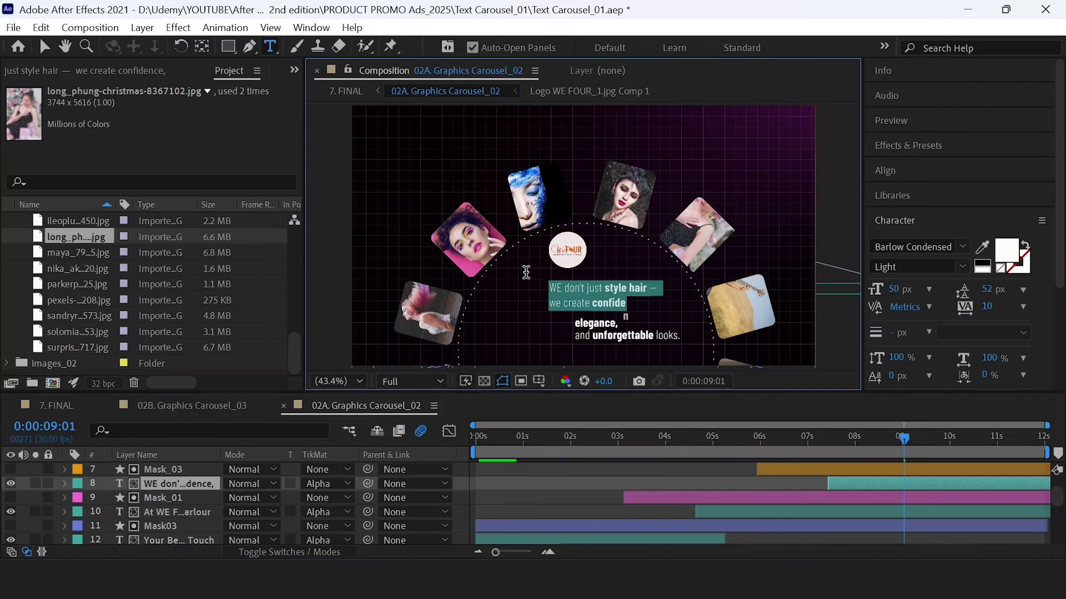
click(1012, 255)
text(9E6C24)
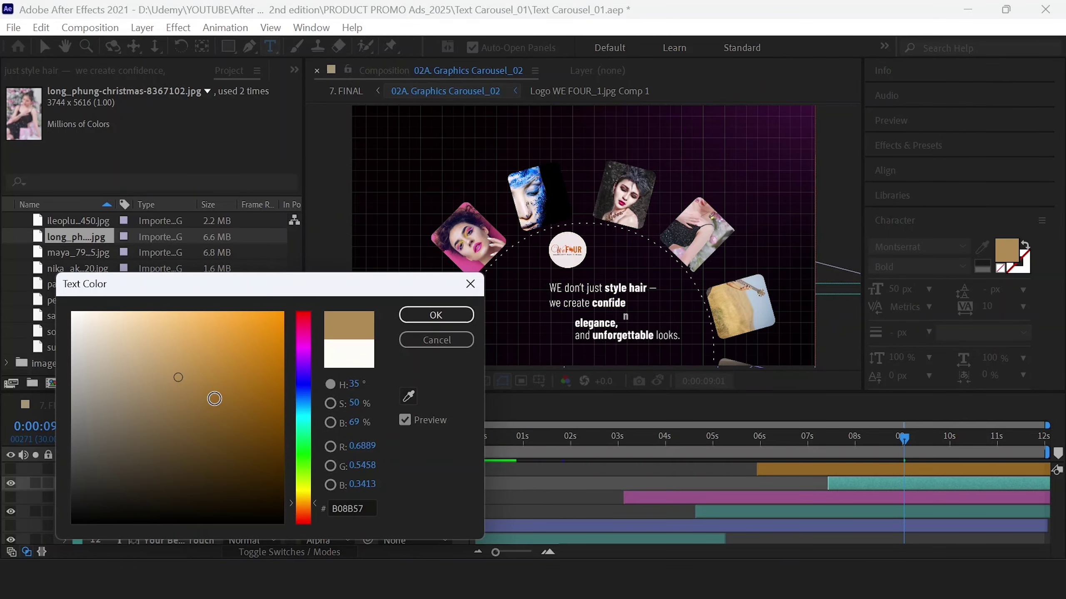
click(434, 322)
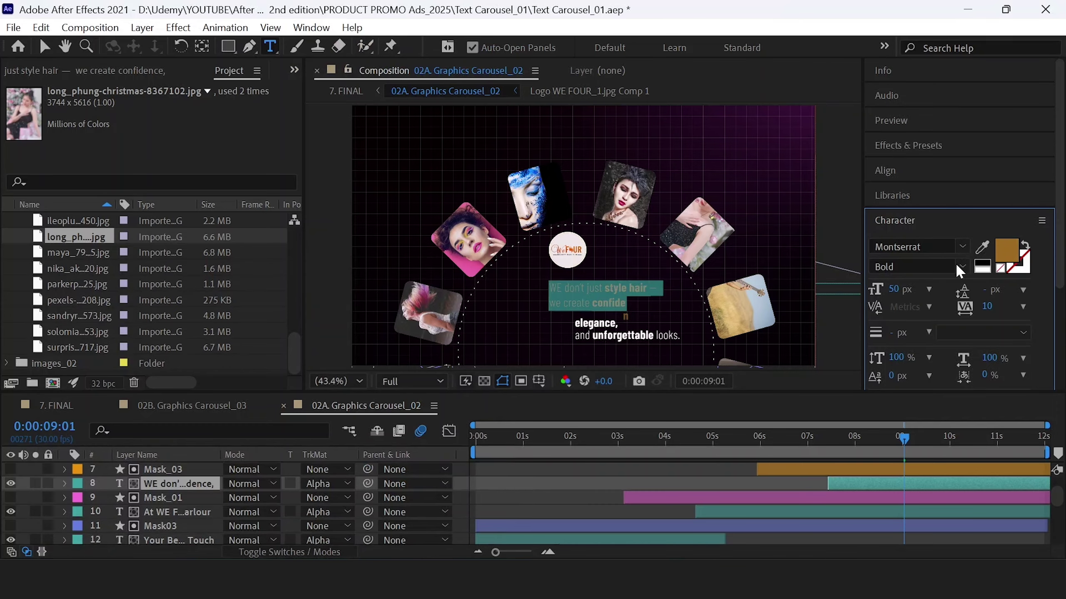
- Try the Montserrat font in the Black style on the "WE don't just style hair" text and undo the formatting changes
click(962, 247)
key(Escape)
click(962, 266)
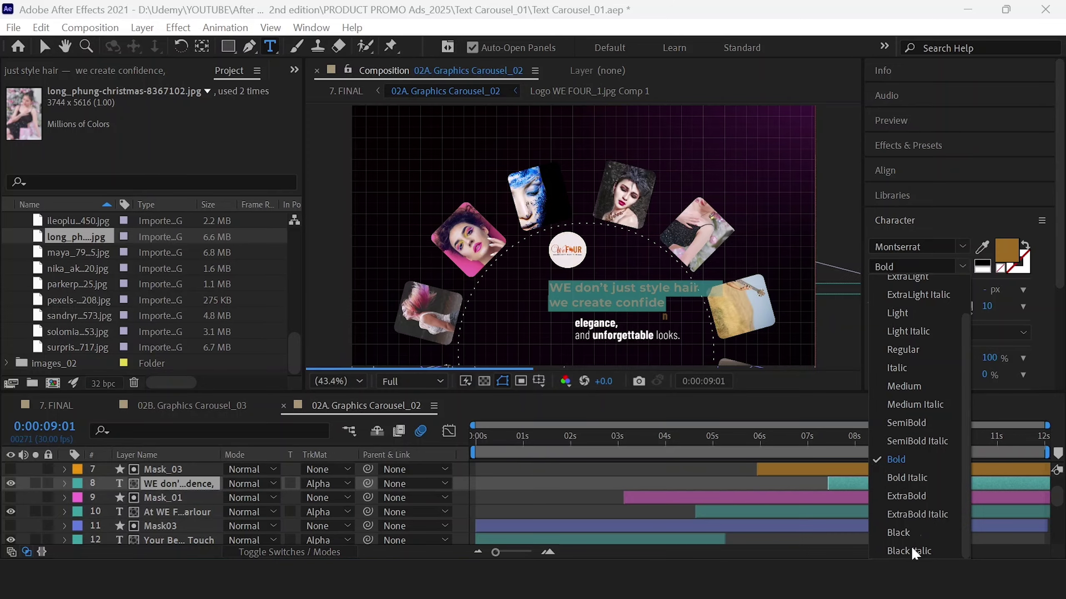
click(898, 533)
click(643, 288)
key(ctrl+a)
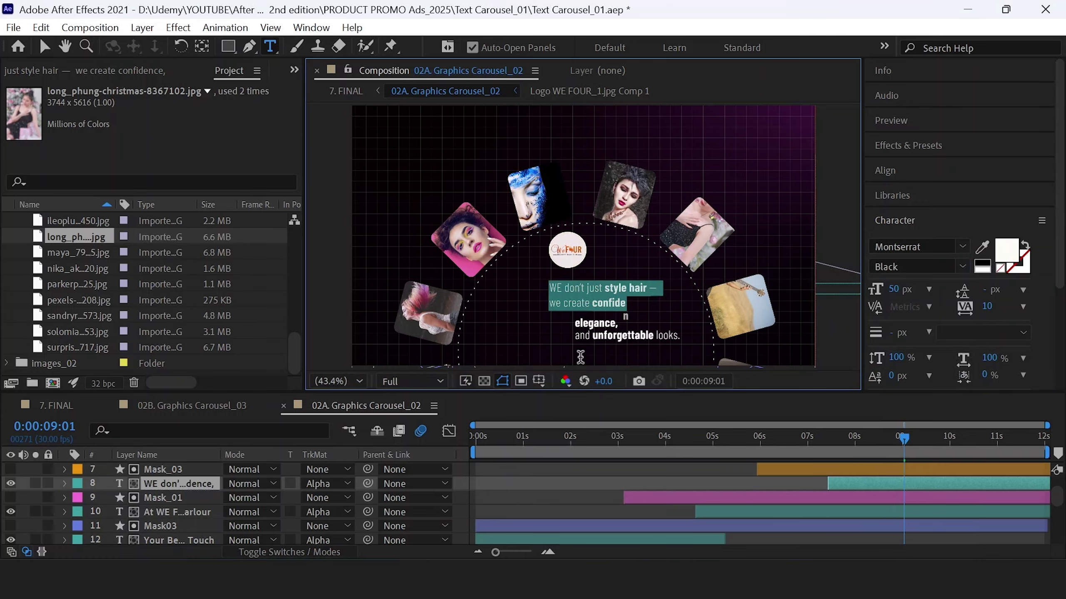
click(460, 496)
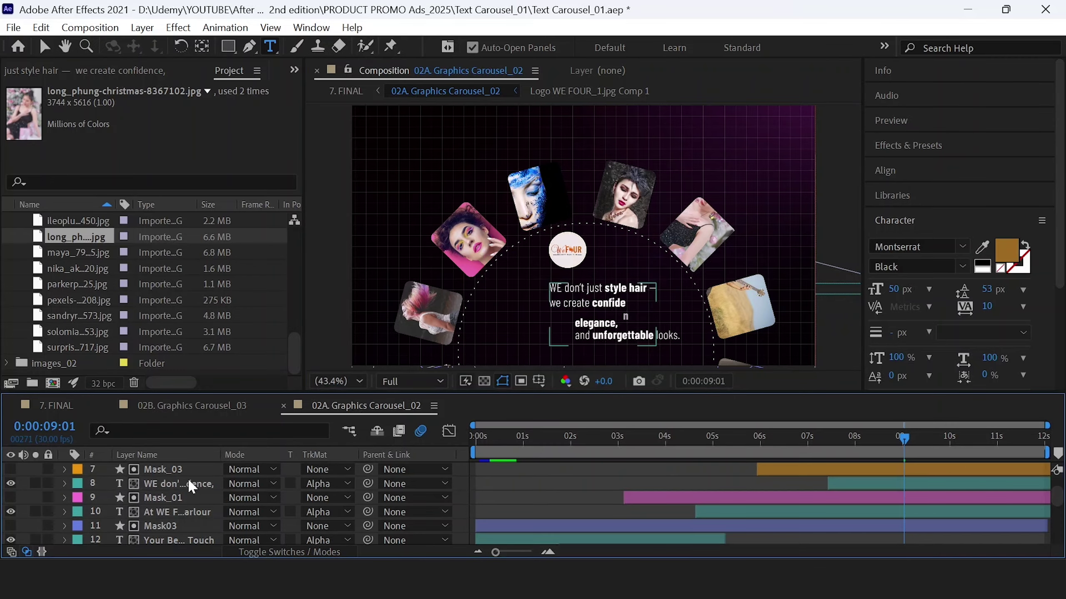
- Examine the other text layers and the full list of masked photo layers in the timeline
click(168, 486)
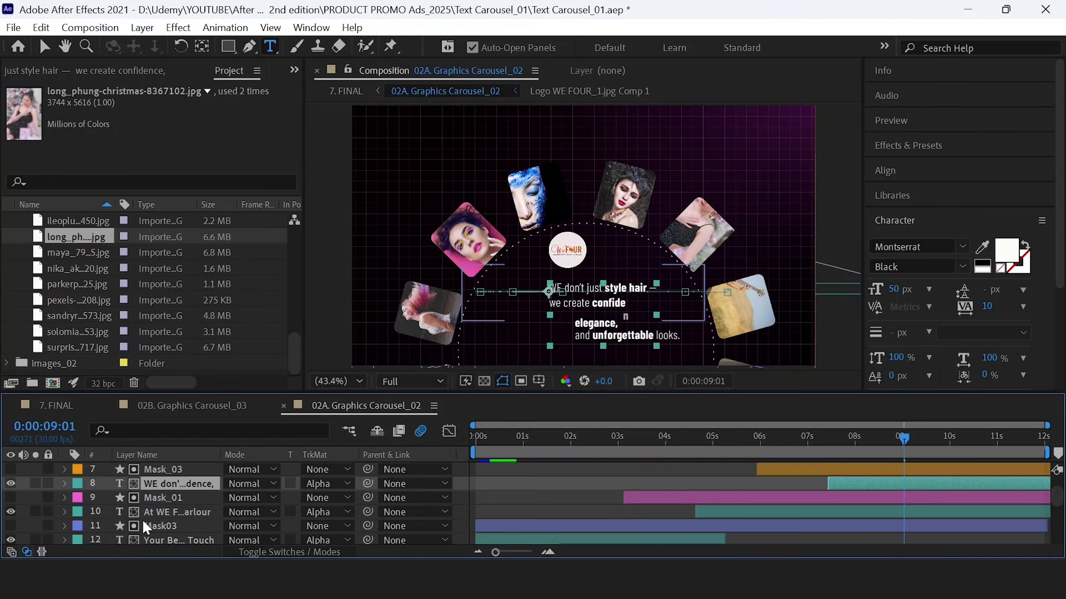
click(172, 514)
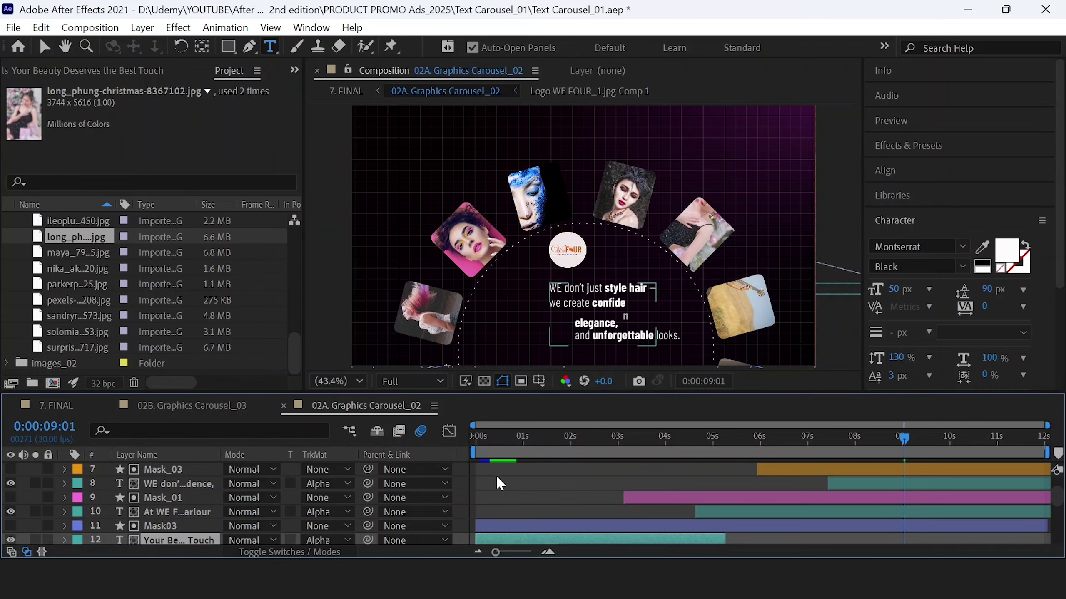
key(grave)
scroll(127, 290, down, 2)
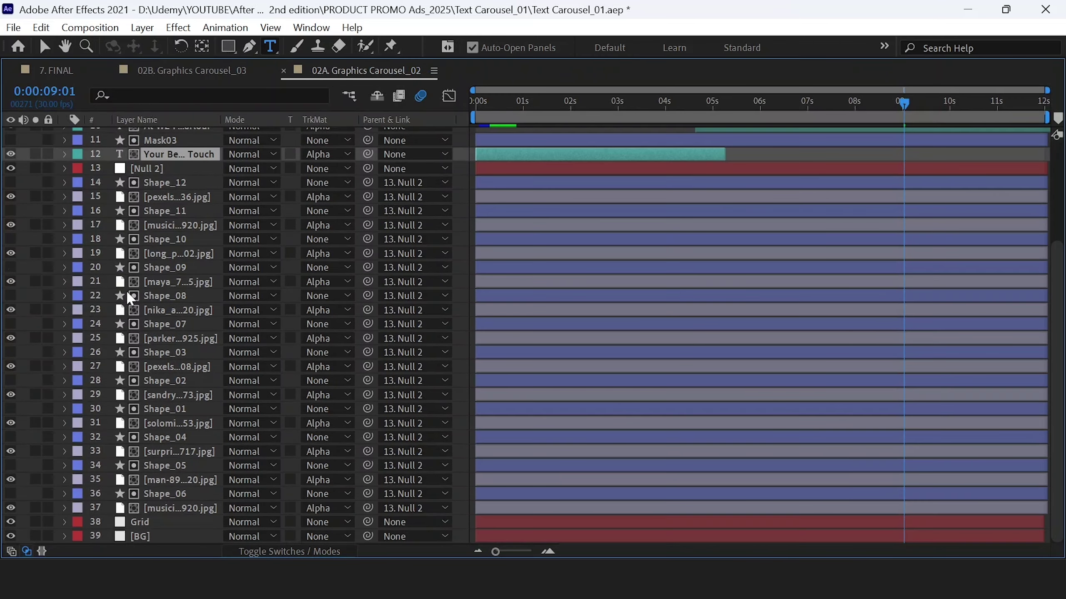
key(grave)
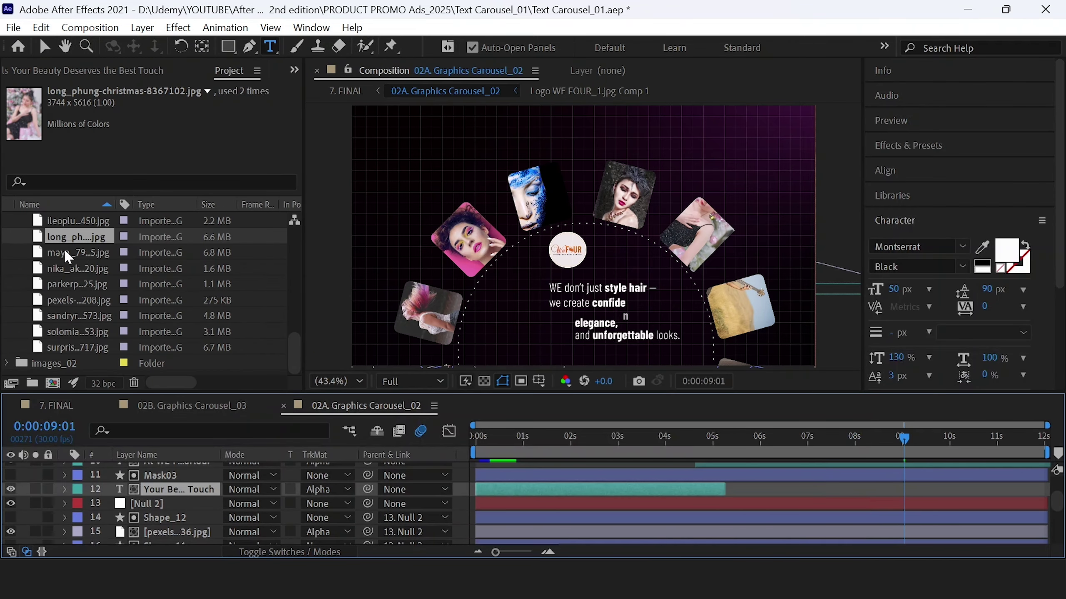
- Collapse the 02. Graphics Carousel_02 project folder and select the 3. 3D Text Carousel folder
scroll(65, 250, up, 8)
click(57, 224)
click(72, 239)
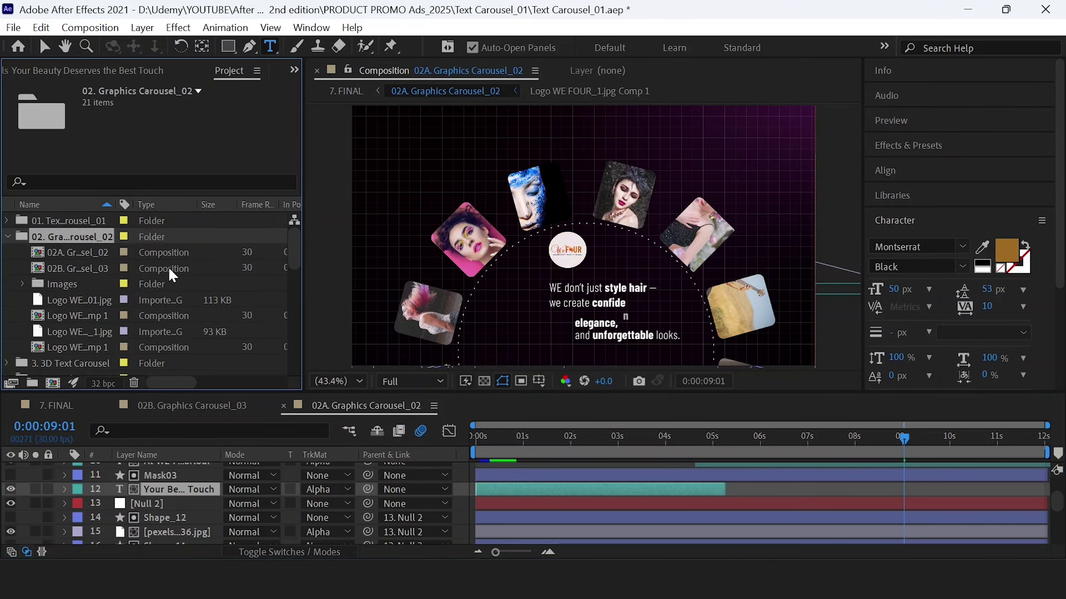
click(8, 237)
click(58, 252)
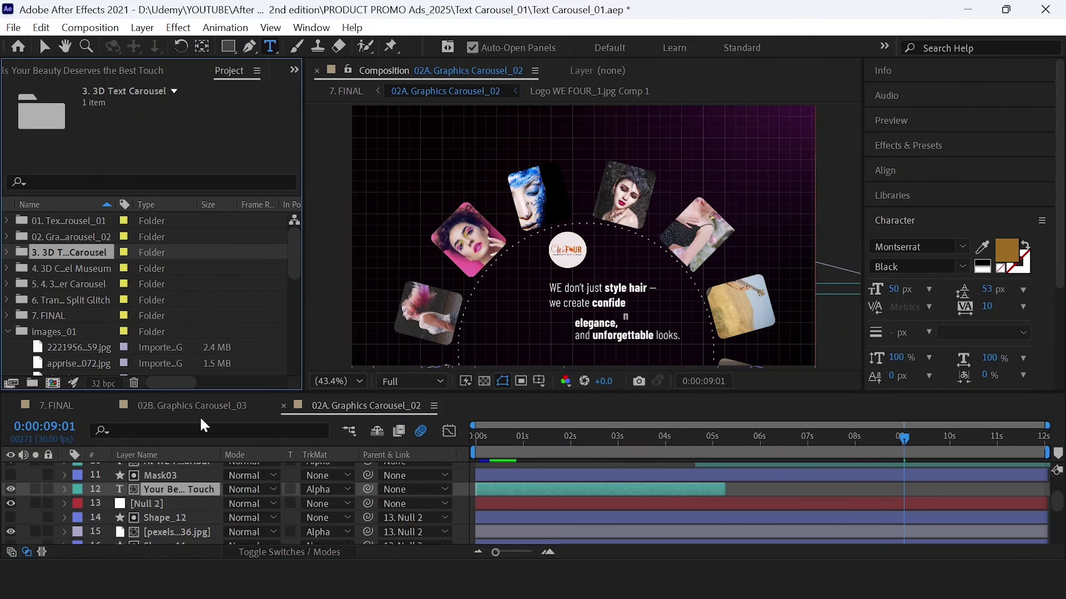
- Open the 7. FINAL composition and review its Text Carousel_01, 02A and 02B carousel layers at about 5, 14 and 21 seconds
click(57, 406)
scroll(621, 490, down, 5)
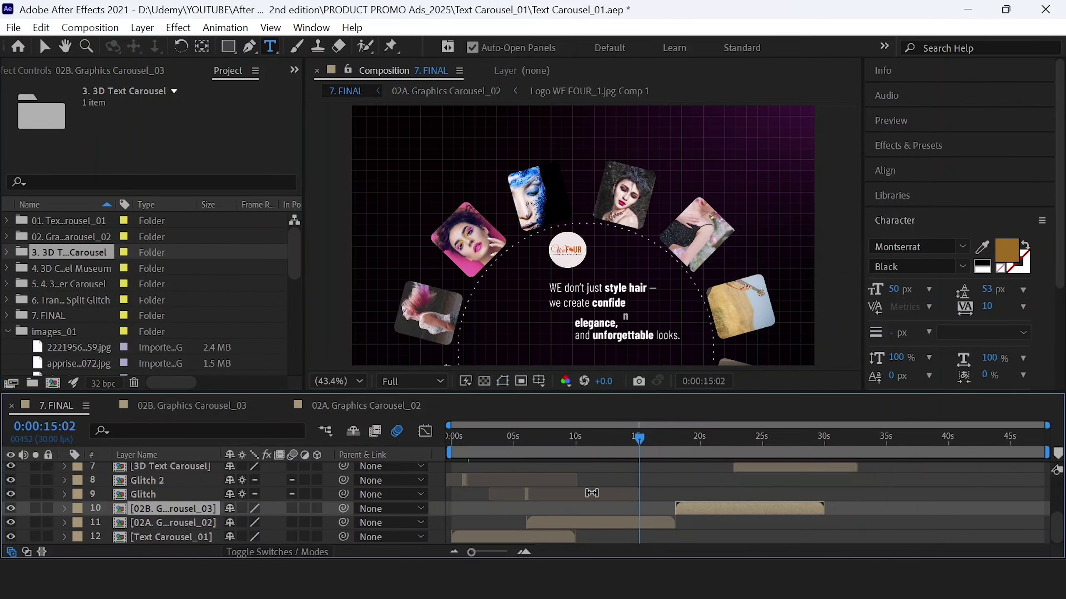
click(517, 437)
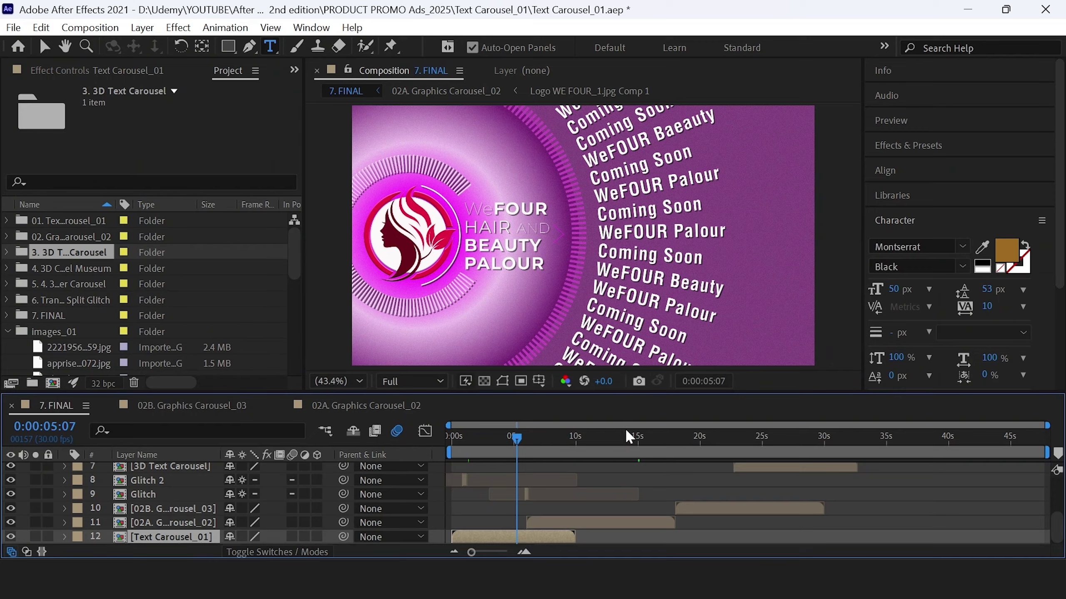
click(626, 435)
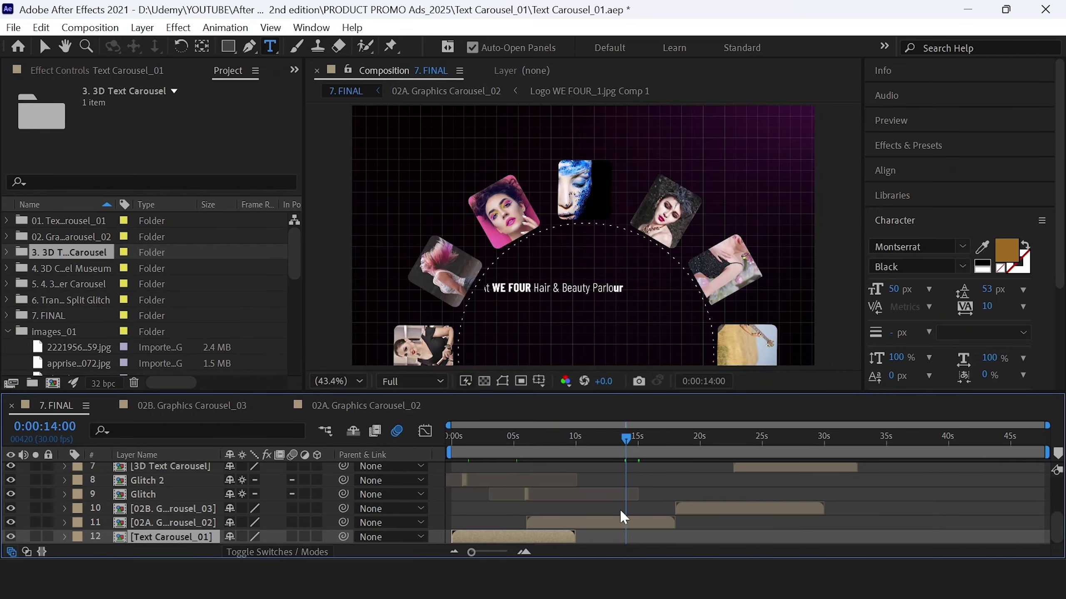
click(620, 524)
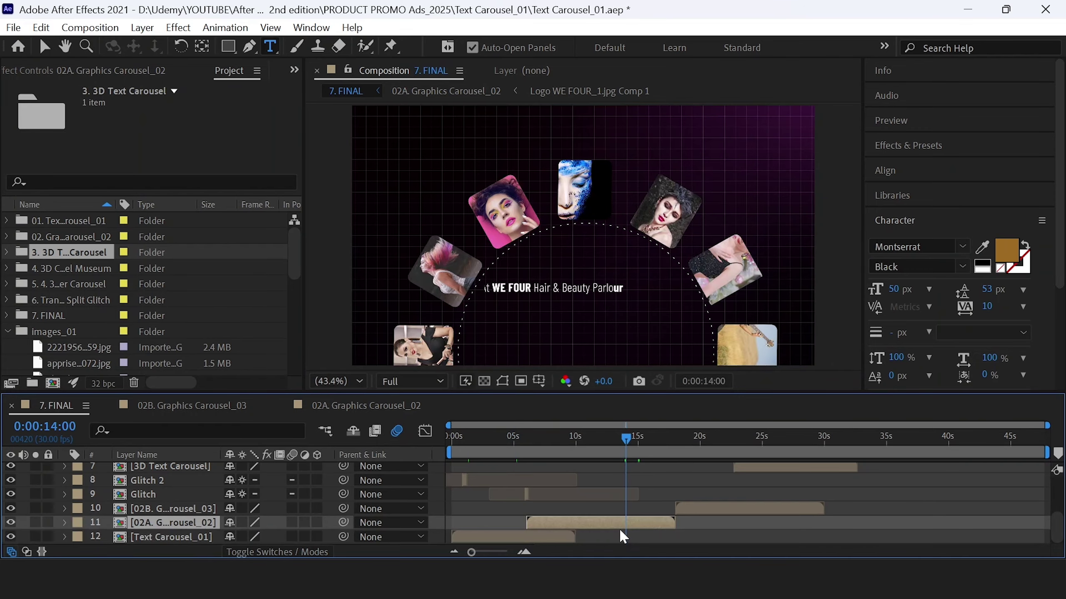
click(714, 435)
click(711, 509)
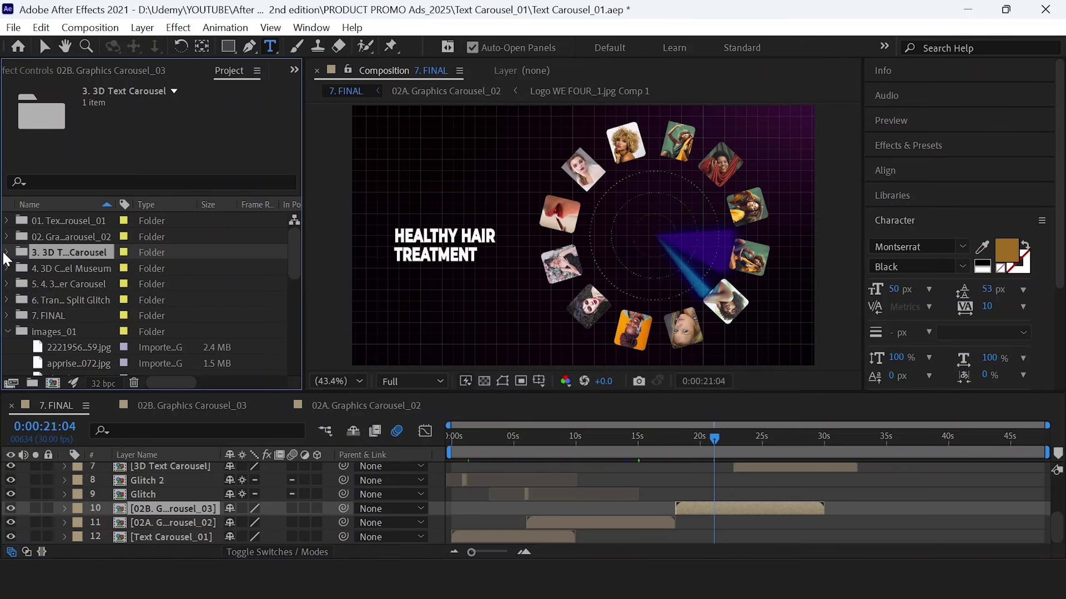
- Open the 3D Text Carousel composition from the 3. 3D Text Carousel folder and deselect all its layers
click(7, 252)
click(56, 266)
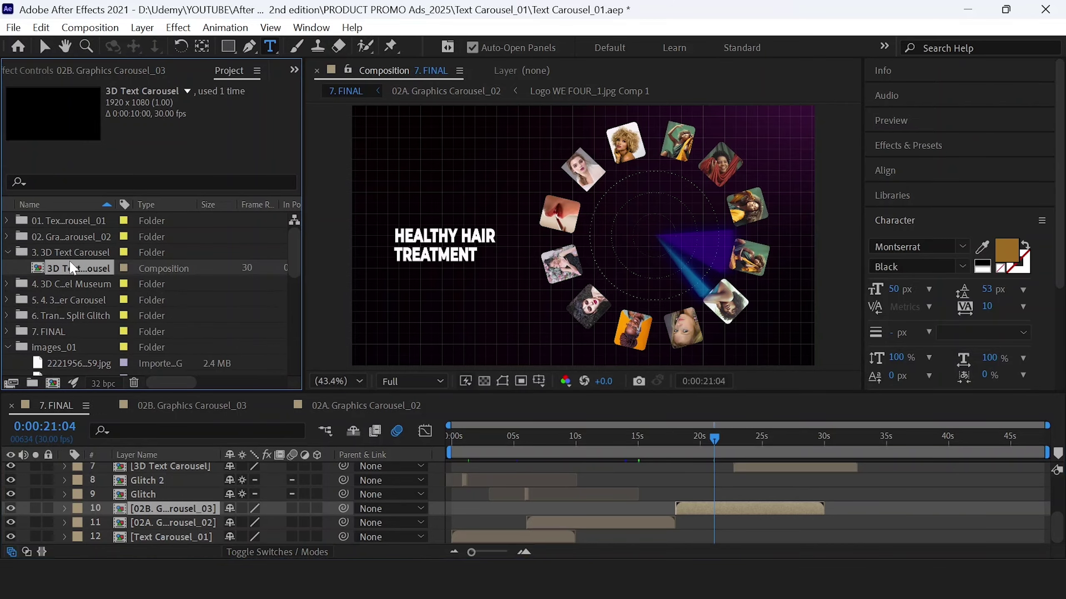
double_click(74, 267)
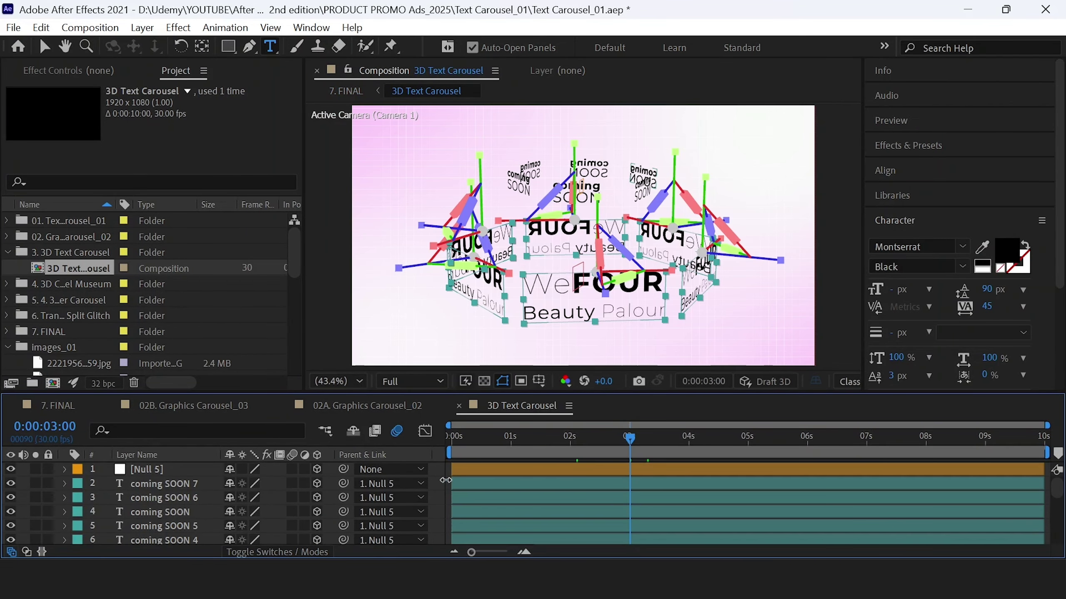
key(ctrl+shift+a)
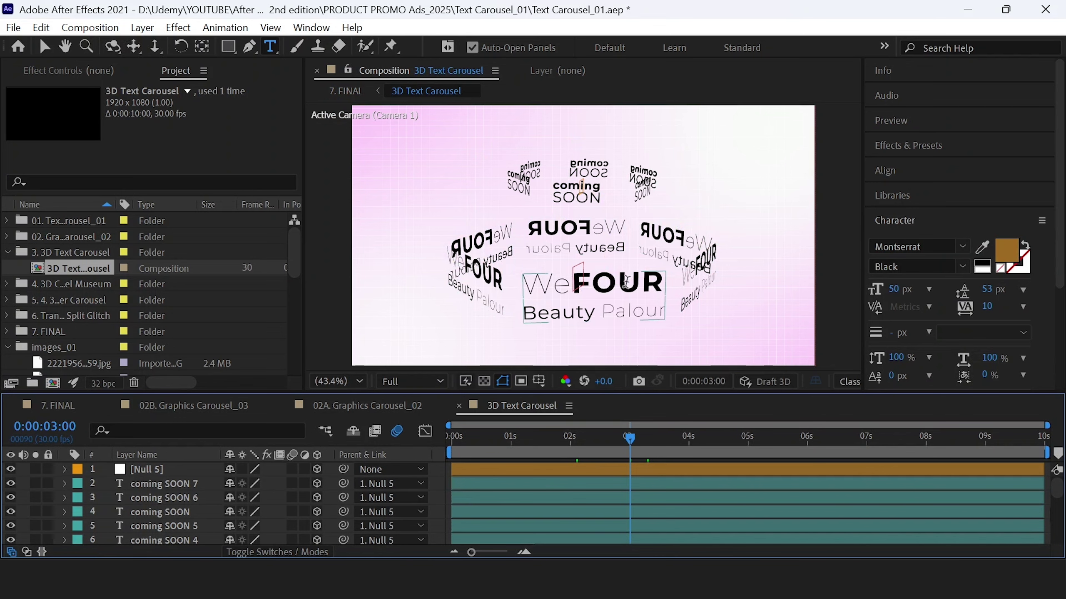
- Examine the full layer list of 3D Text Carousel, highlighting the group of text layers from coming SOON 7 to coming SOON 2
click(126, 497)
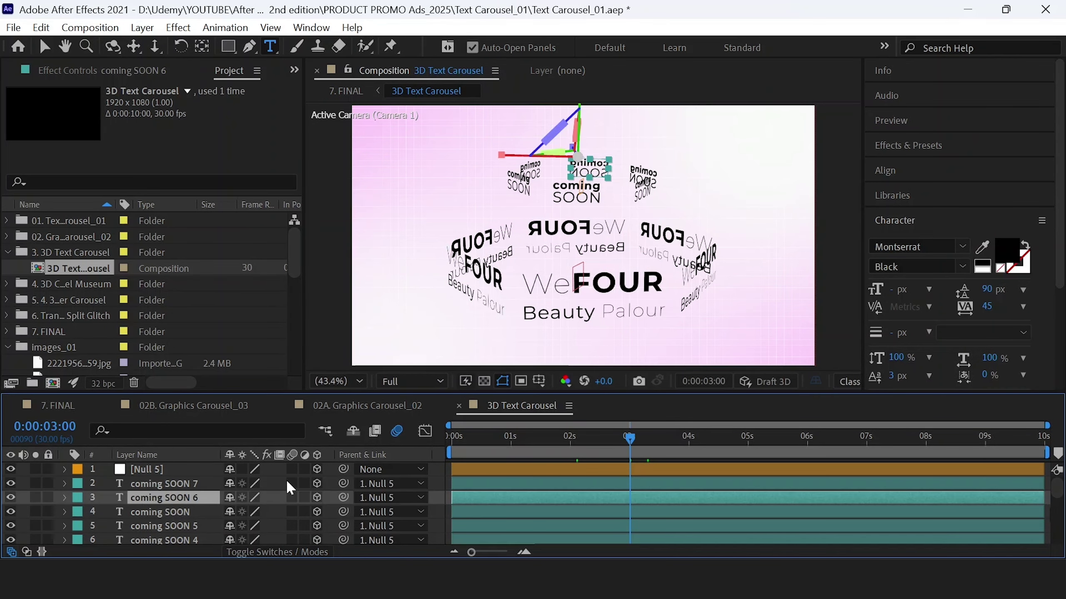
key(grave)
key(grave)
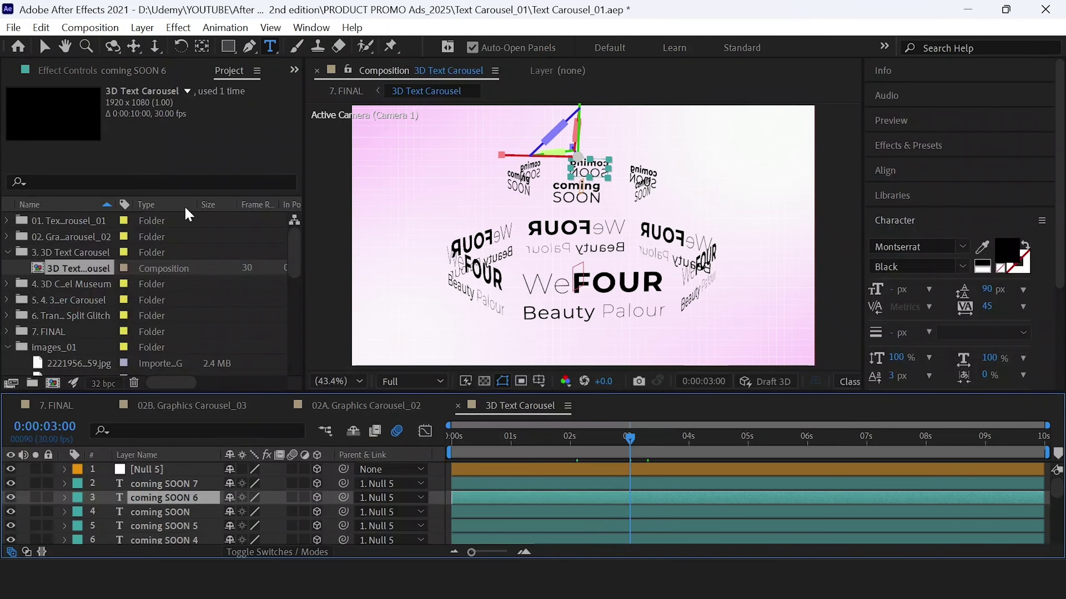
key(grave)
key(grave)
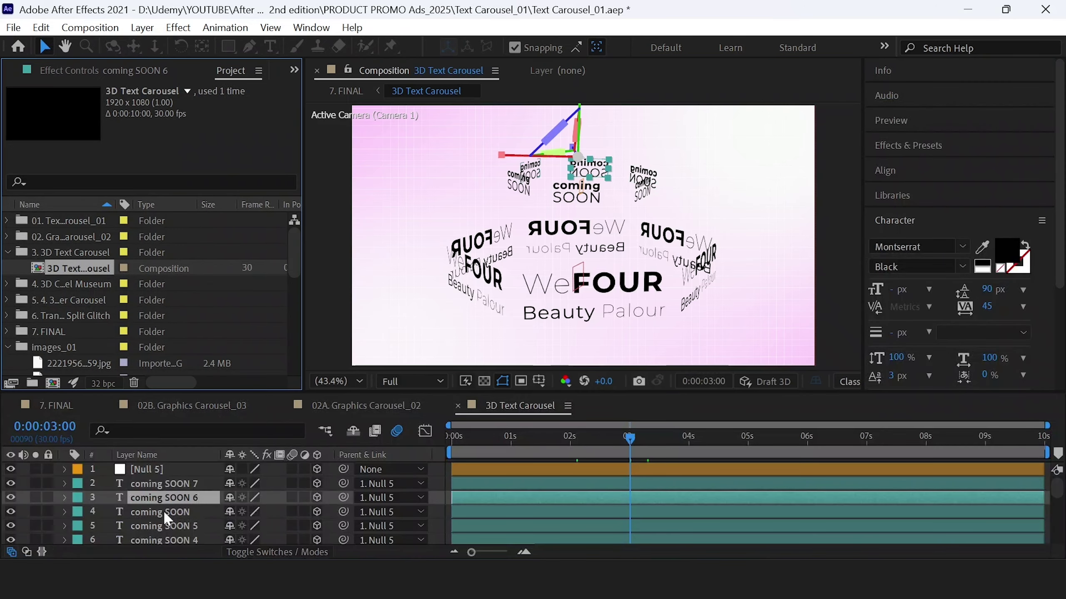
click(163, 510)
key(grave)
click(158, 151)
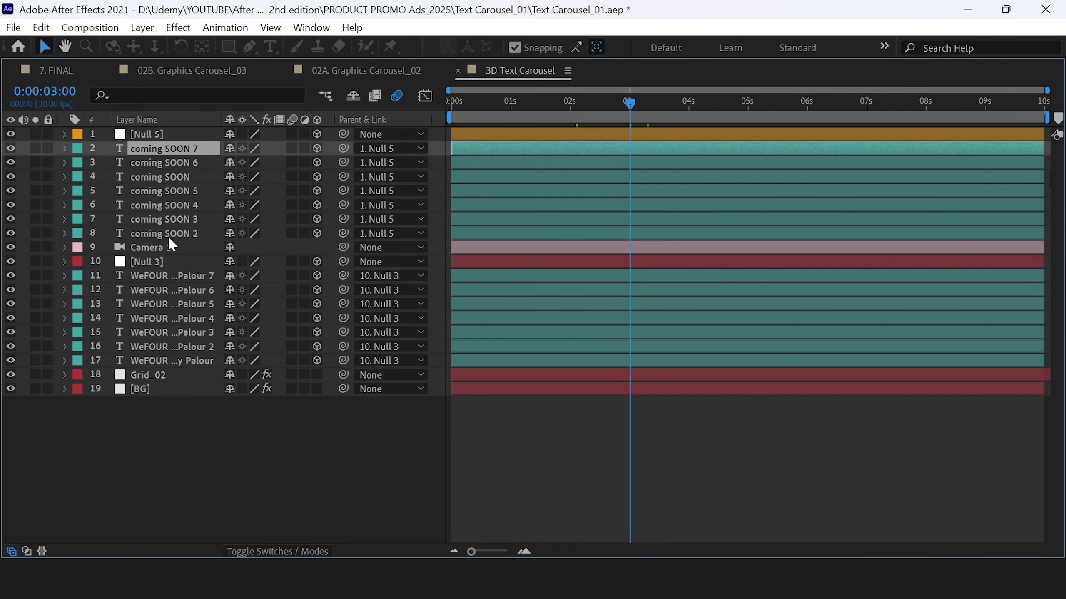
shift+click(170, 235)
key(grave)
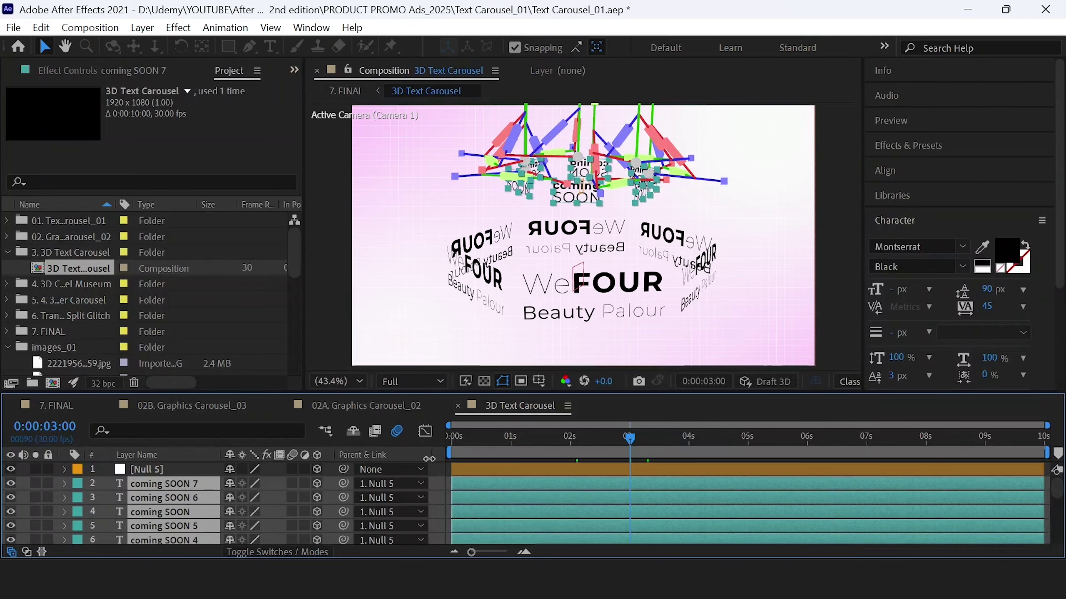
click(441, 481)
- Try replacing the text of the coming SOON layer with placeholder characters and undo the change
click(163, 509)
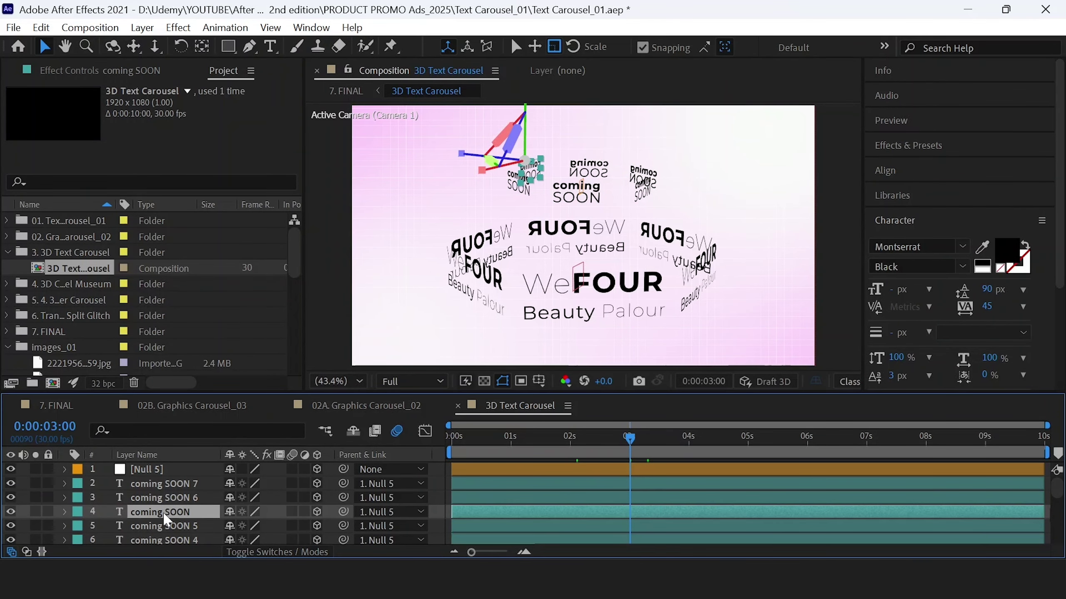
key(ctrl+t)
text(jmkmkm ,)
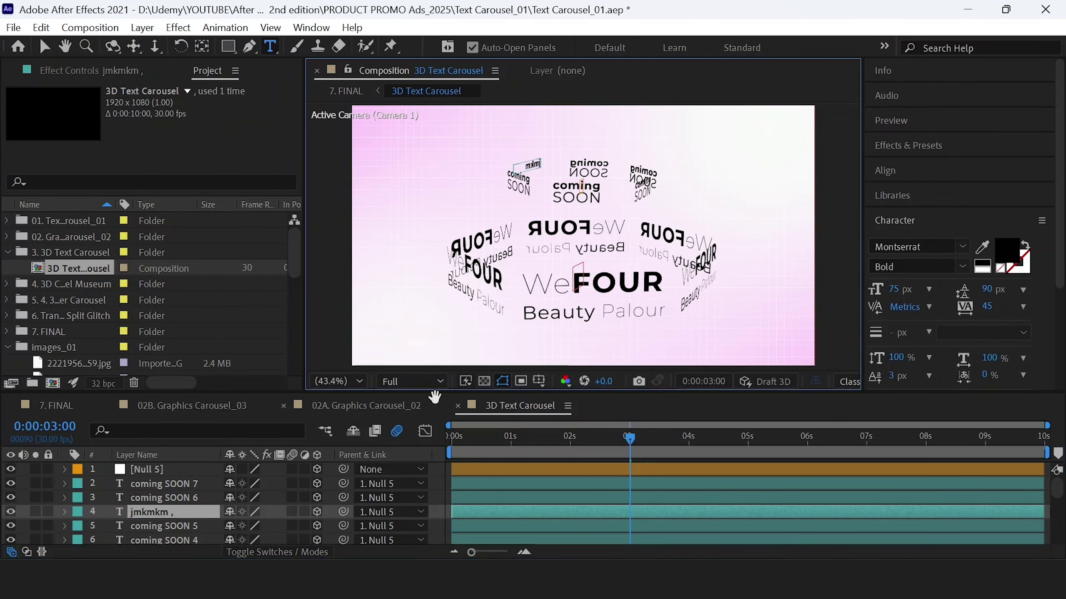
key(ctrl+z)
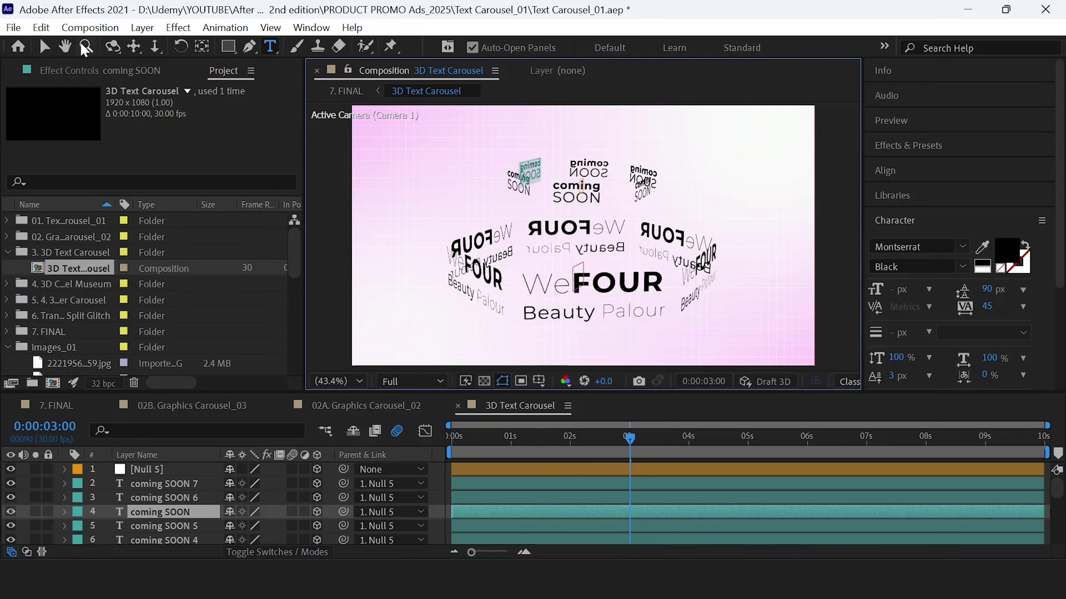
- Identify the coming SOON 4 text in the carousel by hiding and showing its layer
click(44, 46)
click(180, 540)
scroll(184, 544, down, 1)
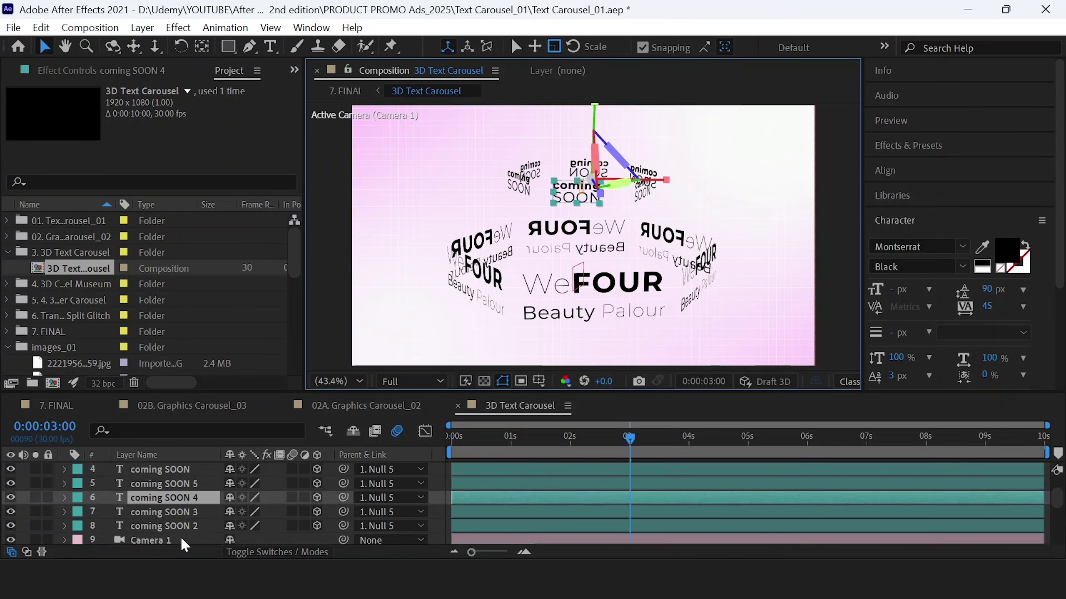
click(10, 497)
click(11, 498)
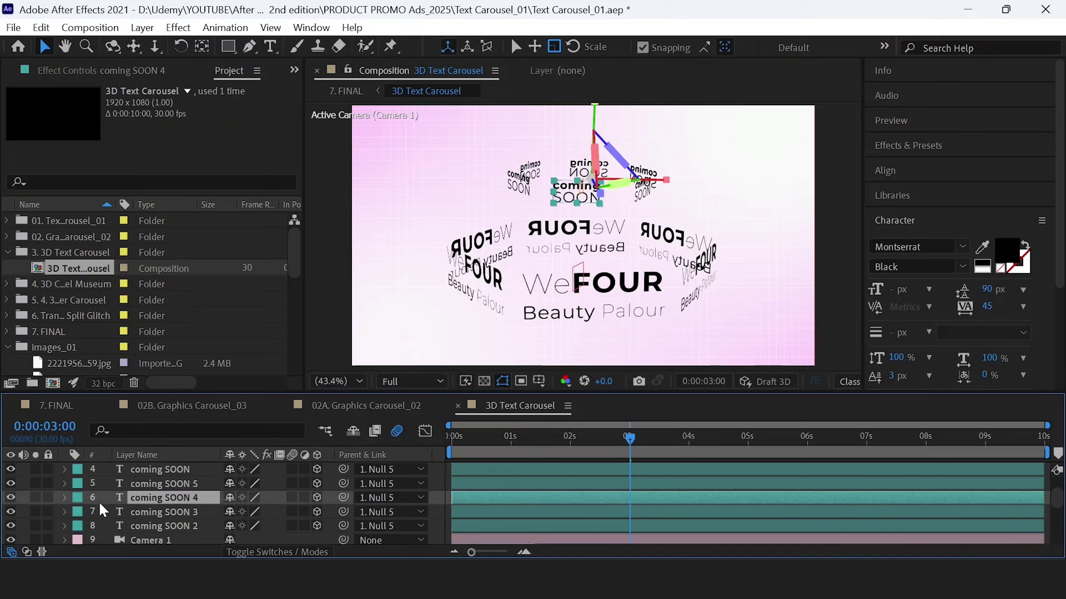
key(ctrl+t)
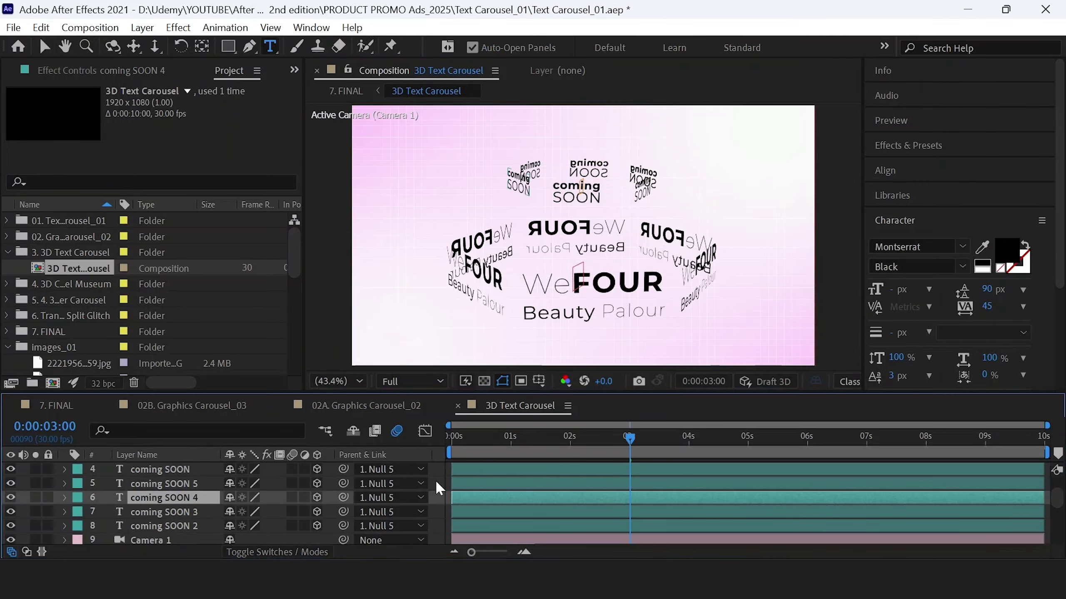
key(F2)
- Identify the front WeFOUR Beauty Palour 5 text by selecting it and toggling its layer's visibility
click(603, 275)
scroll(186, 493, down, 4)
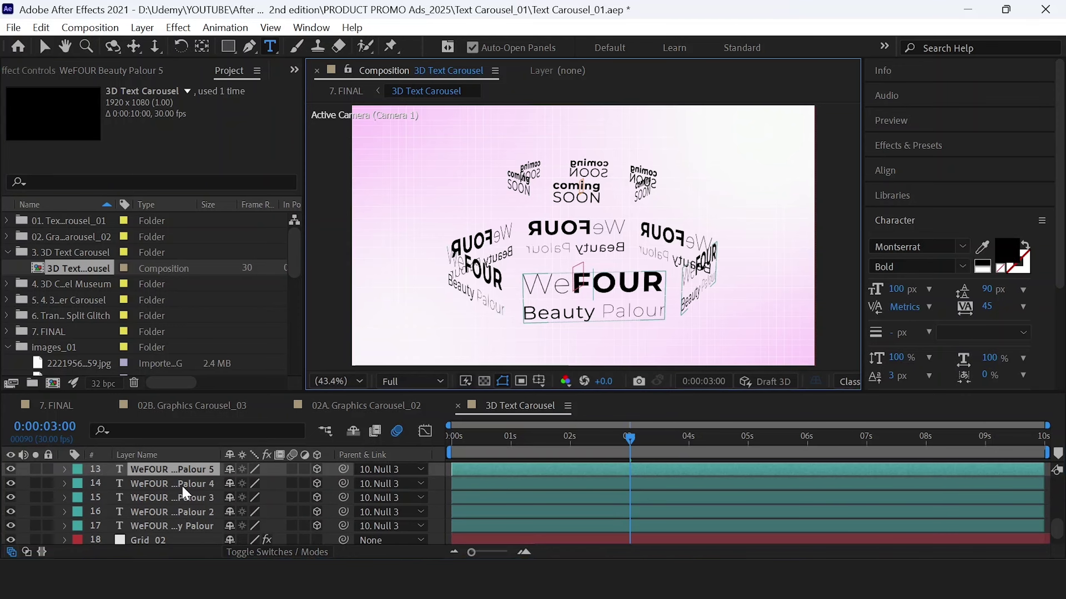
click(10, 469)
click(10, 469)
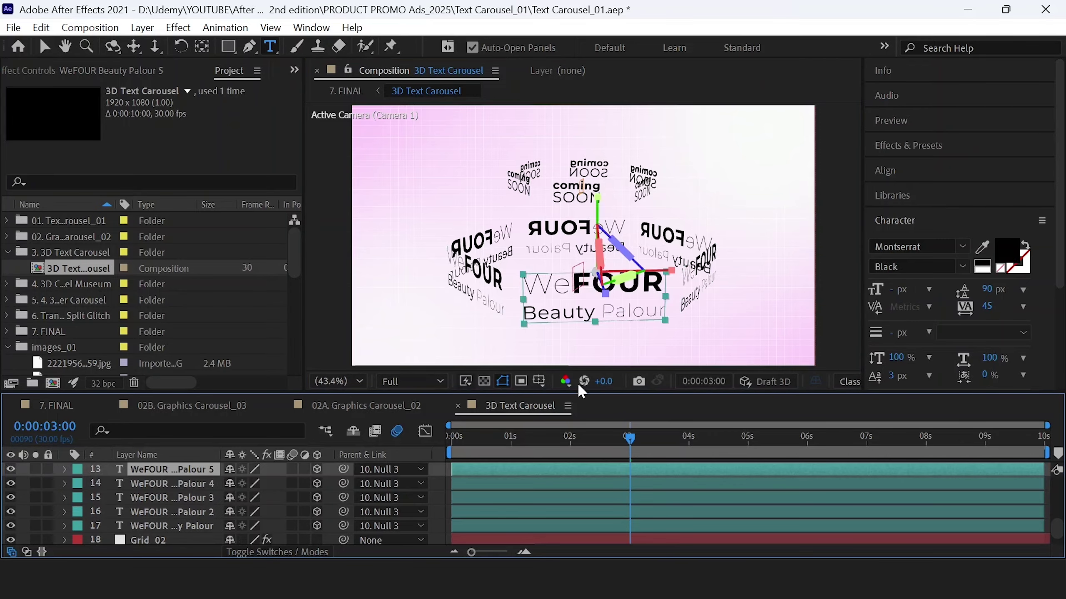
- Try replacing "WeFOUR" with "WE COME" in the front Beauty Palour text and undo the edit
double_click(181, 467)
drag(667, 281, 536, 290)
text(W)
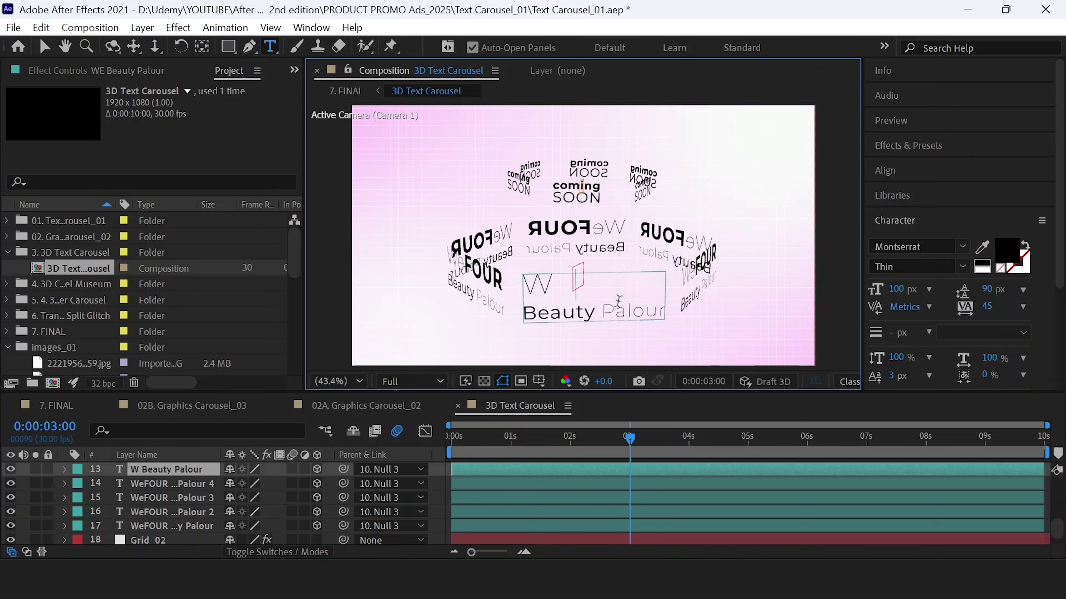
text(E COME)
click(438, 500)
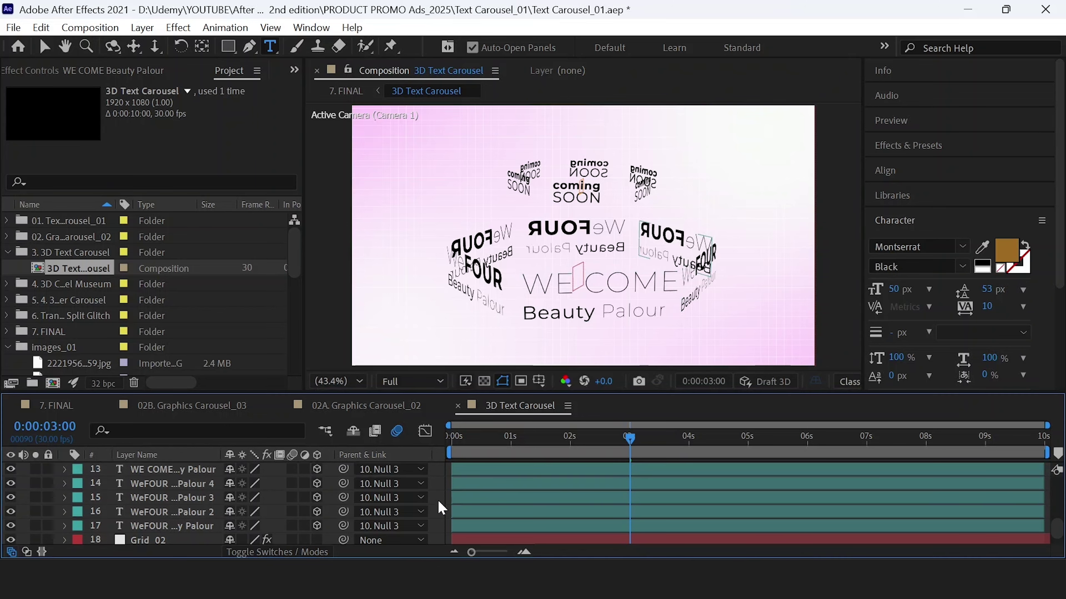
key(ctrl+z)
key(ctrl+z)
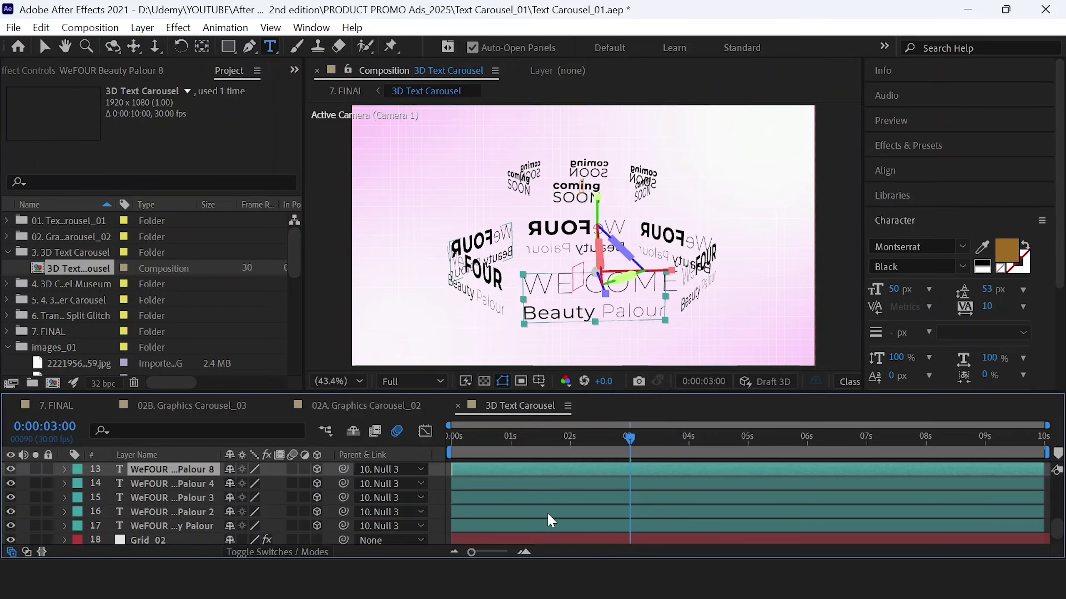
click(444, 499)
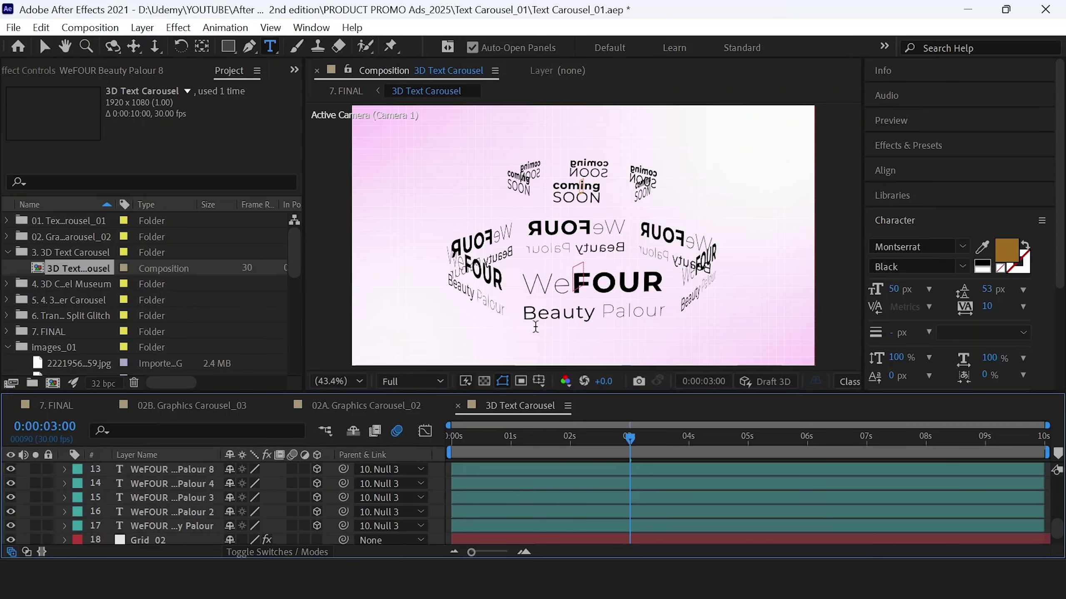
- Try the red fill color EF0D0D on the WeFOUR Beauty Palour 4 text and preview it at other times before returning to 3 seconds
click(147, 484)
click(1007, 252)
click(272, 324)
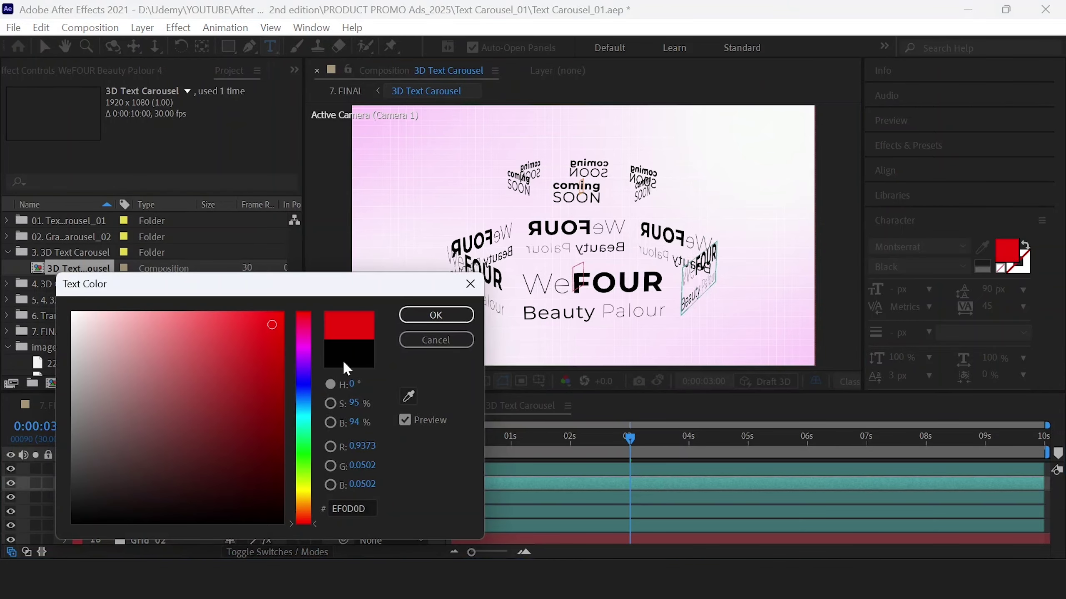
click(436, 315)
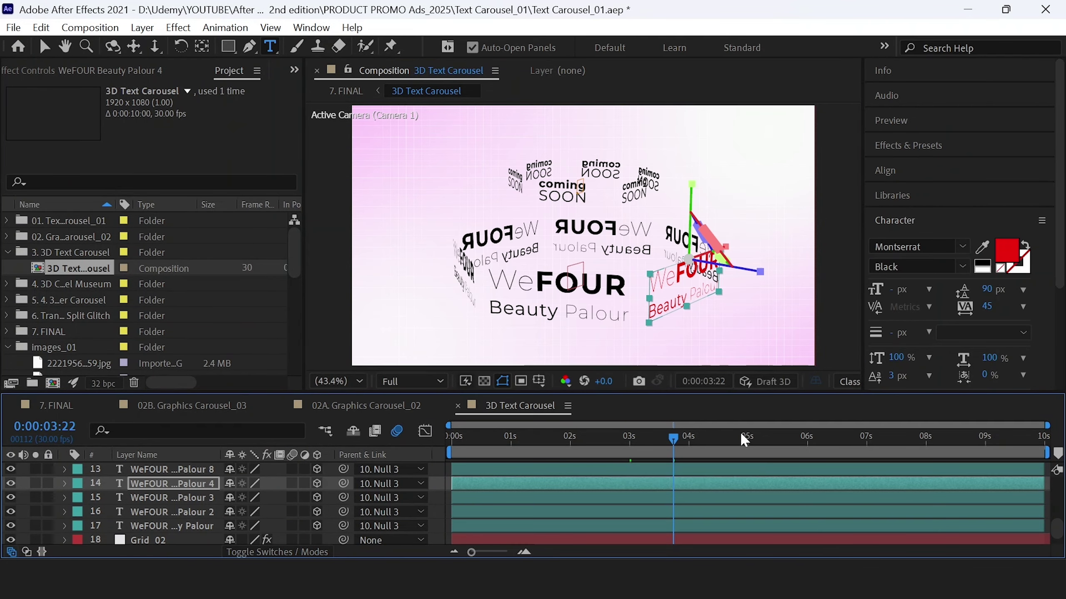
click(751, 437)
click(630, 437)
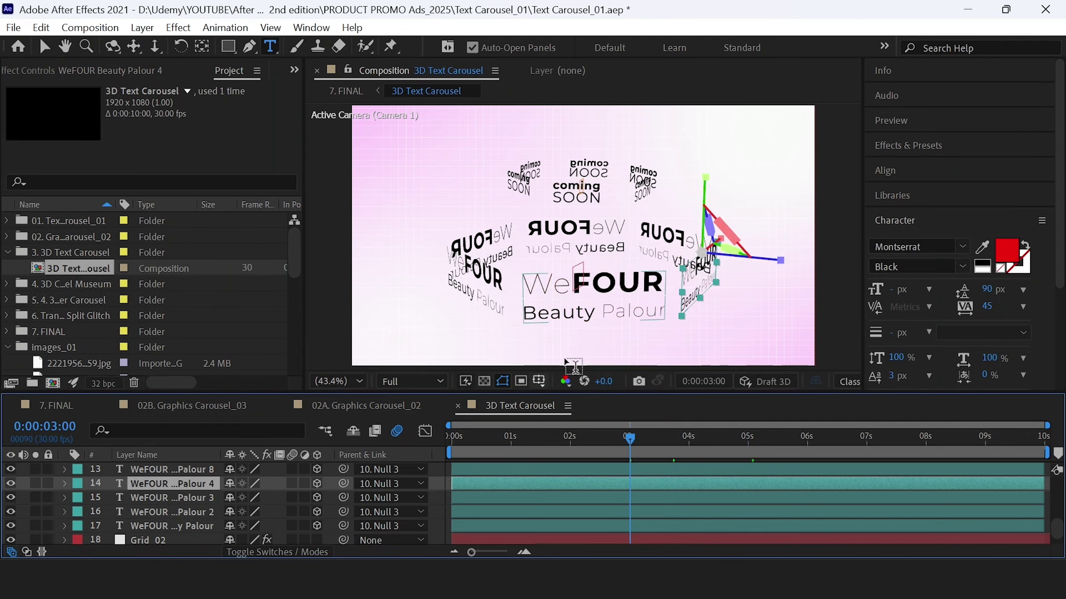
- Collapse the 3. 3D Text Carousel folder, open the 3D Carousel Museum composition and activate the Selection tool
click(8, 252)
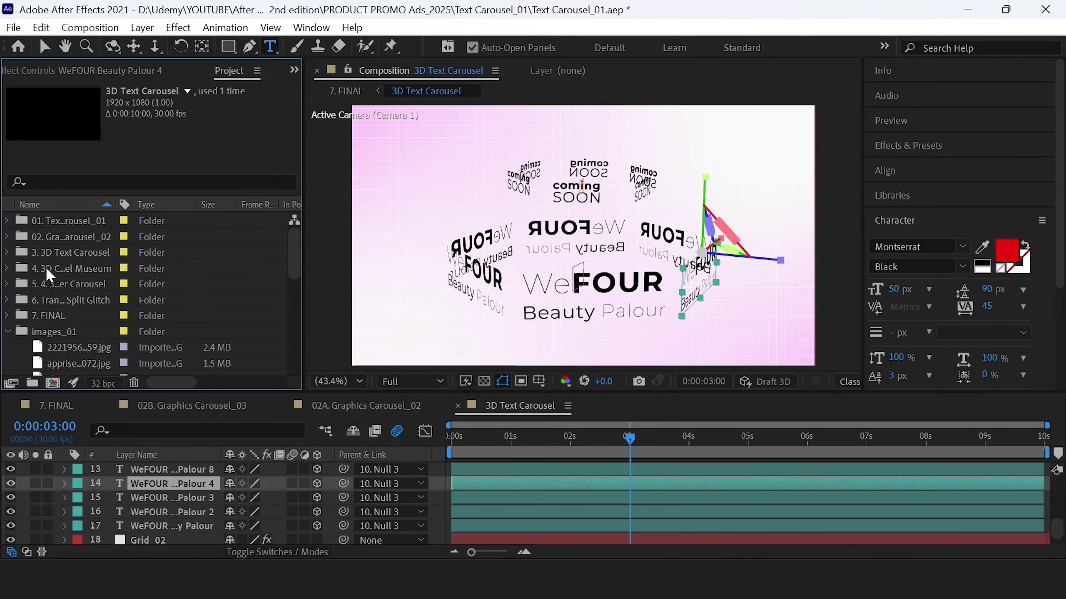
click(45, 268)
click(8, 268)
double_click(79, 284)
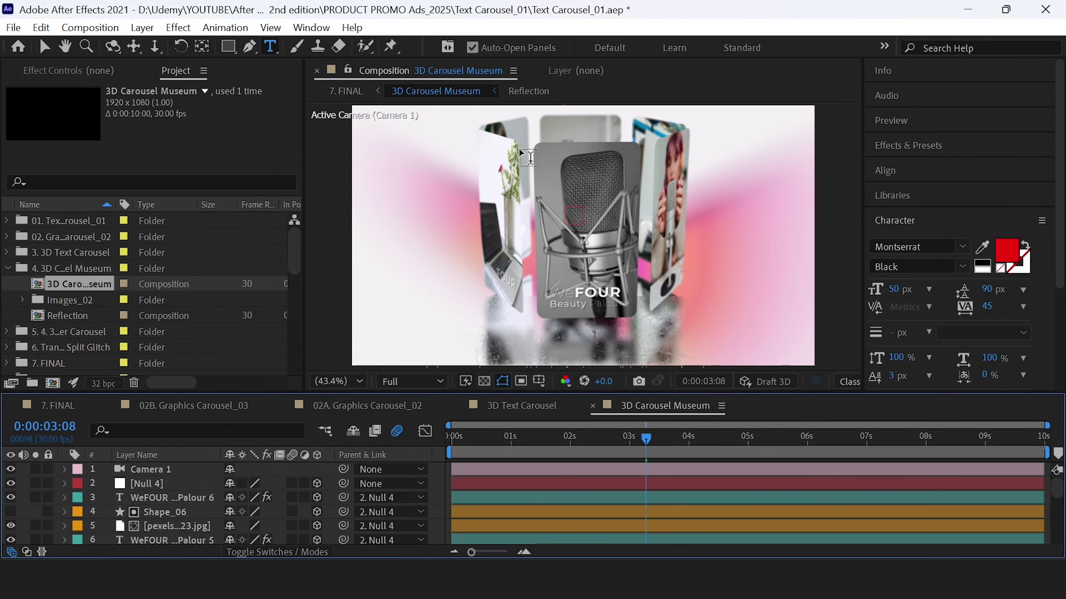
click(44, 46)
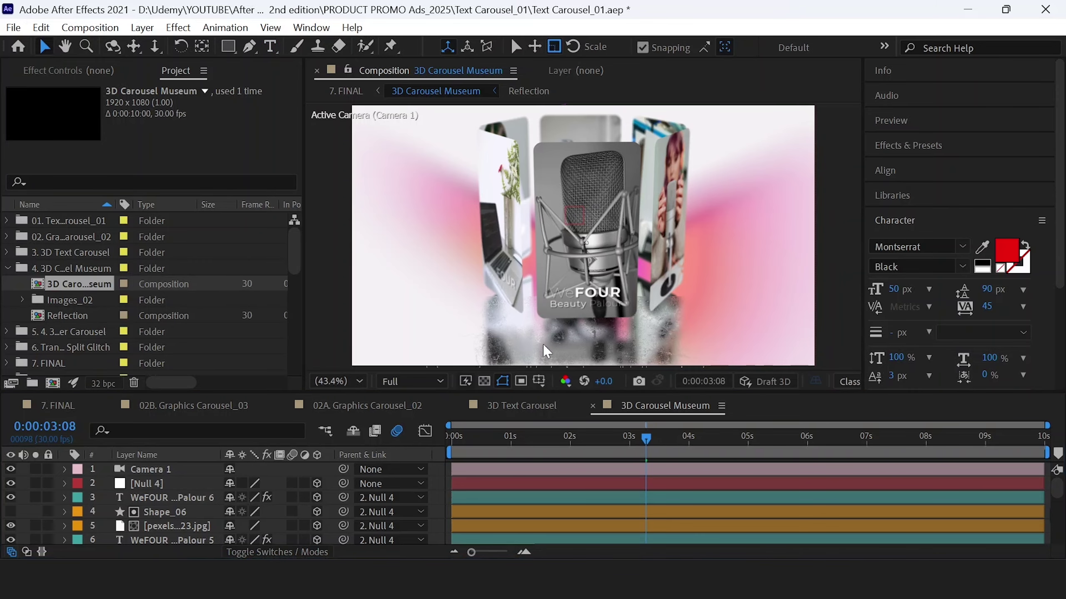
- Examine the text, Shape matte and photo layers in the full 3D Carousel Museum timeline
scroll(139, 531, down, 6)
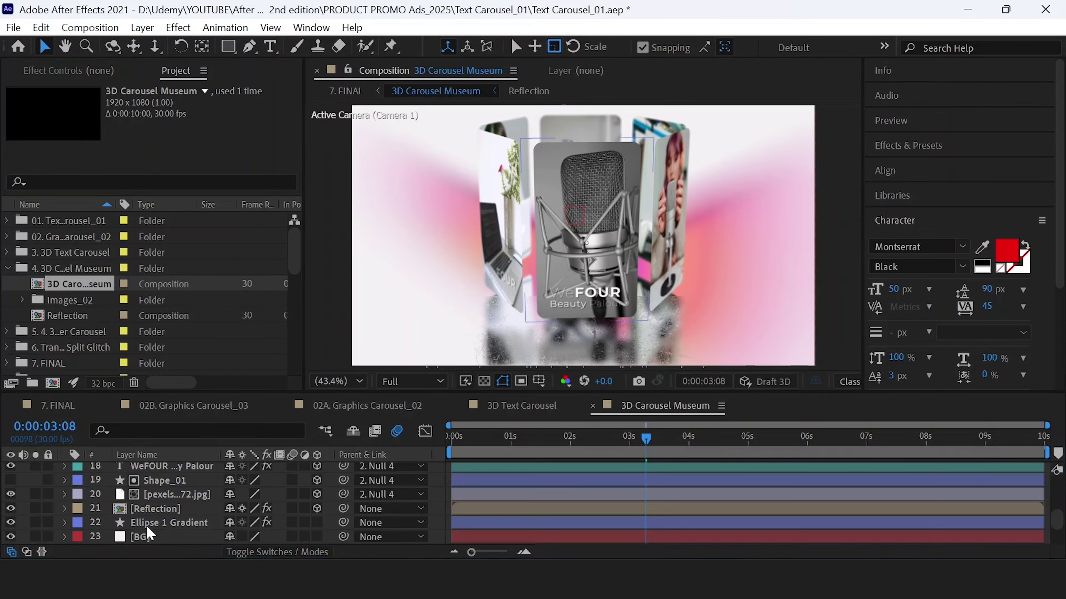
click(164, 509)
click(163, 481)
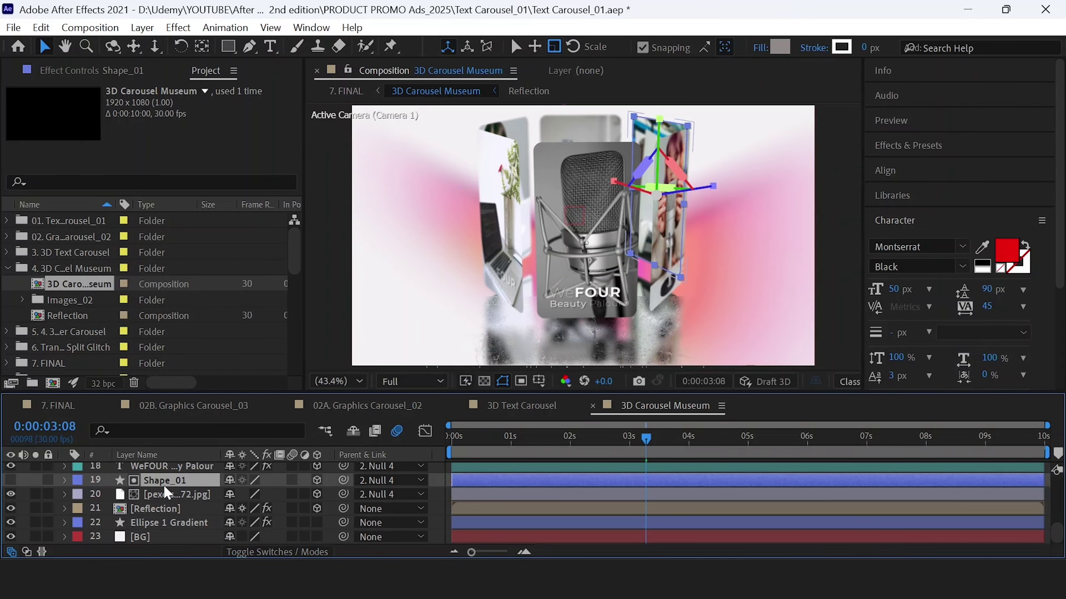
key(grave)
click(170, 262)
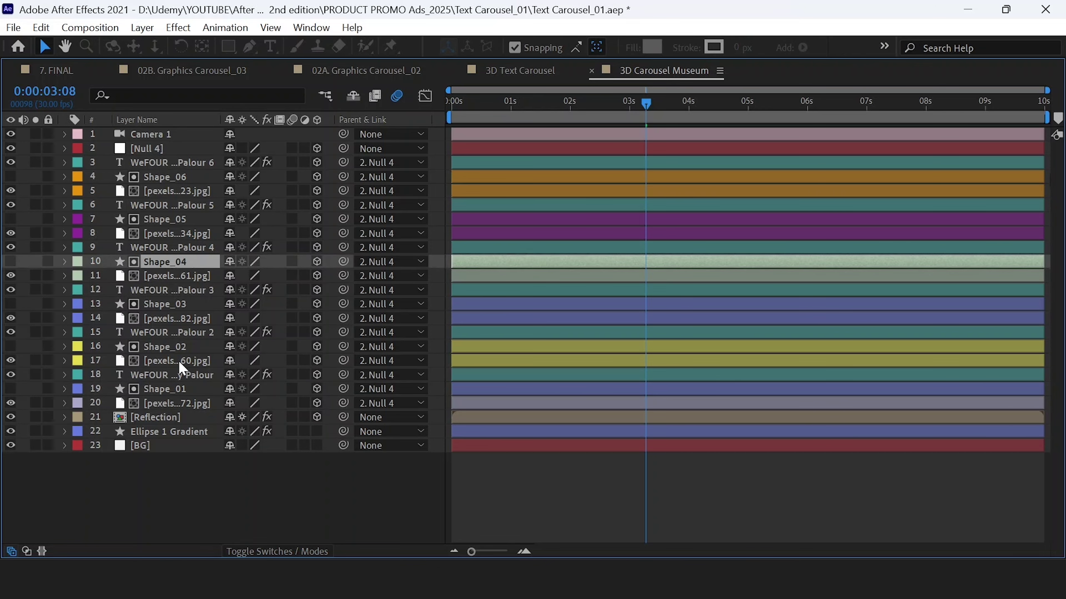
click(178, 216)
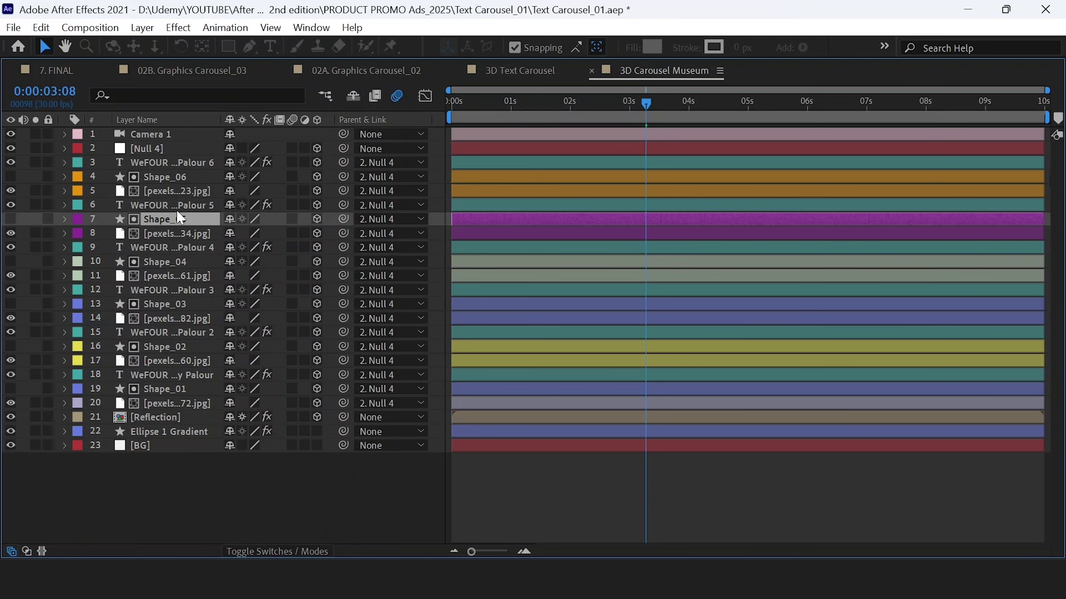
click(173, 177)
- Identify the pexels-zion-7581923.jpg photo by hiding and showing its layer, and view the carousel at about 6 seconds
click(172, 191)
key(grave)
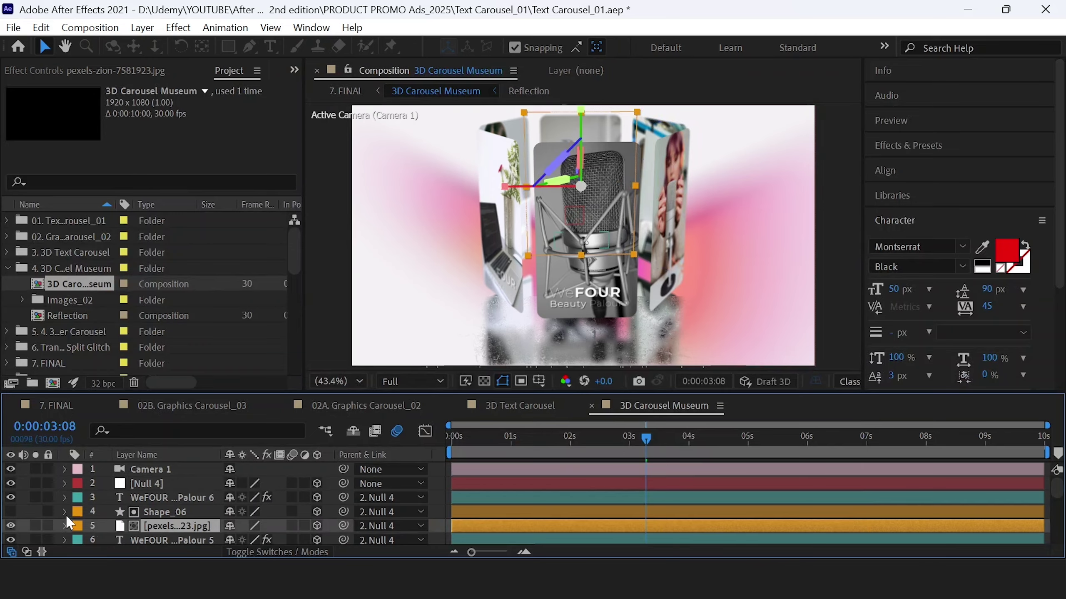
click(11, 526)
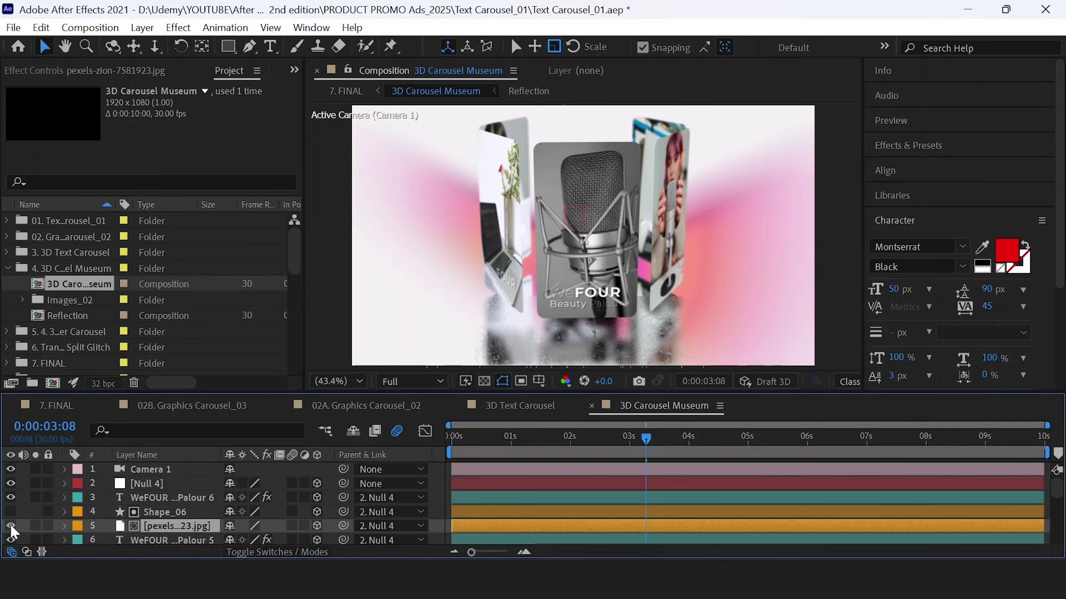
click(10, 526)
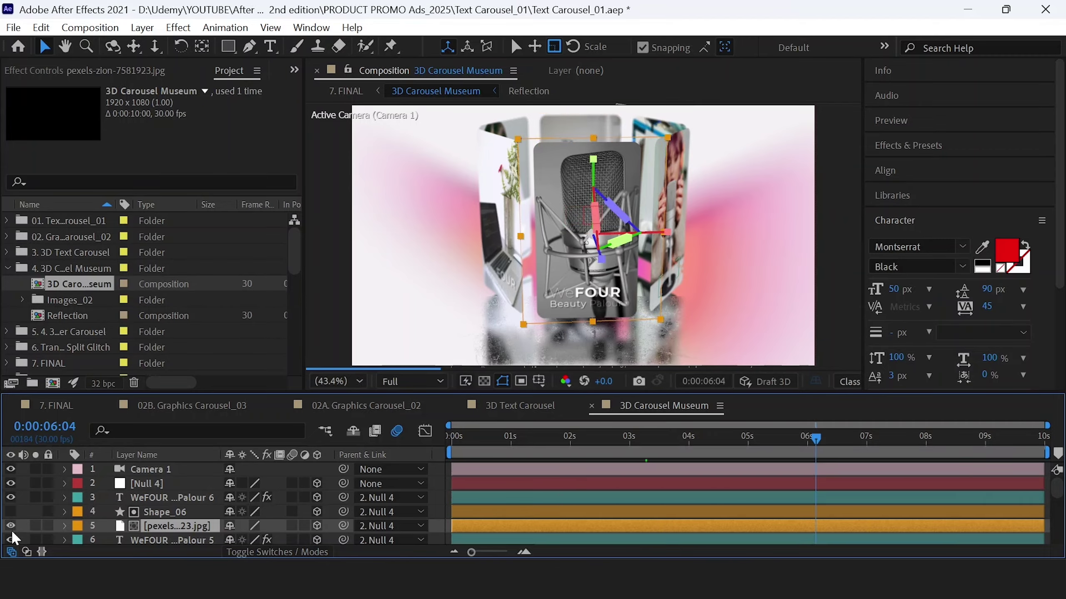
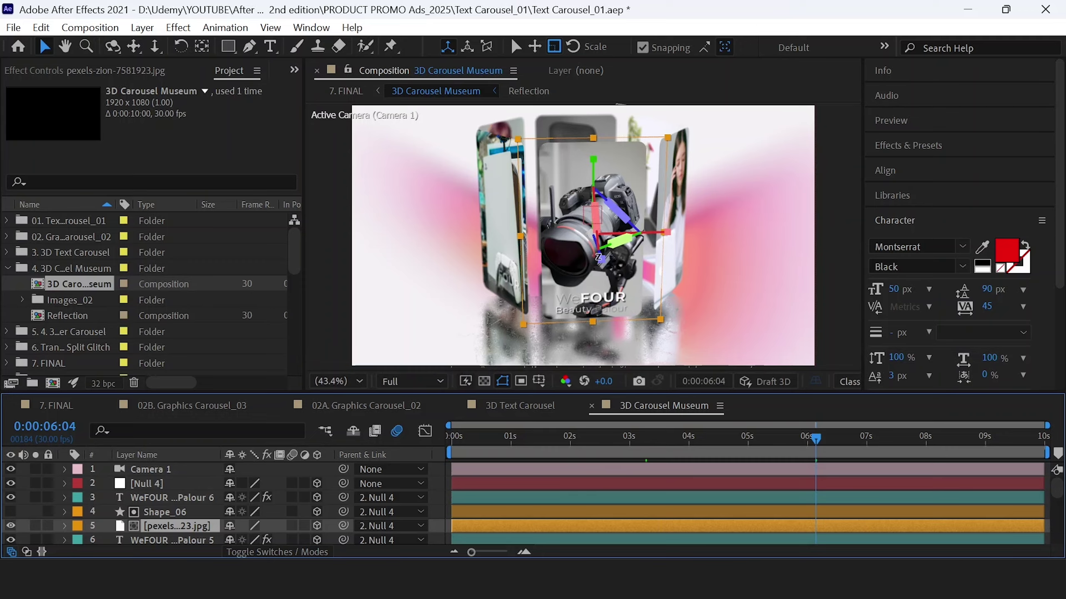
- Expand the images_02 folder and replace the pexels-zion-7581923.jpg photo in layer 5 with alehandra13-nails-6897669_1920.jpg
scroll(51, 307, down, 3)
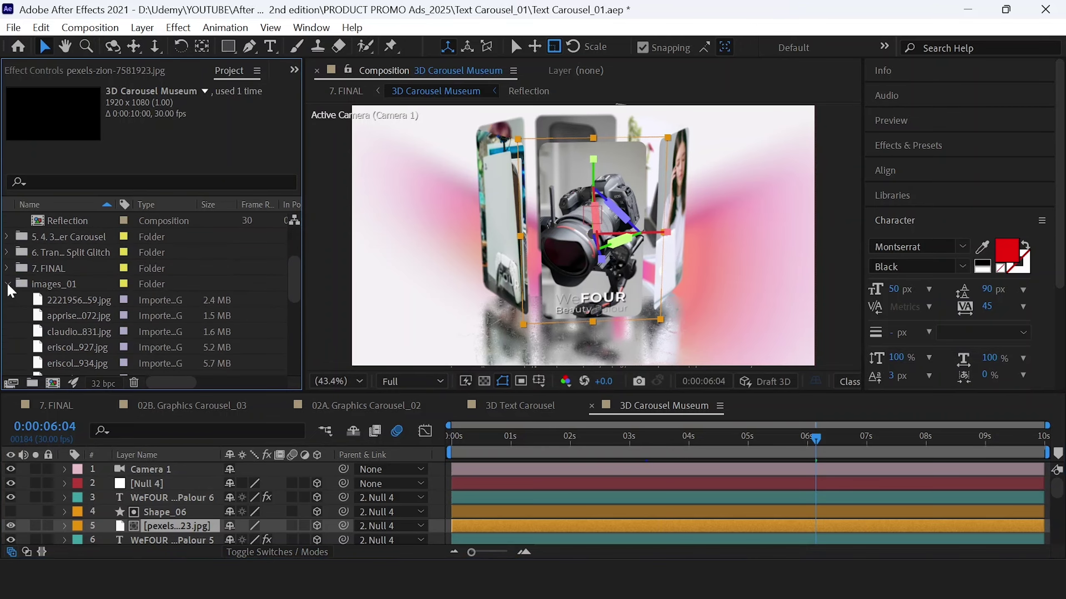
scroll(51, 307, up, 2)
scroll(35, 340, down, 1)
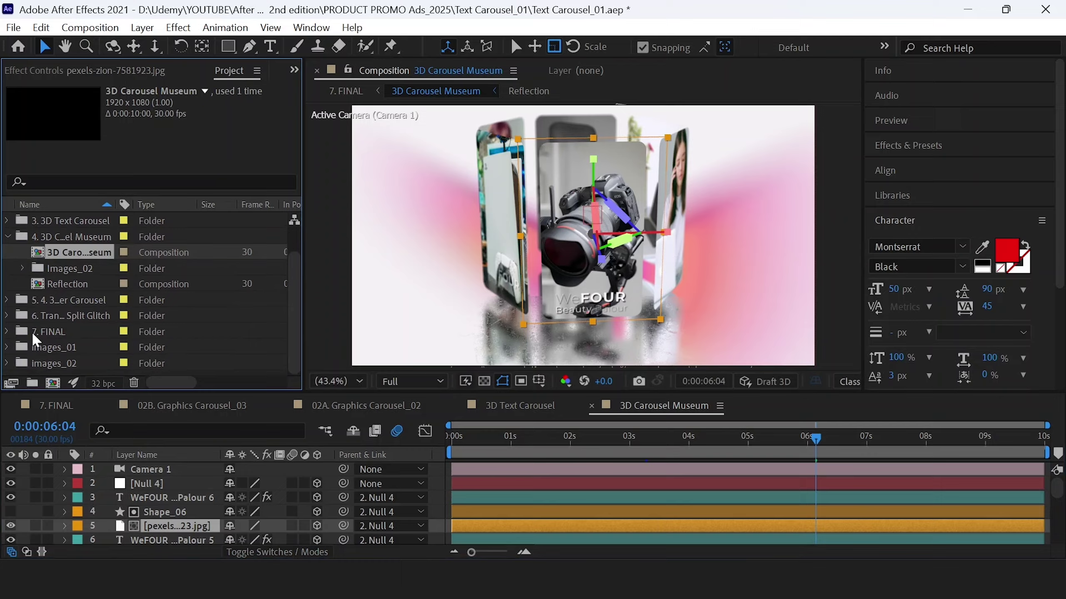
click(55, 364)
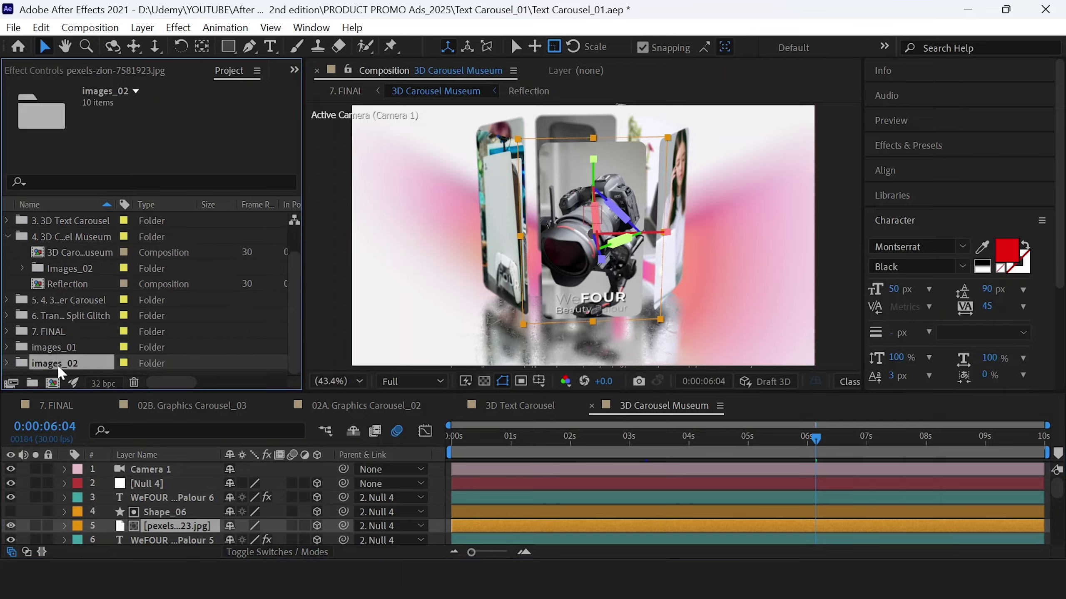
click(8, 364)
click(74, 239)
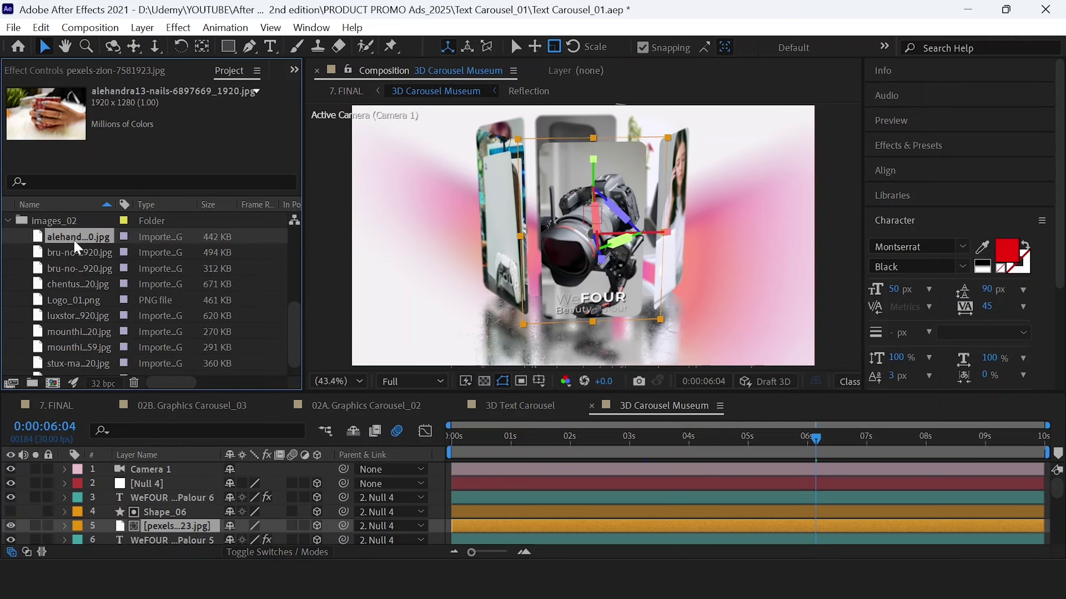
drag(83, 243, 191, 532)
- Set the scale of the nails photo in layer 5 to 80%
key(s)
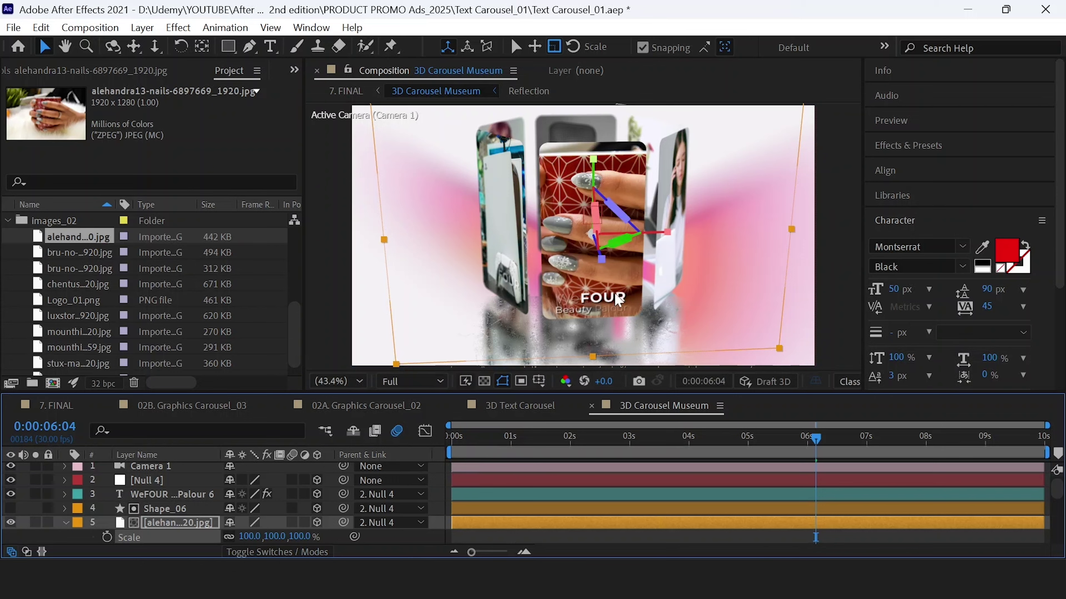
click(248, 535)
text(80)
key(Return)
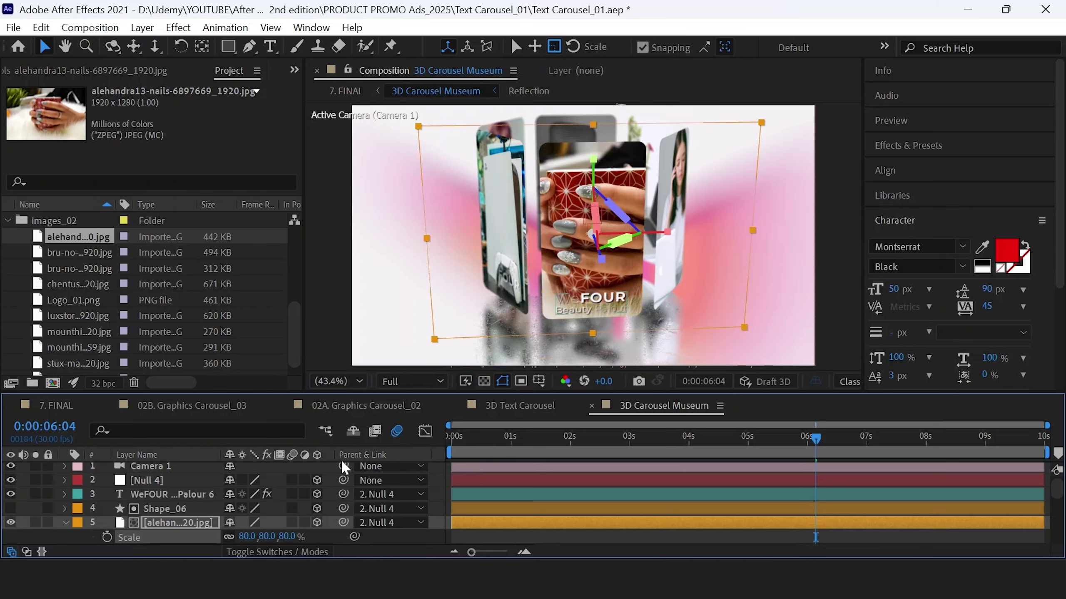
- At about 6:27, replace the photo below Shape_05 with bru-no-face-2722810_1920.jpg, scaled to 80, 105.5, 80%
click(859, 446)
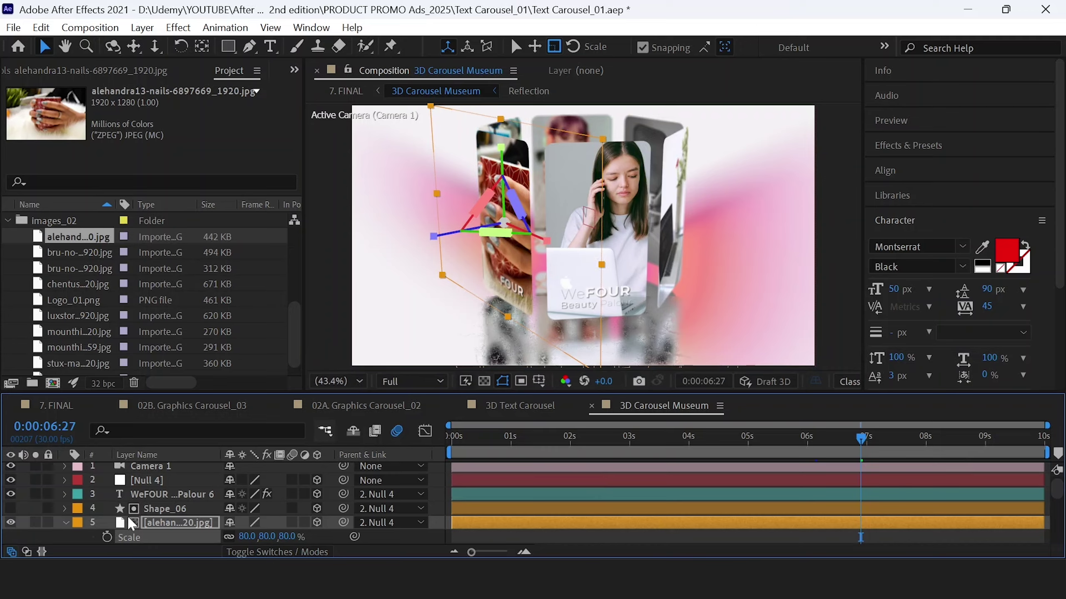
scroll(160, 514, down, 1)
click(164, 523)
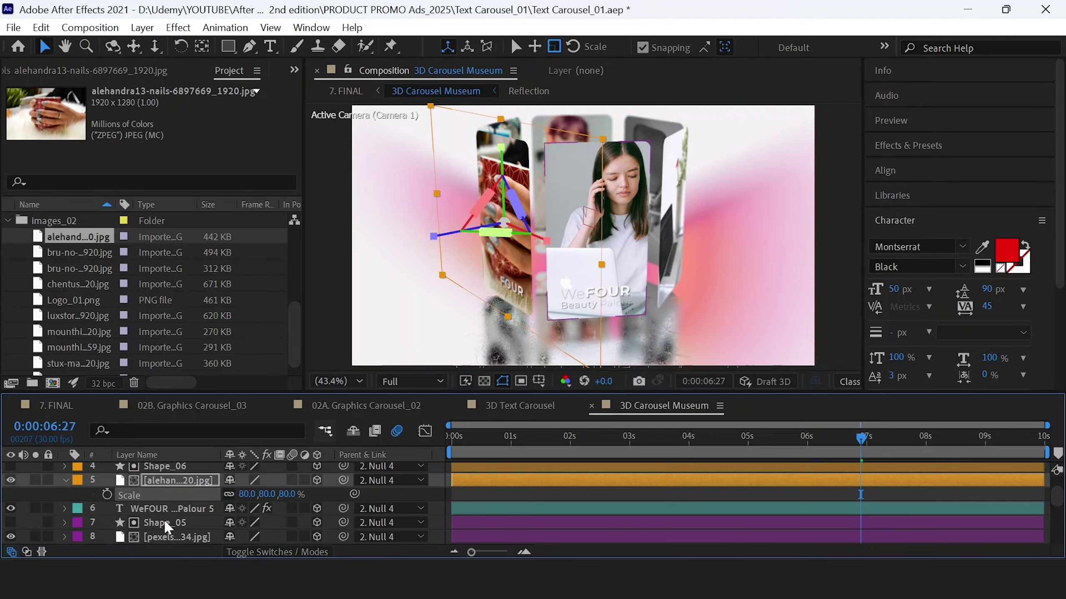
scroll(167, 533, up, 1)
scroll(167, 533, down, 2)
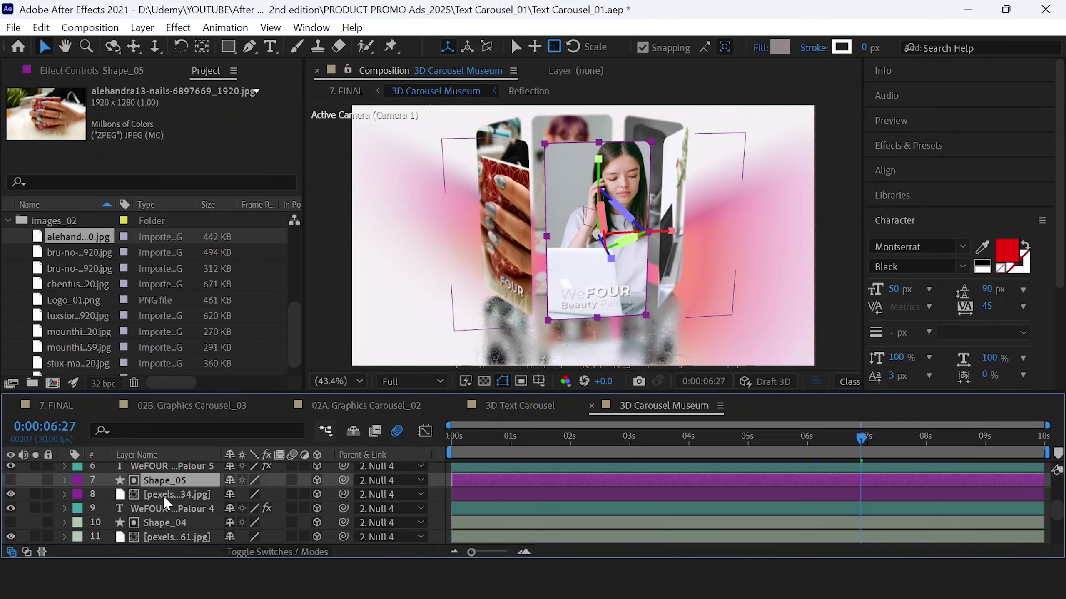
scroll(168, 533, up, 1)
click(176, 537)
scroll(176, 542, down, 1)
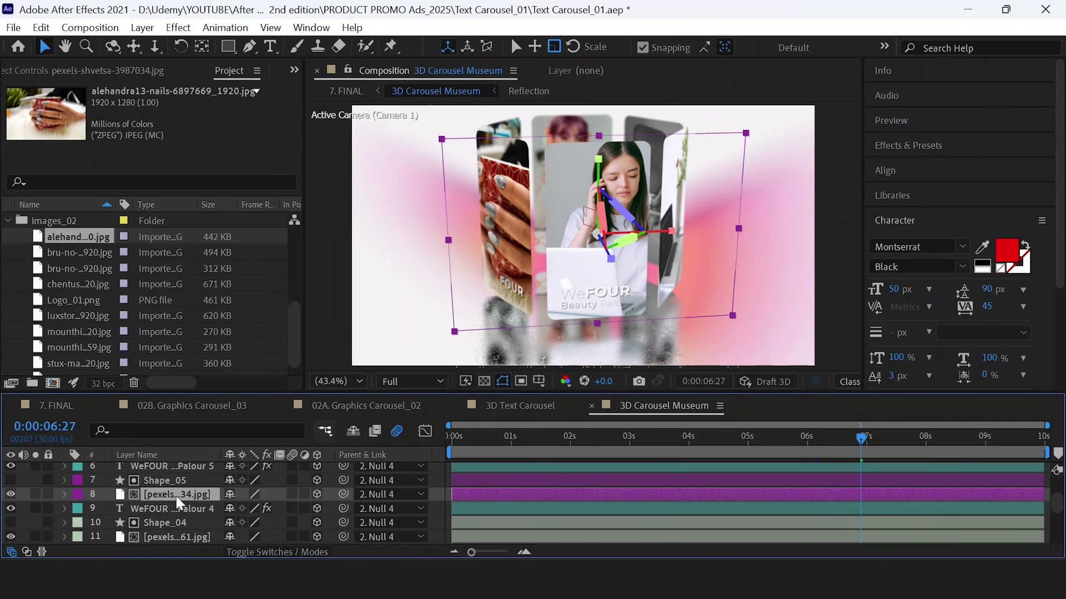
click(75, 254)
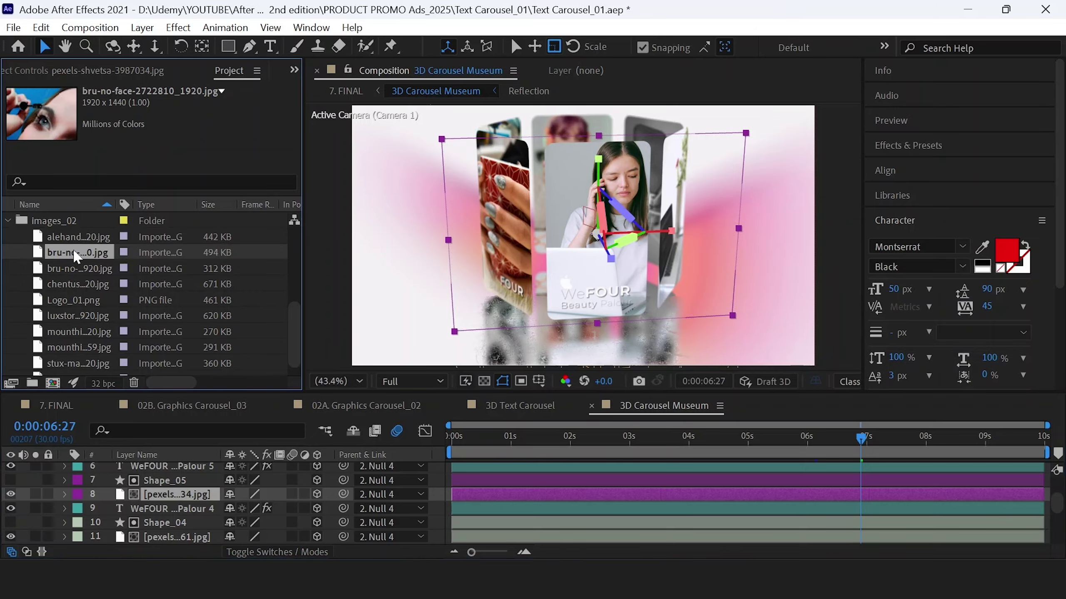
drag(75, 254, 170, 496)
key(s)
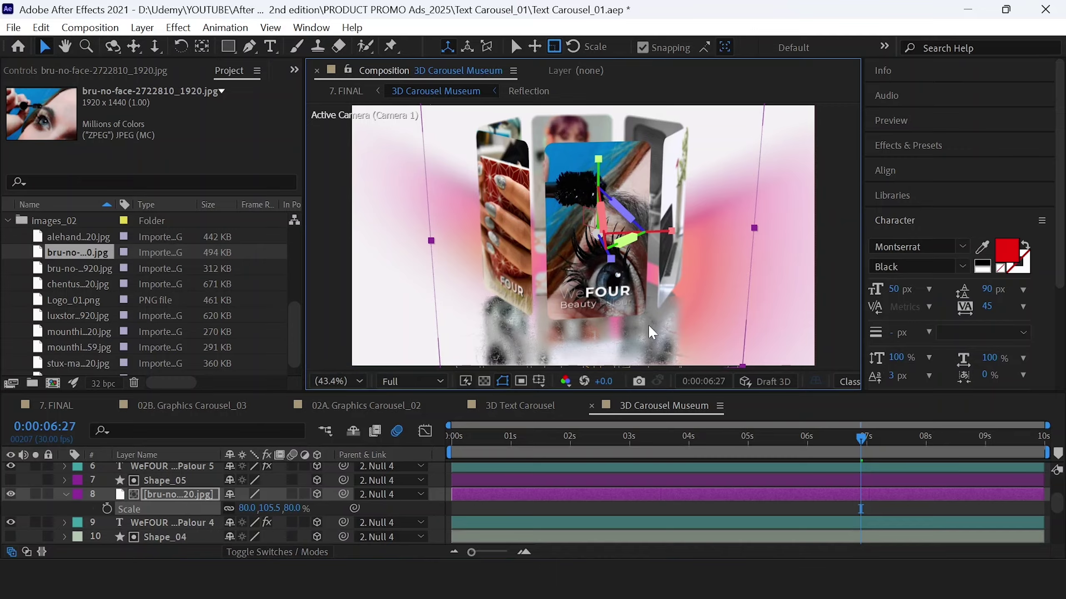
click(164, 494)
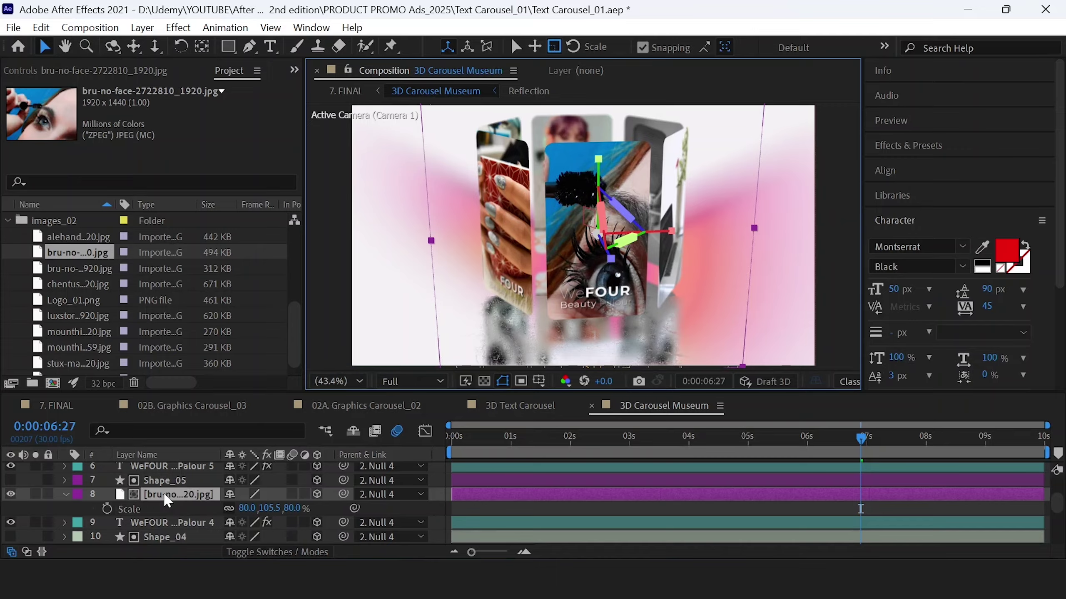
- Replace the photo below Shape_04 with bru-no-lipstick-2722847_1920.jpg and view the carousel at 8:02
scroll(171, 504, down, 1)
click(169, 496)
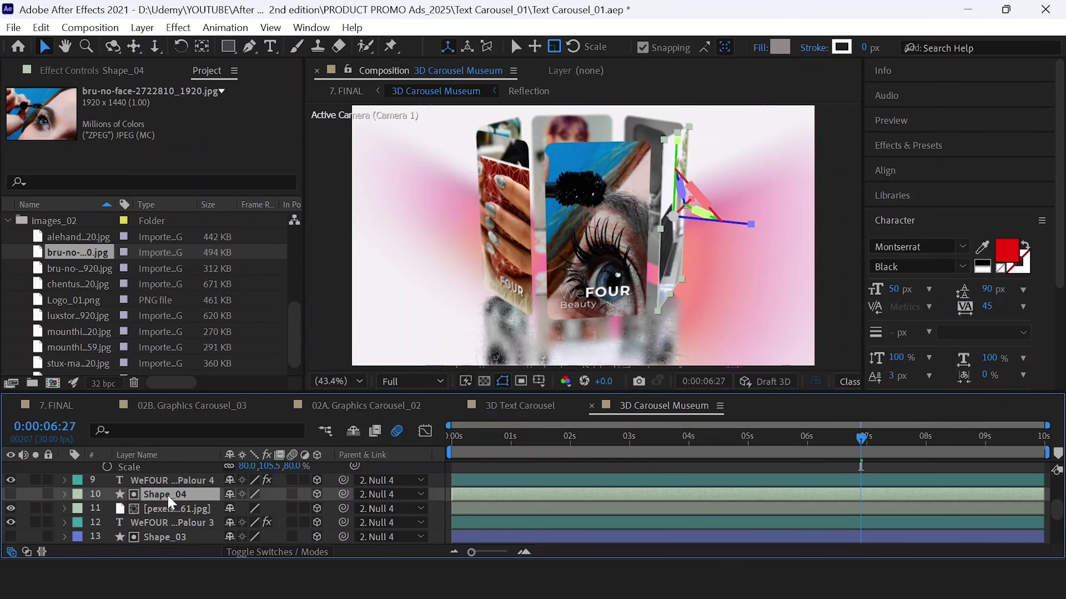
click(172, 509)
drag(72, 268, 172, 508)
click(929, 436)
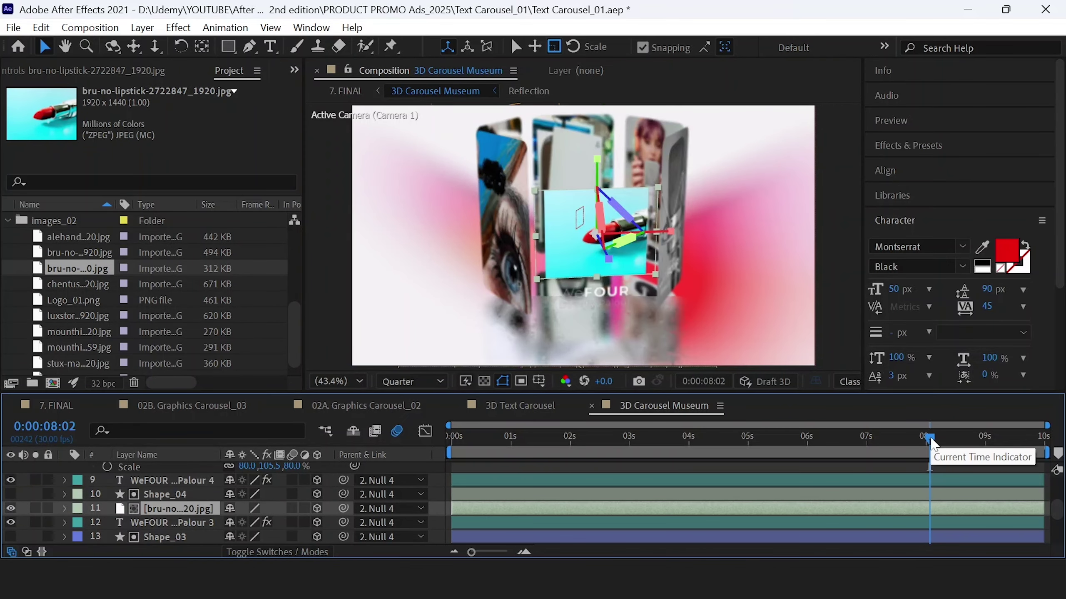
- Set the lipstick photo's scale to 80% in layer 11
key(s)
click(247, 523)
text(80)
key(Return)
key(space)
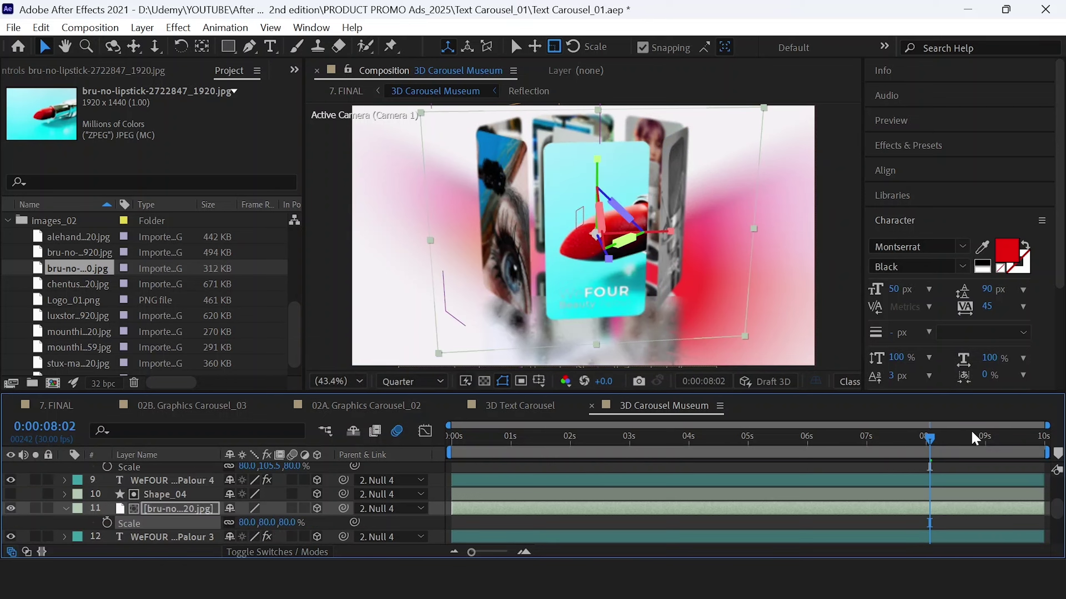
- At 9:01, replace the microphone photo below Shape_03 with chentusoul-feet-5893684_1920.jpg at 80% scale
scroll(170, 512, down, 1)
click(172, 522)
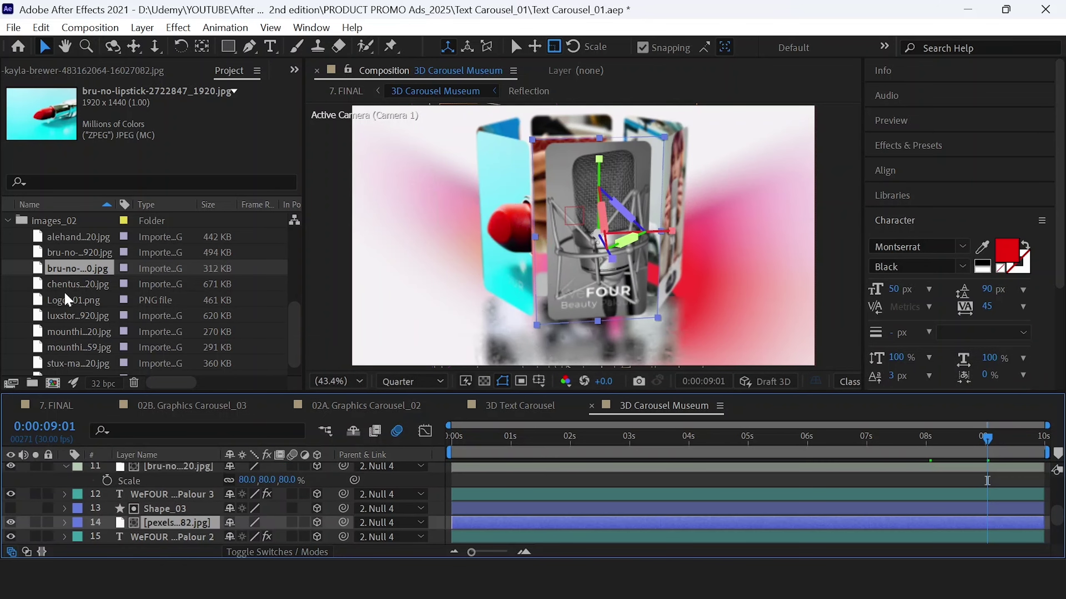
drag(72, 284, 174, 522)
key(s)
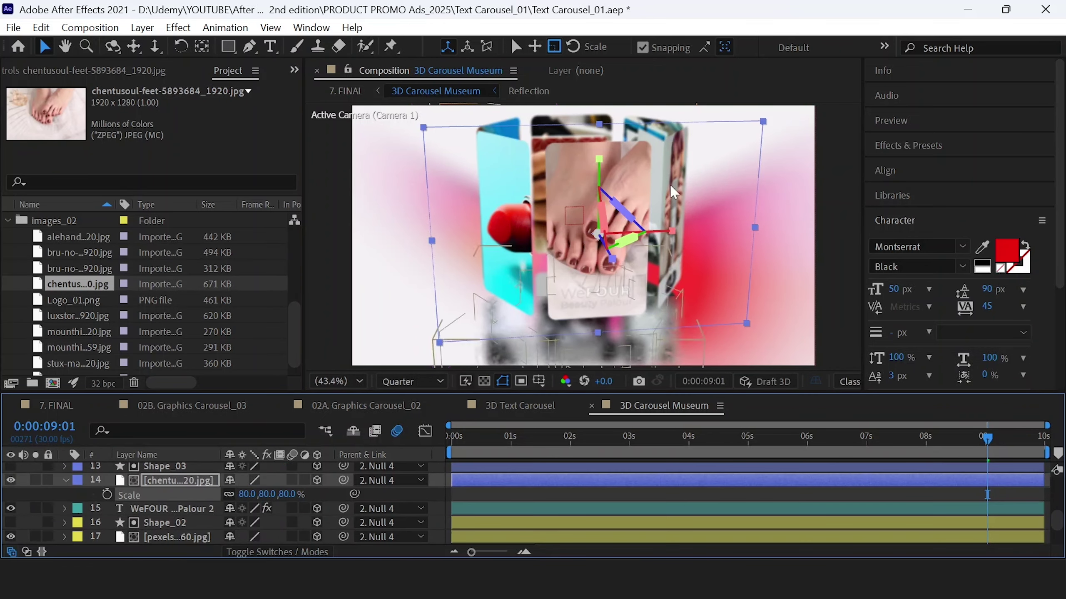
- Replace the photo below Shape_02 with luxstorm-lipstick-850597_1920.jpg at 70% scale, viewed at about 9:25
key(k)
click(612, 172)
click(77, 300)
drag(77, 316, 321, 491)
key(s)
key(Home)
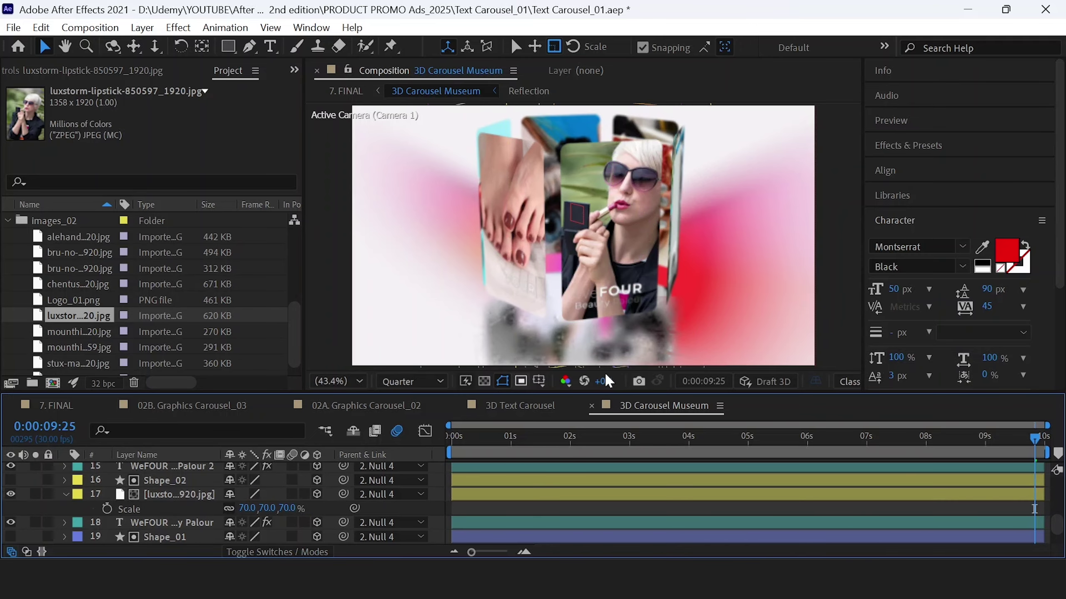
- At about 5:03, replace the game console photo below Shape_01 with mounthive-nail-art-5653458_1920.jpg
click(478, 438)
drag(479, 440, 754, 438)
click(581, 249)
scroll(172, 504, down, 2)
click(172, 494)
click(82, 332)
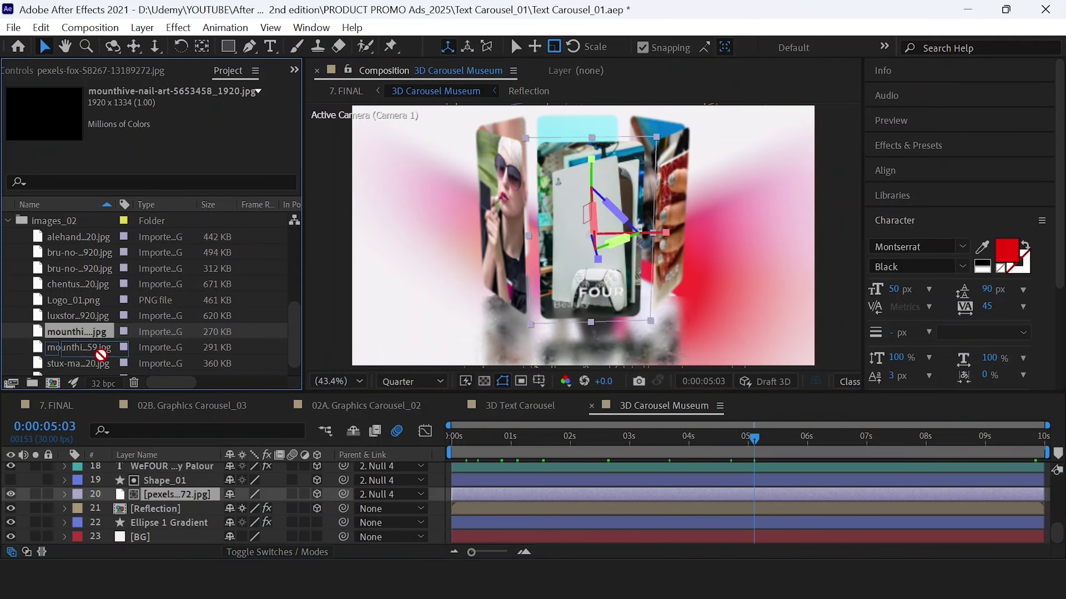
drag(82, 331, 176, 496)
- Set the scale of the nail-art photo in layer 20 to 70%
key(s)
click(247, 508)
text(70)
key(Return)
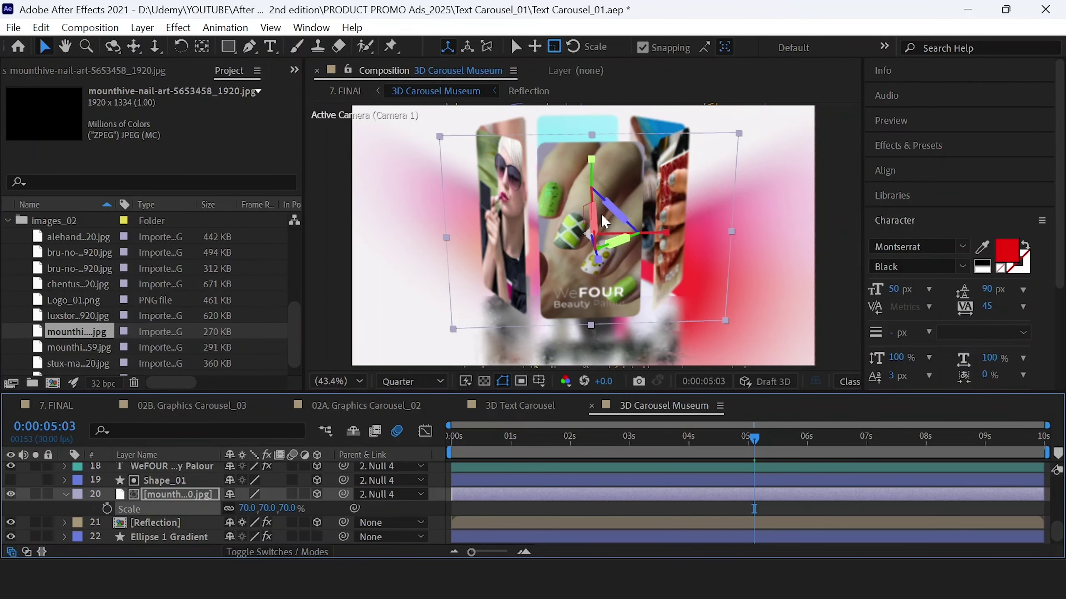
- View the replaced photos at 7:15 and in the 7. FINAL composition, returning to 3D Carousel Museum
click(806, 442)
click(896, 439)
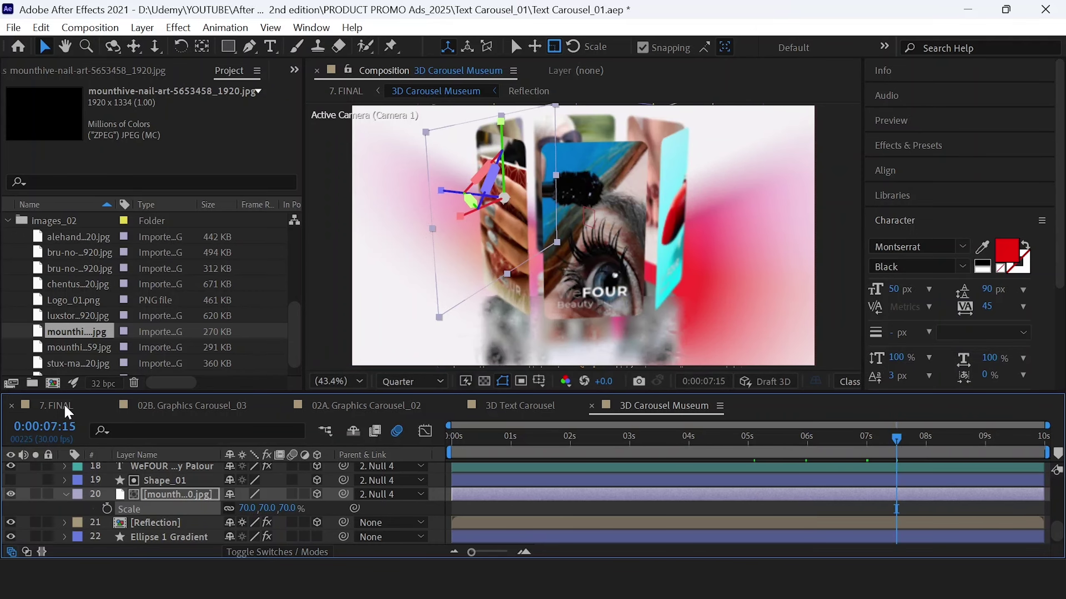
click(54, 405)
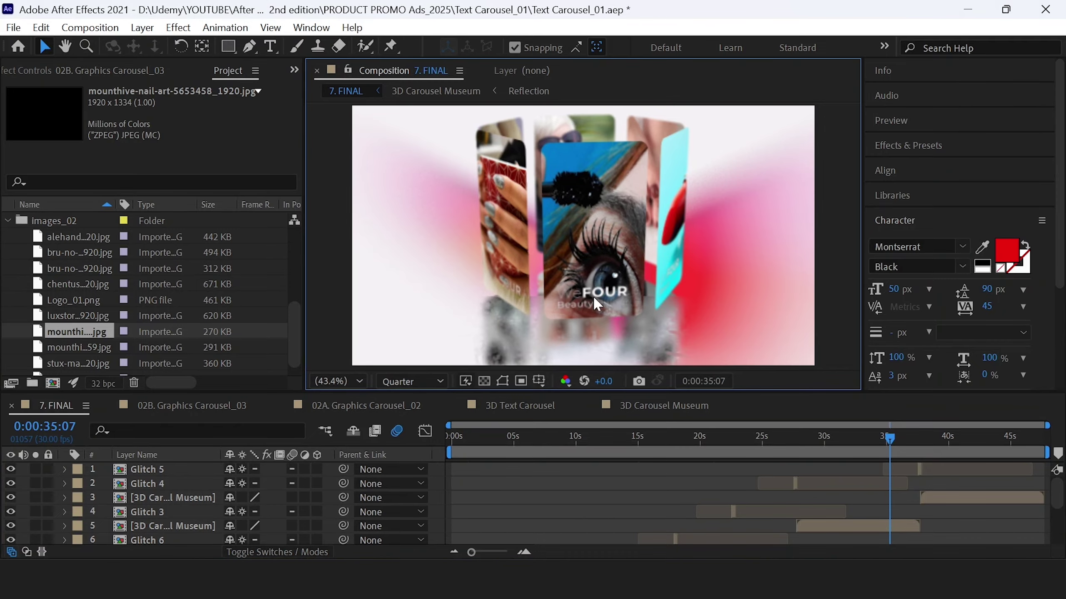
click(667, 411)
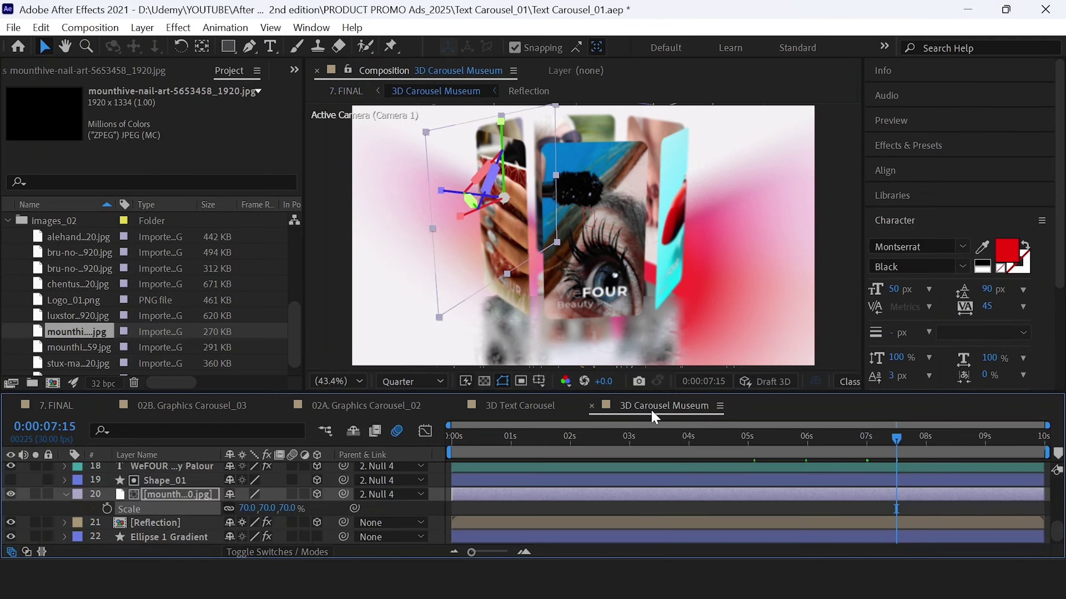
- Examine the text and photo layers in the full 3D Carousel Museum timeline, selecting the WeFOUR Beauty Palour 6 text
scroll(157, 491, down, 5)
scroll(157, 491, up, 3)
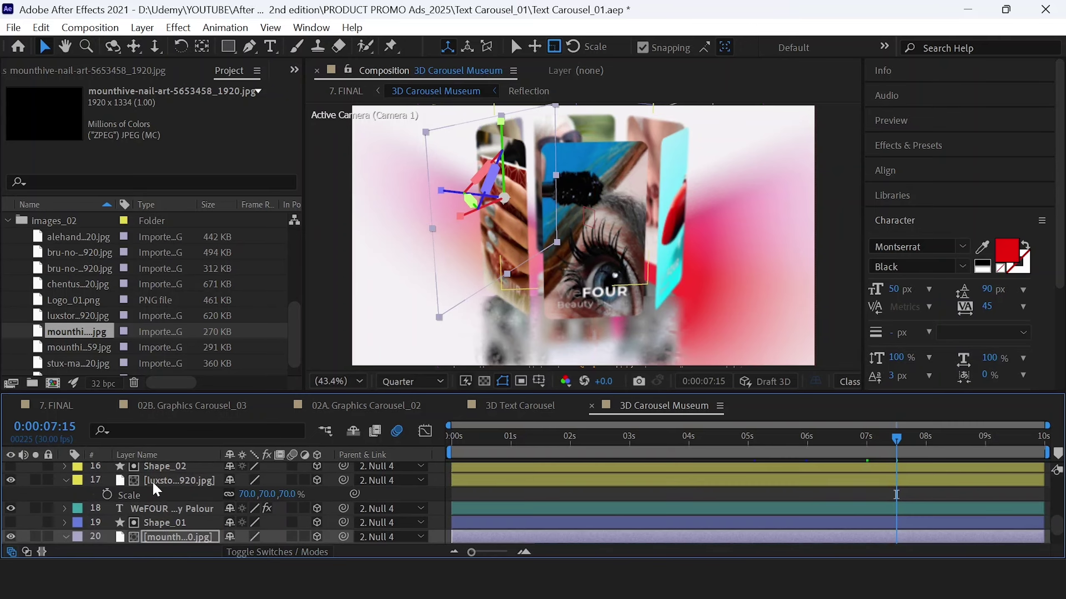
key(grave)
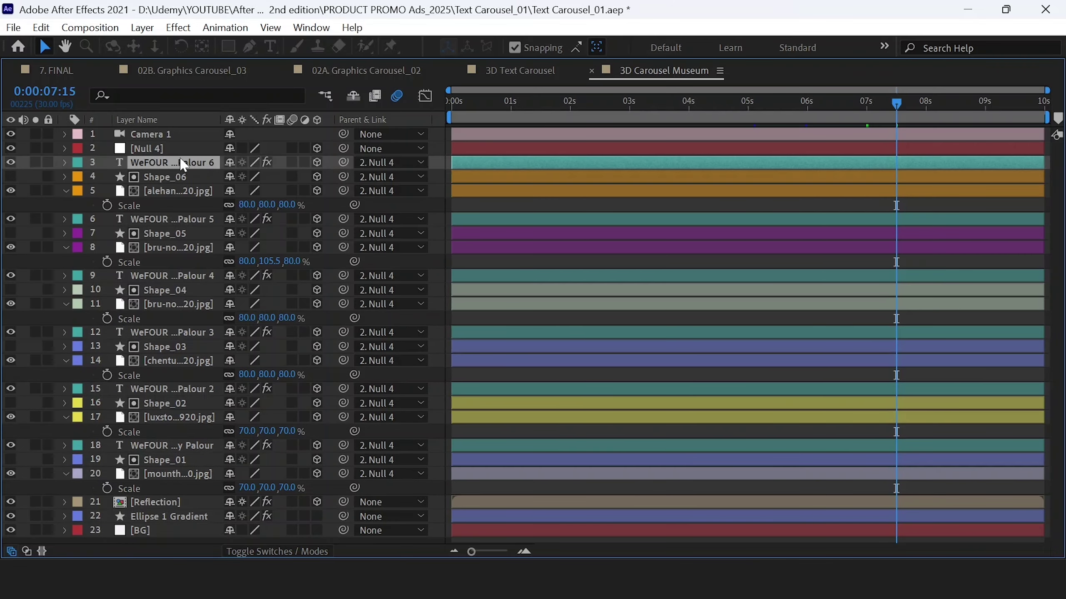
key(grave)
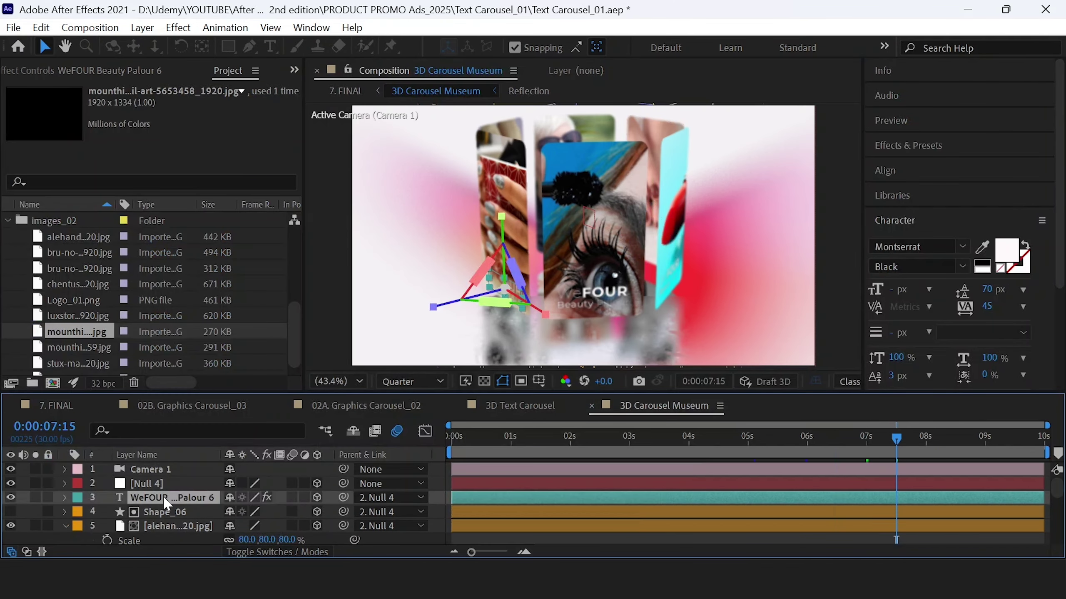
- Activate the Type tool and select the WeFOUR Beauty Palour 5 text layer
key(ctrl+t)
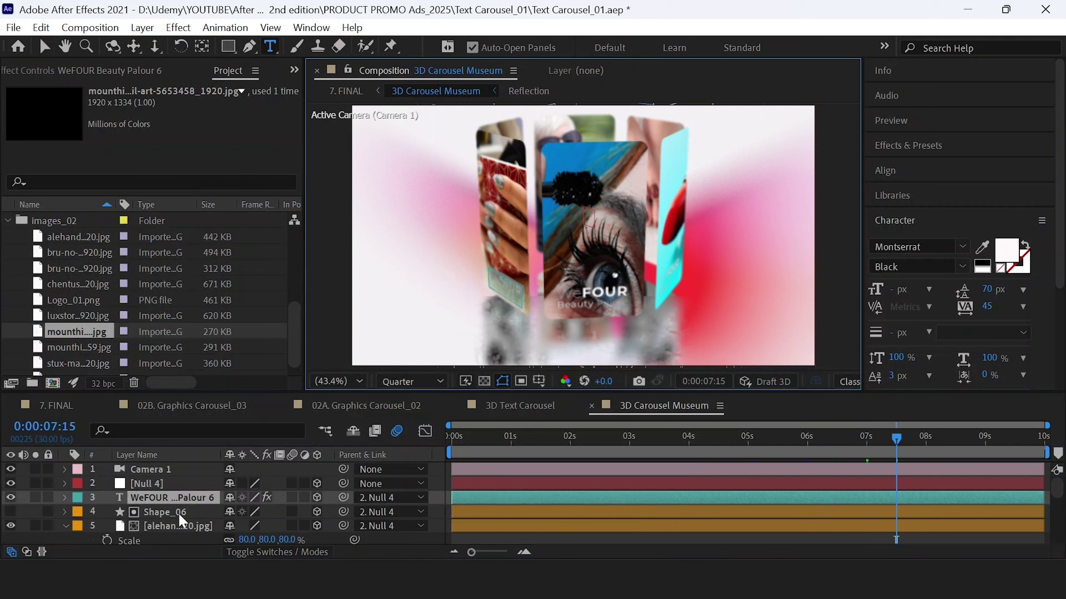
click(175, 526)
scroll(177, 514, down, 3)
click(164, 513)
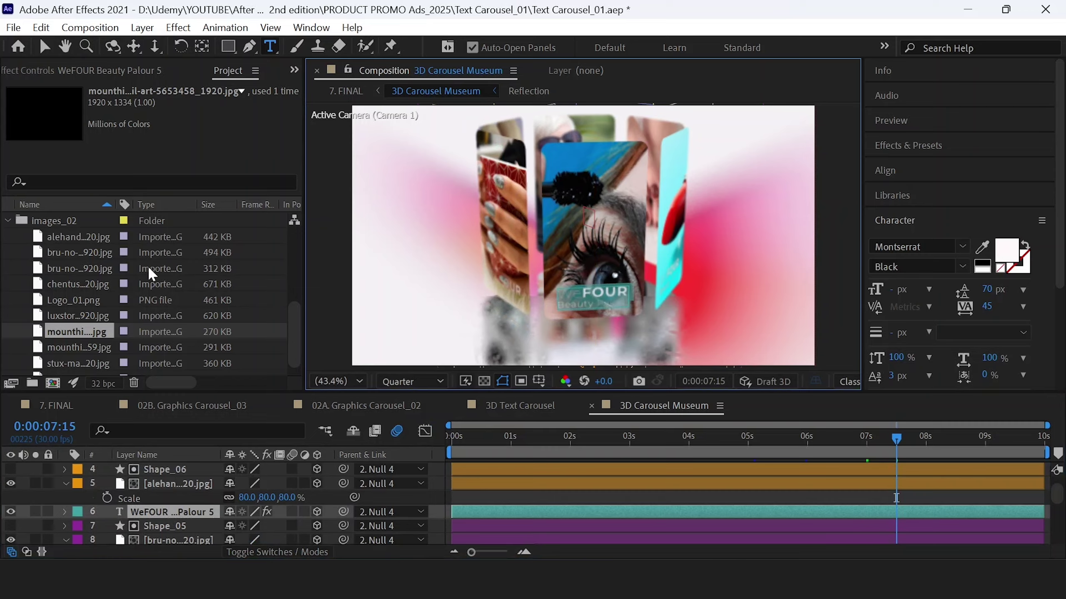
- Collapse the 4. 3D Carousel Museum folder and open the 3D Carousel Museum composition inside the 5. 4. 3D Cylinder Carousel folder
scroll(17, 270, up, 3)
scroll(24, 273, up, 6)
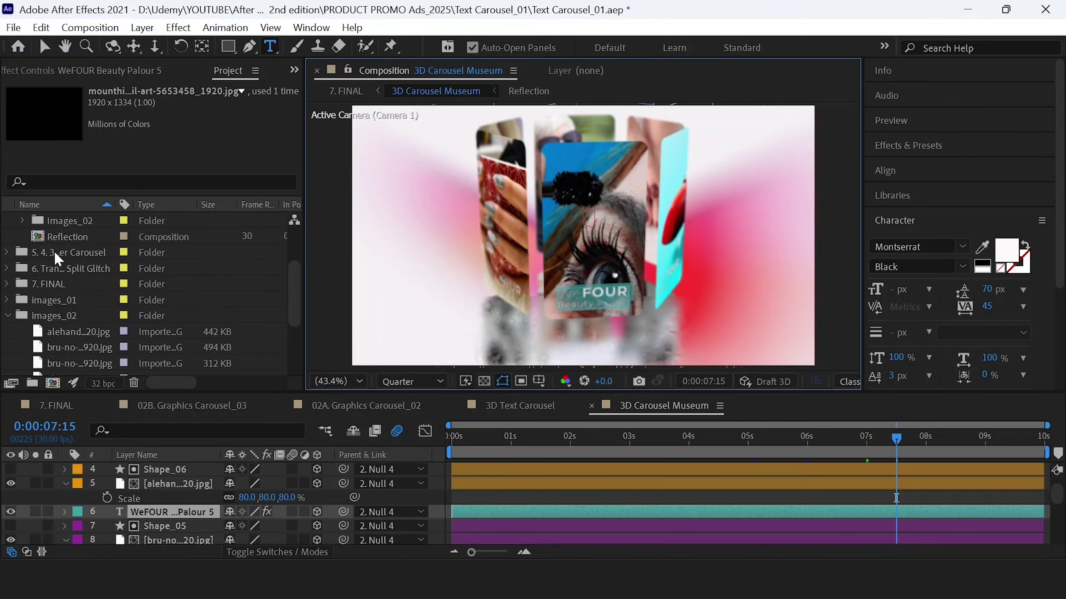
click(52, 299)
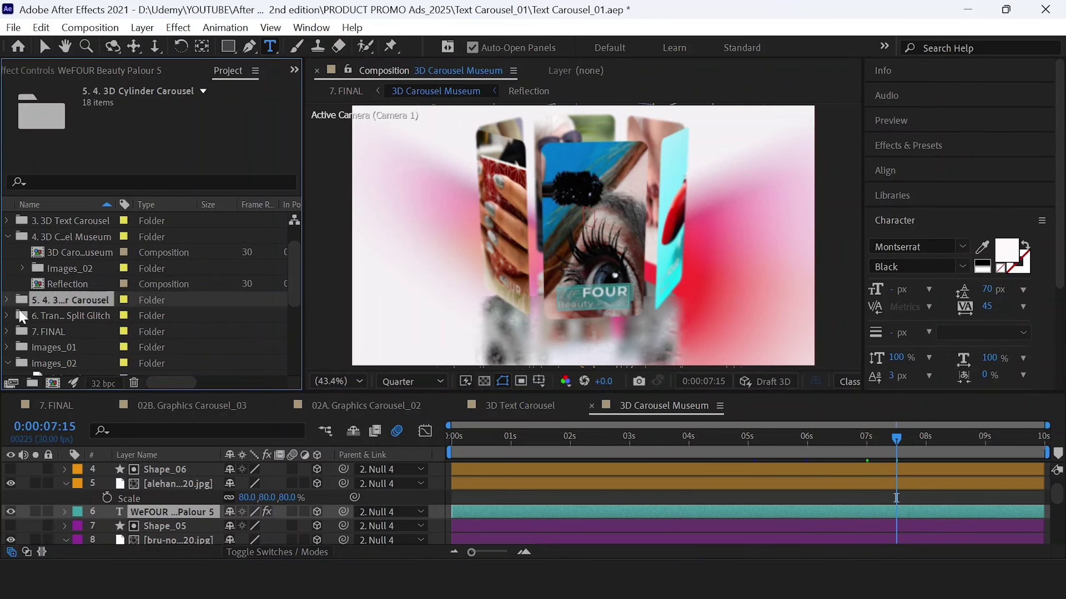
click(7, 237)
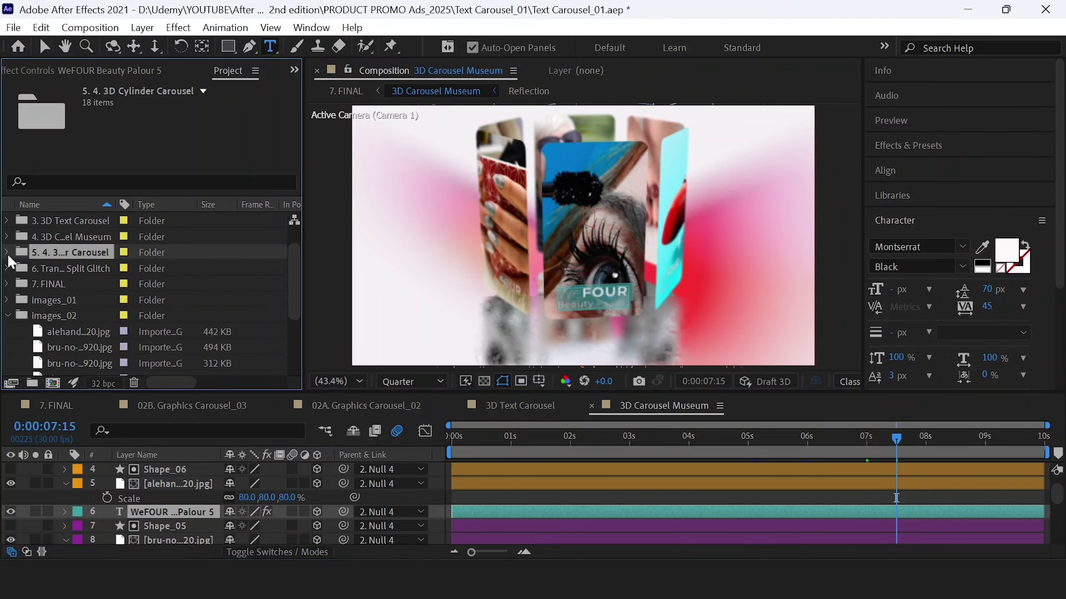
click(7, 252)
click(69, 268)
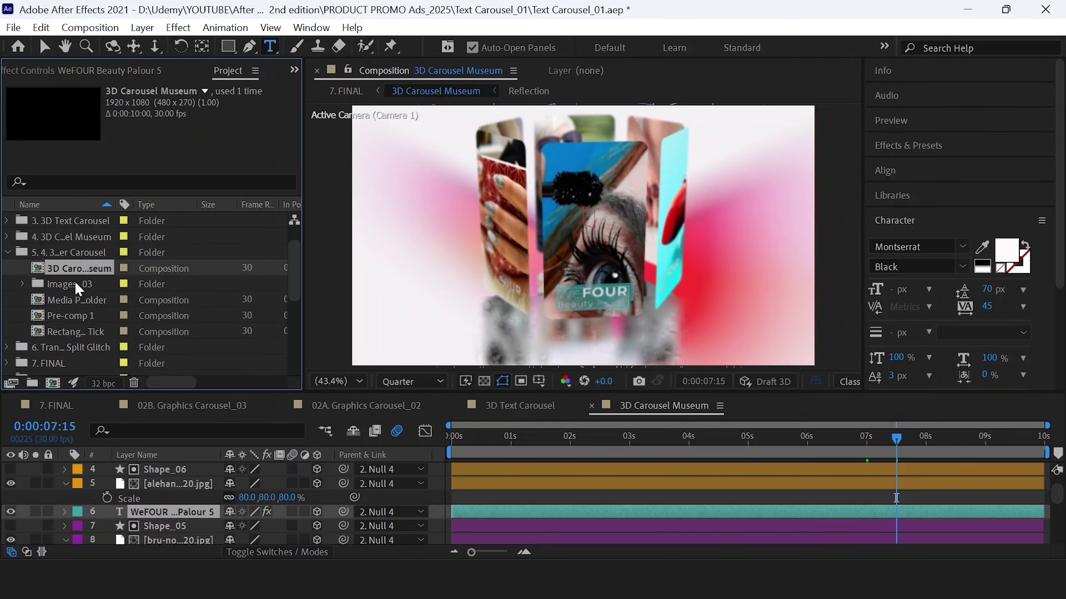
double_click(84, 271)
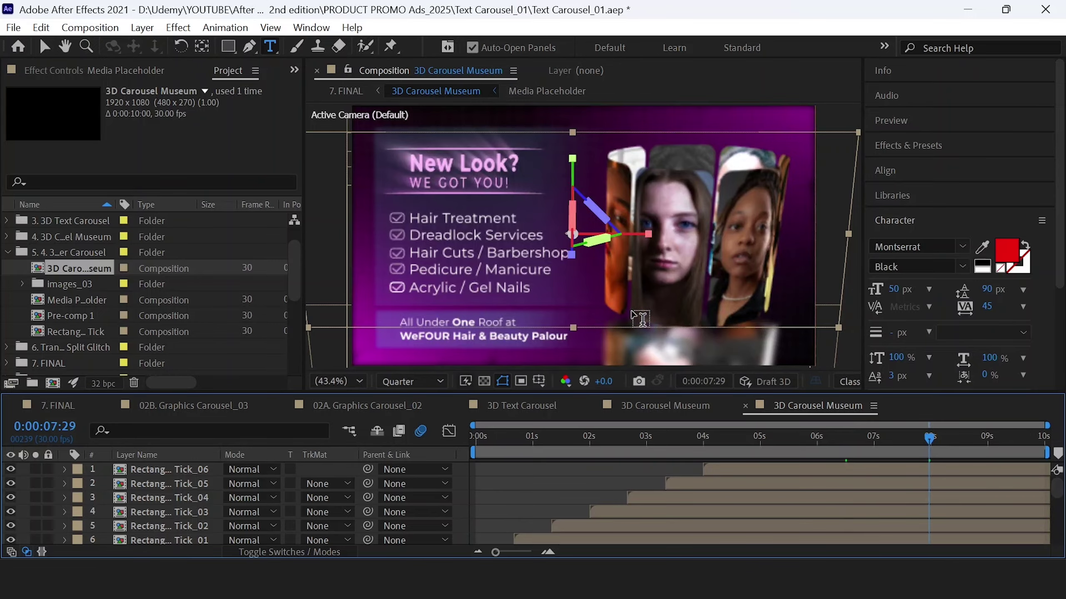
scroll(160, 502, down, 1)
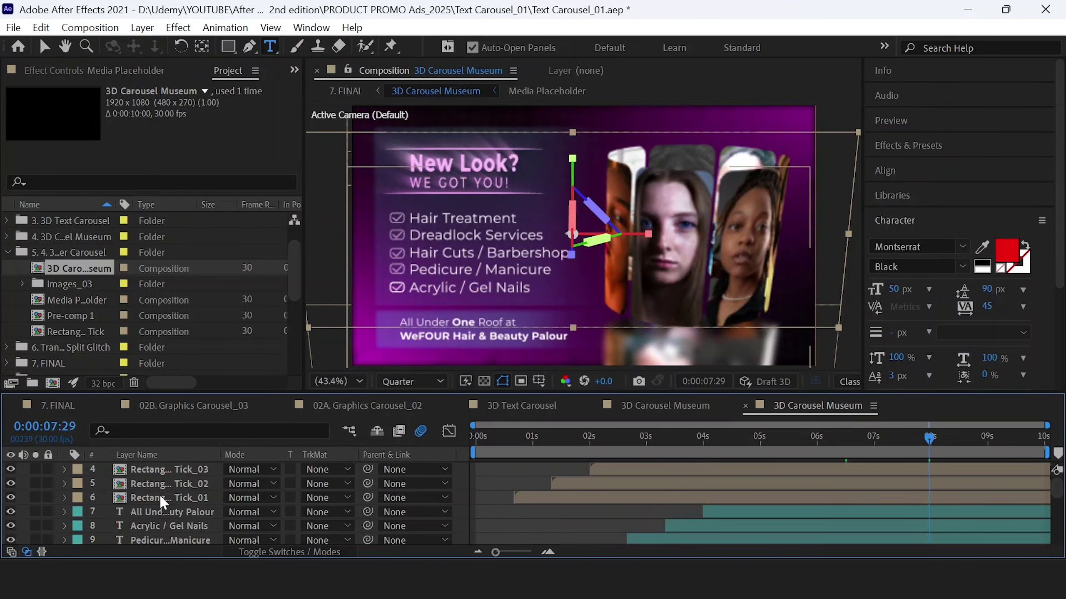
- Examine the All Under One Roof through Hair Treatment text layers in the full 3D Carousel Museum timeline using the Selection tool
click(160, 511)
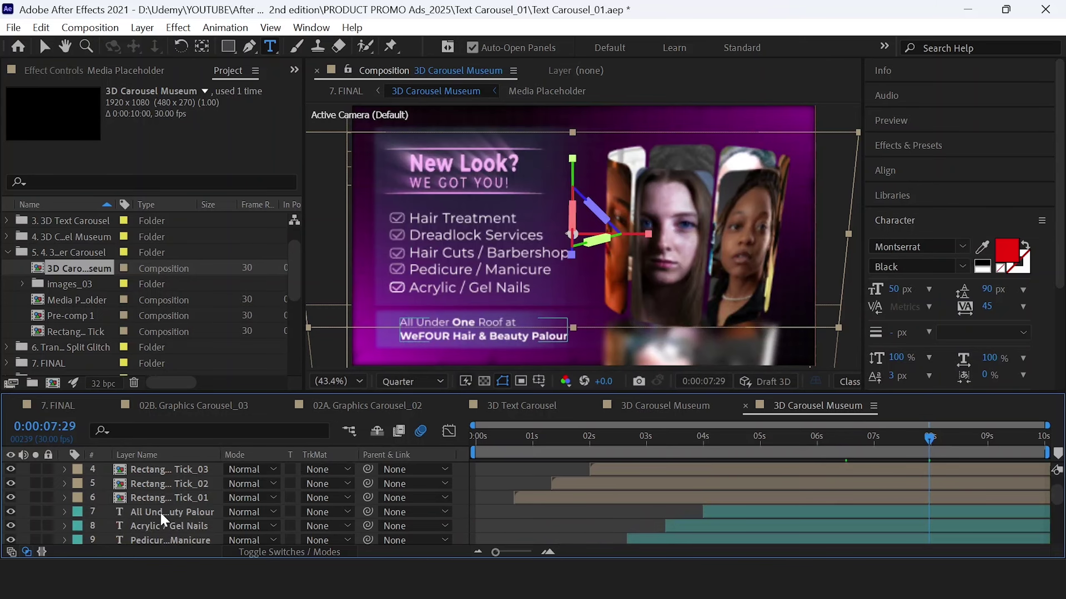
key(grave)
key(v)
click(152, 219)
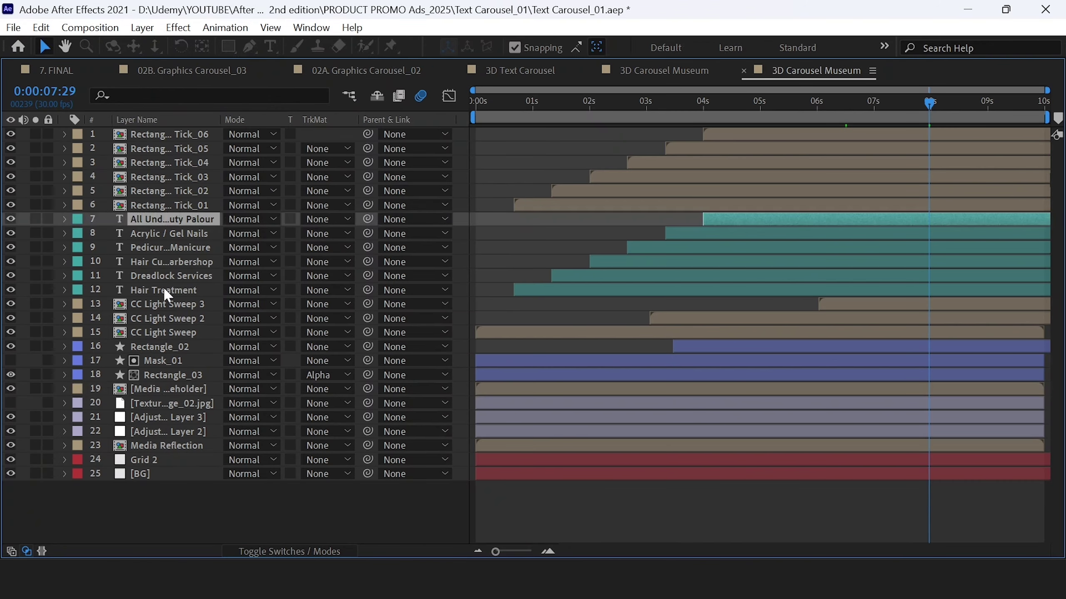
shift+click(163, 290)
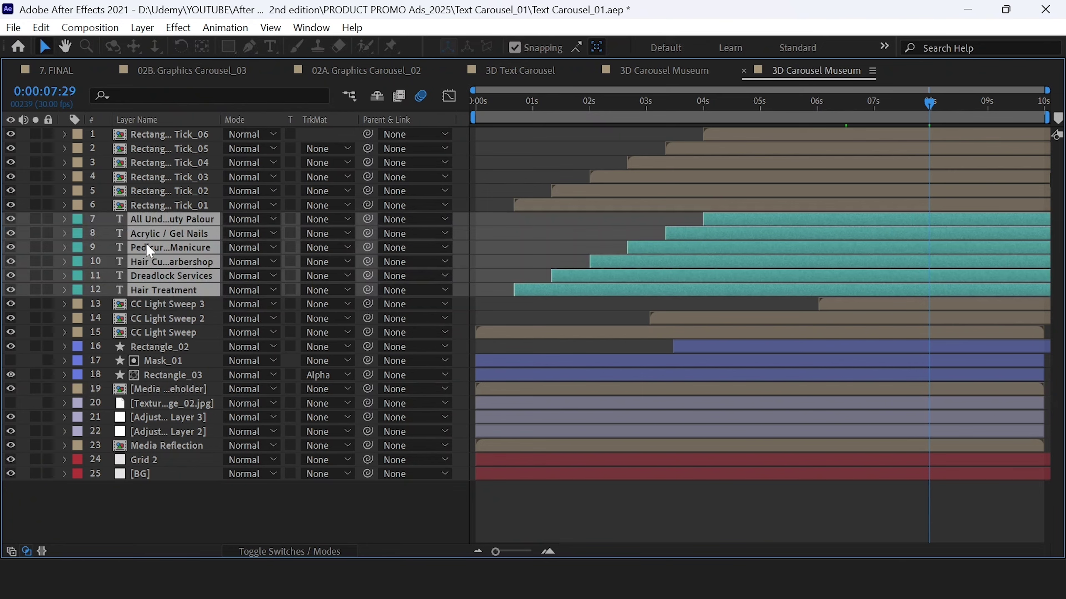
key(grave)
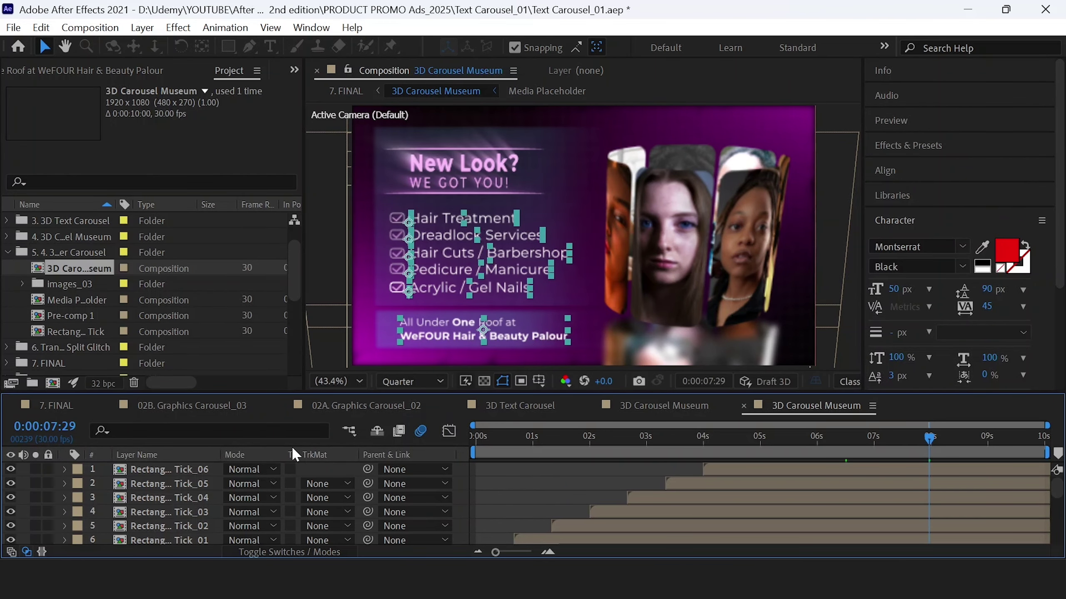
key(grave)
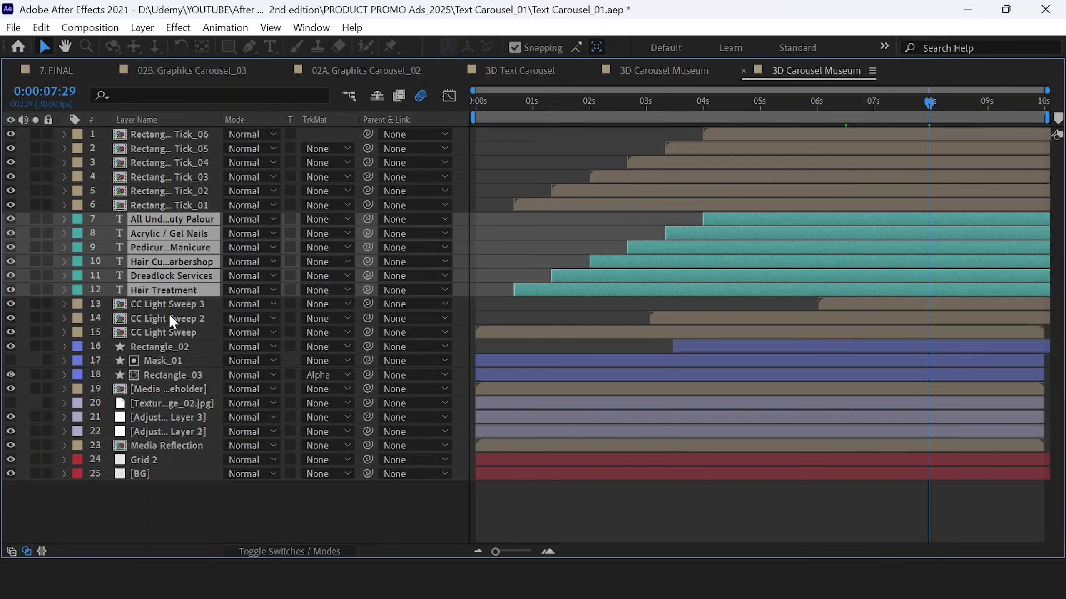
click(158, 403)
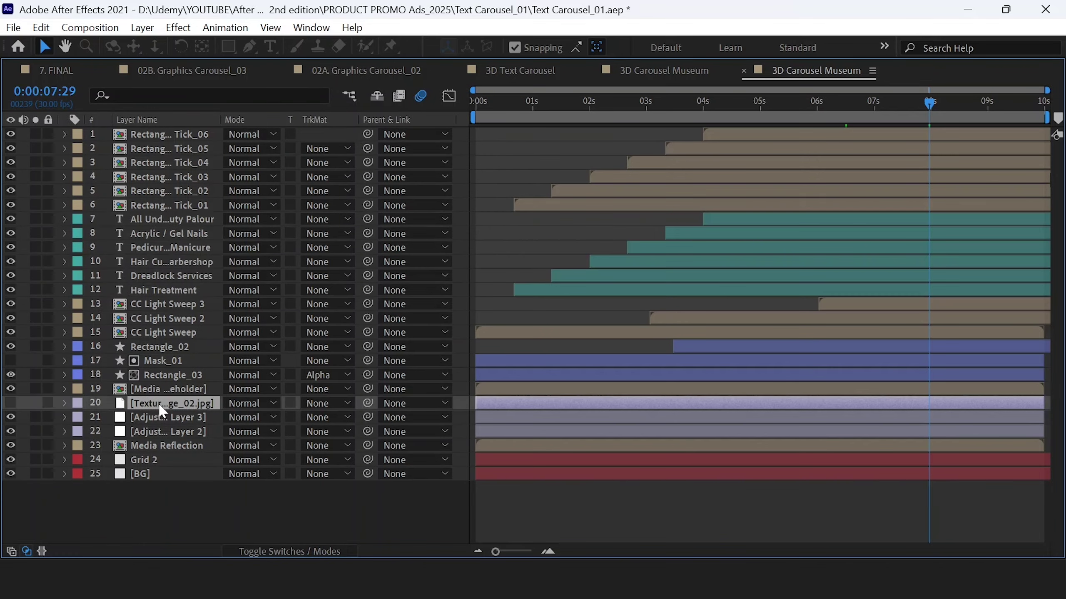
click(147, 222)
key(grave)
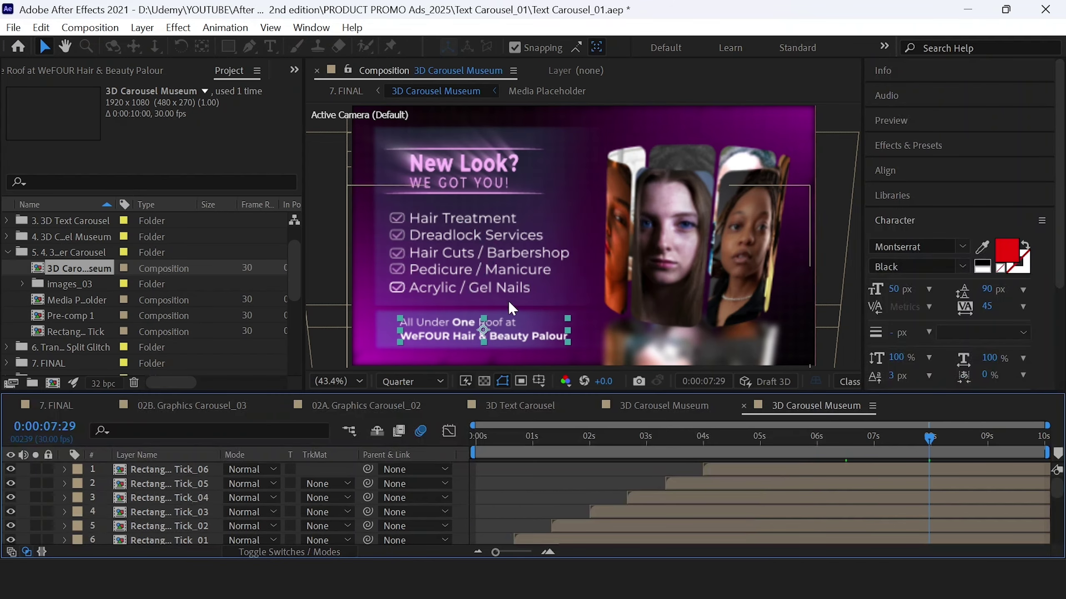
- Open the Media Placeholder composition from the photo carousel layer and select its first and last photos
click(713, 216)
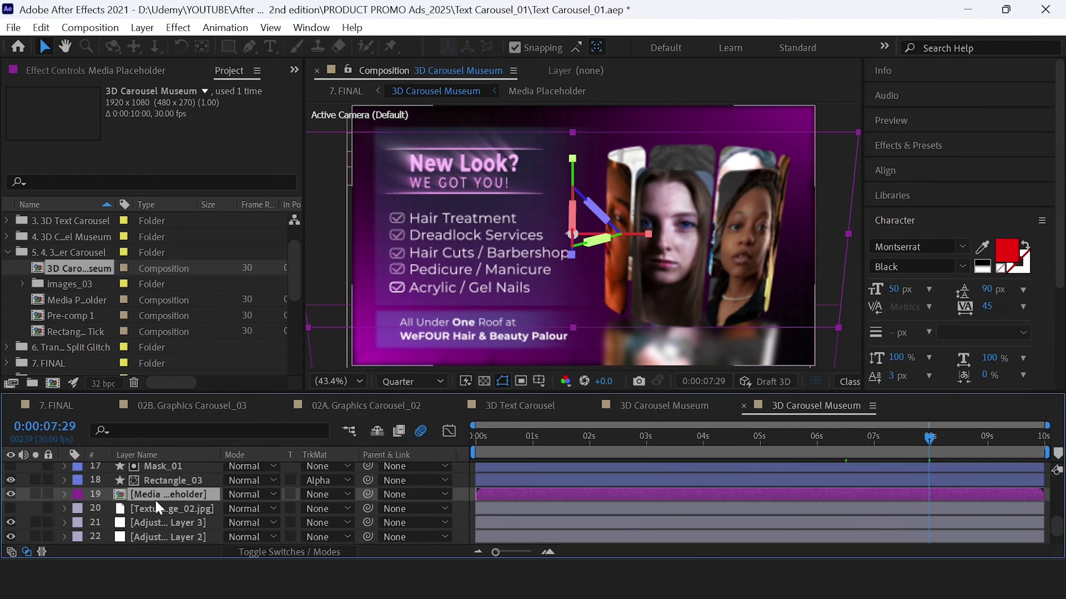
double_click(159, 495)
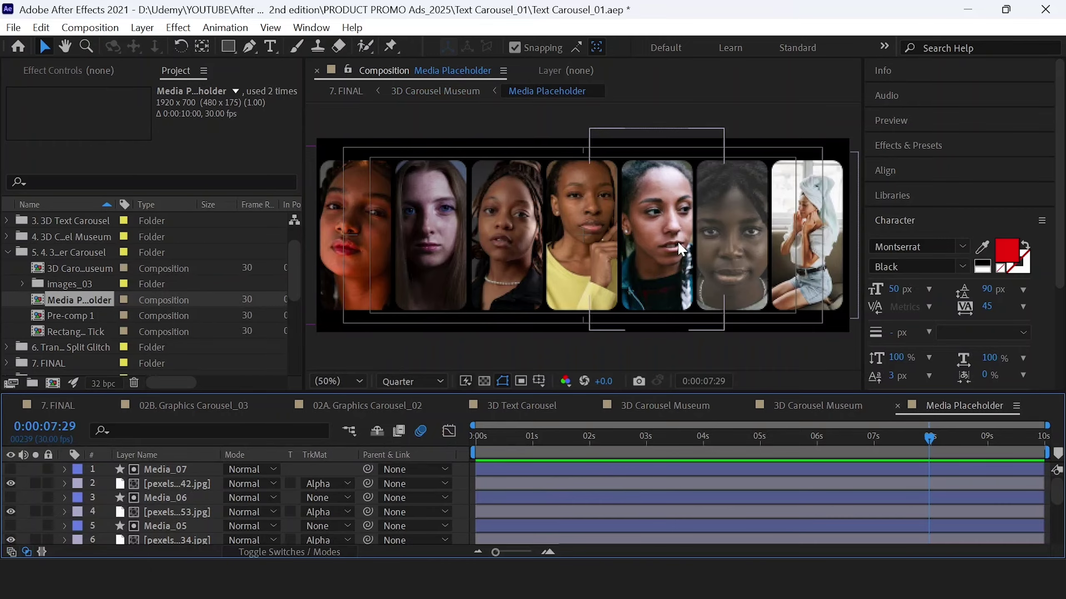
click(358, 230)
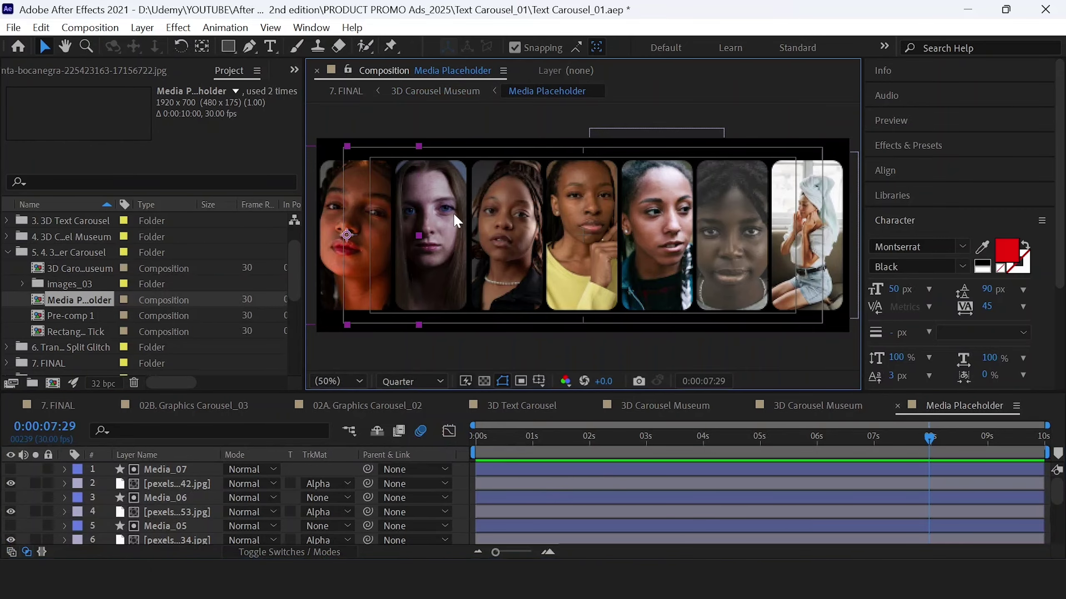
click(781, 229)
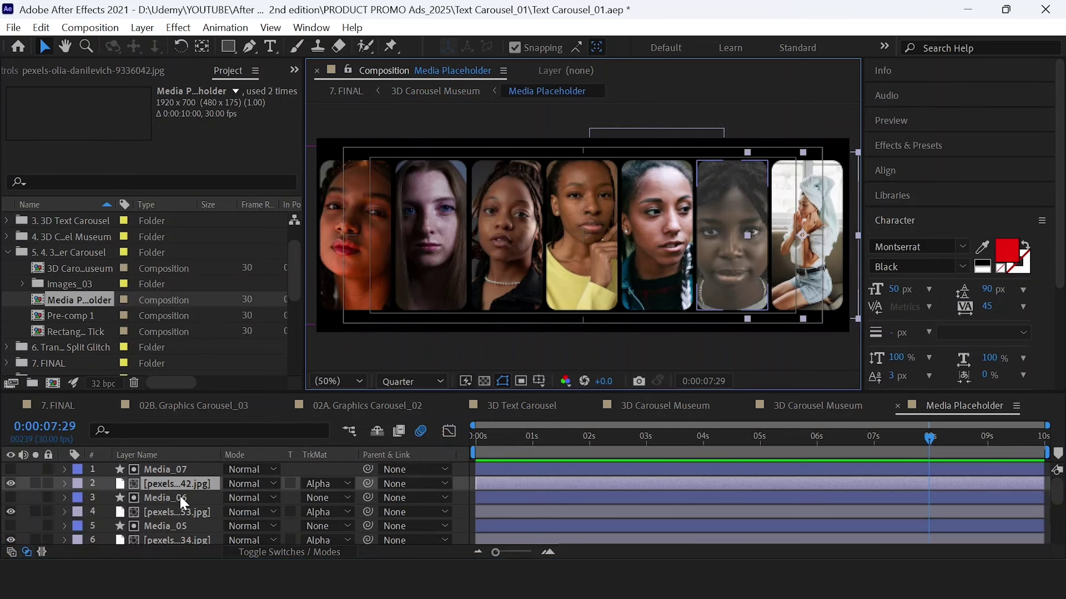
- Replace the photo under Media_07 with tanatos330-nail-gel-5186208_1920.jpg and set its scale to 28%
click(175, 485)
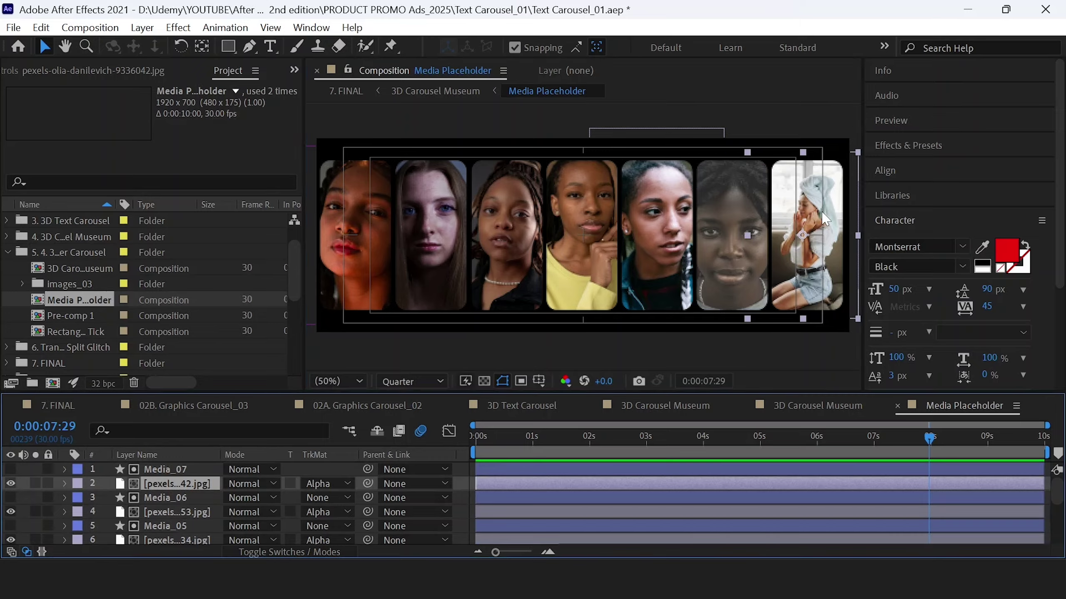
scroll(52, 282, down, 5)
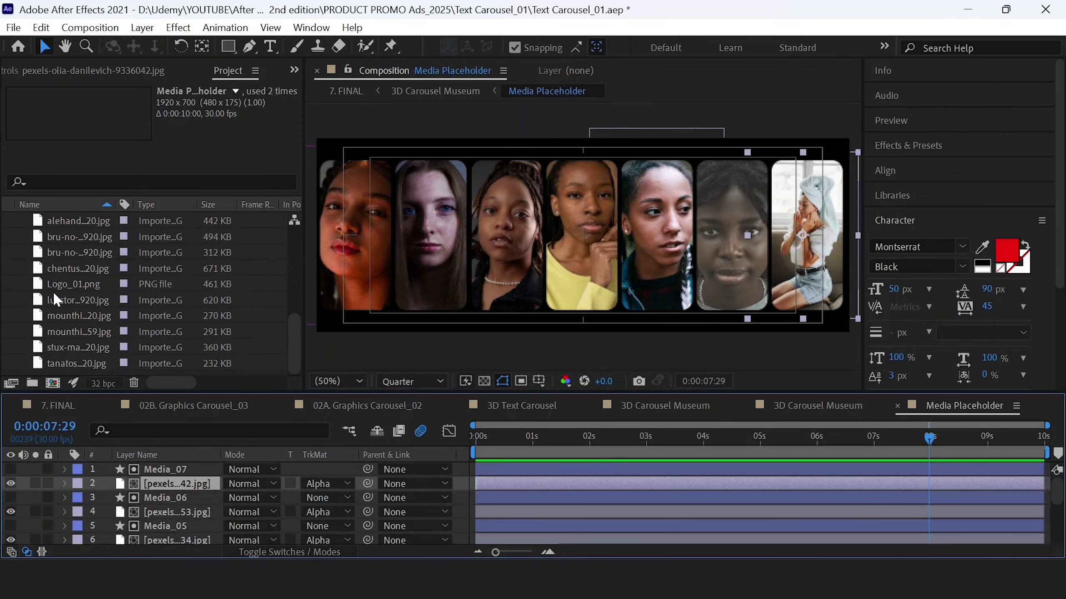
click(66, 363)
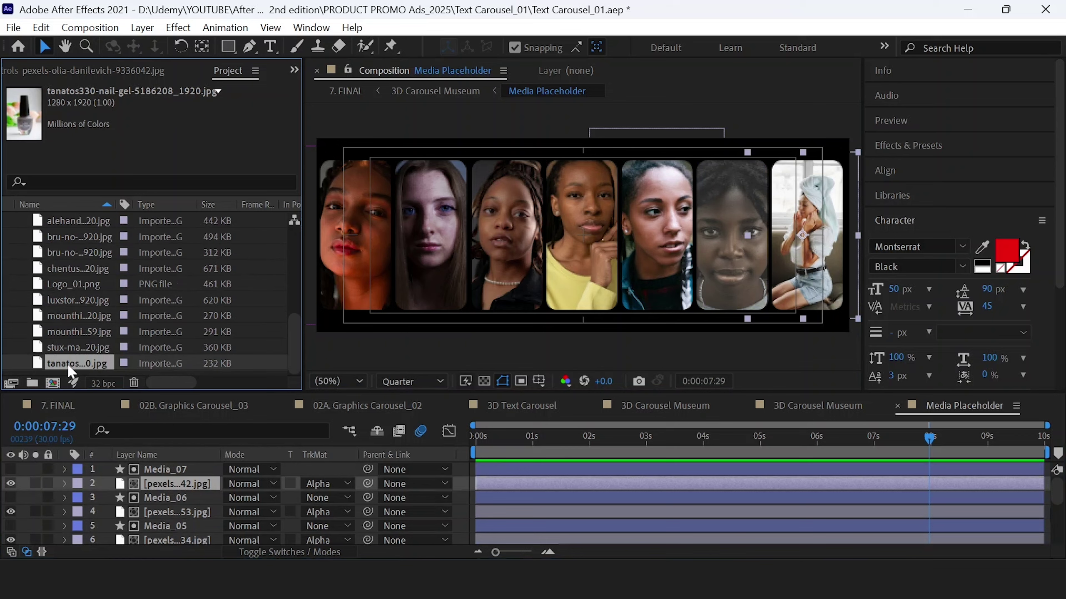
drag(67, 362, 172, 488)
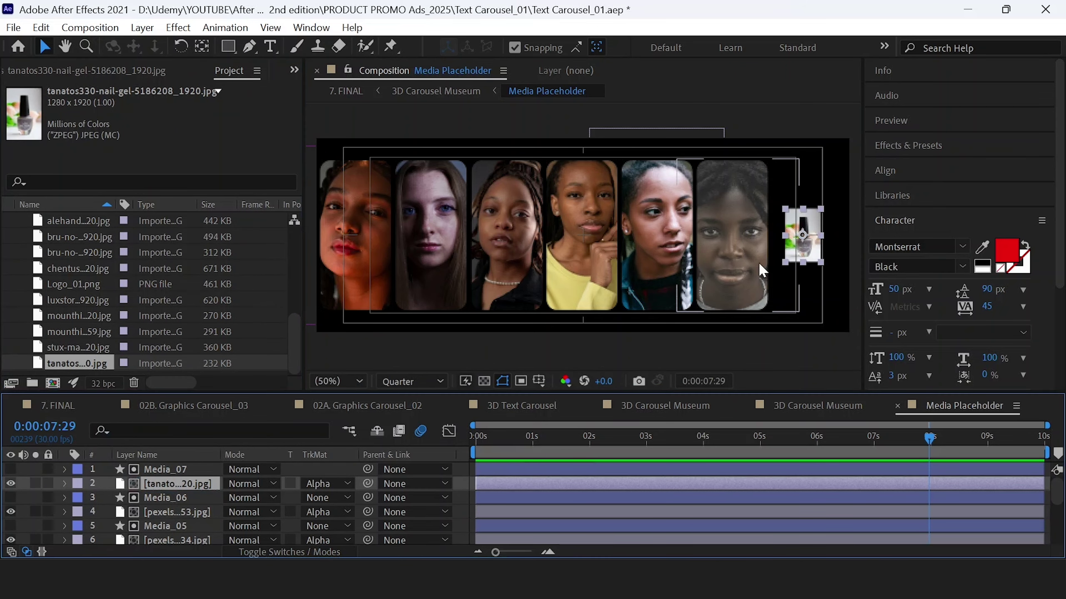
key(s)
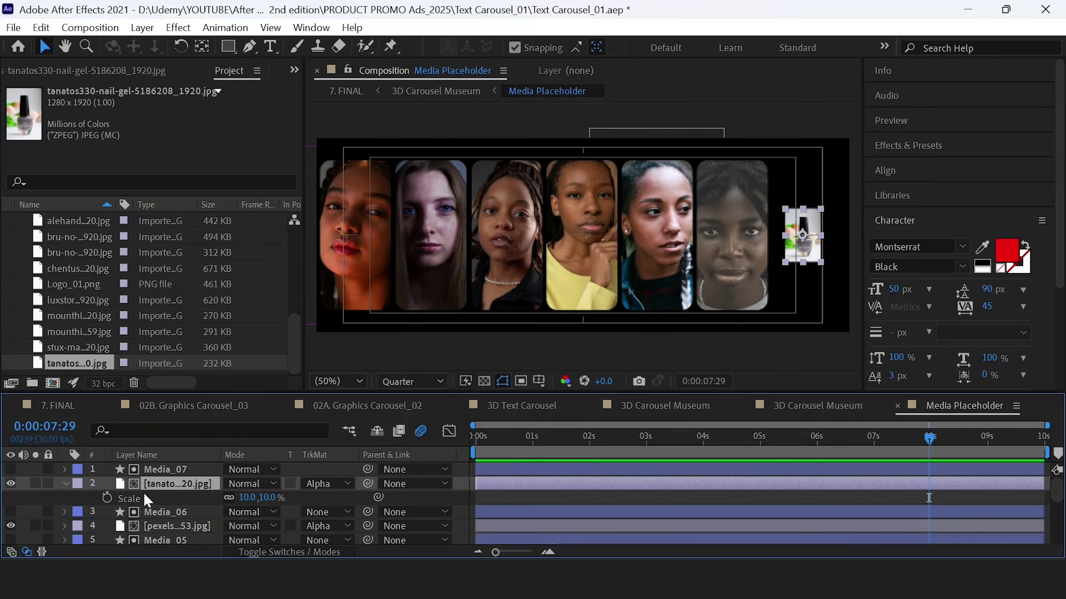
drag(247, 498, 259, 497)
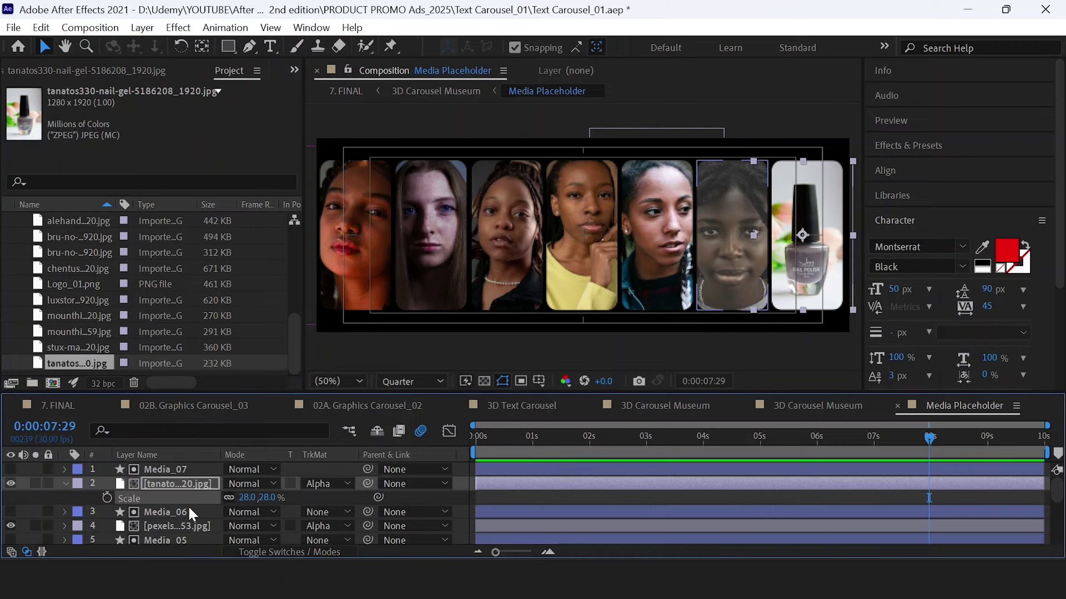
- Replace the photo under Media_06 with stux-make-up-4093535_1920.jpg, scale it to 43% and reposition it inside its frame
click(180, 526)
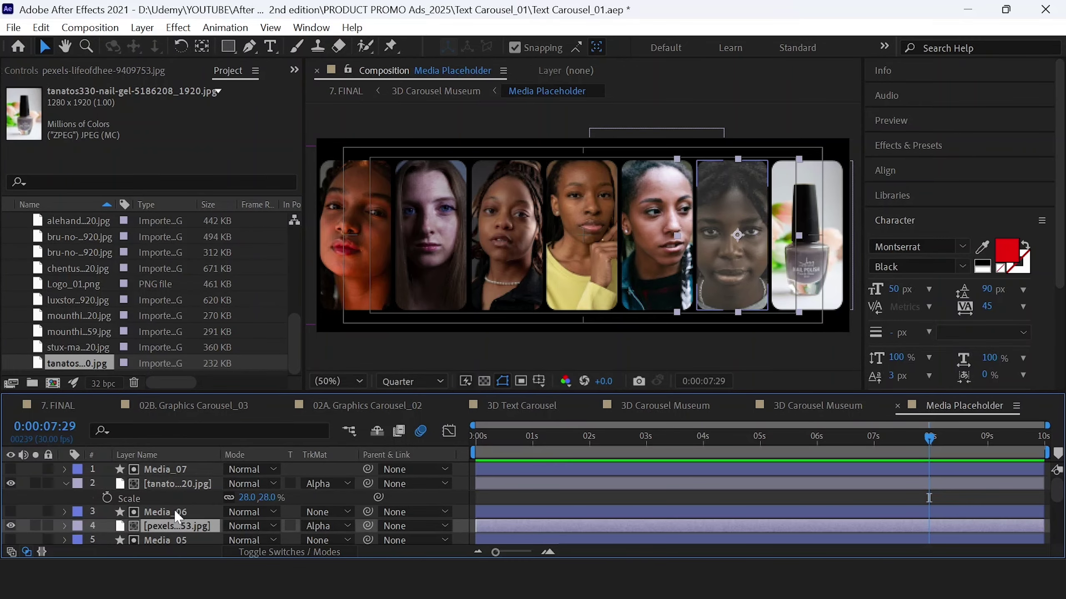
click(79, 347)
drag(79, 347, 168, 529)
key(s)
drag(248, 536, 269, 537)
drag(729, 270, 774, 269)
- Replace the photo under Media_05 with the mounthi...59.jpg nail image and reposition it inside its frame
scroll(294, 504, down, 3)
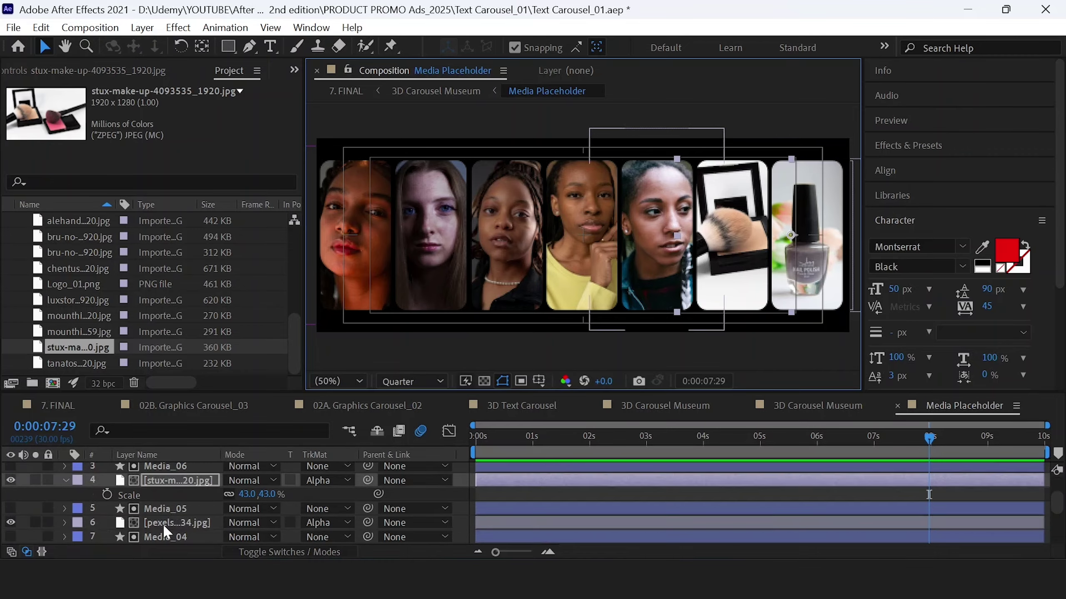
click(180, 522)
click(80, 332)
drag(79, 332, 167, 522)
key(s)
drag(636, 252, 644, 254)
- Replace the photo under Media_04 with the mounthi...20.jpg nail image and enlarge it to fill the frame
click(180, 522)
click(80, 316)
drag(80, 315, 185, 525)
key(s)
mouse_move(252, 495)
mouse_down()
mouse_move(274, 492)
mouse_move(257, 493)
mouse_up()
- Replace the photo under Media_03 with luxstorm-lipstick-850597_1920.jpg and set its scale to 30%
click(180, 522)
click(79, 299)
drag(79, 300, 181, 520)
key(s)
drag(252, 537, 234, 537)
- Replace the photo under Media_02 with chentusoul-feet-5893684_1920.jpg and show its scale property
scroll(180, 508, down, 2)
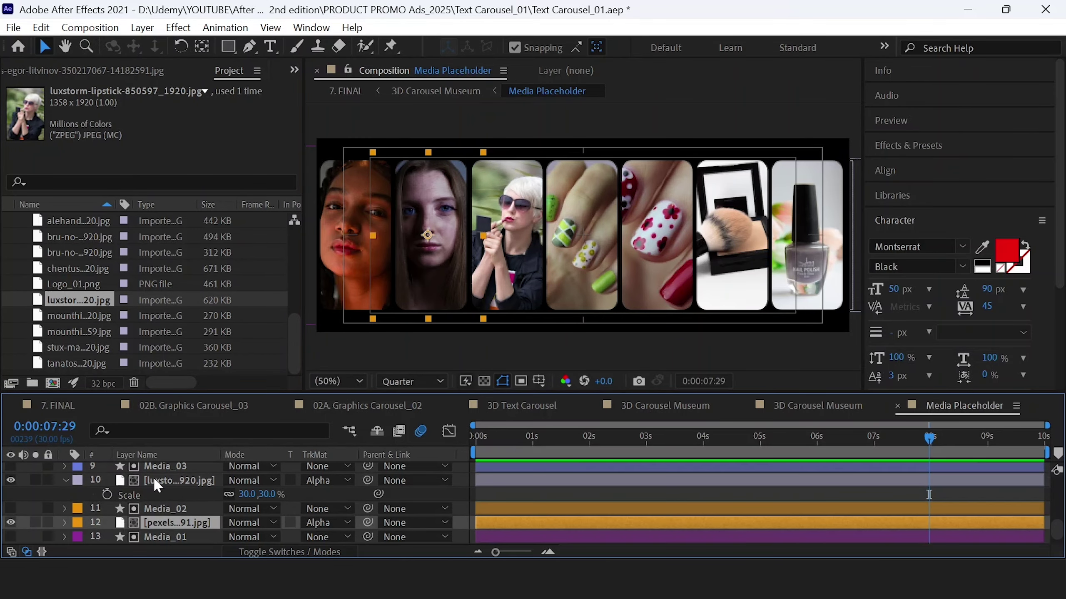
click(179, 522)
click(84, 269)
drag(84, 270, 180, 522)
key(s)
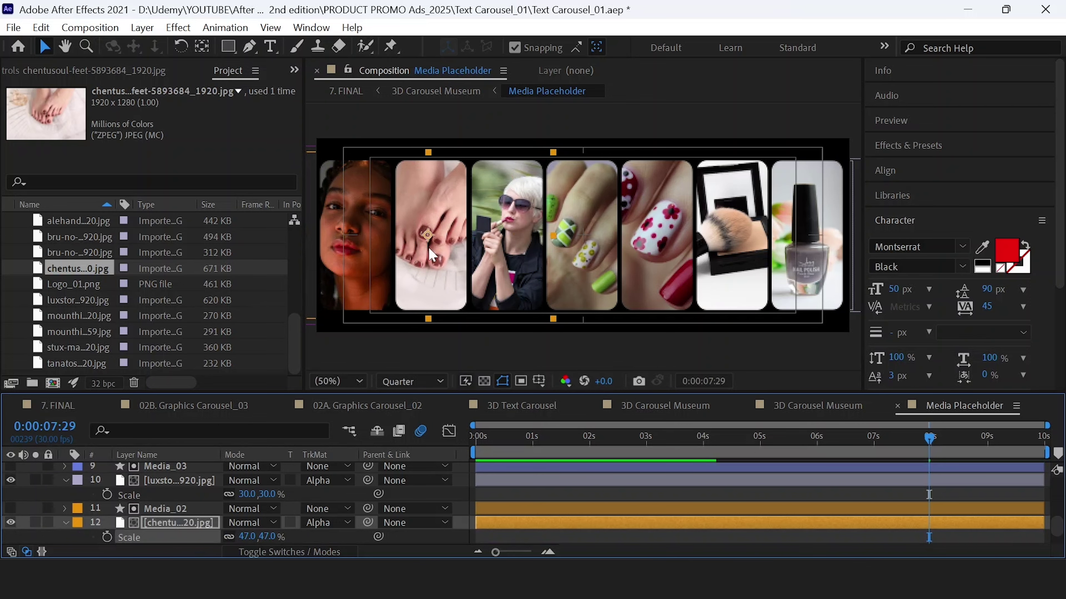
- Replace the photo under Media_01 with bru-no-lipstick-2722847_1920.jpg and set its scale to 39%
scroll(180, 508, down, 2)
click(180, 522)
drag(77, 252, 181, 524)
key(s)
drag(288, 537, 269, 539)
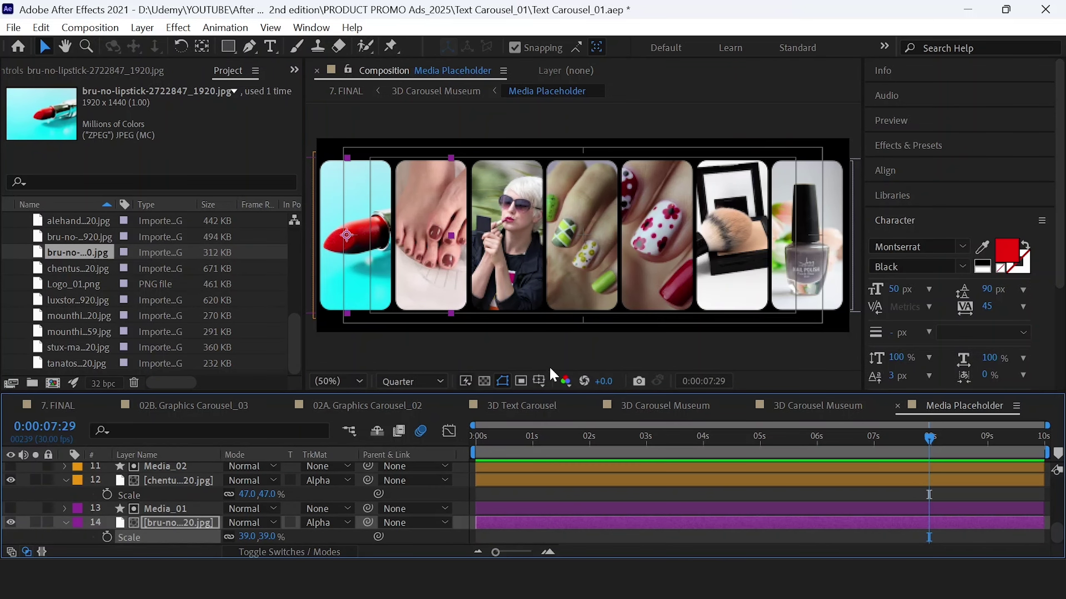
- Return to the 3D Carousel Museum composition and open the All Under One Roof text layer for editing
click(808, 406)
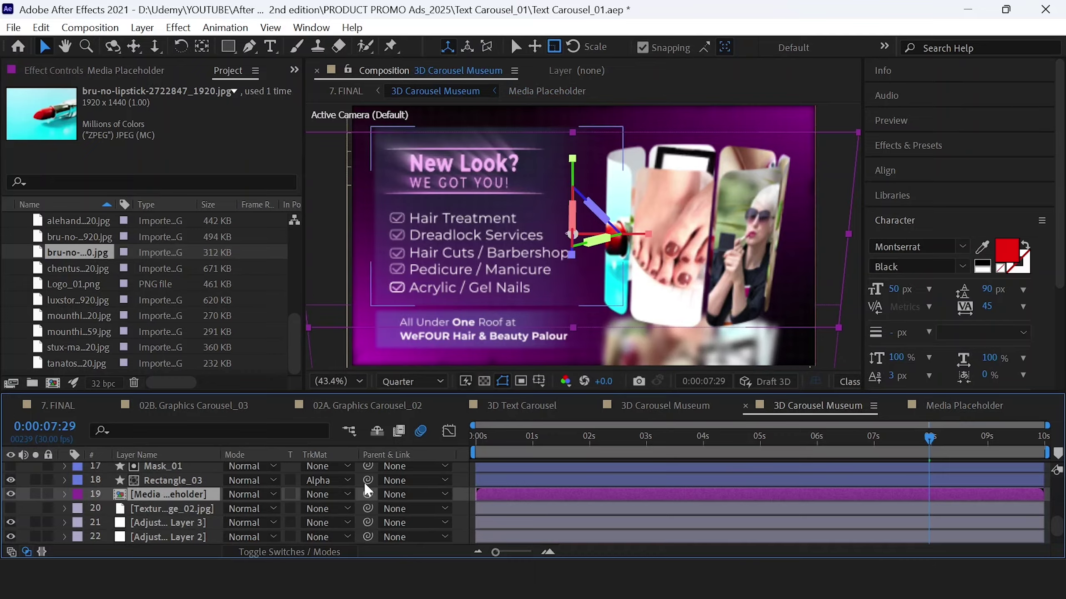
click(462, 160)
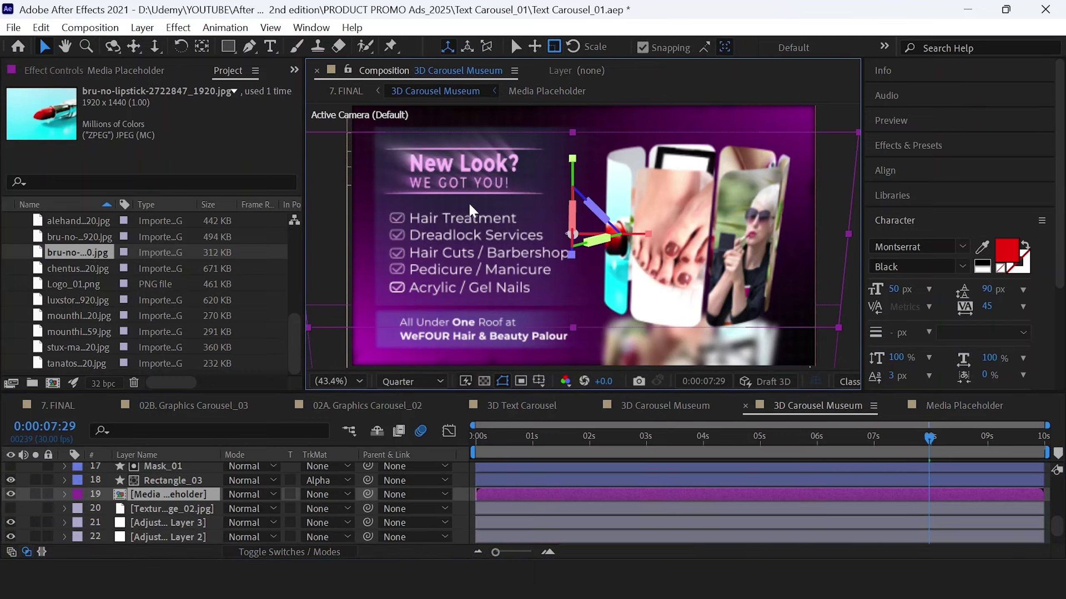
scroll(135, 497, up, 2)
scroll(136, 496, up, 1)
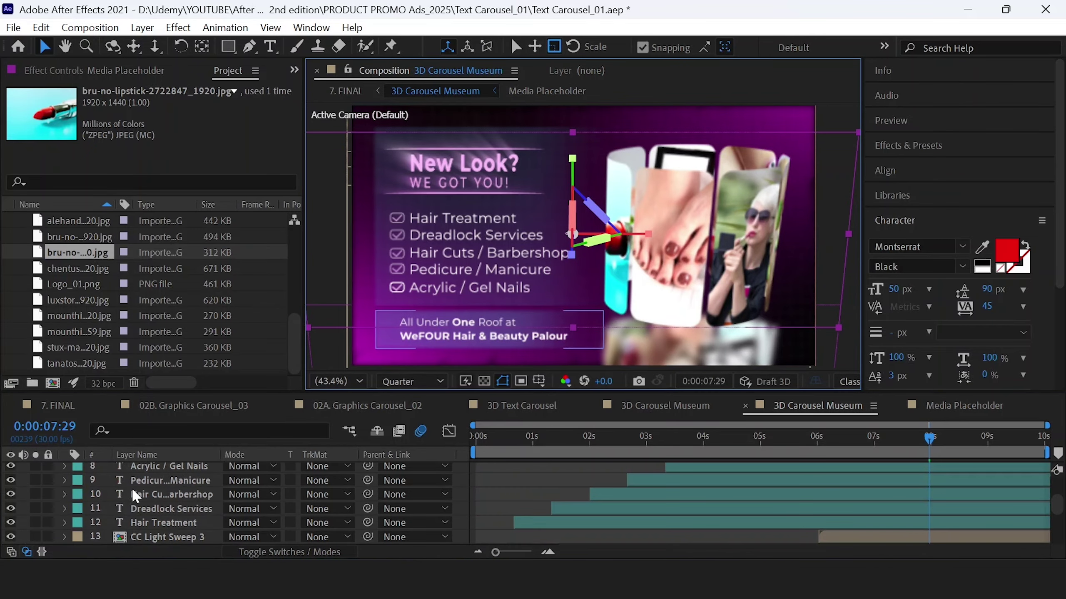
scroll(151, 500, up, 3)
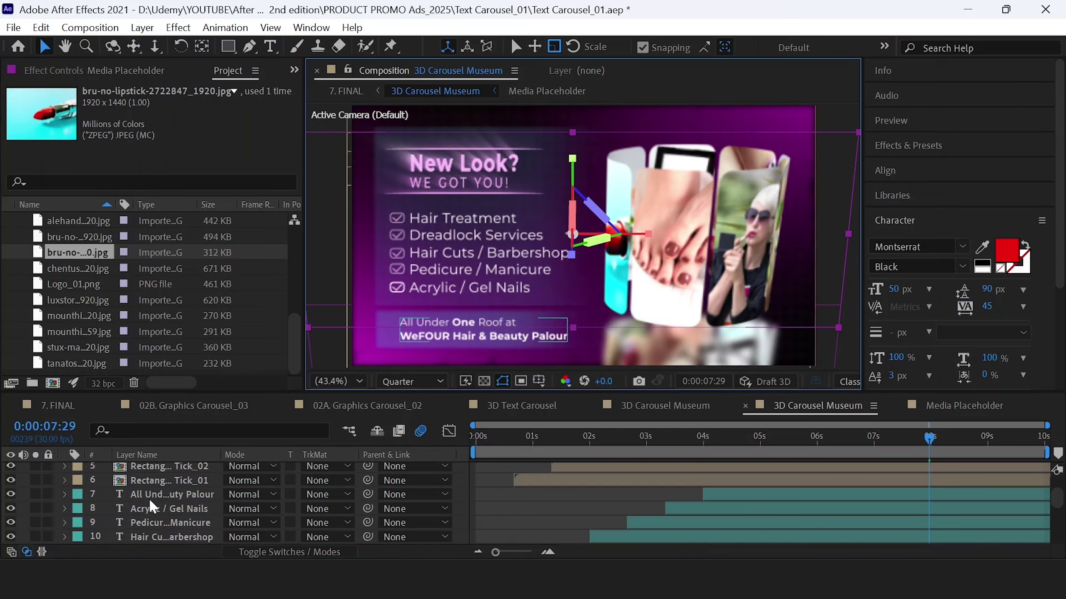
double_click(157, 494)
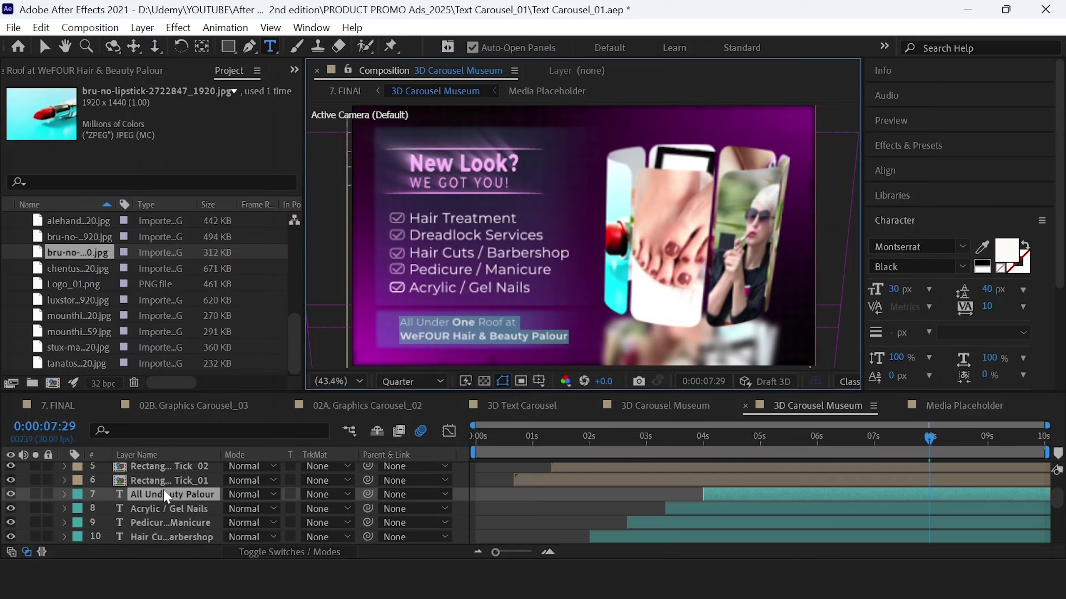
- Open the Acrylic / Gel Nails text layer for editing and highlight part of its wording
click(150, 512)
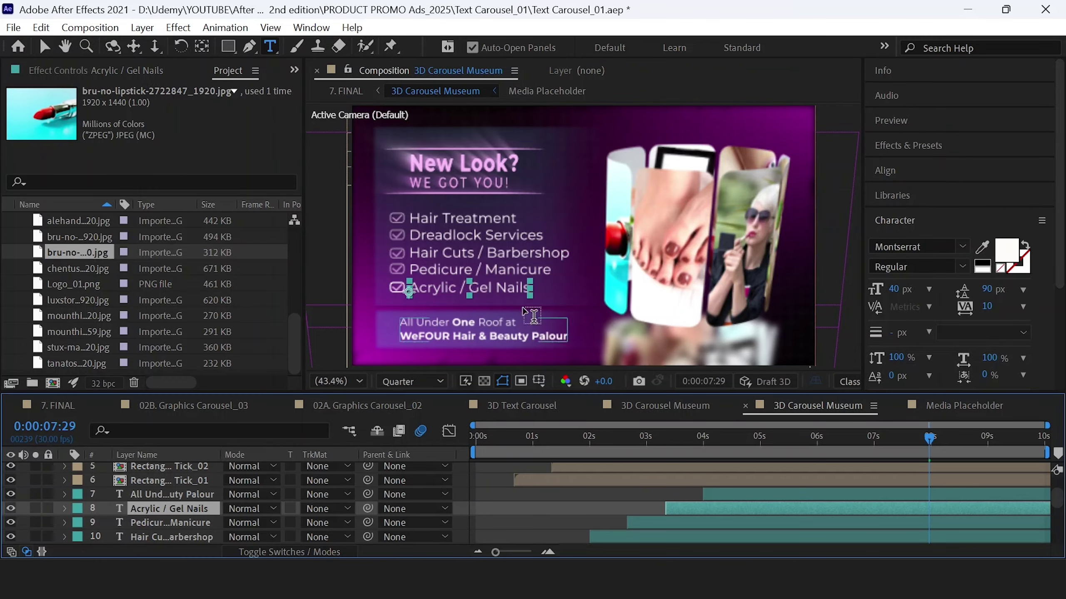
double_click(161, 512)
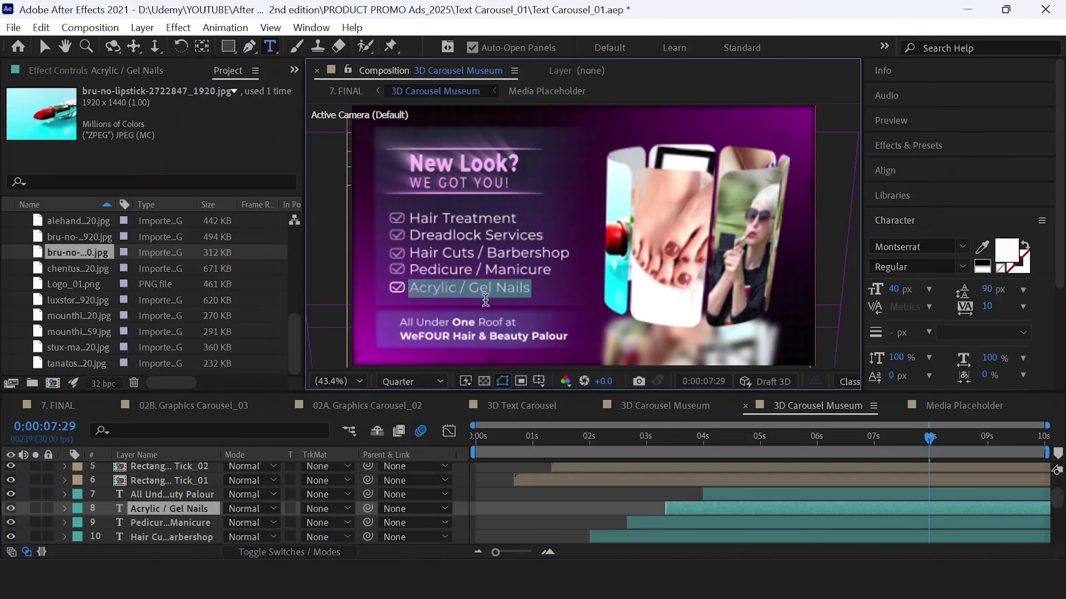
drag(508, 288, 453, 289)
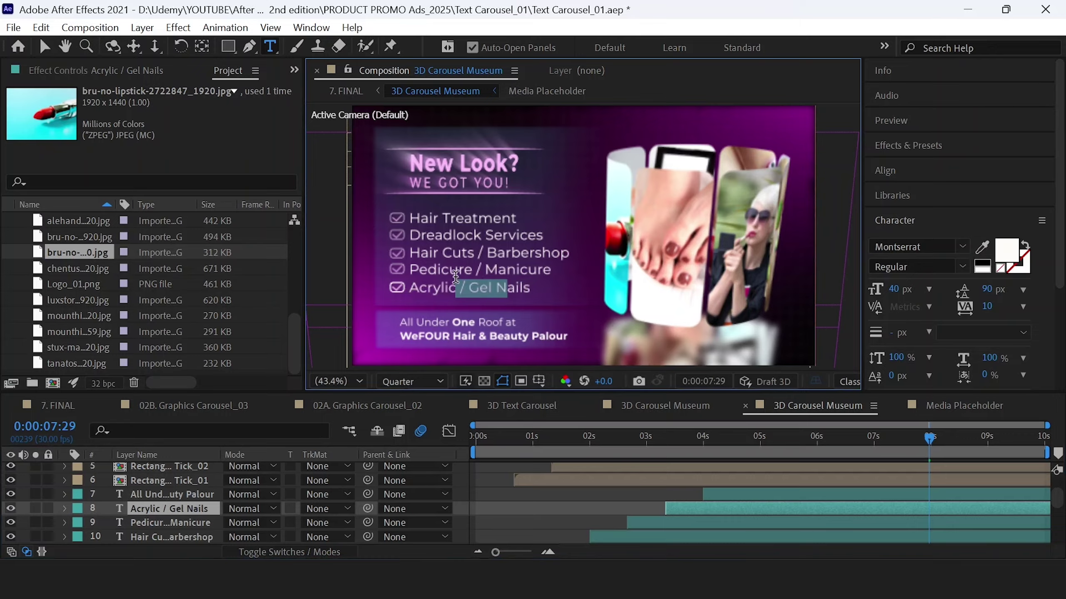
click(453, 491)
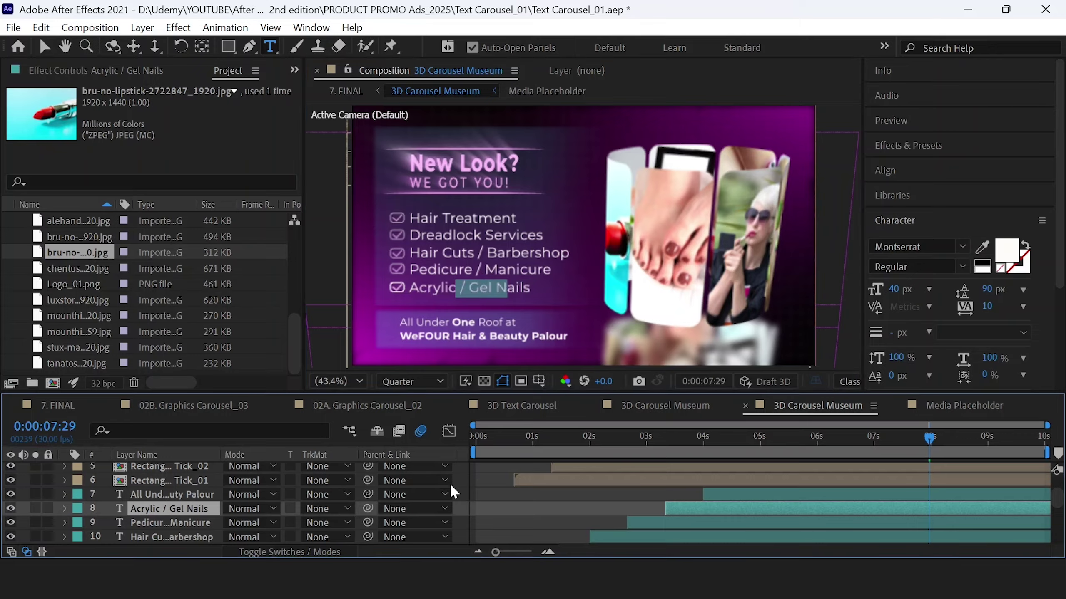
- Expand the 6. Transition_RGB Split Glitch folder, select the Transition_RGB Split Glitch composition and open Pre-comp 3
scroll(84, 313, up, 2)
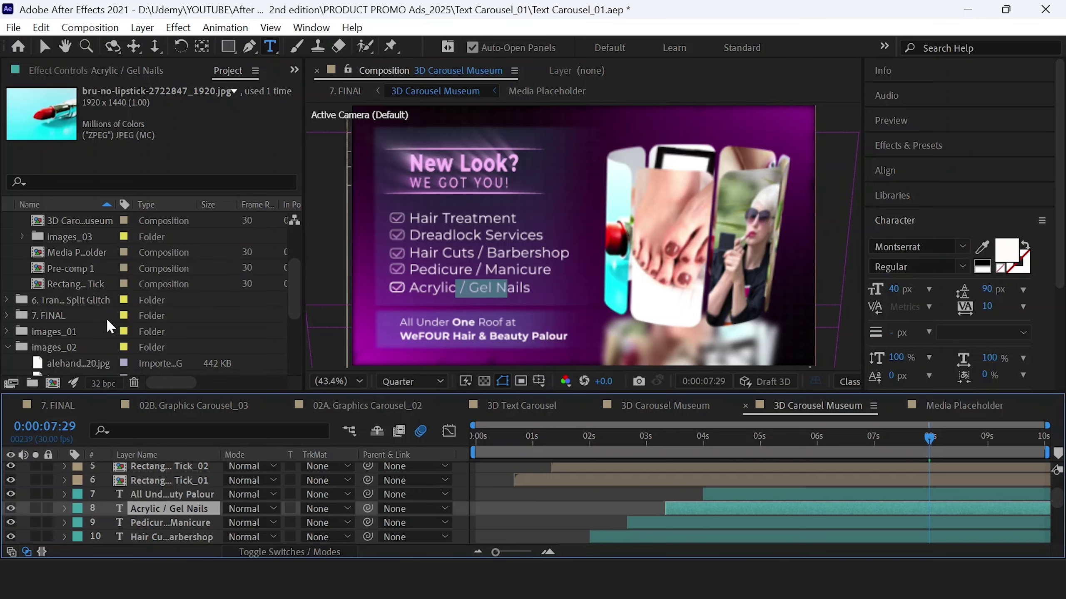
double_click(58, 252)
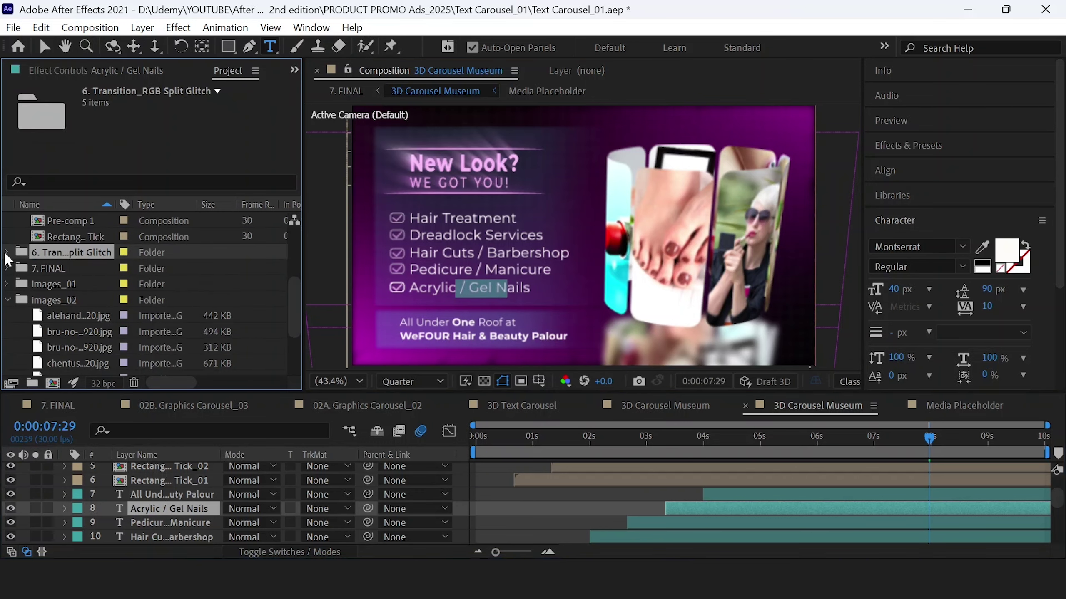
click(79, 300)
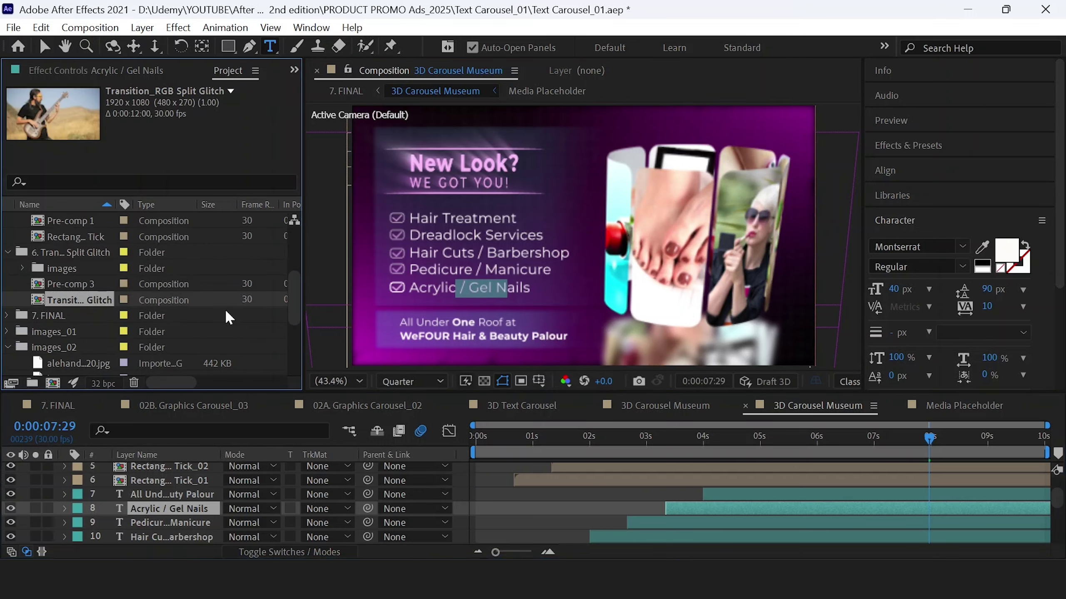
double_click(82, 289)
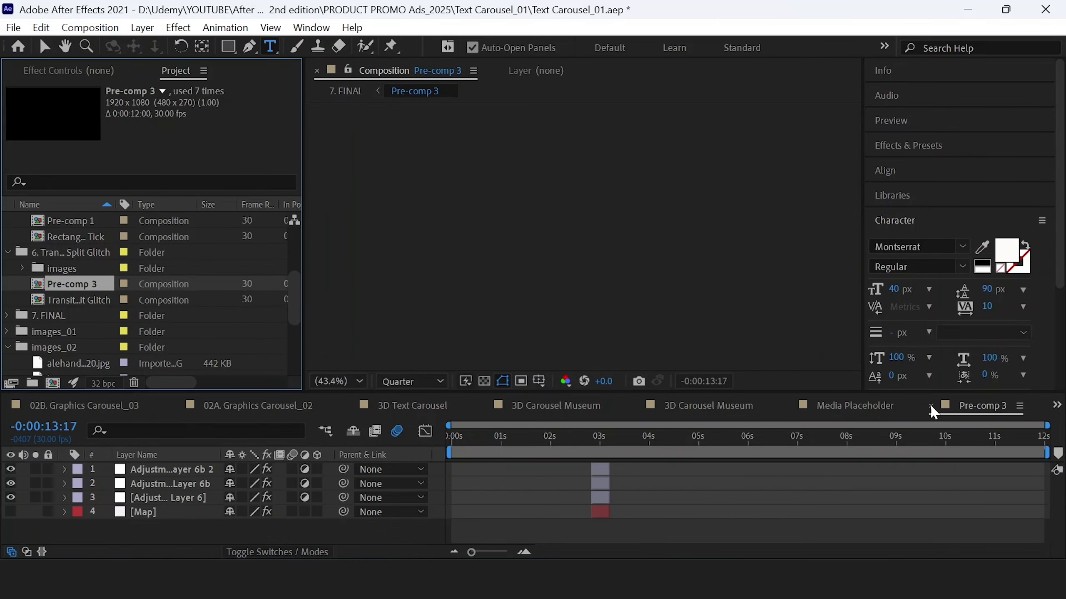
- Close Pre-comp 3, open the Transition_RGB Split Glitch composition, and select its Glitch layer with the time at 0:00:02:20
click(931, 406)
double_click(73, 300)
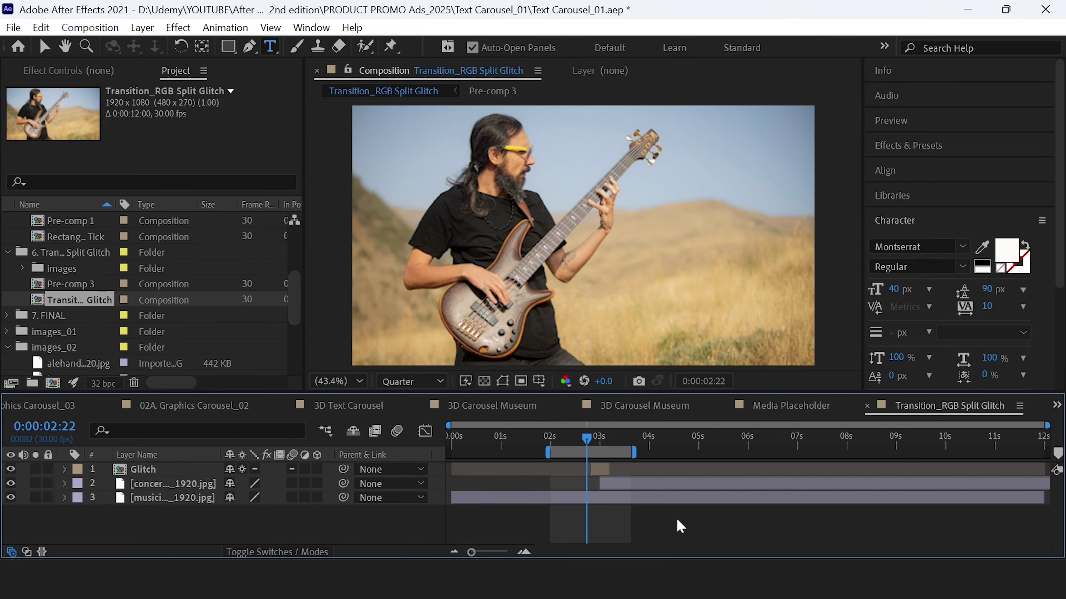
mouse_move(595, 447)
mouse_down()
mouse_move(619, 448)
mouse_move(584, 448)
mouse_up()
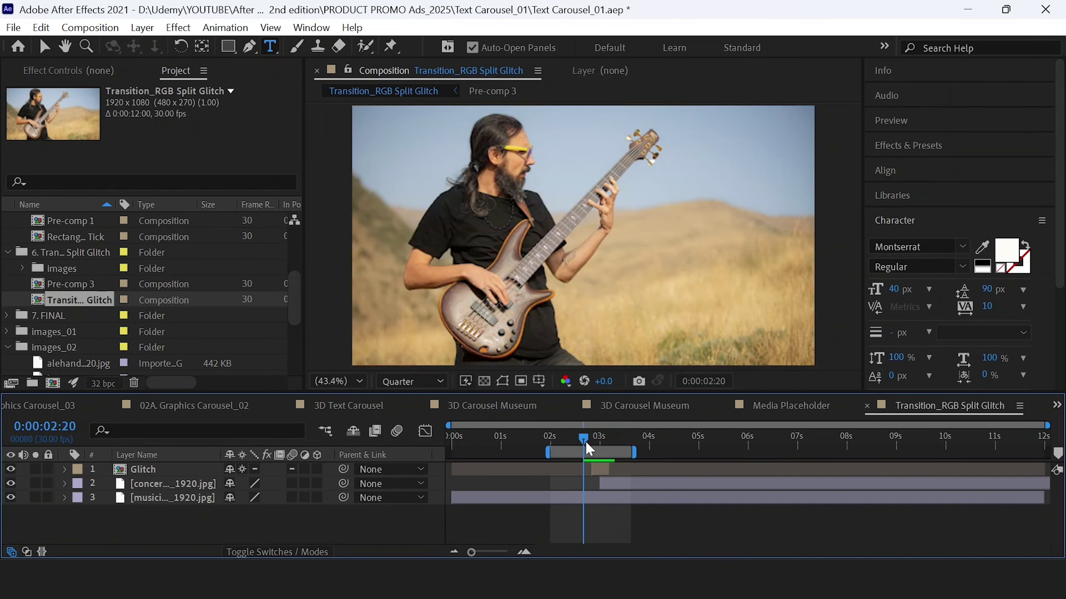
click(601, 470)
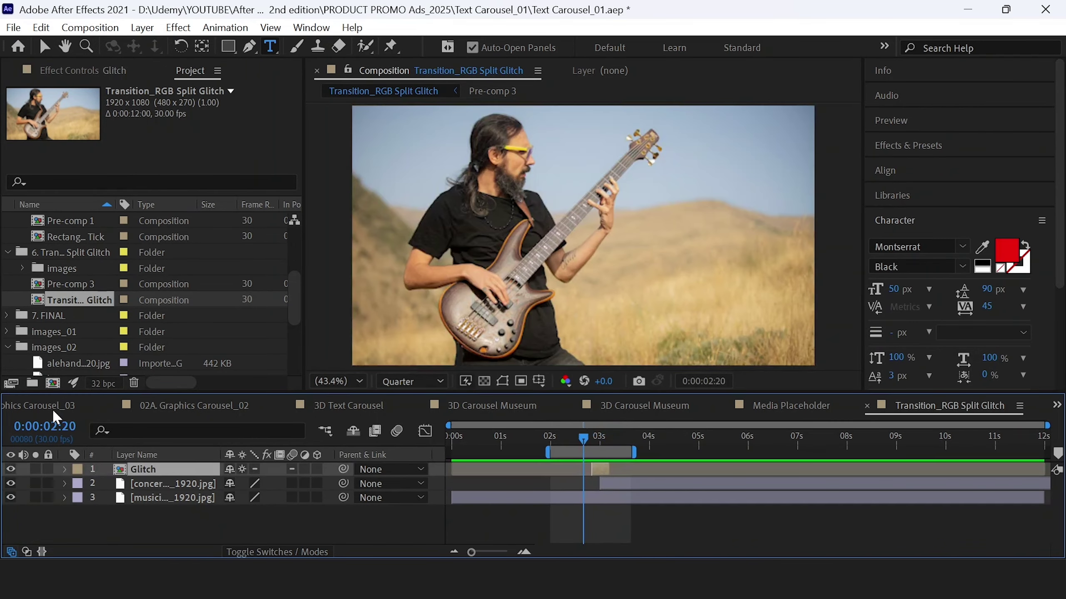
- Expand the 7. FINAL folder, open the 7. FINAL composition and go to 0:00:15:03
double_click(51, 317)
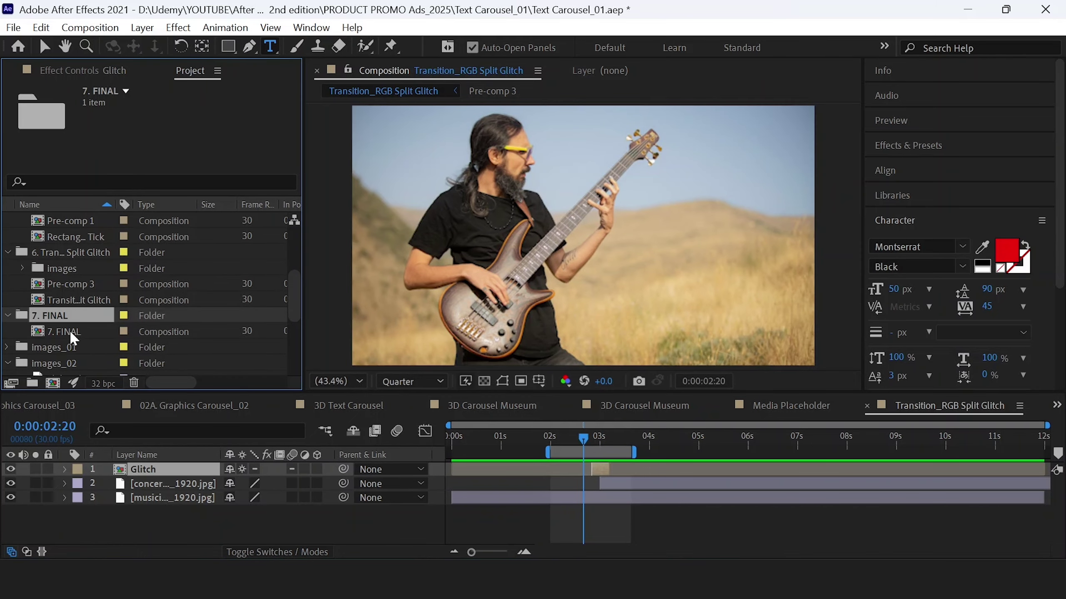
double_click(70, 330)
click(639, 438)
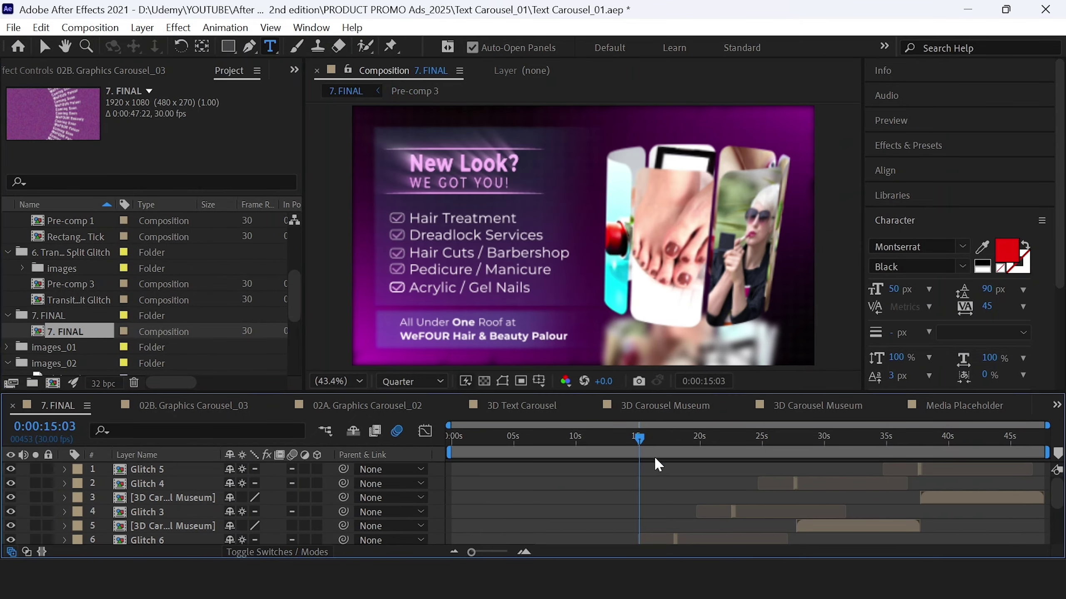
- Examine how the Glitch 2 and Glitch layers sit over the scene cuts in 7. FINAL, and review the full layer stack
scroll(662, 479, down, 2)
drag(460, 445, 518, 447)
click(470, 481)
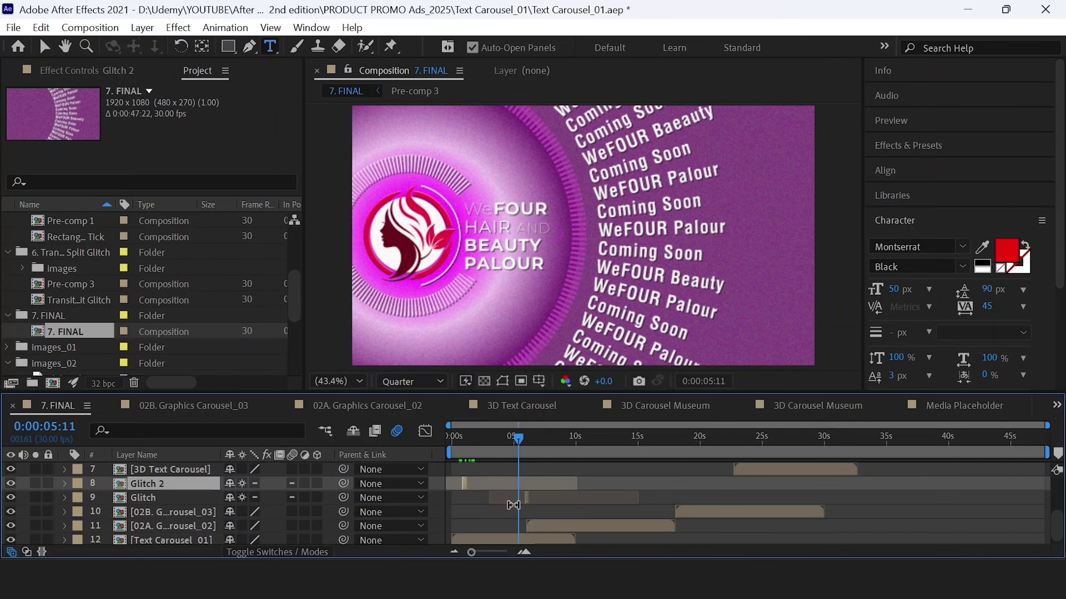
click(546, 496)
scroll(161, 501, up, 3)
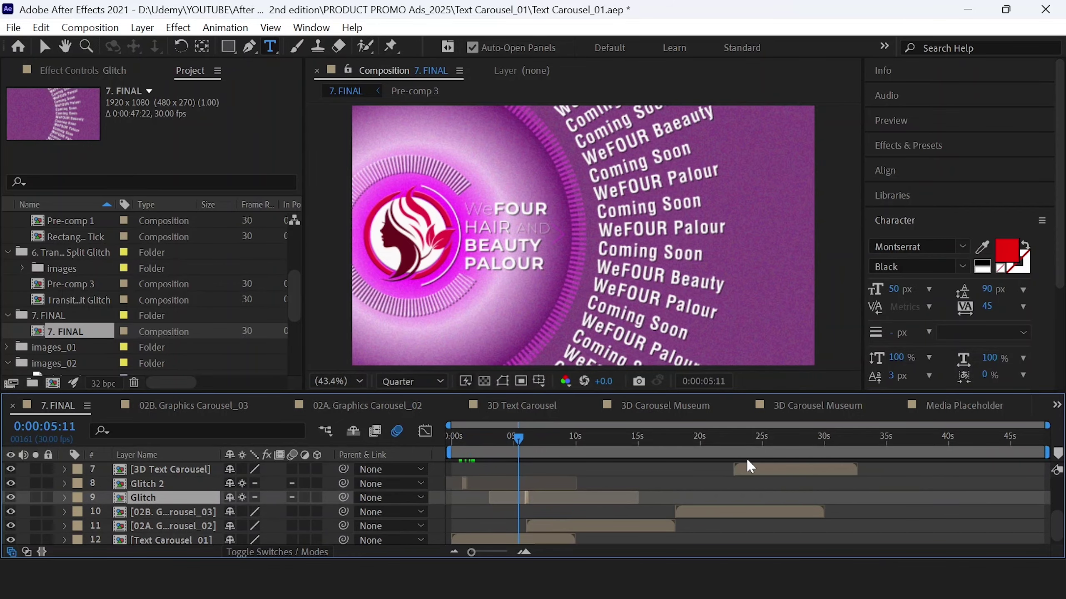
key(grave)
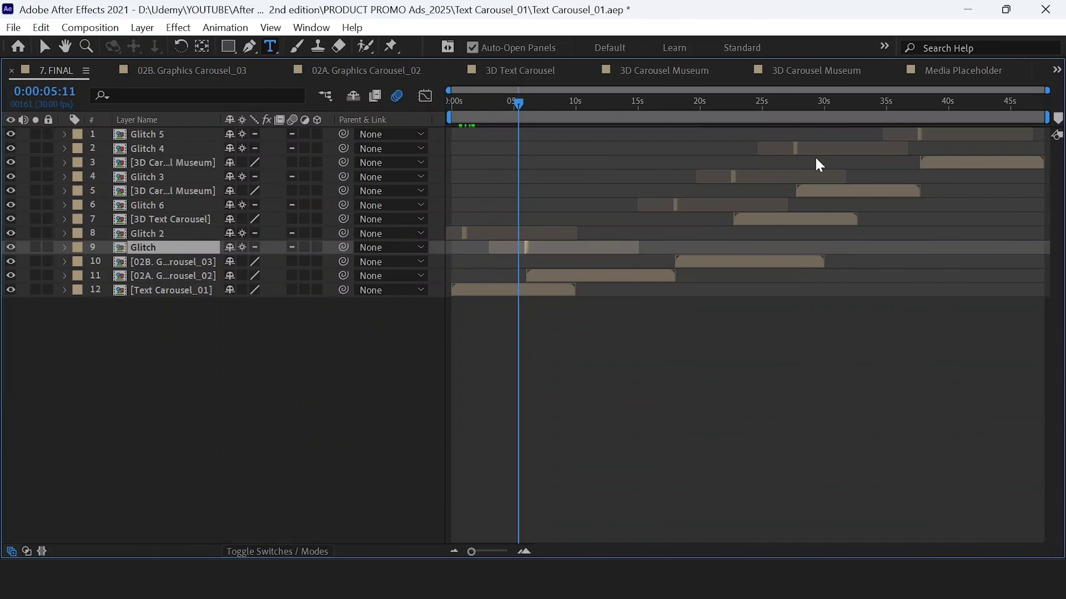
key(grave)
- Check the 7. FINAL composition at 0:00:33:00 and other points in the second half, and switch to the Selection tool
click(861, 438)
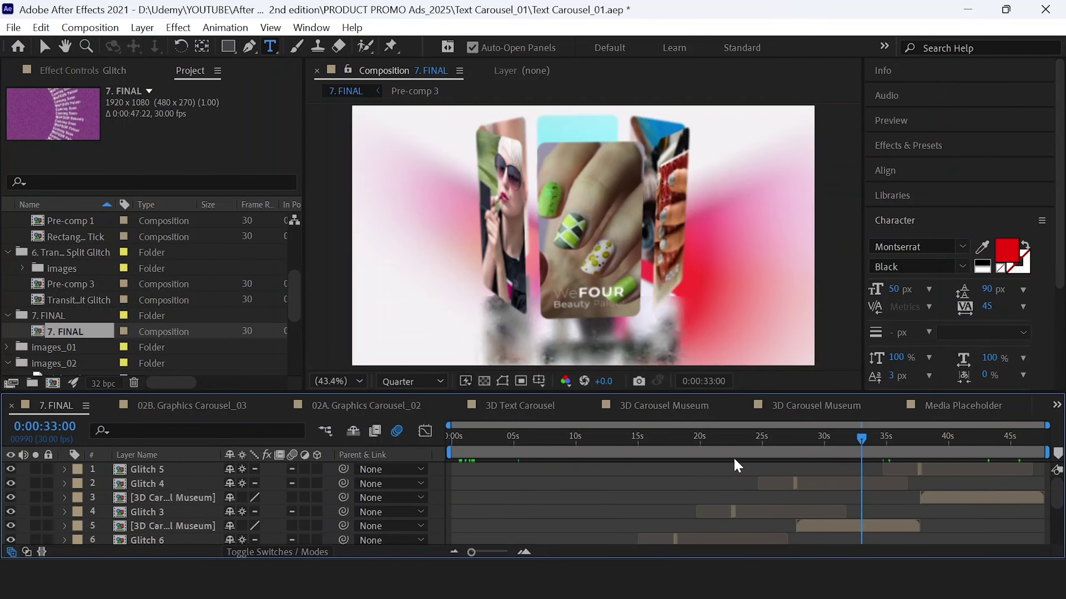
click(716, 448)
key(v)
click(856, 449)
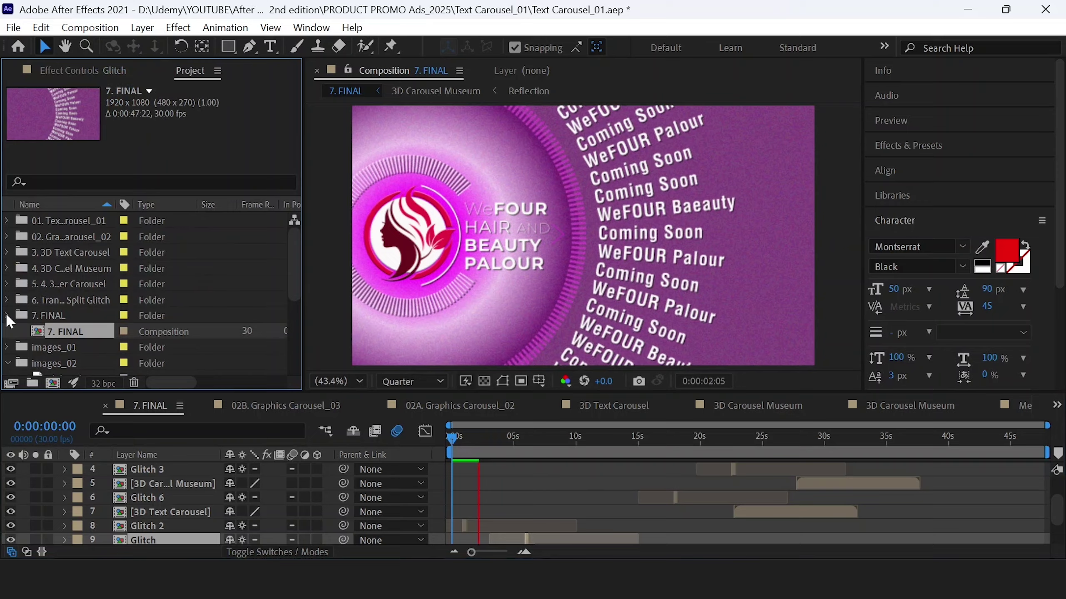
- Collapse the 7. FINAL and images_02 folders, and highlight the text, graphics and 3D carousel museum folders in the project
click(6, 316)
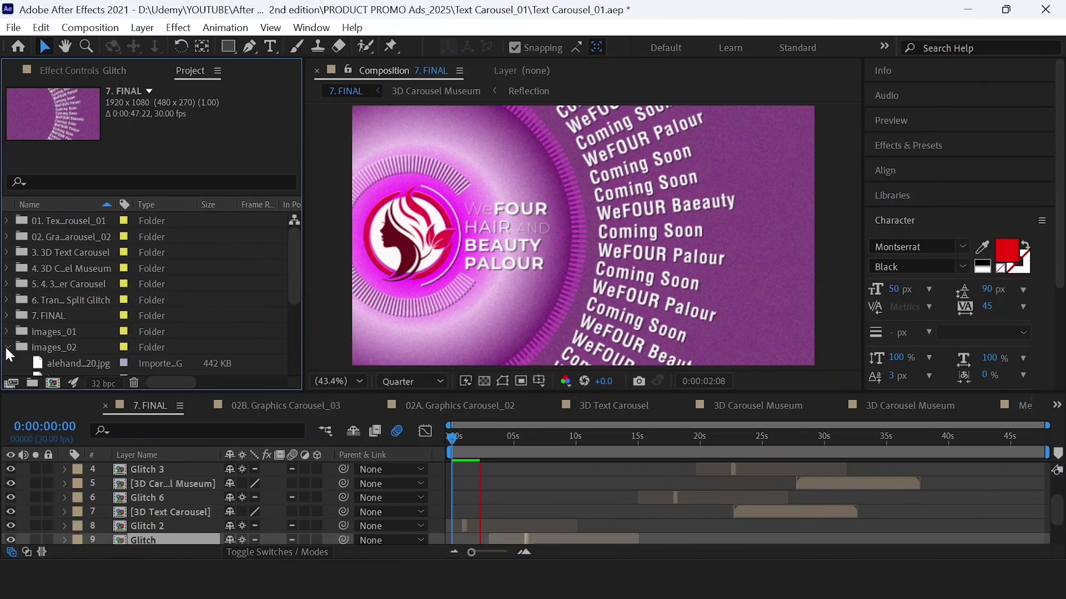
click(7, 348)
click(64, 221)
click(68, 238)
click(67, 268)
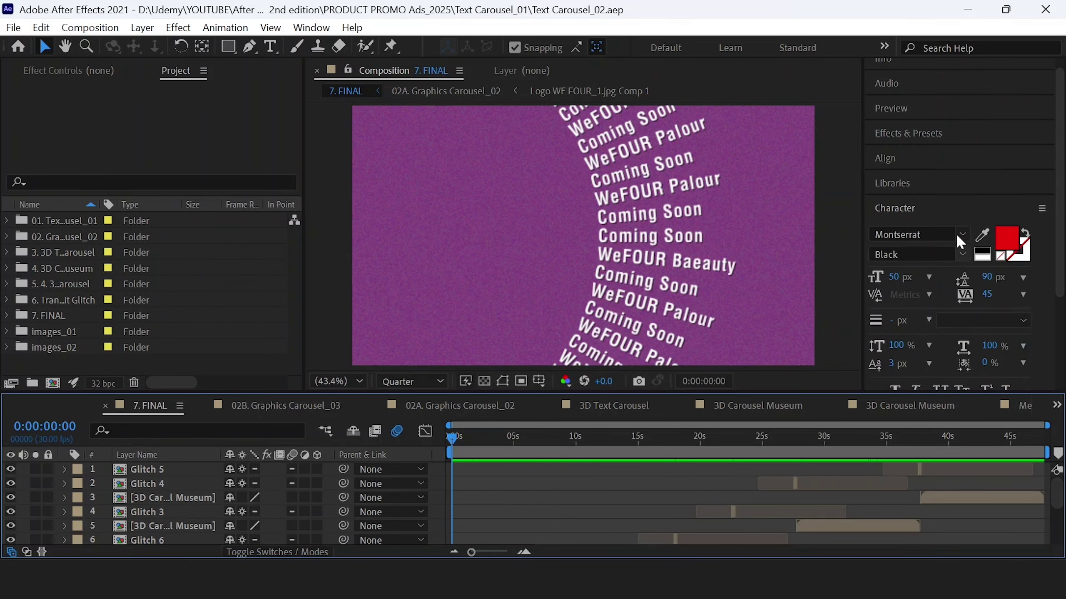
- Show the preview controls and play the 7. FINAL composition from the start
click(907, 120)
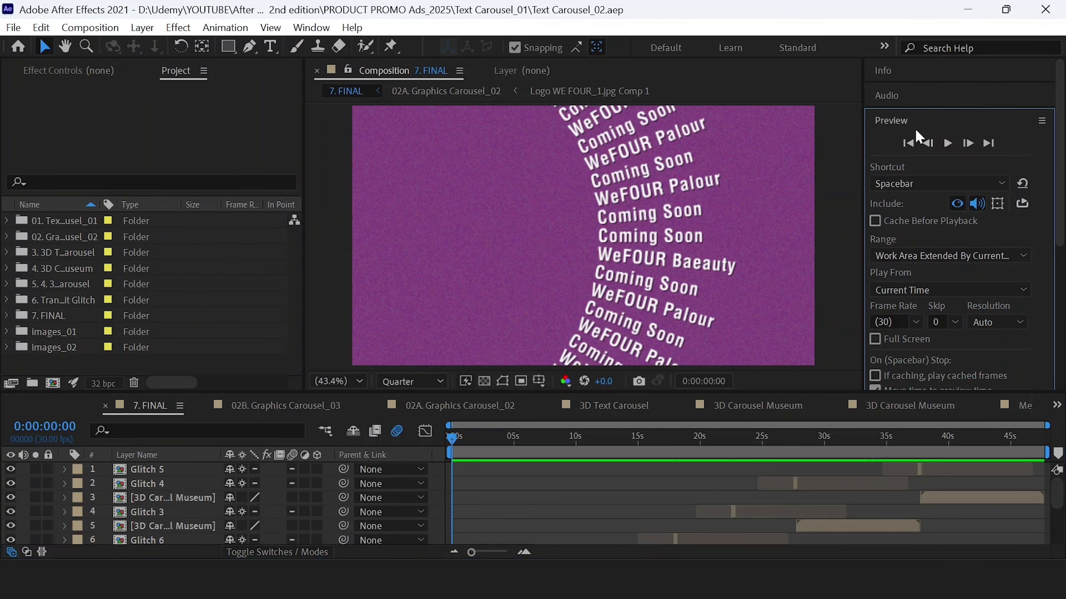
click(948, 143)
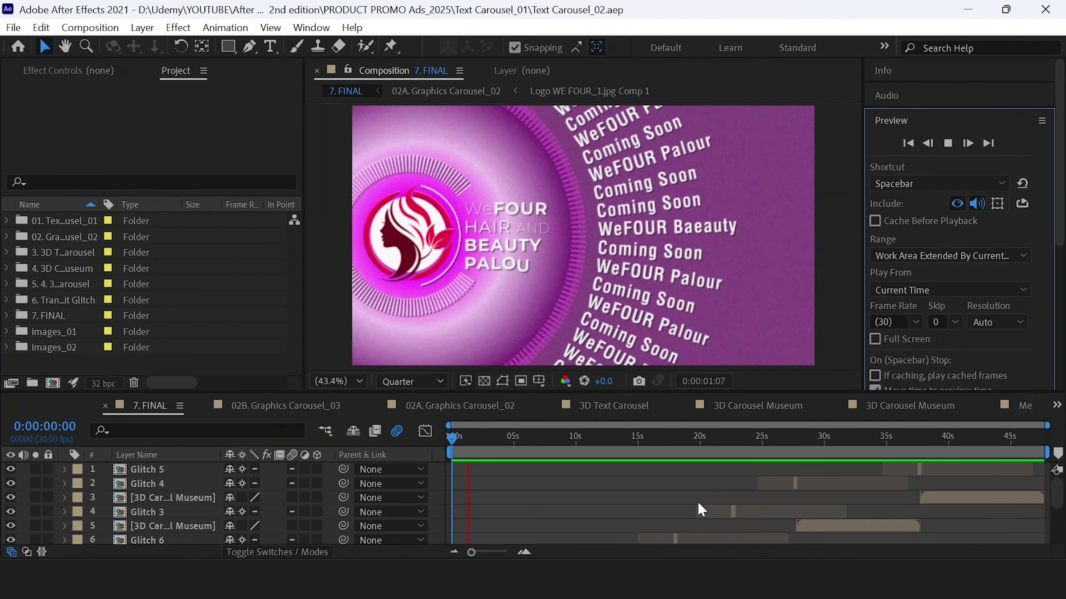